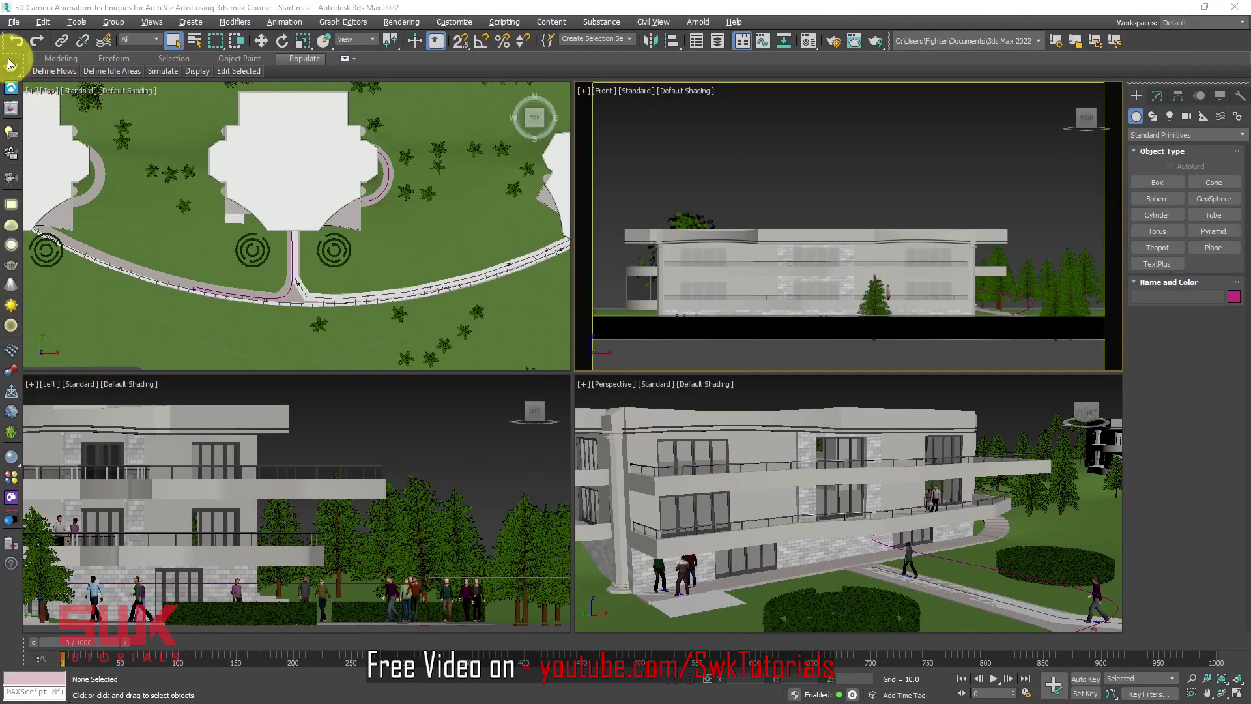
Merge all objects from Camera on Jib Final.max into the scene.
{"action": "left_click", "coordinate": [13, 22]}
{"action": "mouse_move", "coordinate": [51, 204]}
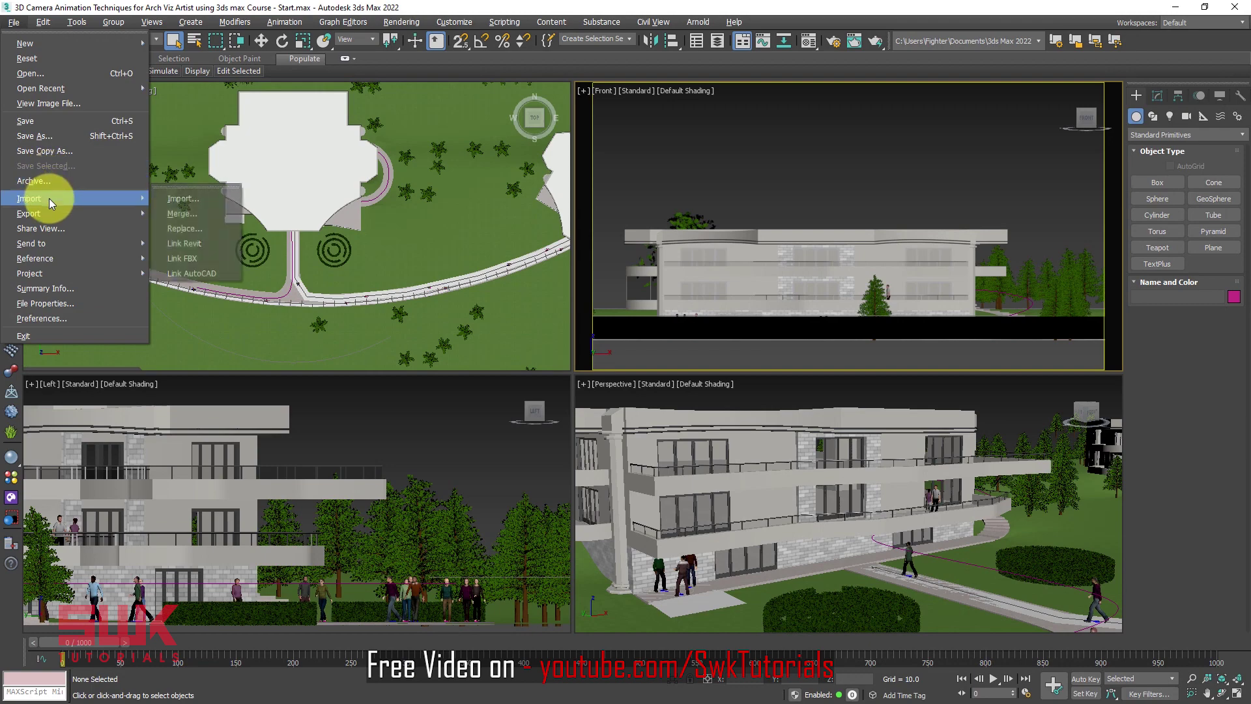
{"action": "left_click", "coordinate": [182, 213]}
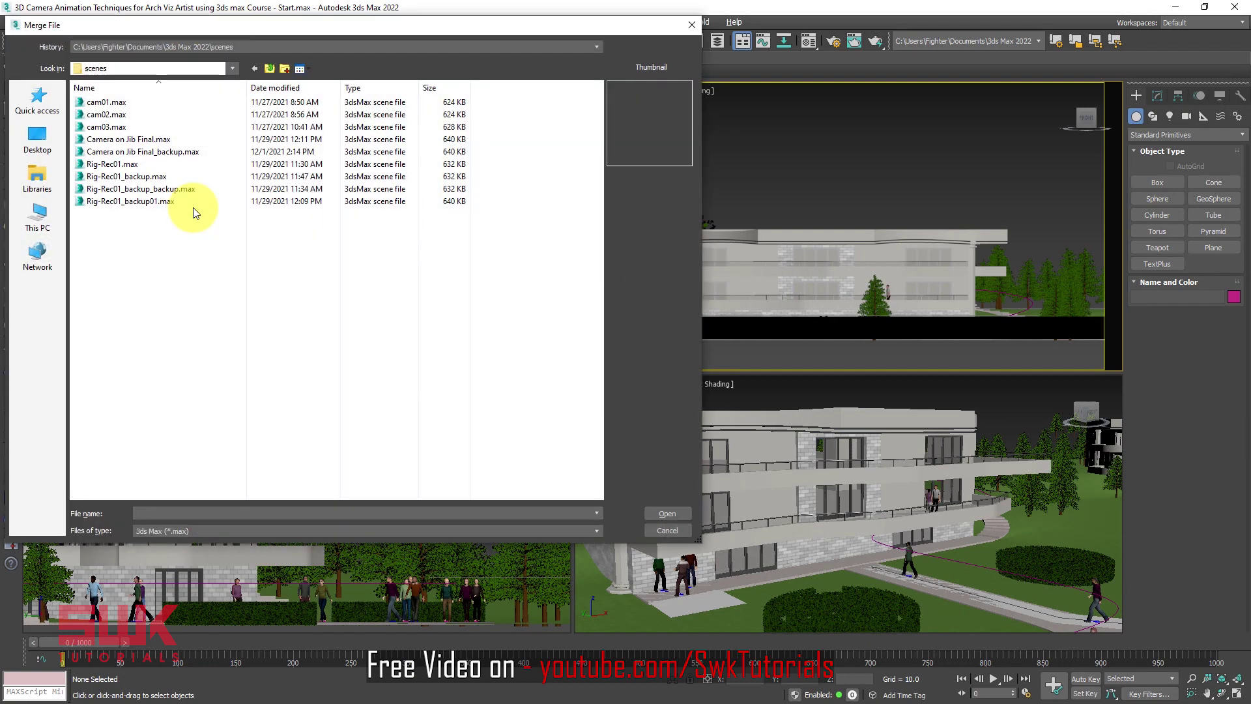
{"action": "left_click", "coordinate": [143, 140]}
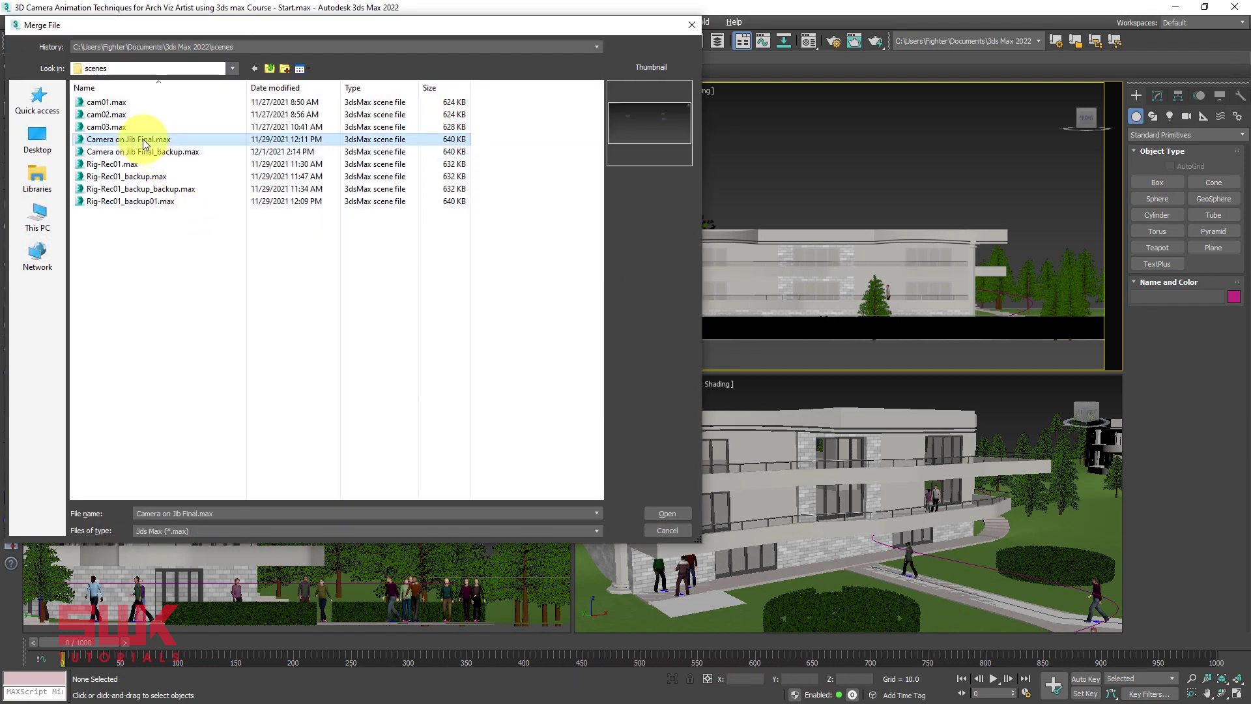
{"action": "left_click", "coordinate": [667, 514]}
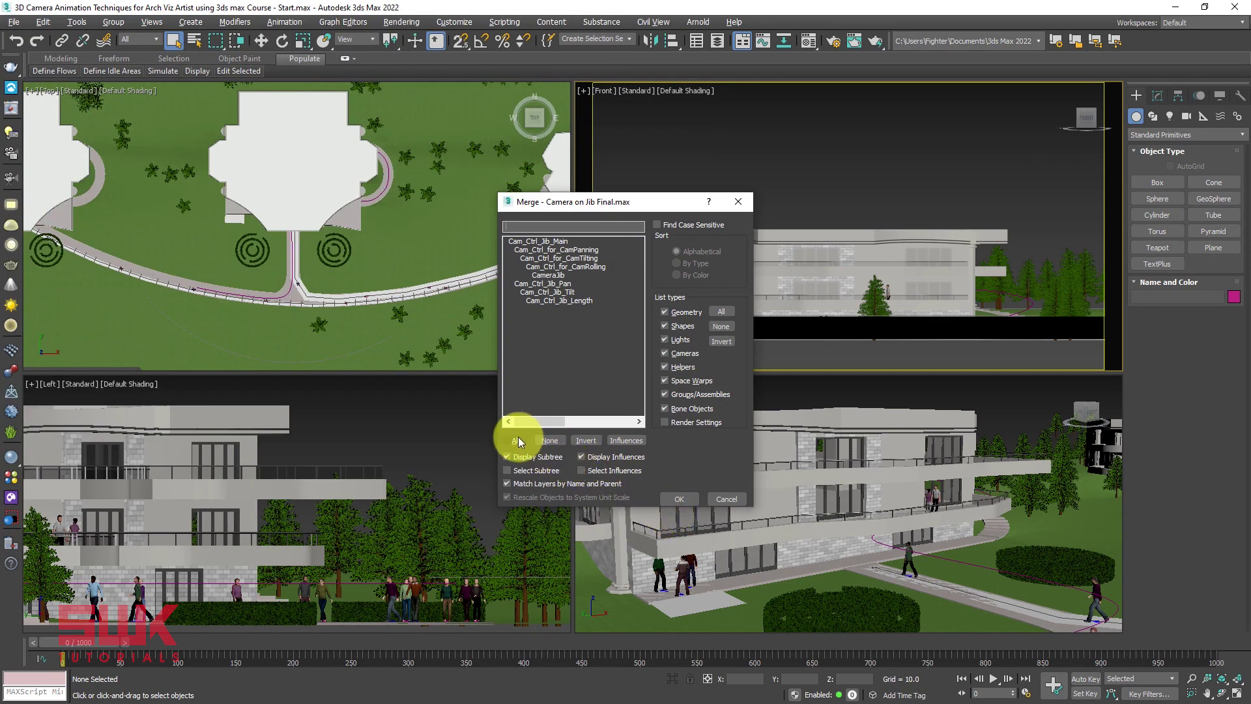
{"action": "left_click", "coordinate": [516, 441]}
{"action": "left_click", "coordinate": [677, 499]}
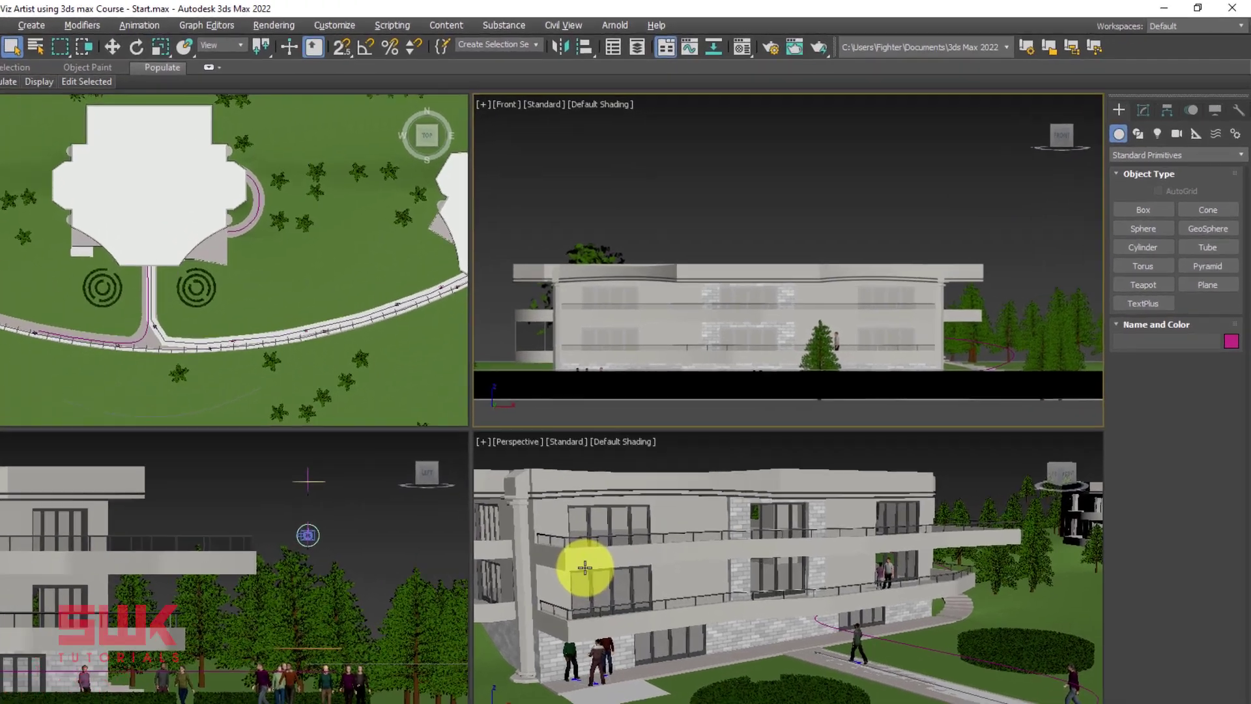
Switch the Front viewport to the CameraJib view and show its safe frames.
{"action": "left_click", "coordinate": [636, 132]}
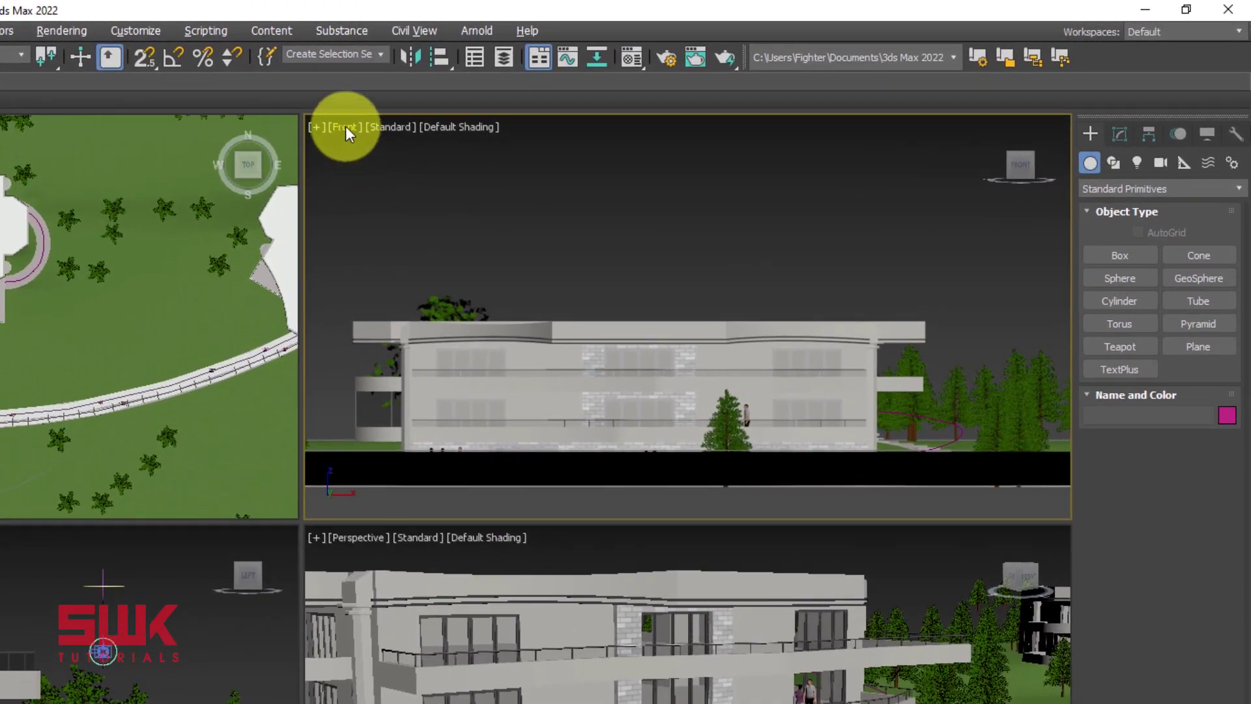
{"action": "left_click", "coordinate": [346, 130]}
{"action": "mouse_move", "coordinate": [350, 145]}
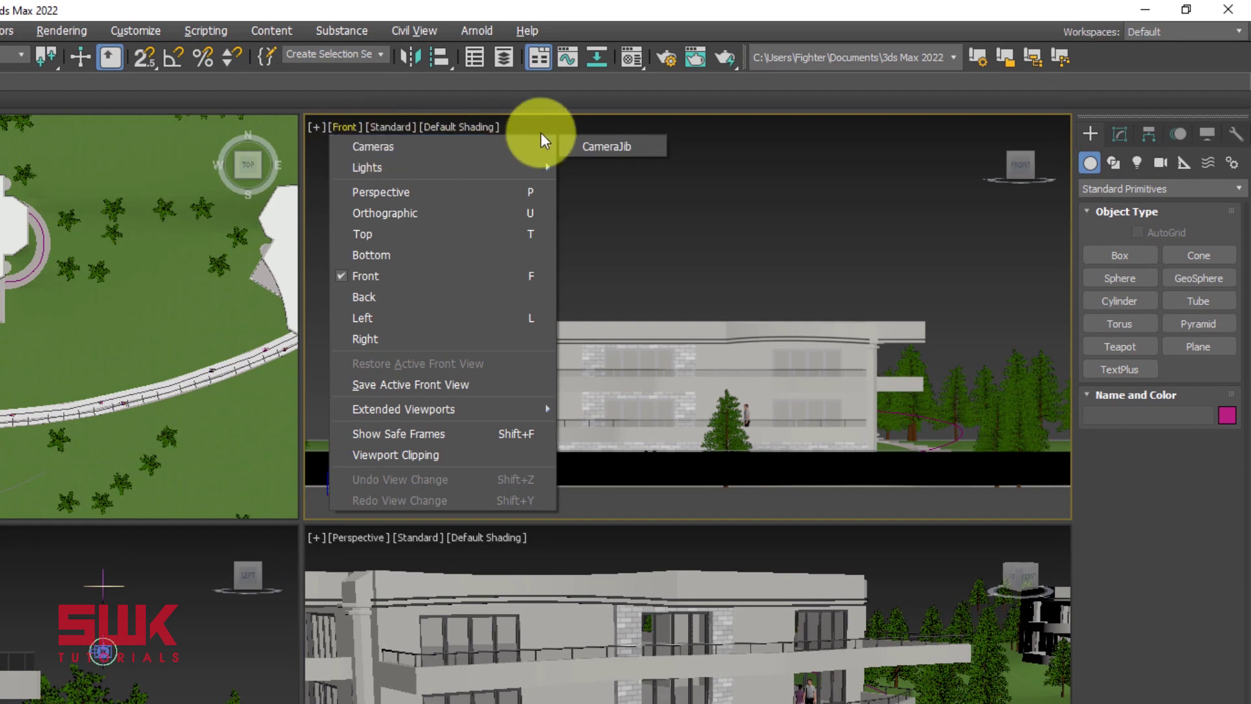
{"action": "left_click", "coordinate": [641, 147]}
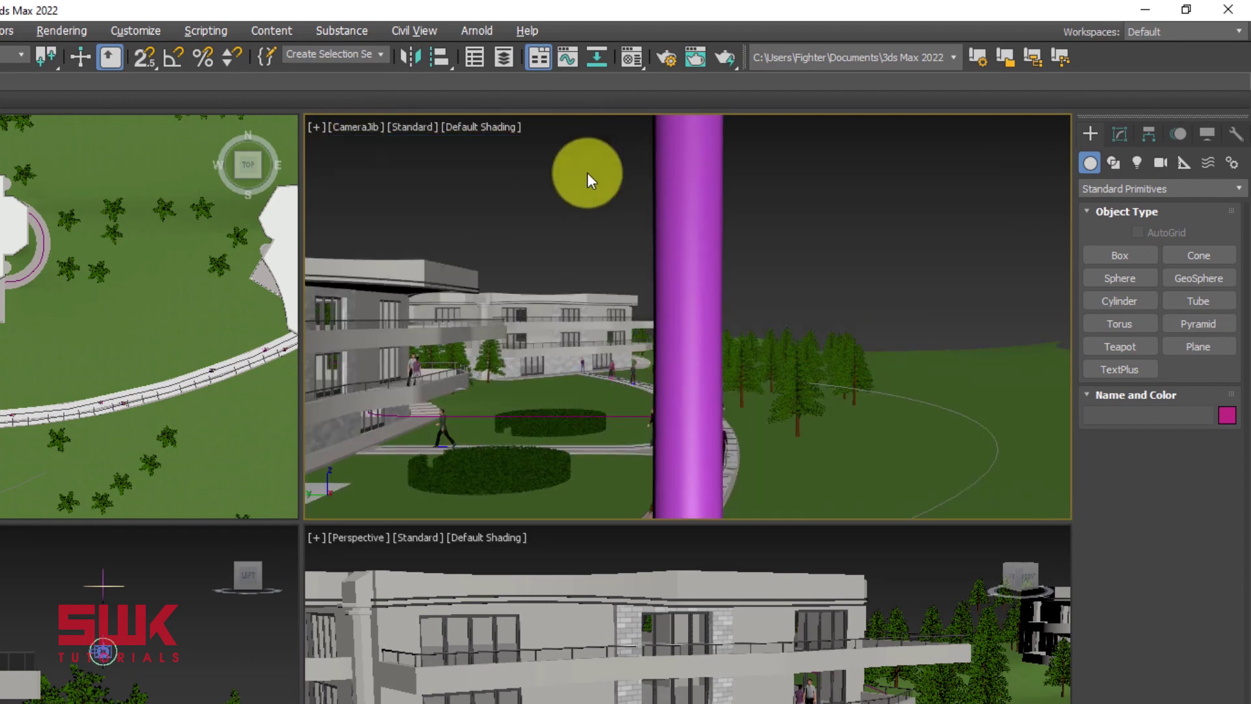
{"action": "left_click", "coordinate": [365, 129]}
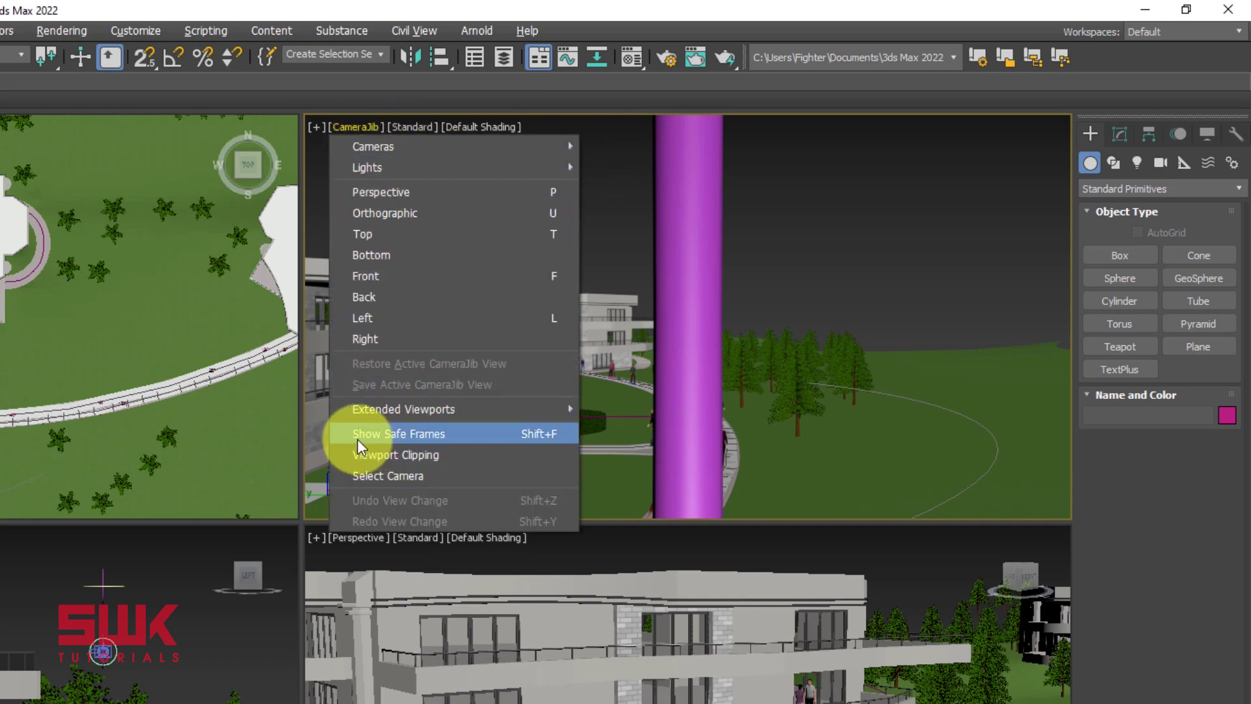
{"action": "left_click", "coordinate": [447, 434]}
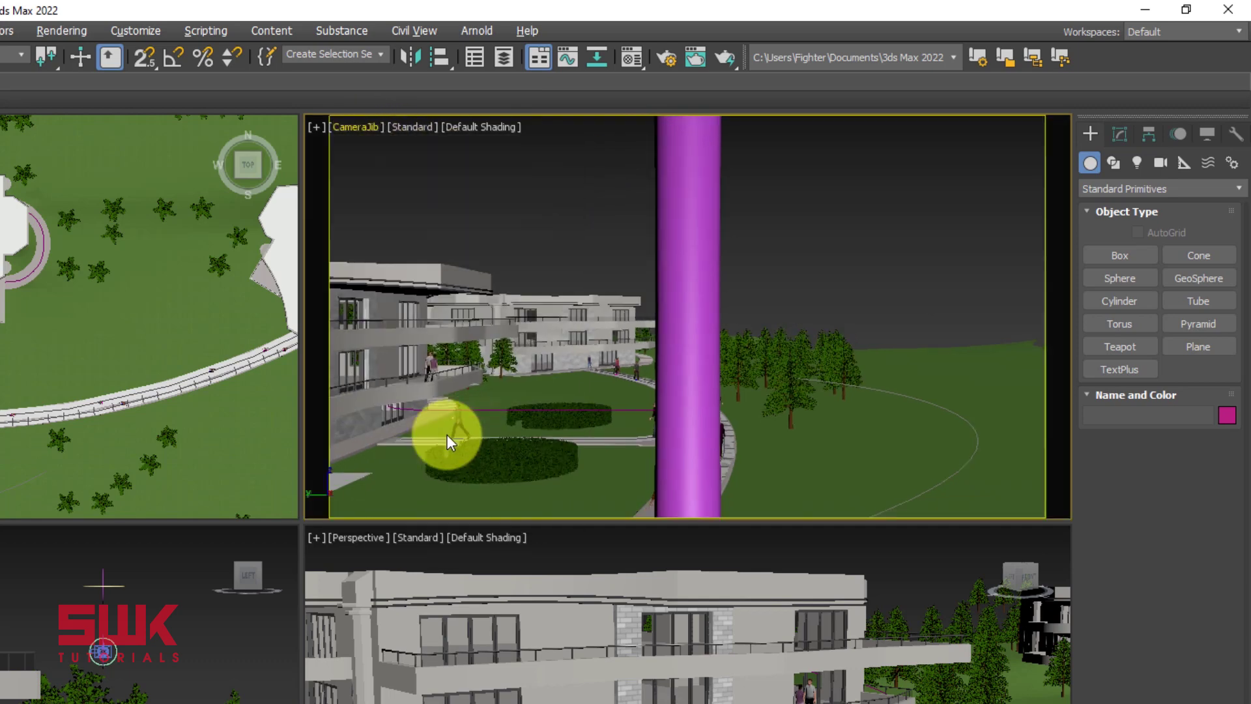
Check the output size preset, width and height in the render setup.
{"action": "left_click", "coordinate": [667, 57]}
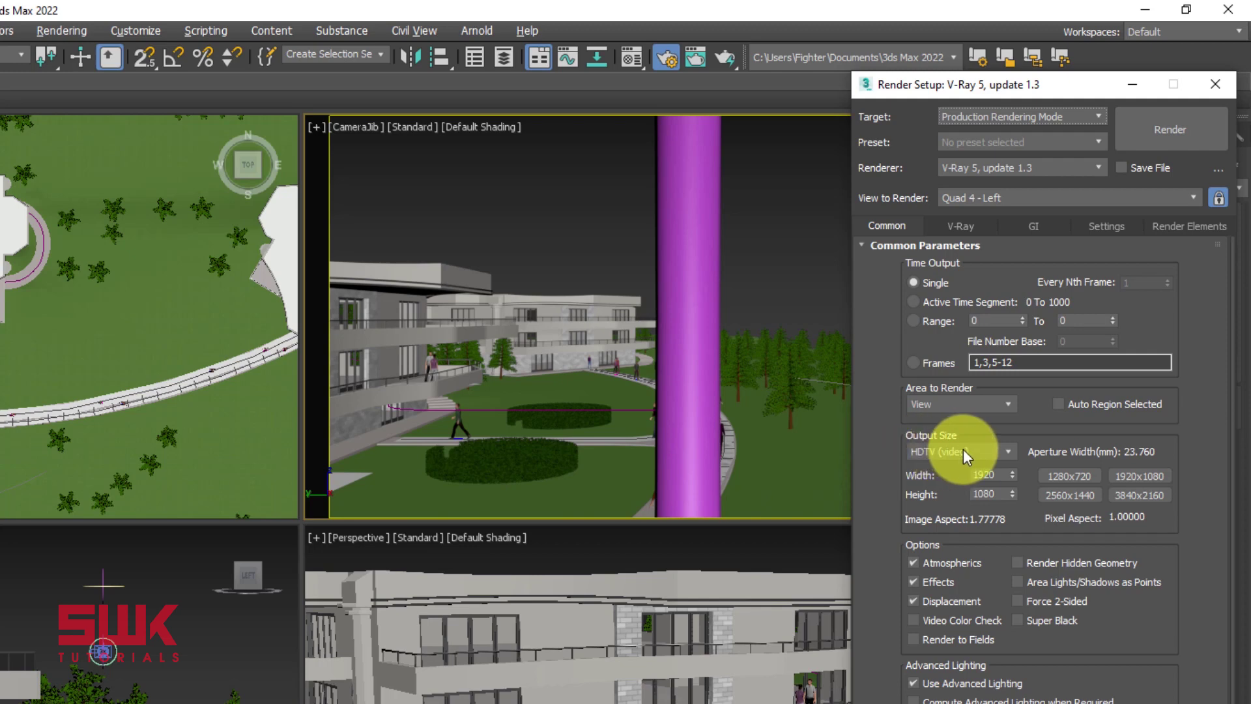
{"action": "left_click_drag", "start_coordinate": [992, 475], "coordinate": [965, 493]}
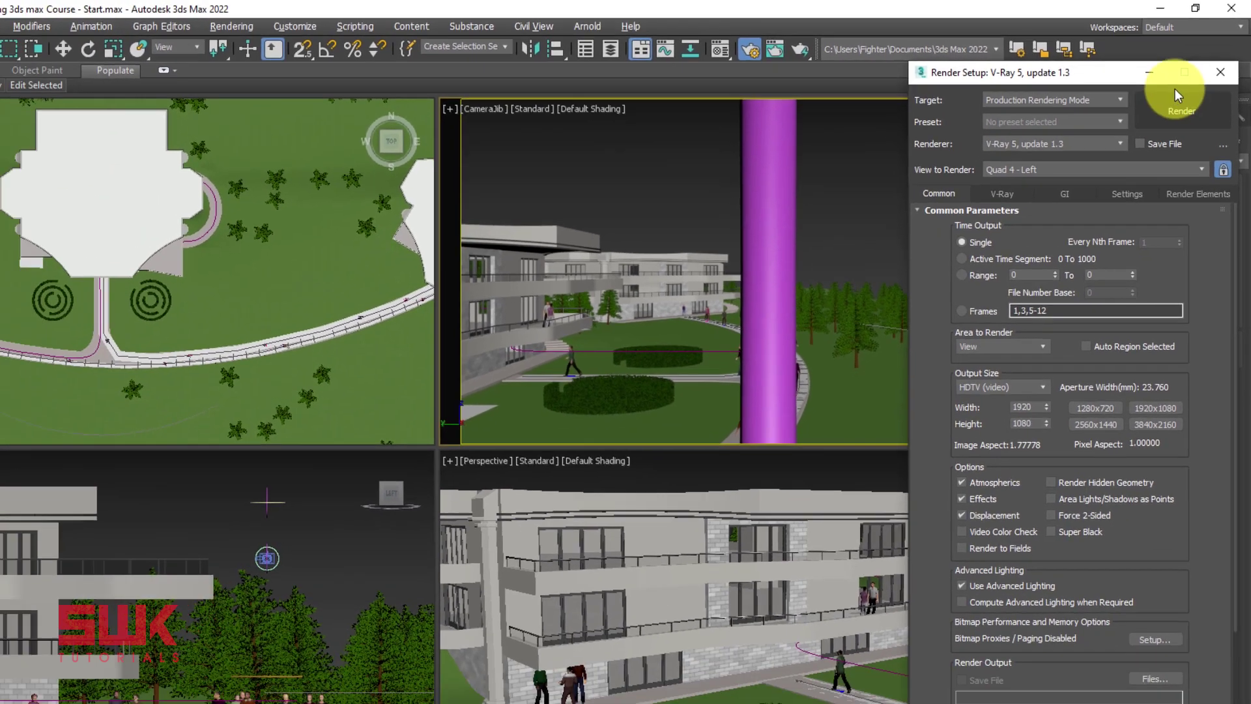
{"action": "left_click", "coordinate": [1221, 72]}
Restrict selection to Shapes and select the hexagonal main jib control in the Top view, ready to move.
{"action": "left_click", "coordinate": [1, 326]}
{"action": "scroll", "coordinate": [99, 317], "scroll_direction": "up", "scroll_amount": 2}
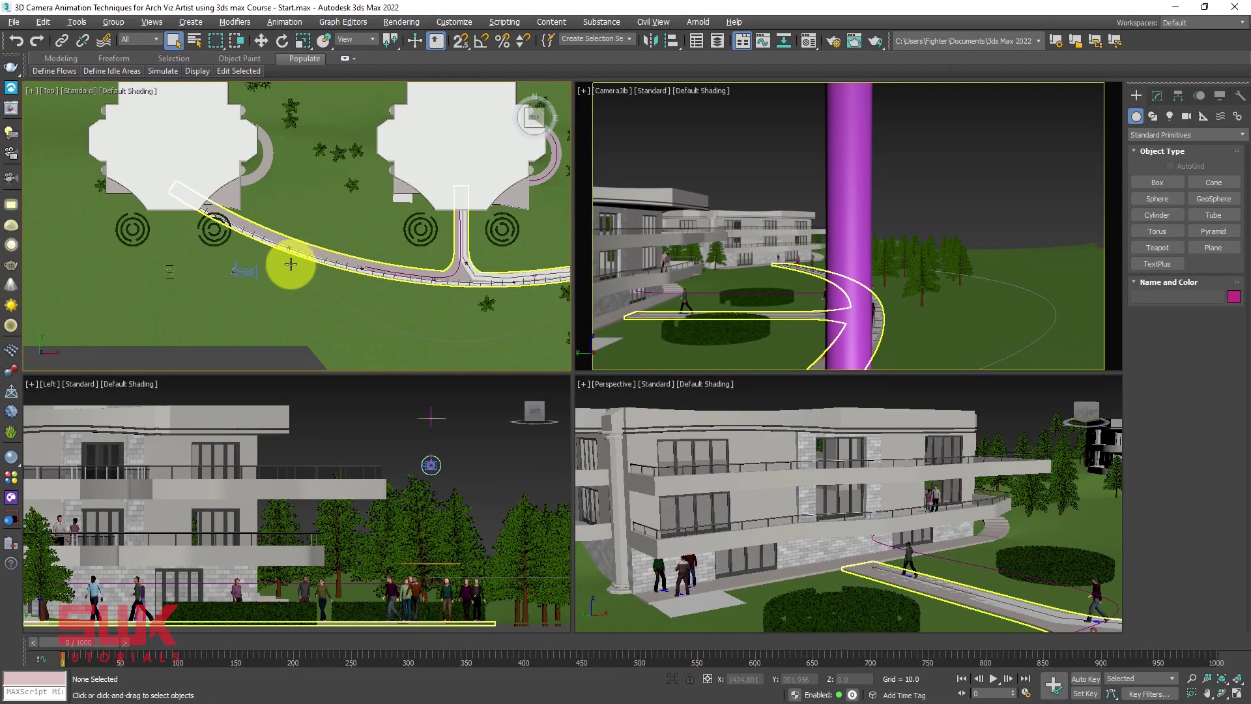
{"action": "scroll", "coordinate": [190, 271], "scroll_direction": "up", "scroll_amount": 4}
{"action": "scroll", "coordinate": [196, 269], "scroll_direction": "up", "scroll_amount": 2}
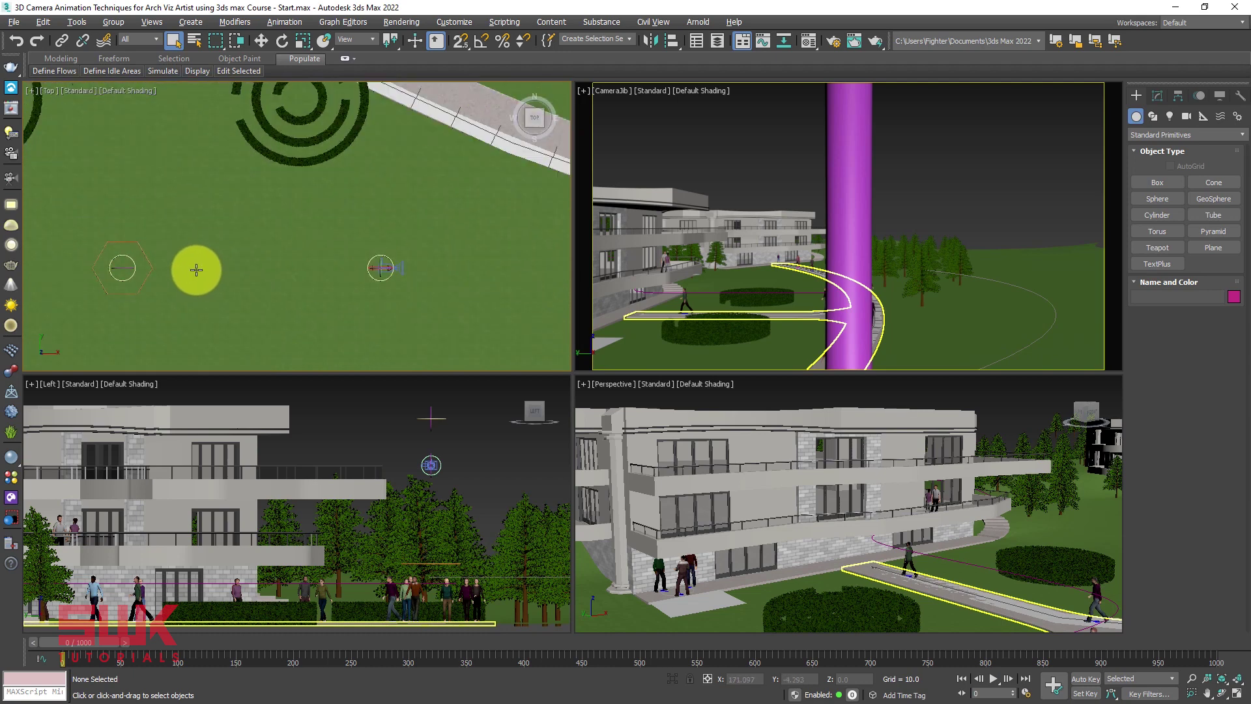
{"action": "left_click", "coordinate": [152, 258]}
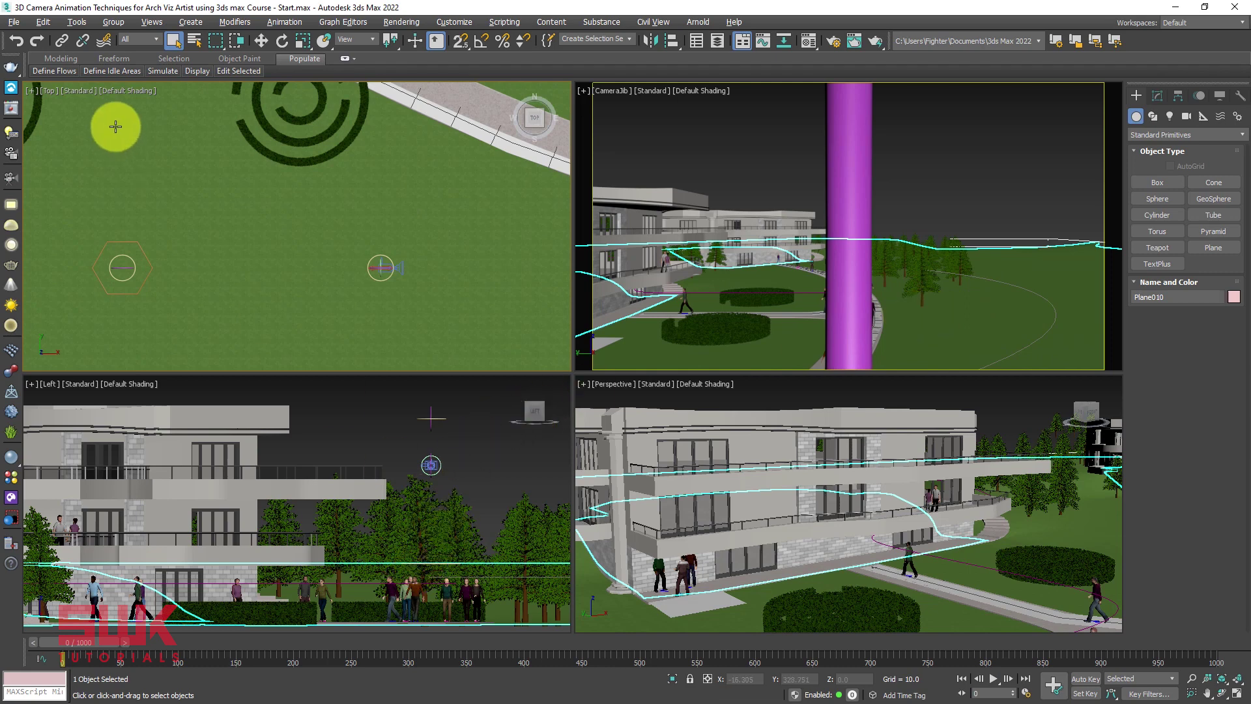
{"action": "left_click", "coordinate": [136, 41]}
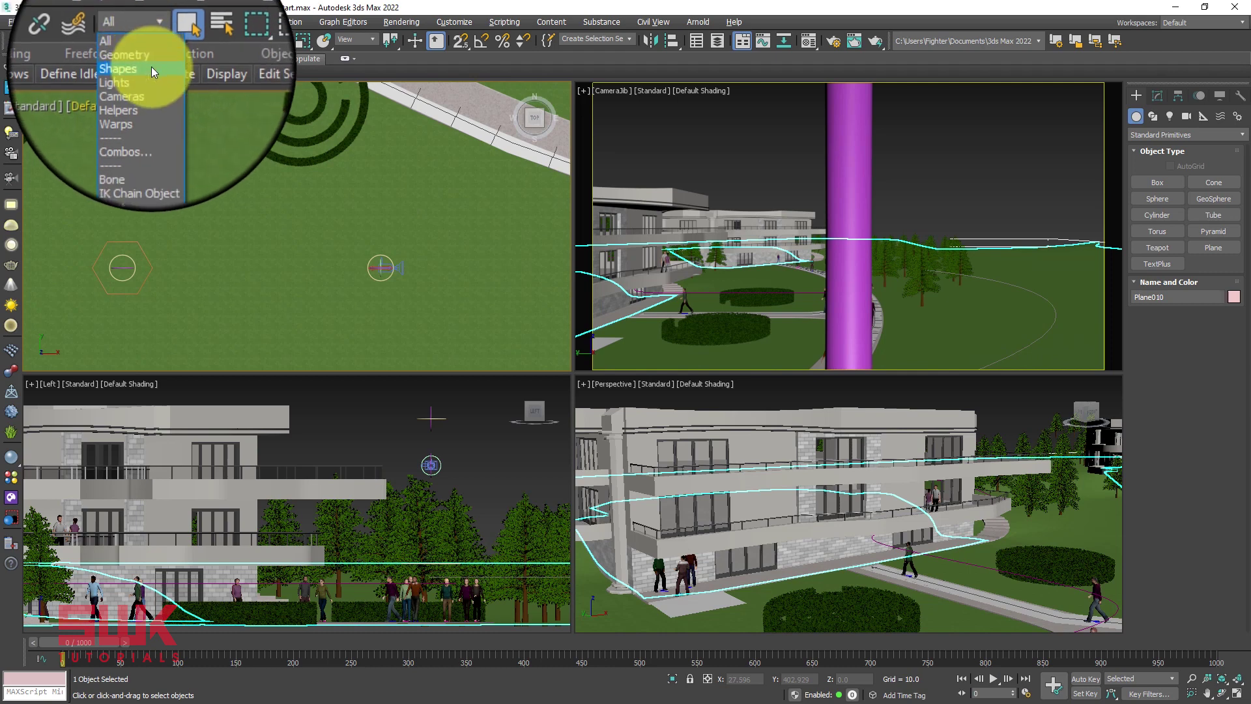
{"action": "left_click", "coordinate": [152, 66]}
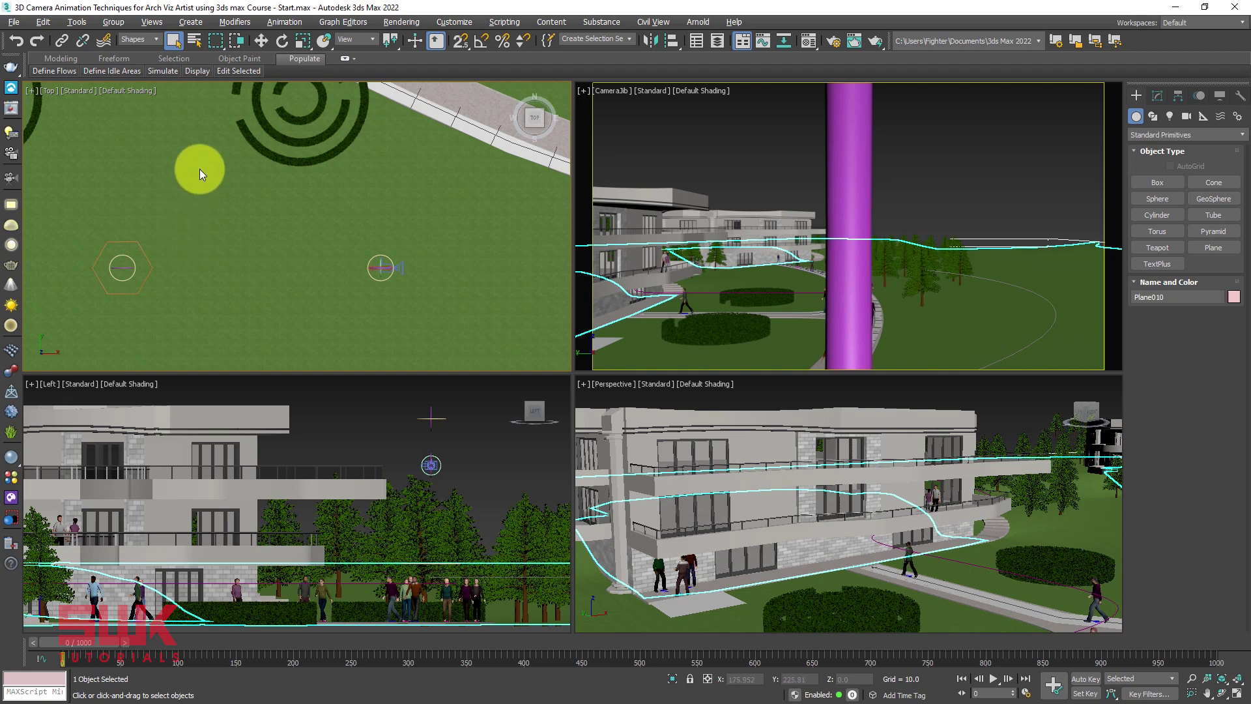
{"action": "left_click", "coordinate": [219, 279]}
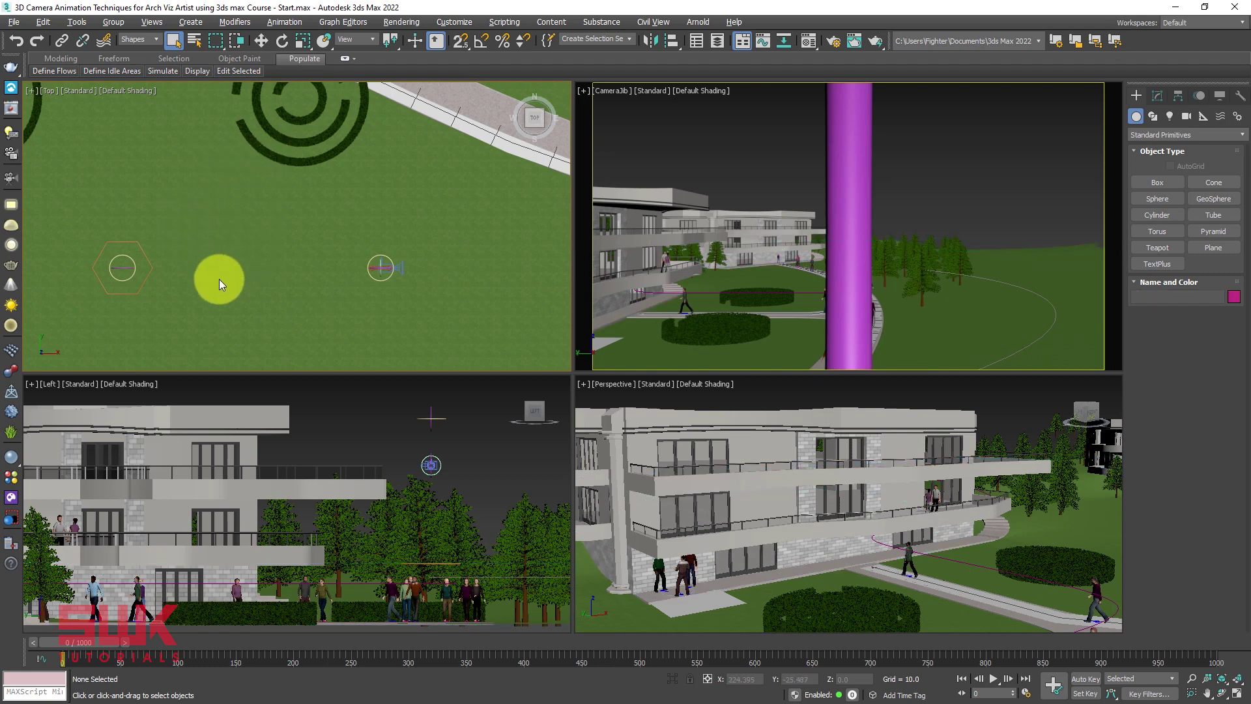
{"action": "left_click", "coordinate": [146, 252]}
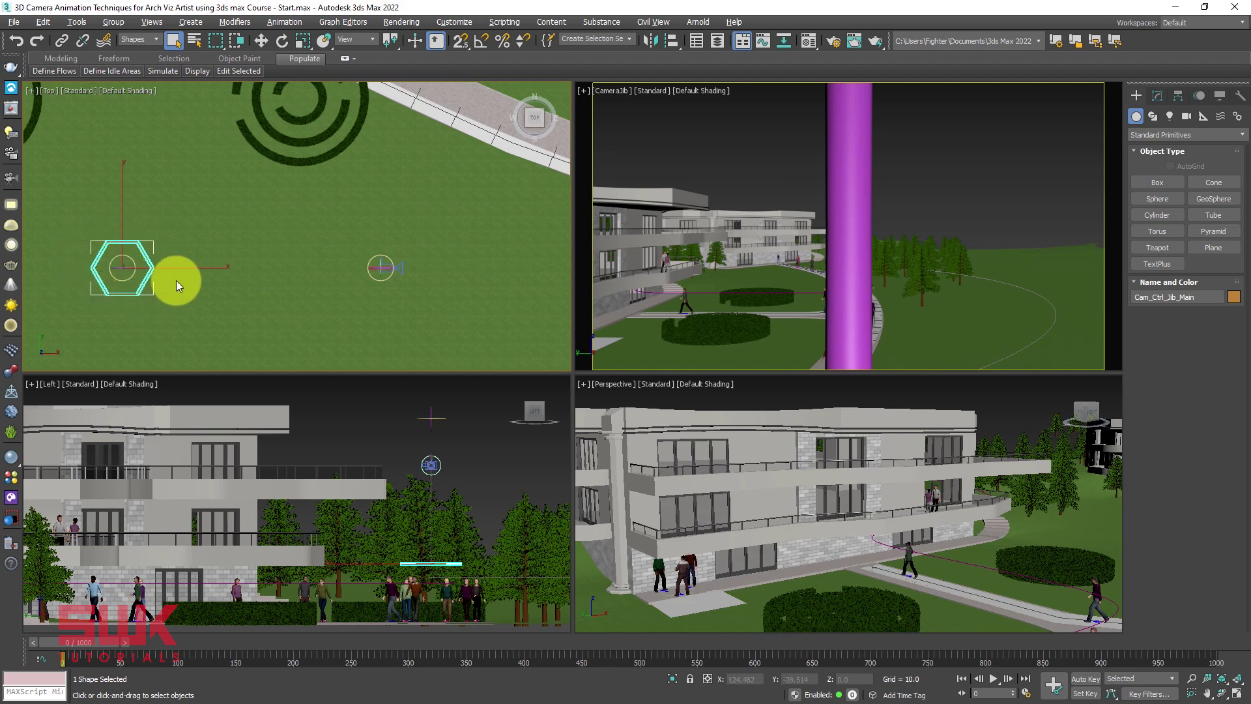
{"action": "key", "text": "w"}
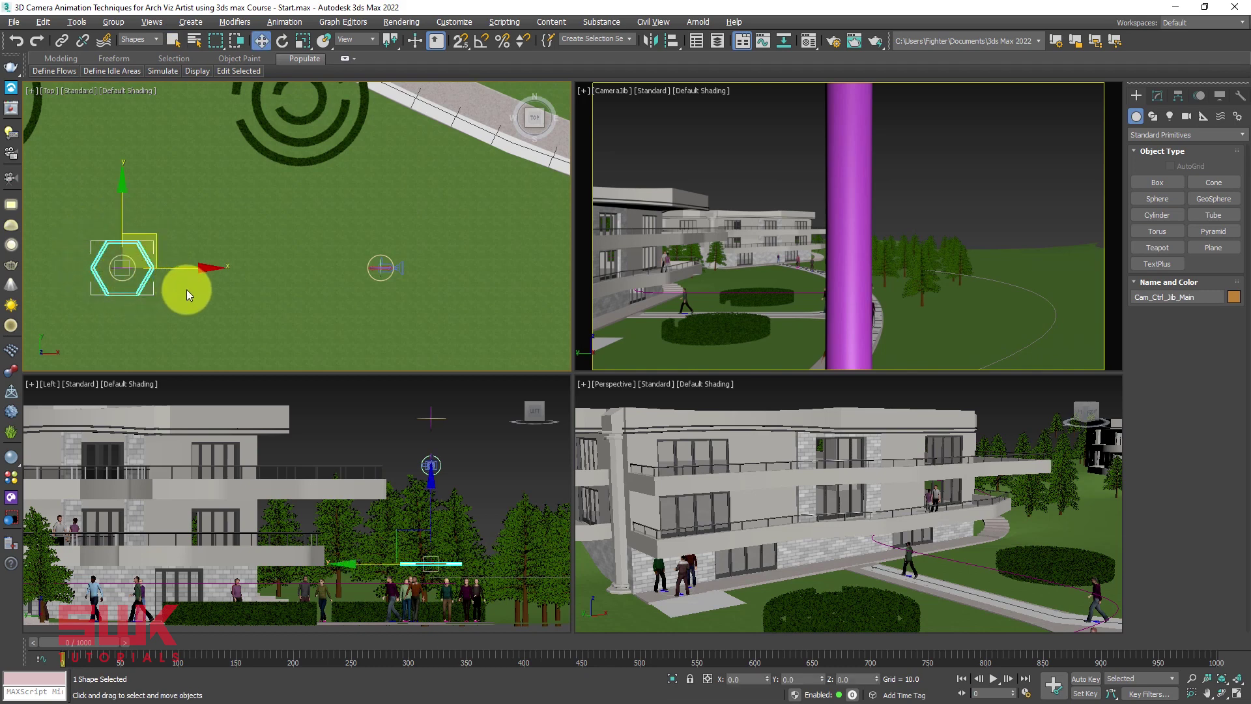
Review the Crane boom camera Animation 01 reference video up to its end.
{"action": "scroll", "coordinate": [206, 264], "scroll_direction": "down", "scroll_amount": 8}
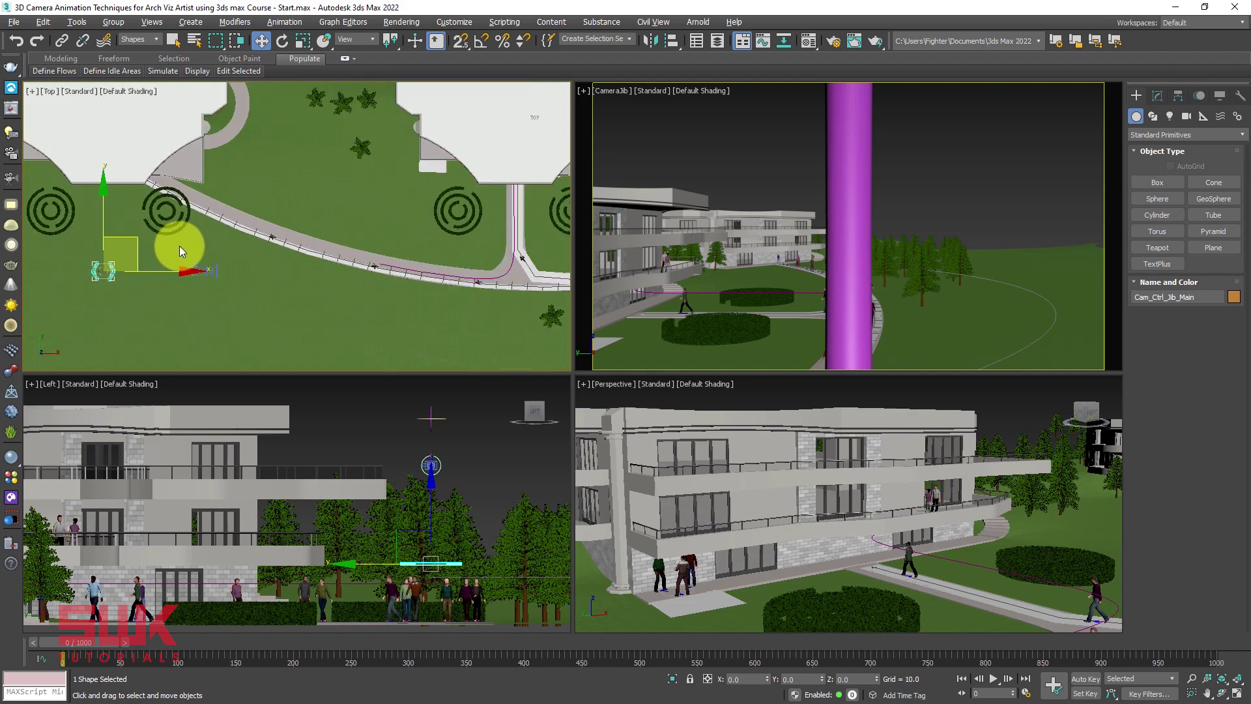
{"action": "middle_click_drag", "start_coordinate": [216, 234], "coordinate": [213, 239]}
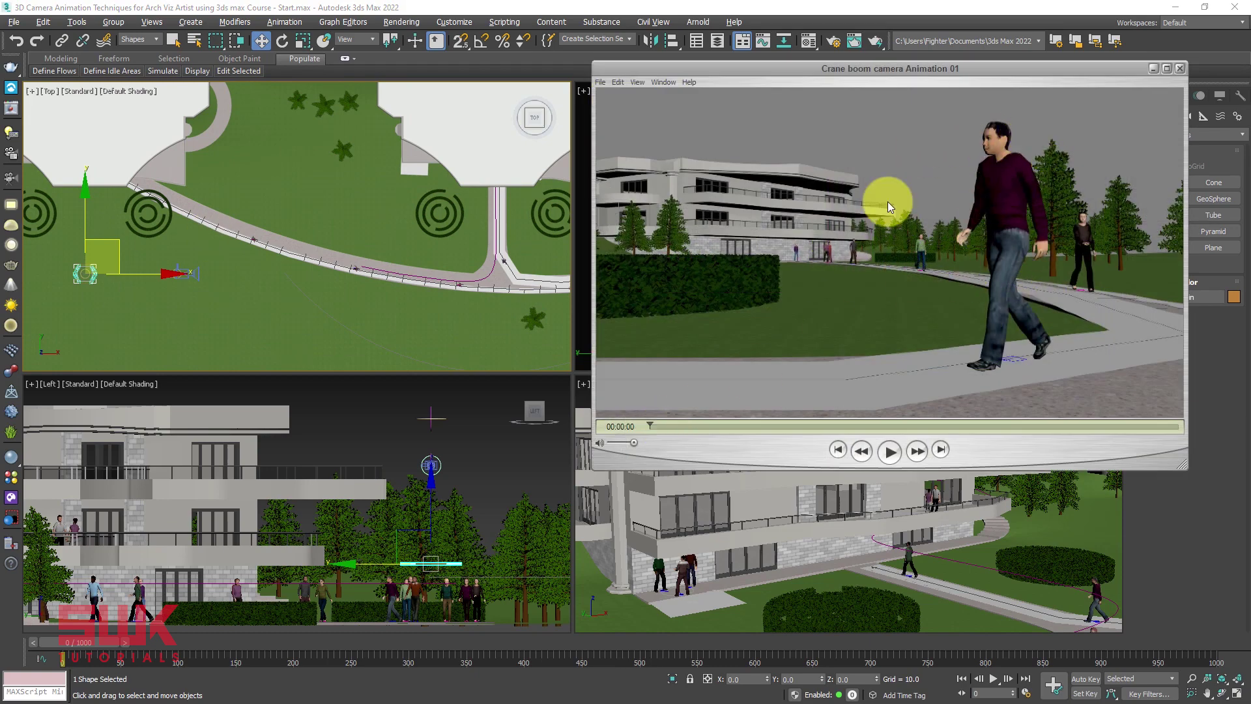
{"action": "left_click", "coordinate": [942, 449]}
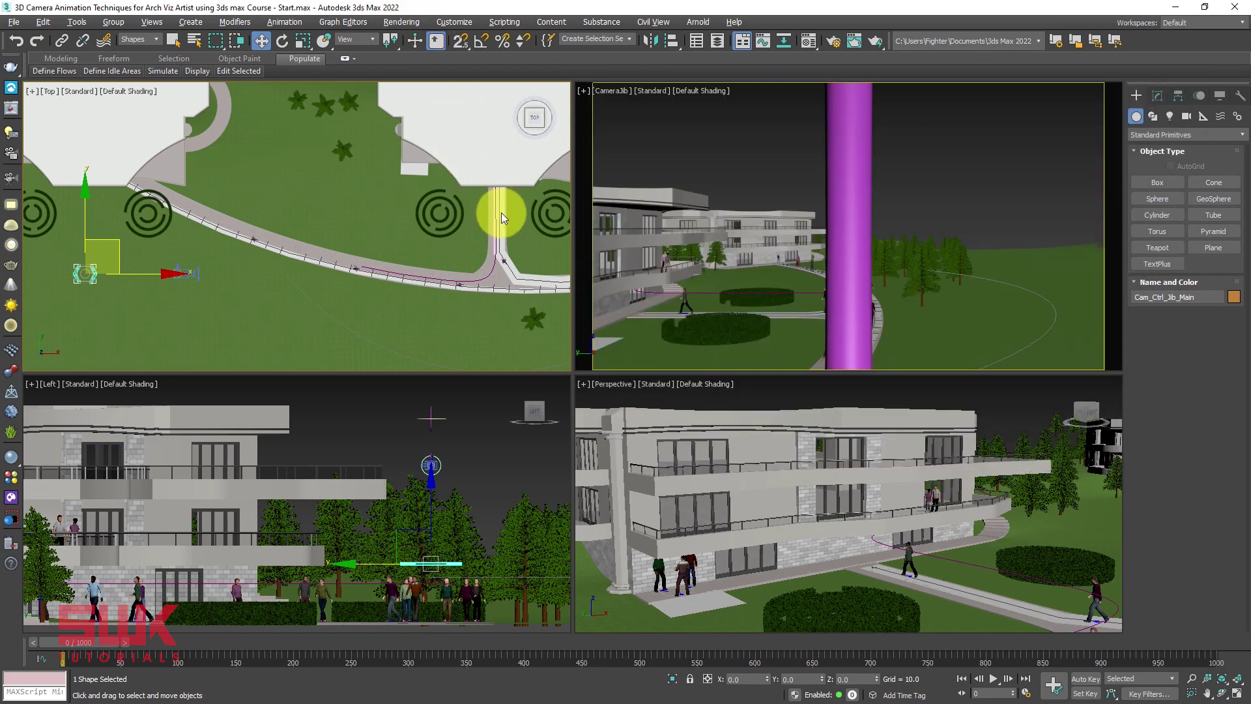
Maximize the Top view and display it in wireframe with the rig, buildings and paths in view.
{"action": "key", "text": "alt+w"}
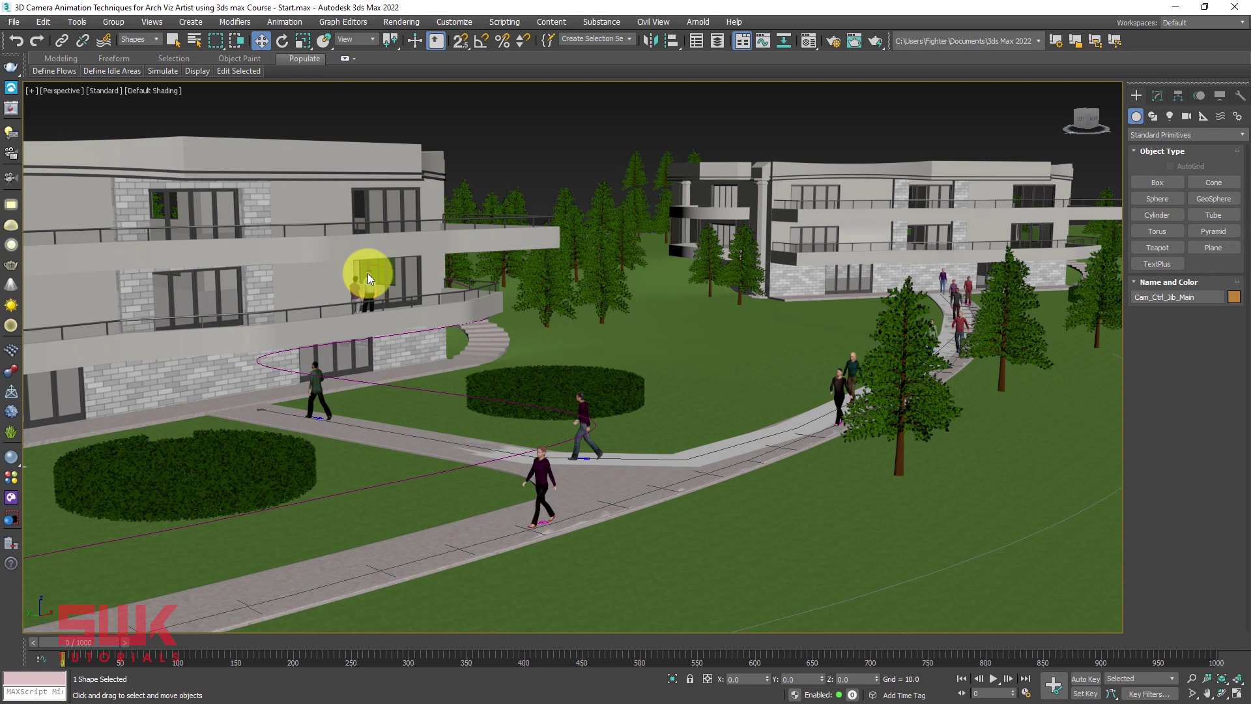
{"action": "key", "text": "t"}
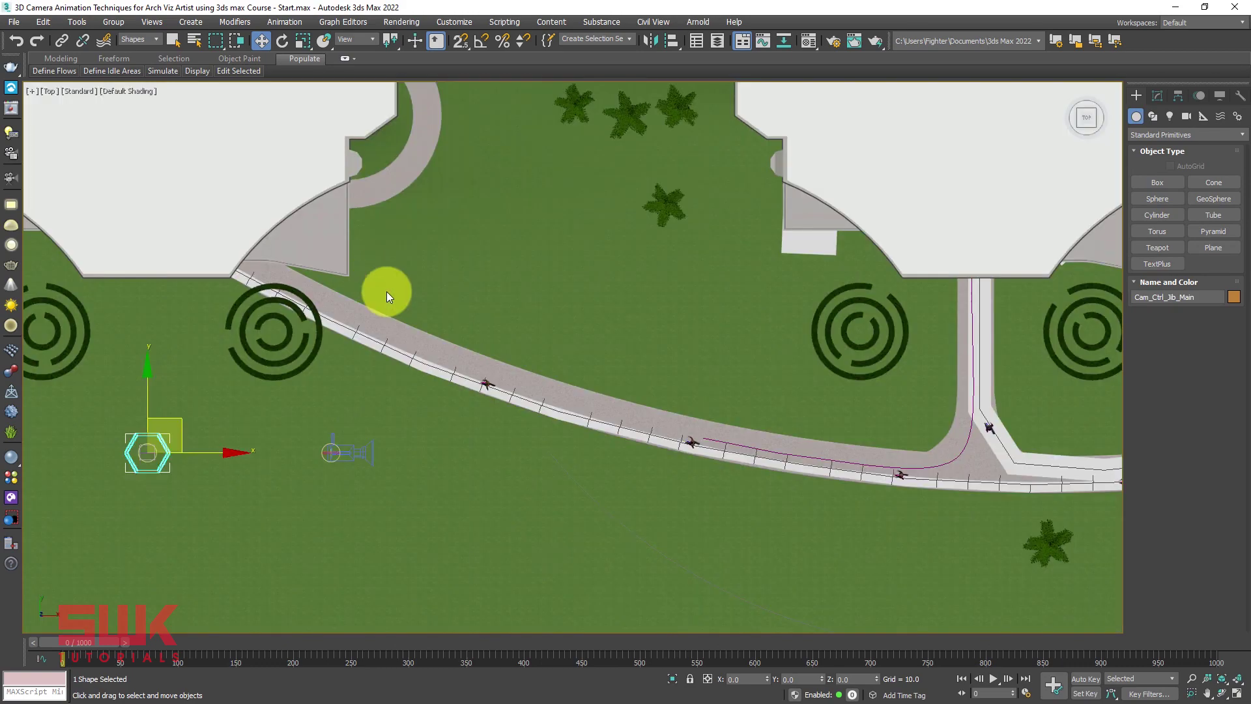
{"action": "key", "text": "F3"}
{"action": "scroll", "coordinate": [533, 358], "scroll_direction": "down", "scroll_amount": 4}
{"action": "mouse_move", "coordinate": [547, 358]}
{"action": "middle_mouse_down"}
{"action": "mouse_move", "coordinate": [620, 328]}
{"action": "mouse_move", "coordinate": [602, 327]}
{"action": "middle_mouse_up"}
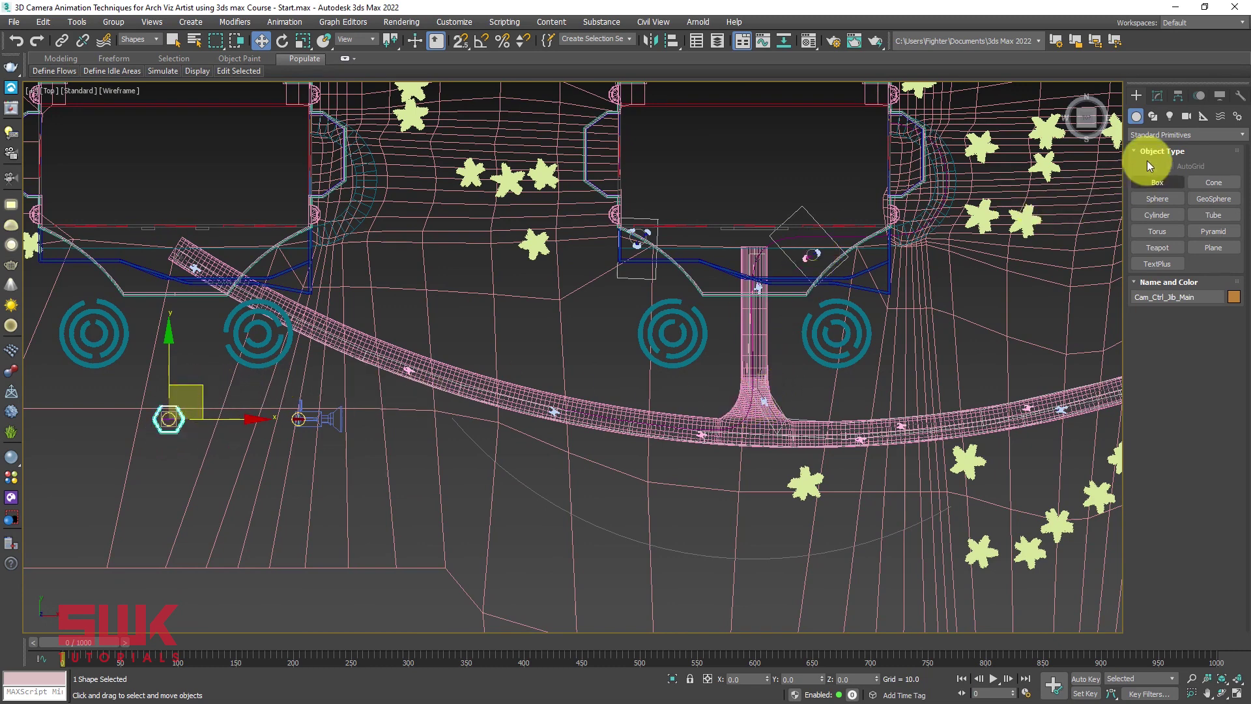
Move the main jib control beside the circular hedge in front of the middle building, at about X 1917.6, Y 485.6.
{"action": "left_click", "coordinate": [1159, 97]}
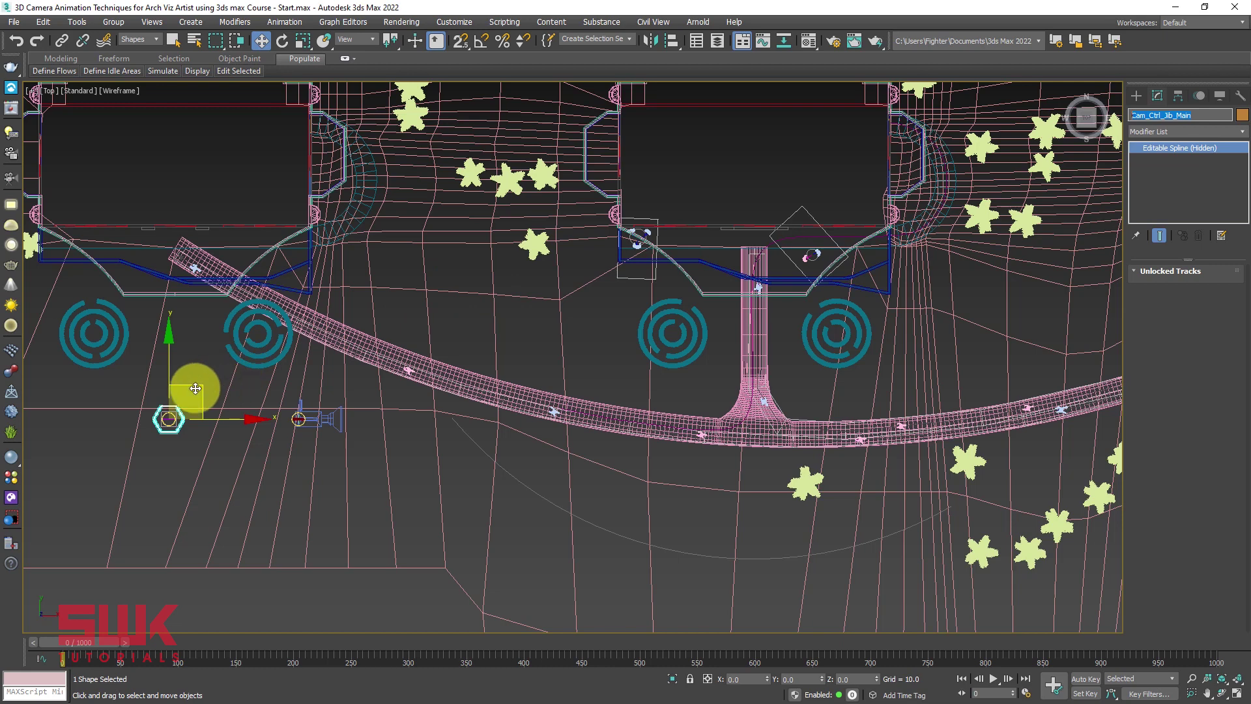
{"action": "left_click_drag", "start_coordinate": [195, 388], "coordinate": [615, 313]}
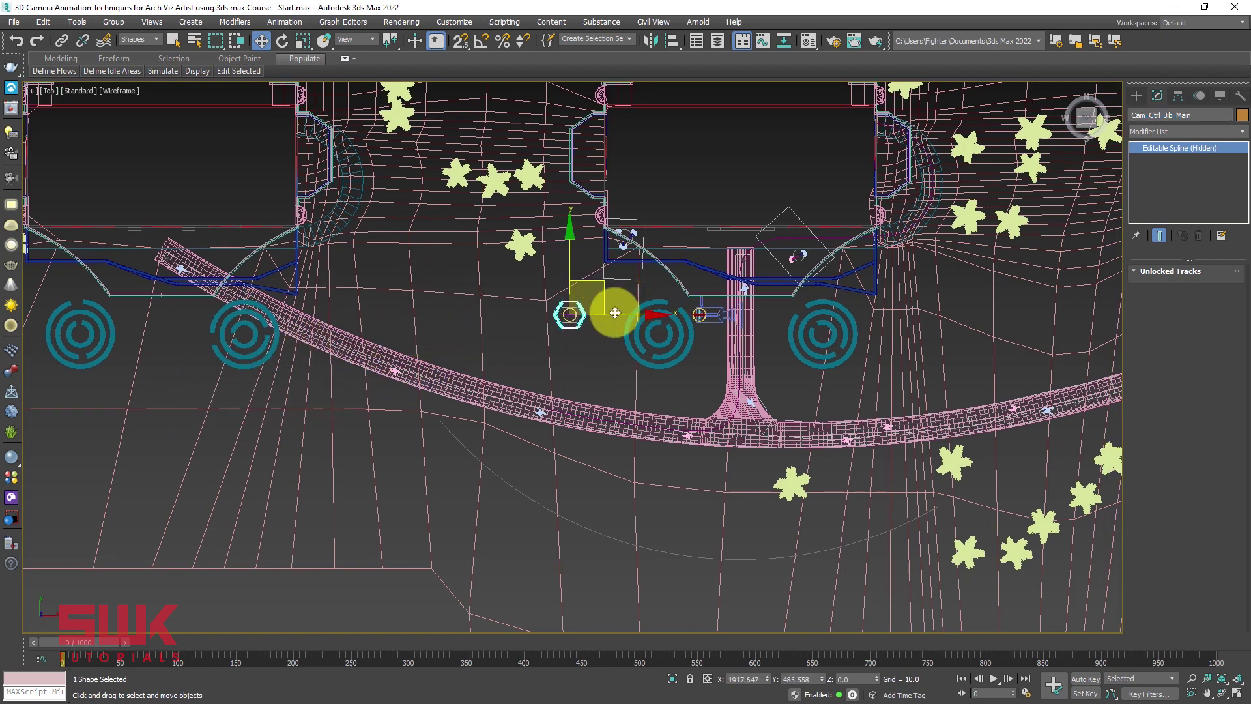
{"action": "middle_click_drag", "start_coordinate": [614, 312], "coordinate": [583, 321]}
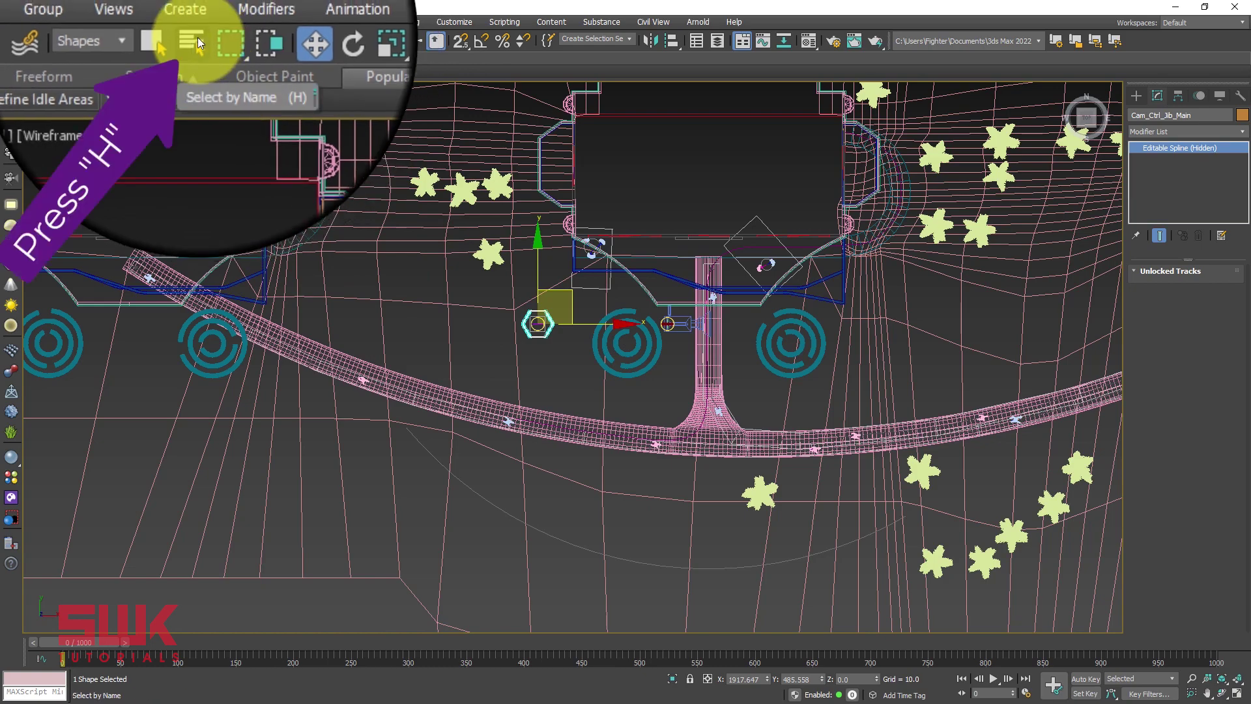
Select Cam_Ctrl_Jib_Main by name from the scene's list of shapes.
{"action": "left_click", "coordinate": [196, 39]}
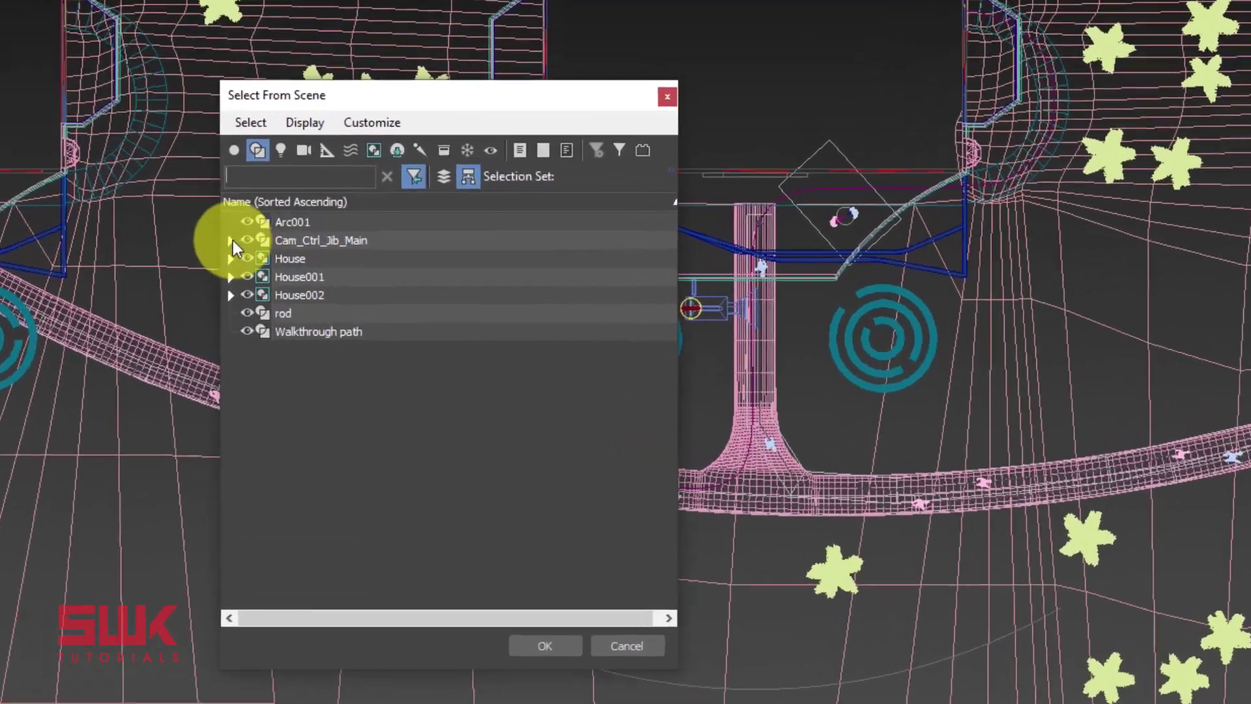
{"action": "left_click", "coordinate": [371, 280]}
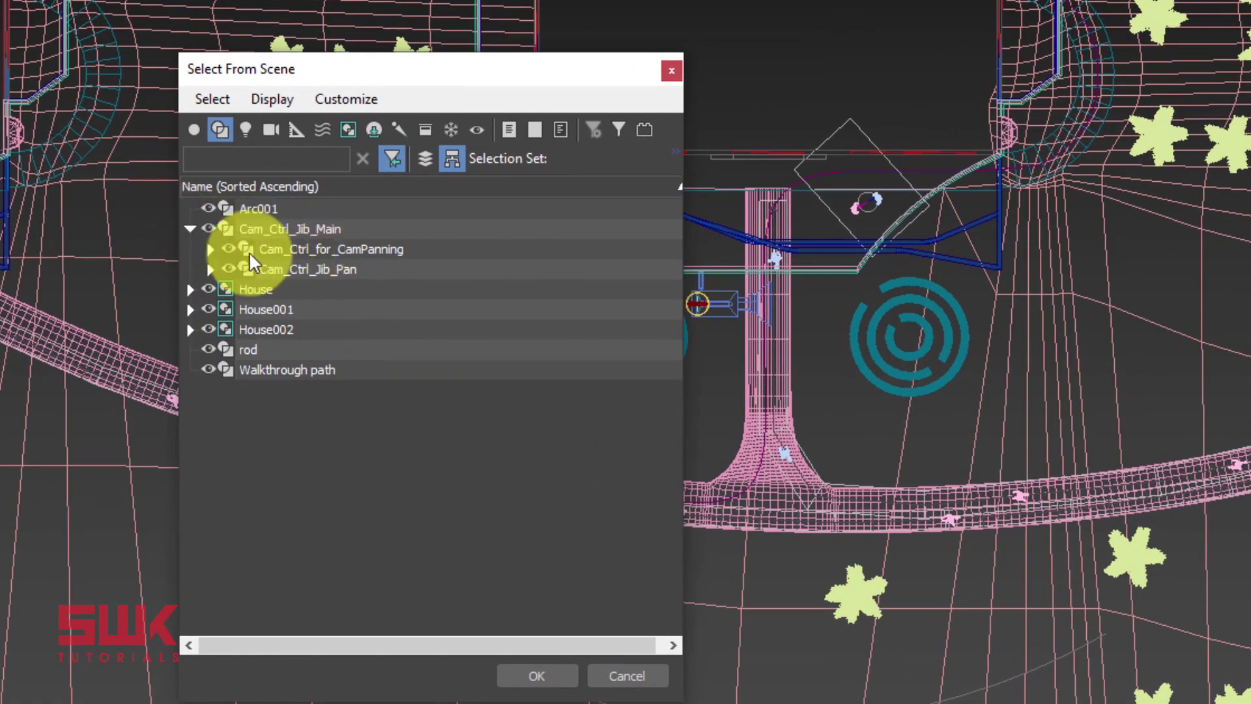
{"action": "left_click", "coordinate": [275, 229]}
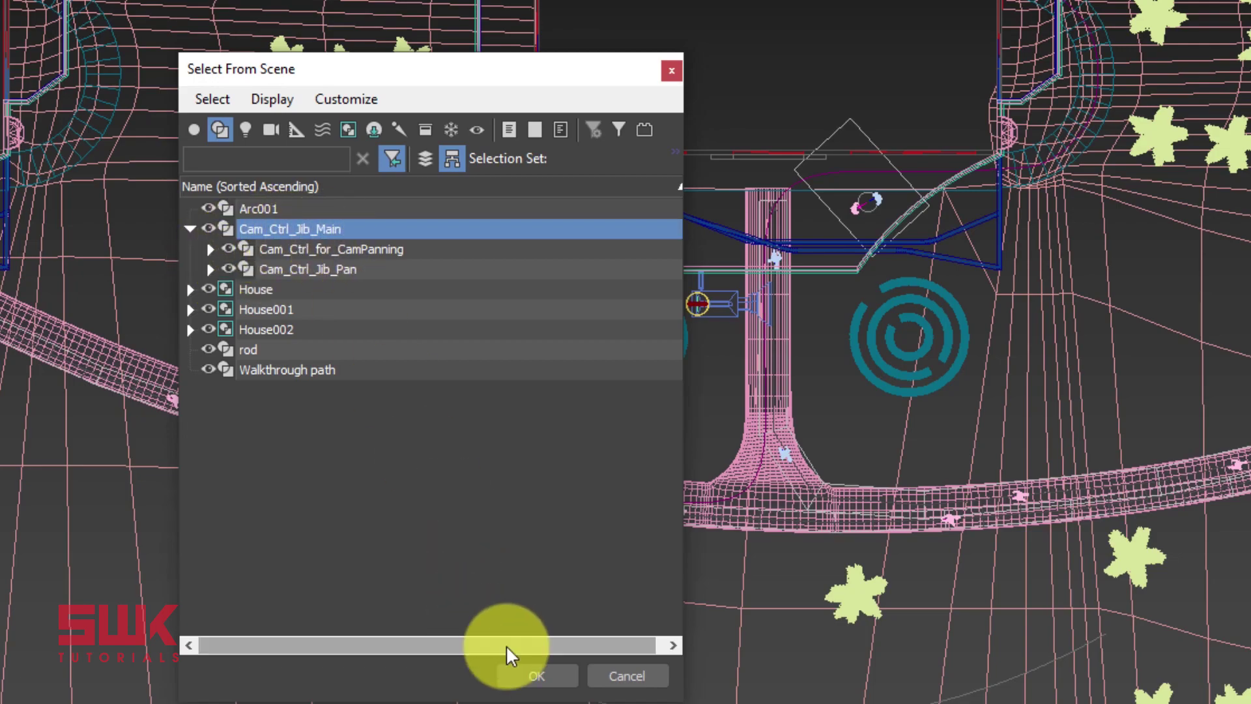
{"action": "left_click", "coordinate": [536, 675]}
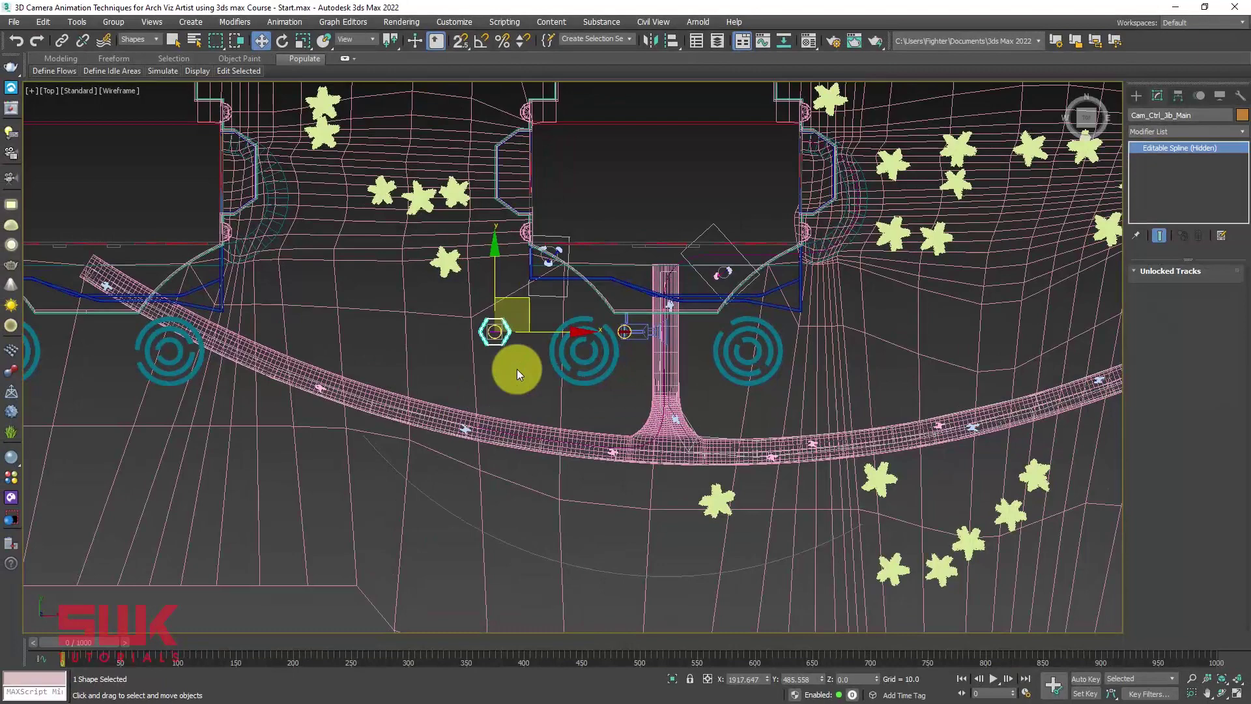
Save the main jib control as a selection set named Main, deselect it, and recall it through the set.
{"action": "scroll", "coordinate": [518, 369], "scroll_direction": "up", "scroll_amount": 4}
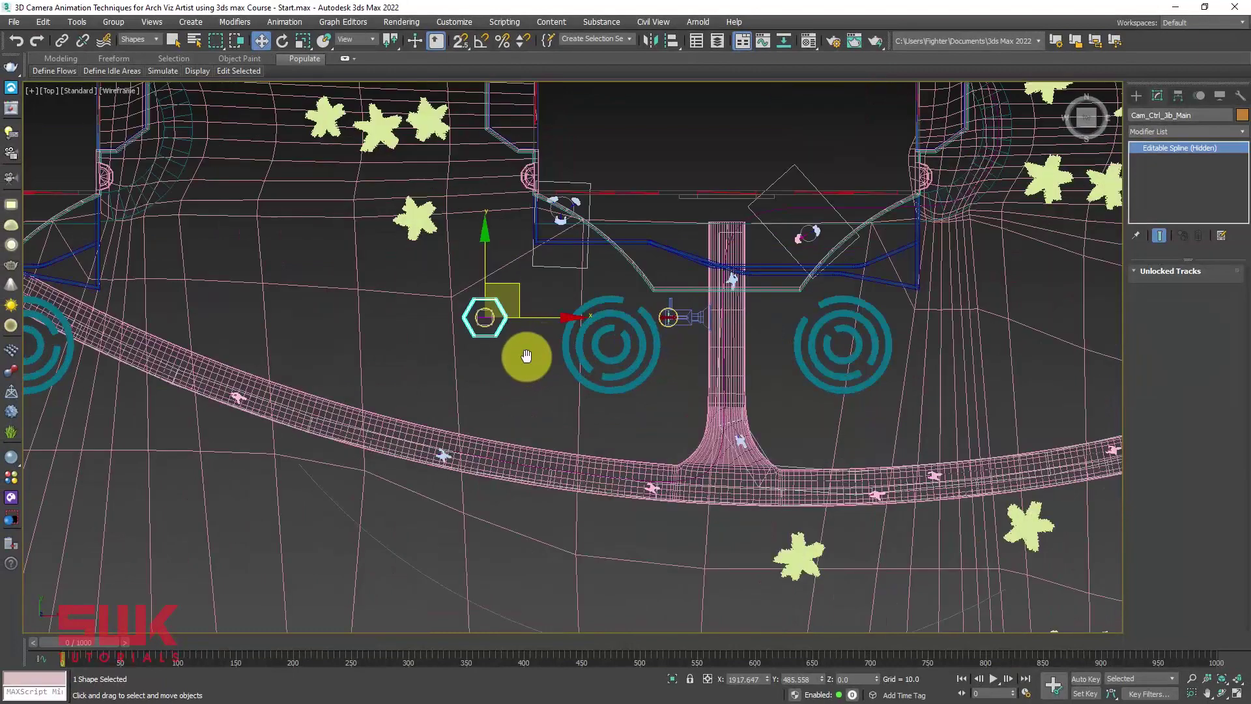
{"action": "left_click", "coordinate": [597, 40]}
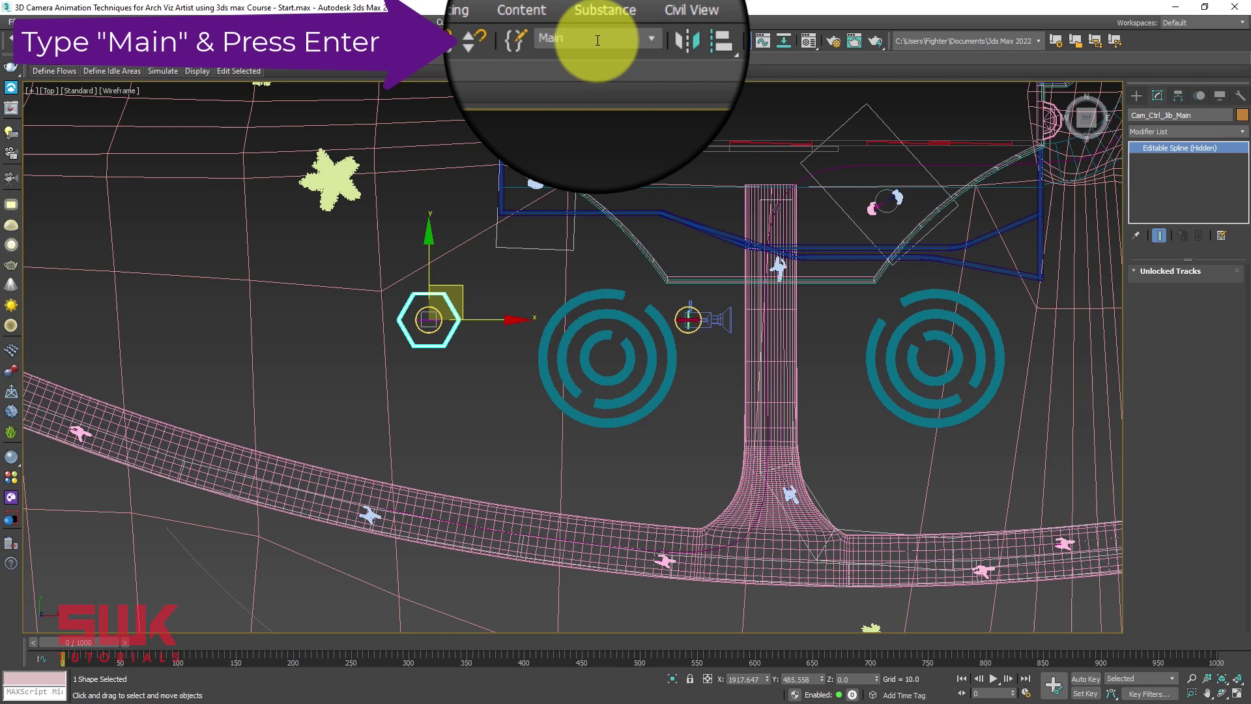
{"action": "type", "text": "Main"}
{"action": "key", "text": "Return"}
{"action": "left_click", "coordinate": [515, 270]}
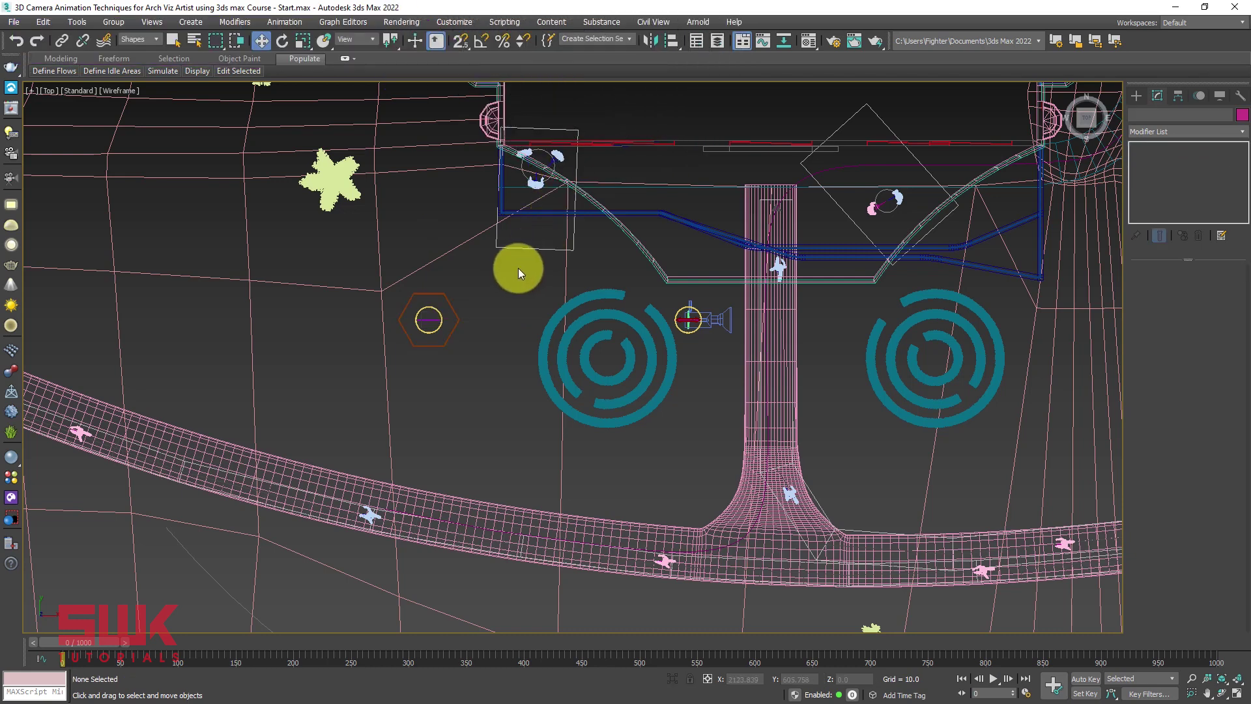
{"action": "middle_click_drag", "start_coordinate": [518, 267], "coordinate": [335, 258]}
{"action": "left_click", "coordinate": [600, 50]}
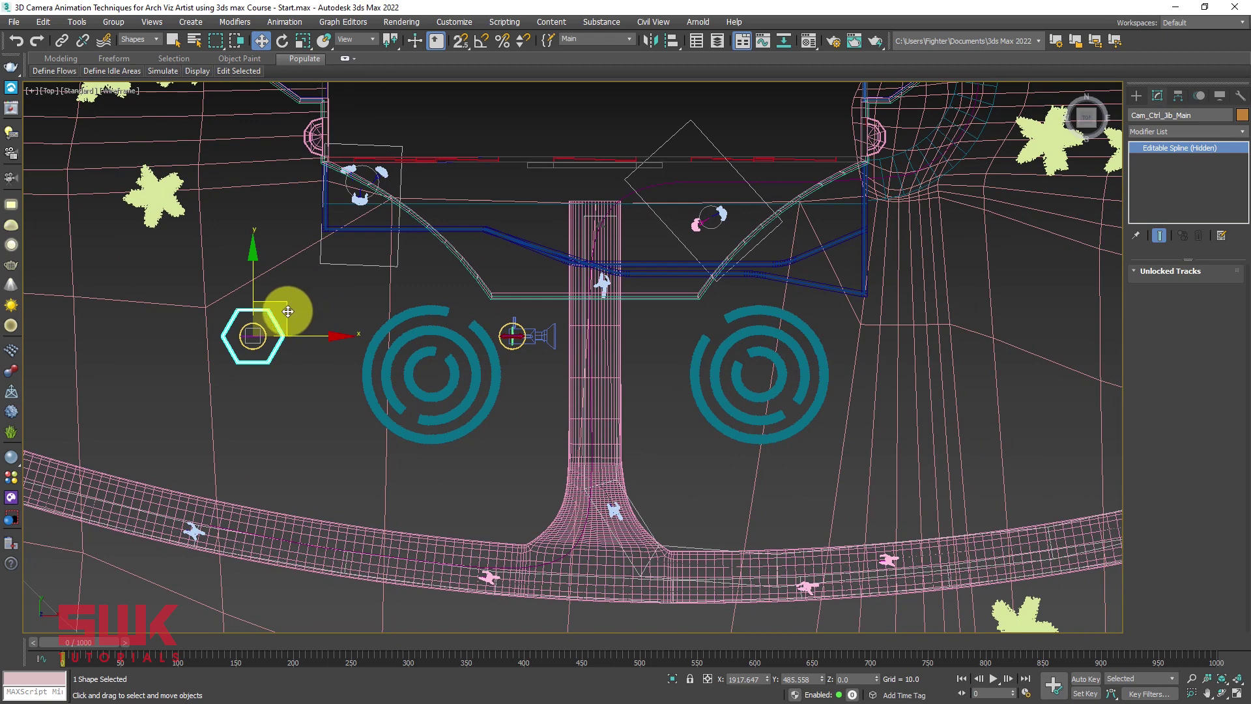
Lower the main jib control to the ground line in the Left view, at about Z -124.7.
{"action": "key", "text": "alt+w"}
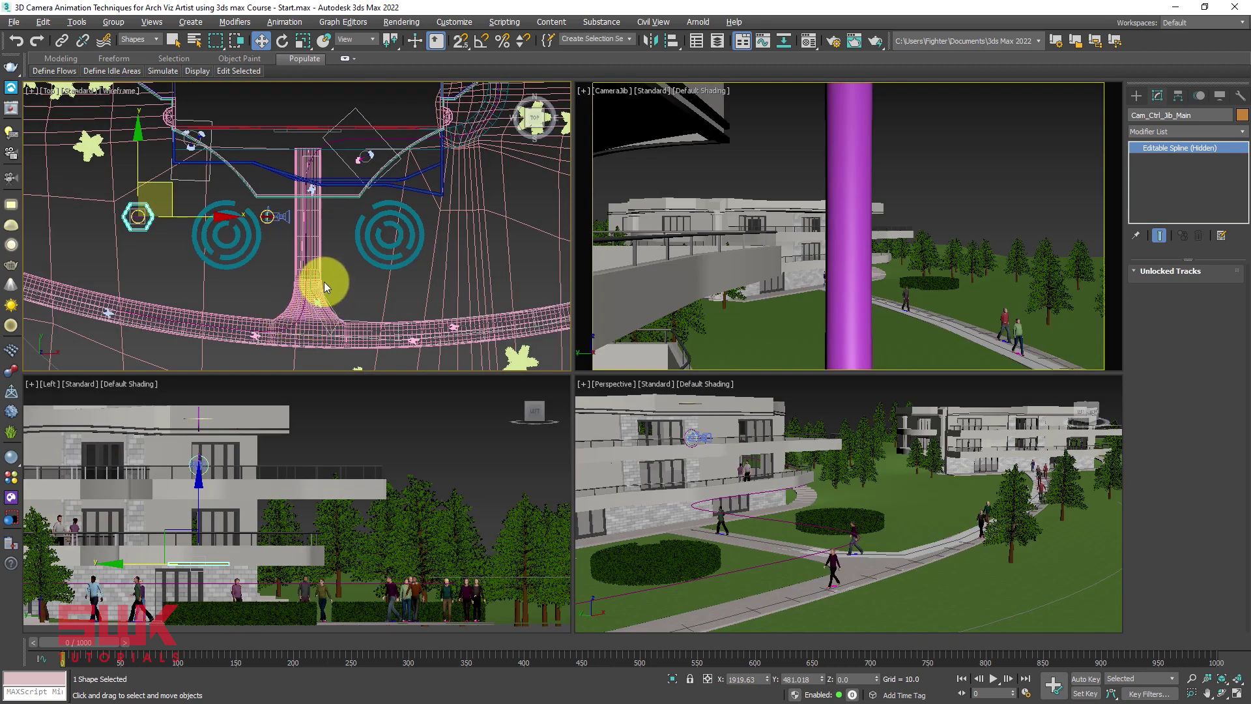
{"action": "middle_click_drag", "start_coordinate": [321, 280], "coordinate": [306, 250]}
{"action": "middle_click_drag", "start_coordinate": [274, 491], "coordinate": [302, 447]}
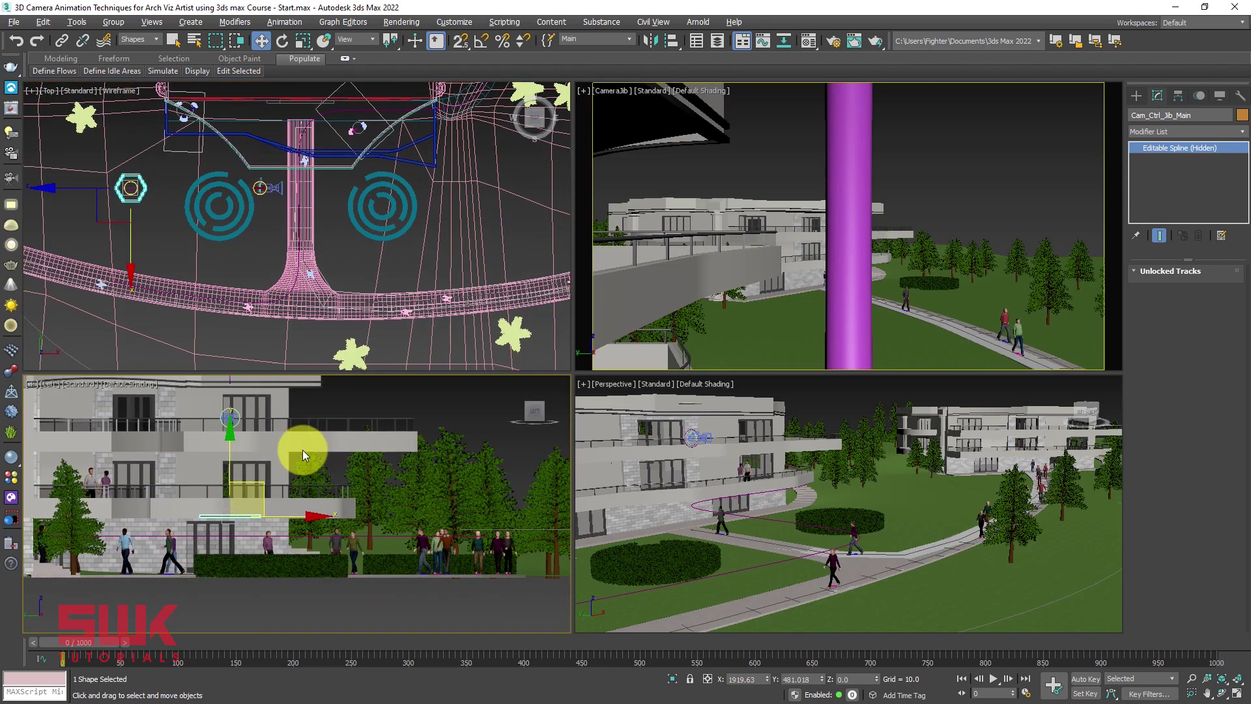
{"action": "left_click_drag", "start_coordinate": [225, 449], "coordinate": [221, 502]}
{"action": "key", "text": "alt+w"}
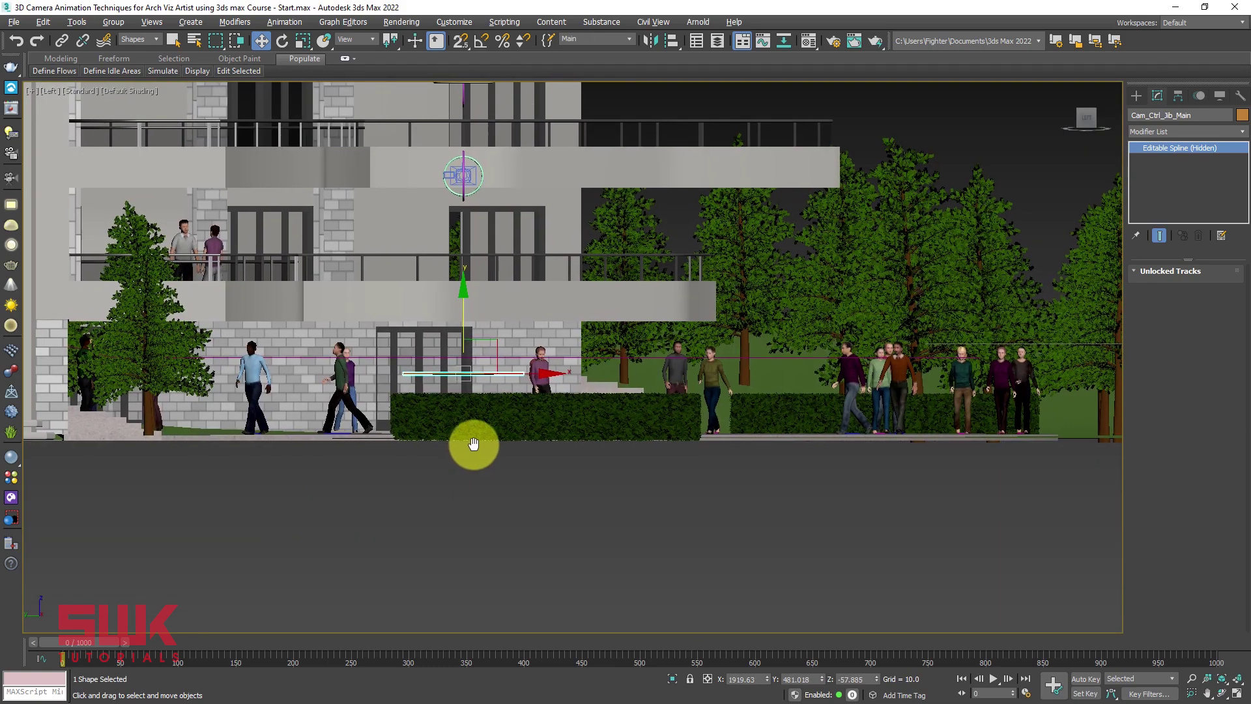
{"action": "scroll", "coordinate": [474, 404], "scroll_direction": "up", "scroll_amount": 3}
{"action": "left_click_drag", "start_coordinate": [469, 280], "coordinate": [427, 408]}
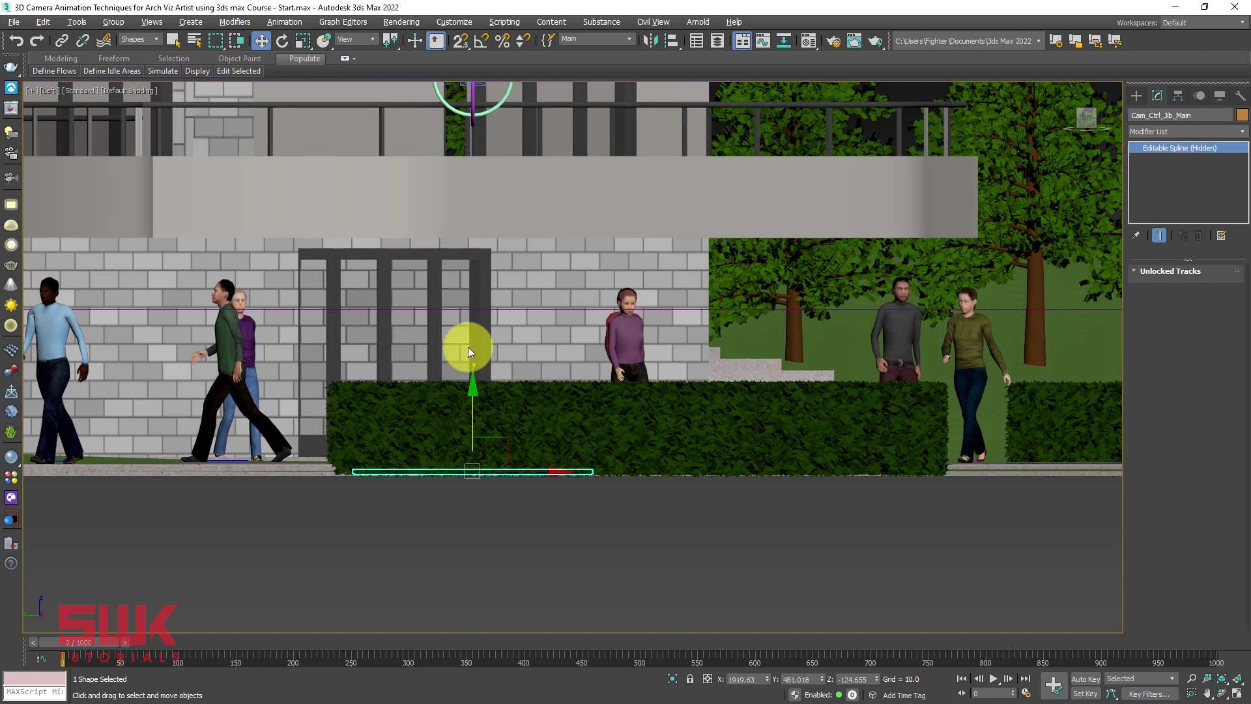
{"action": "middle_click_drag", "start_coordinate": [463, 349], "coordinate": [381, 357]}
{"action": "key", "text": "alt+w"}
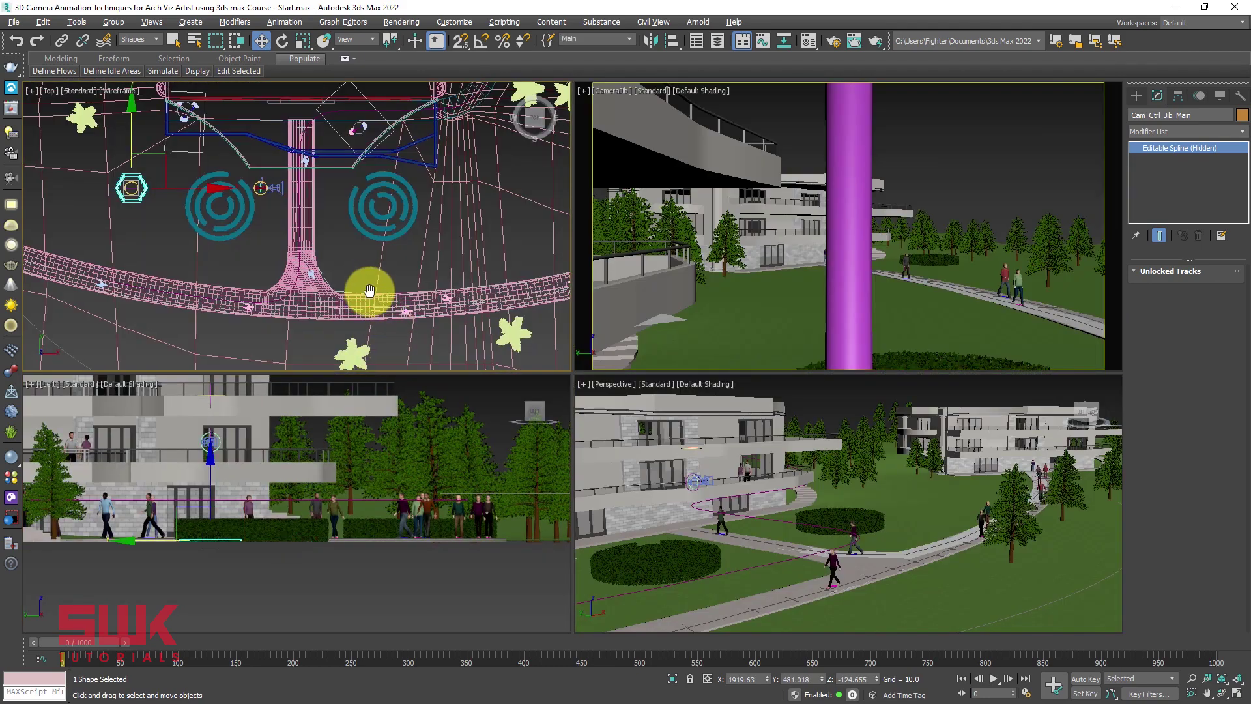
Move the main jib control level with the circular hedge in the Top view, to about X 1932.7, Y 399.1, and deselect it.
{"action": "middle_click_drag", "start_coordinate": [207, 251], "coordinate": [216, 261]}
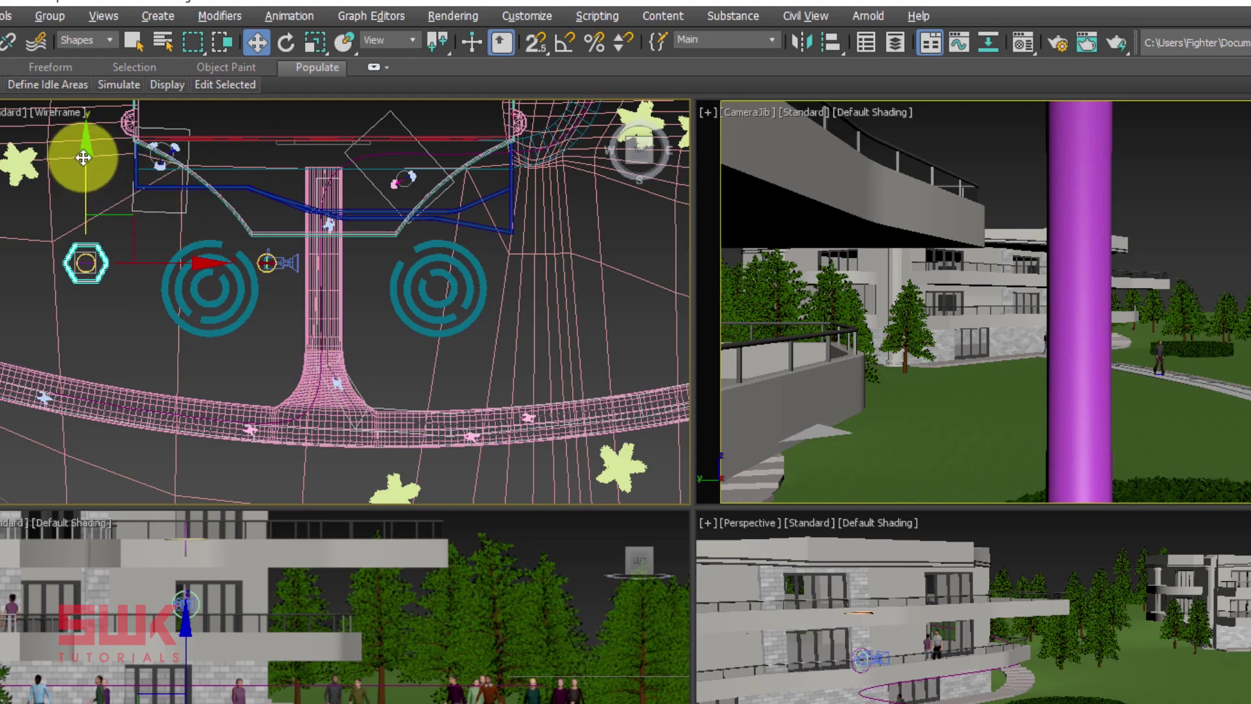
{"action": "left_click_drag", "start_coordinate": [84, 155], "coordinate": [75, 179]}
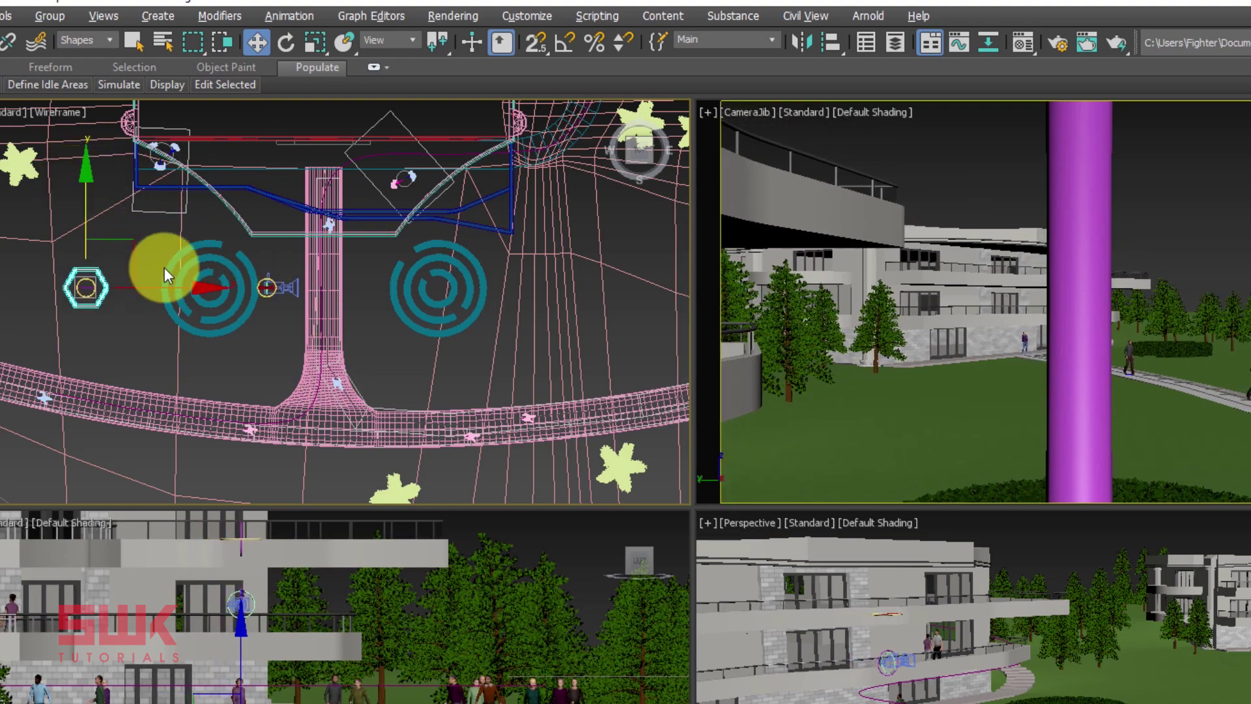
{"action": "left_click_drag", "start_coordinate": [171, 287], "coordinate": [188, 287]}
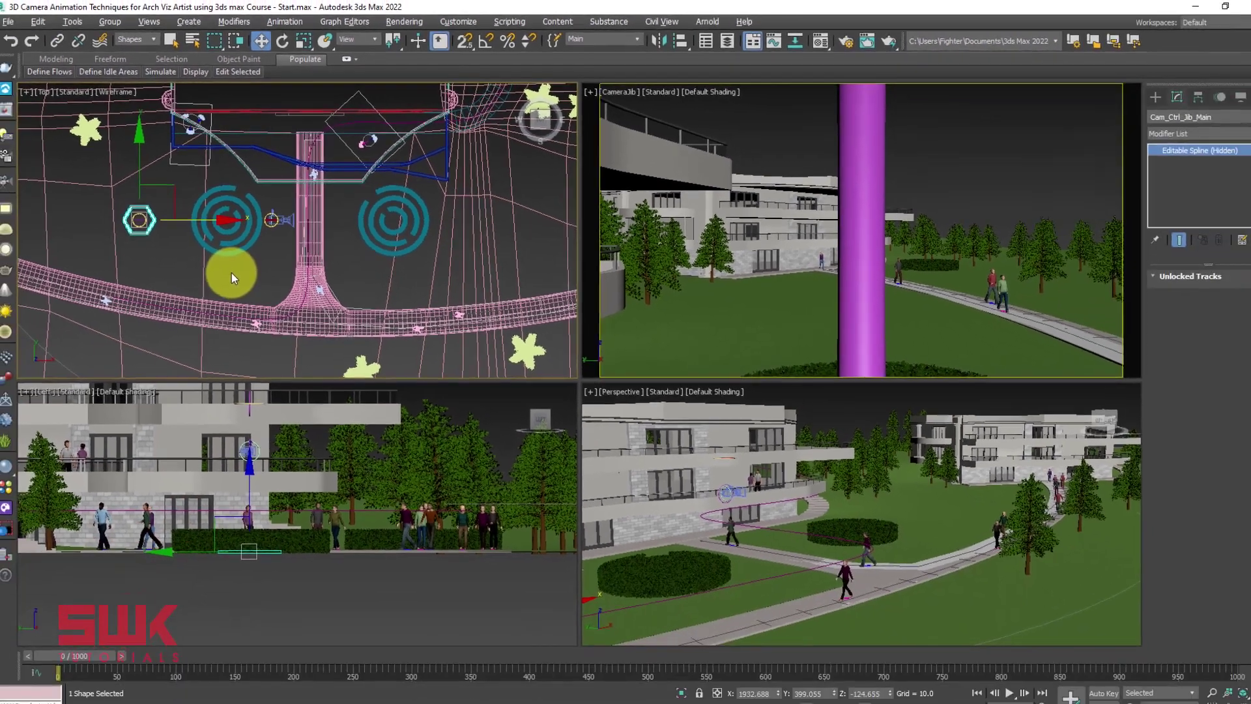
{"action": "left_click", "coordinate": [207, 358]}
Select the circular Cam_Ctrl_Jib_Pan control inside the hexagon and save it as a selection set named Jib_Pan.
{"action": "scroll", "coordinate": [161, 242], "scroll_direction": "up", "scroll_amount": 2}
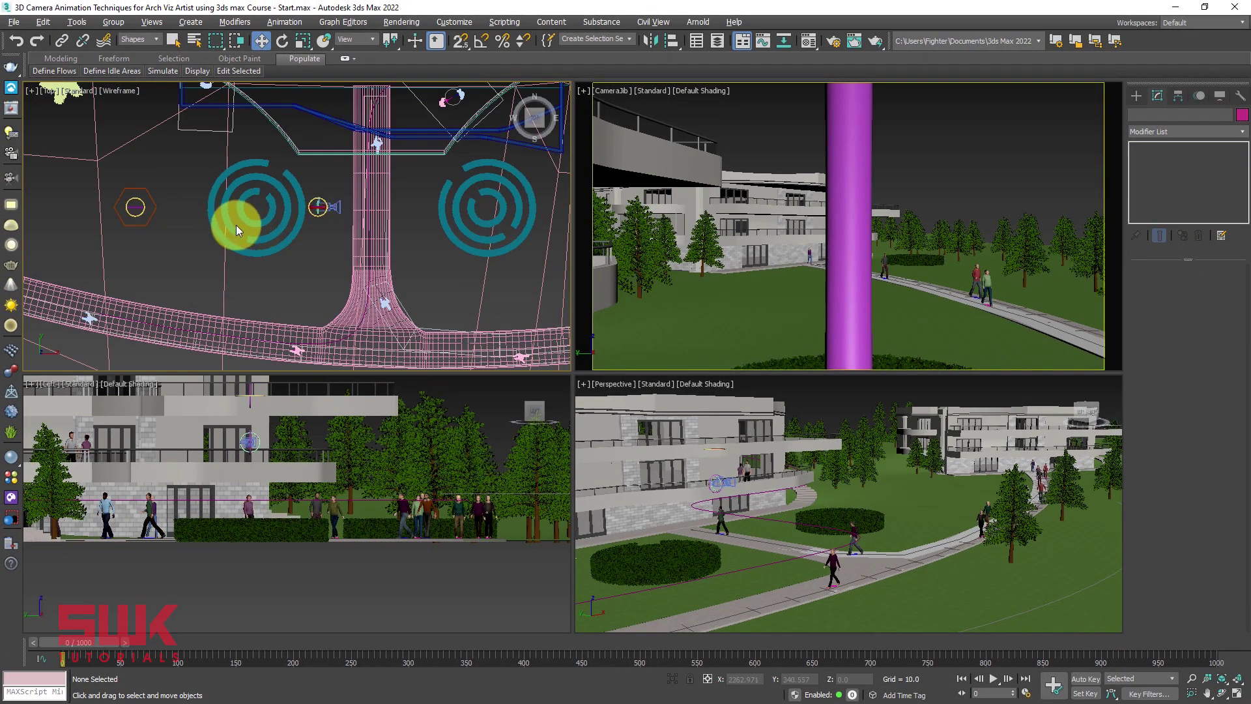
{"action": "key", "text": "alt+w"}
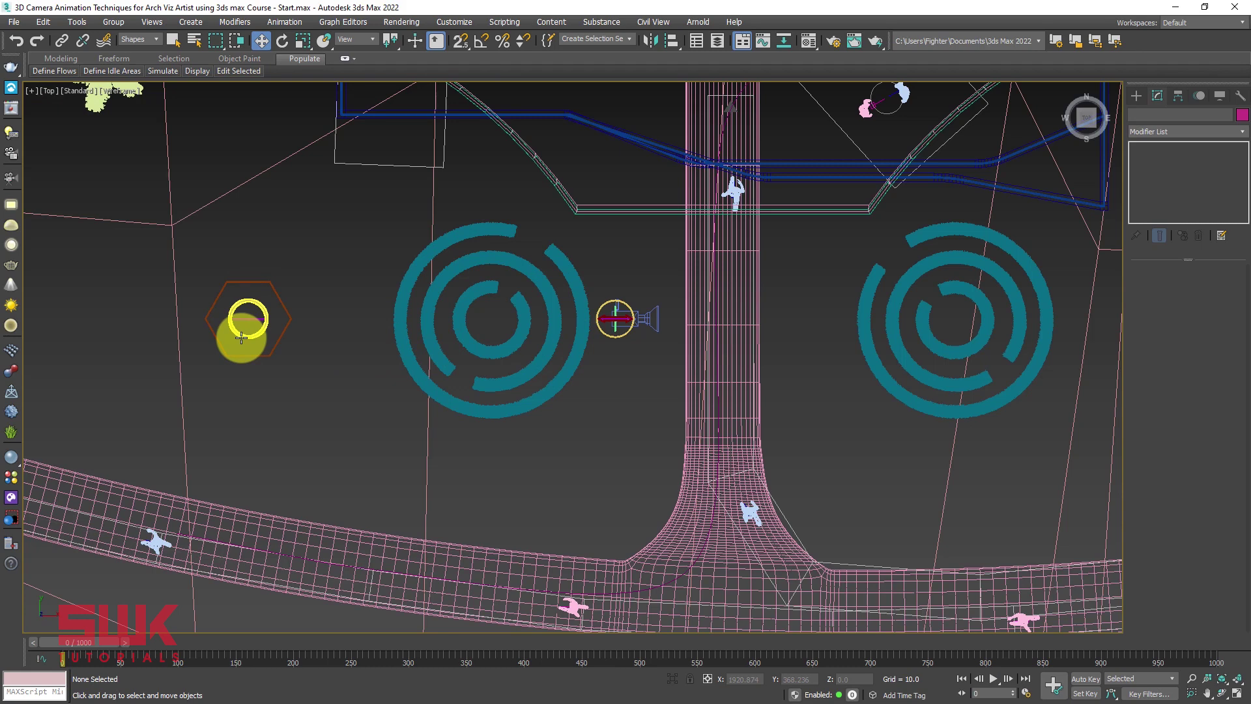
{"action": "left_click", "coordinate": [241, 337]}
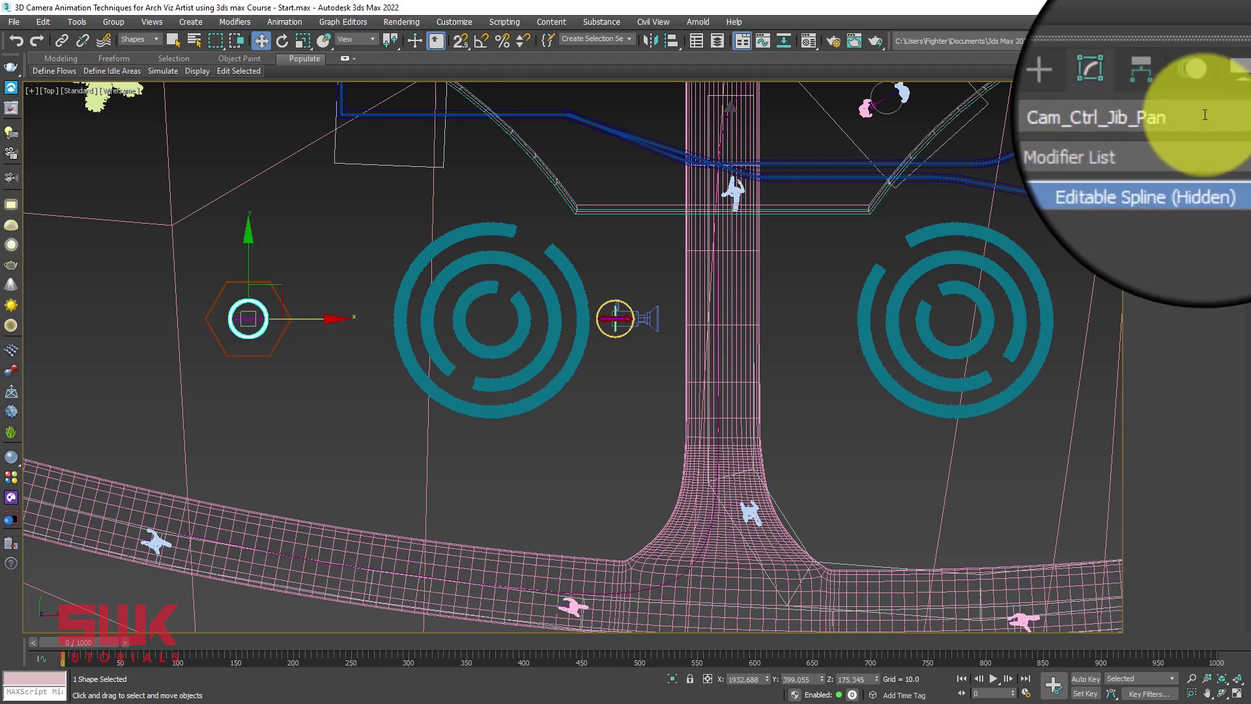
{"action": "left_click_drag", "start_coordinate": [1205, 115], "coordinate": [1170, 119]}
{"action": "key", "text": "ctrl+c"}
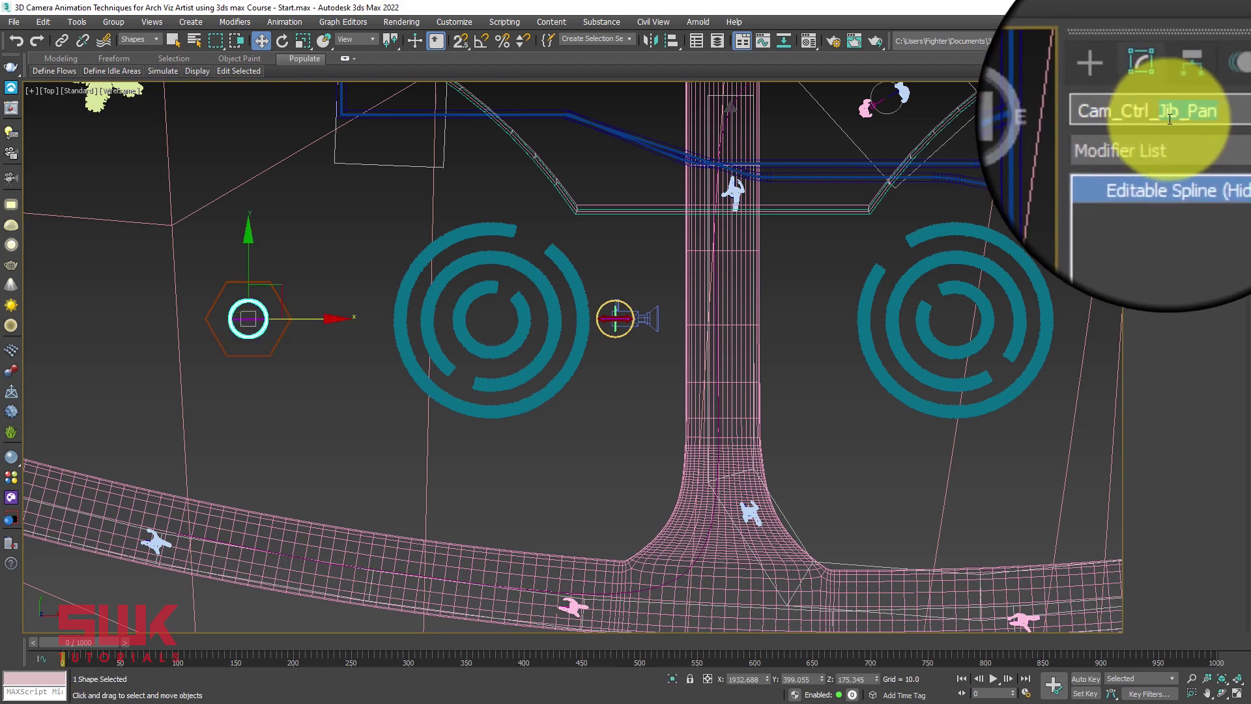
{"action": "left_click", "coordinate": [597, 40]}
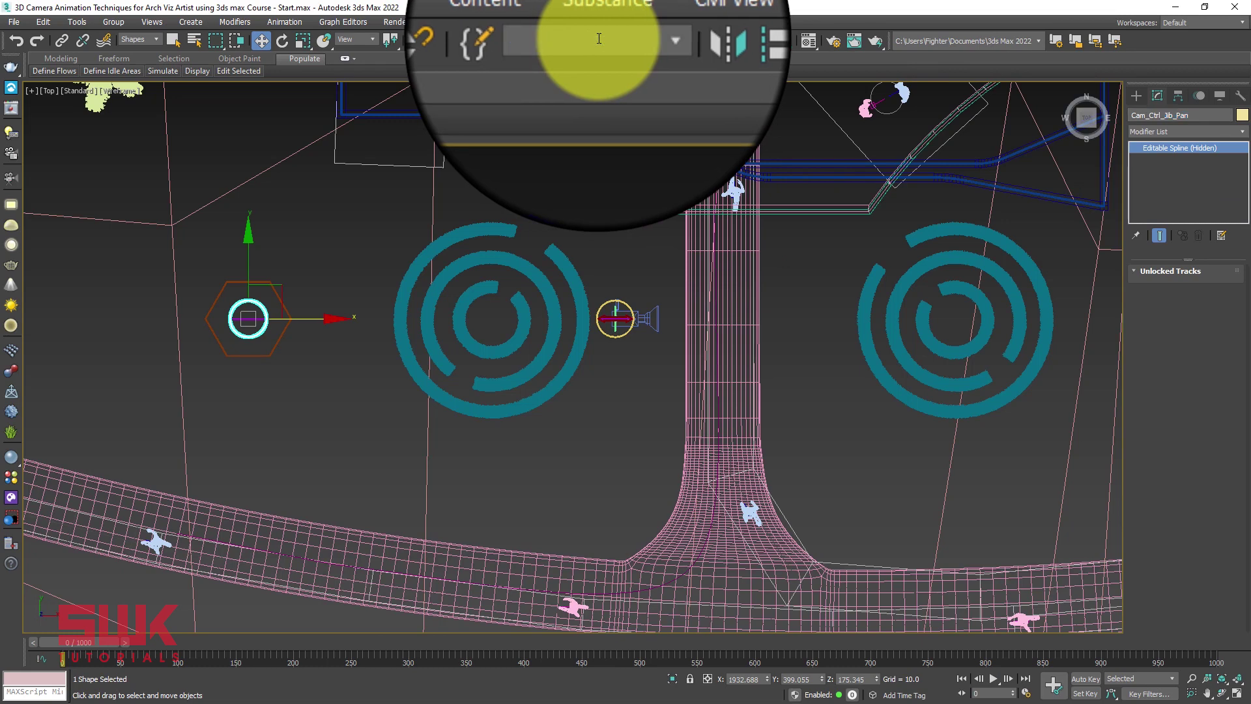
{"action": "key", "text": "ctrl+v"}
{"action": "middle_click_drag", "start_coordinate": [322, 299], "coordinate": [297, 275]}
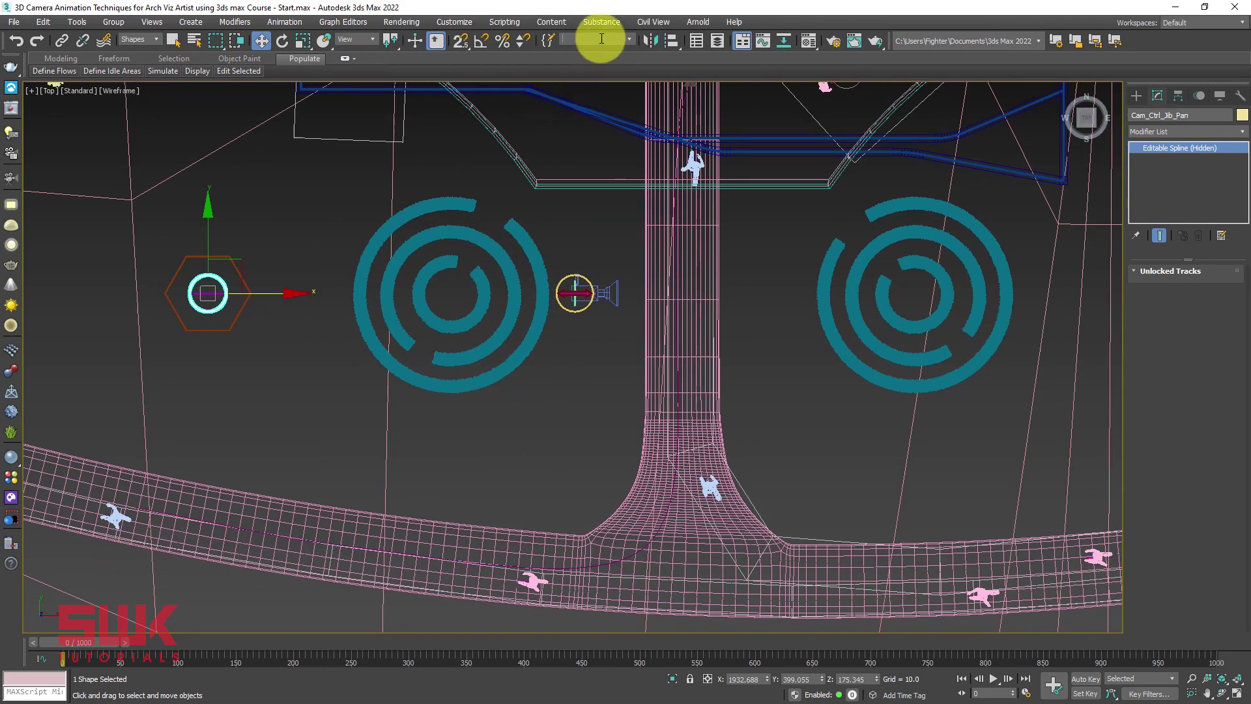
{"action": "left_click", "coordinate": [605, 37]}
{"action": "middle_click_drag", "start_coordinate": [329, 279], "coordinate": [309, 263]}
Lower the jib pan control in the Left view to about Z 145.4.
{"action": "key", "text": "alt+w"}
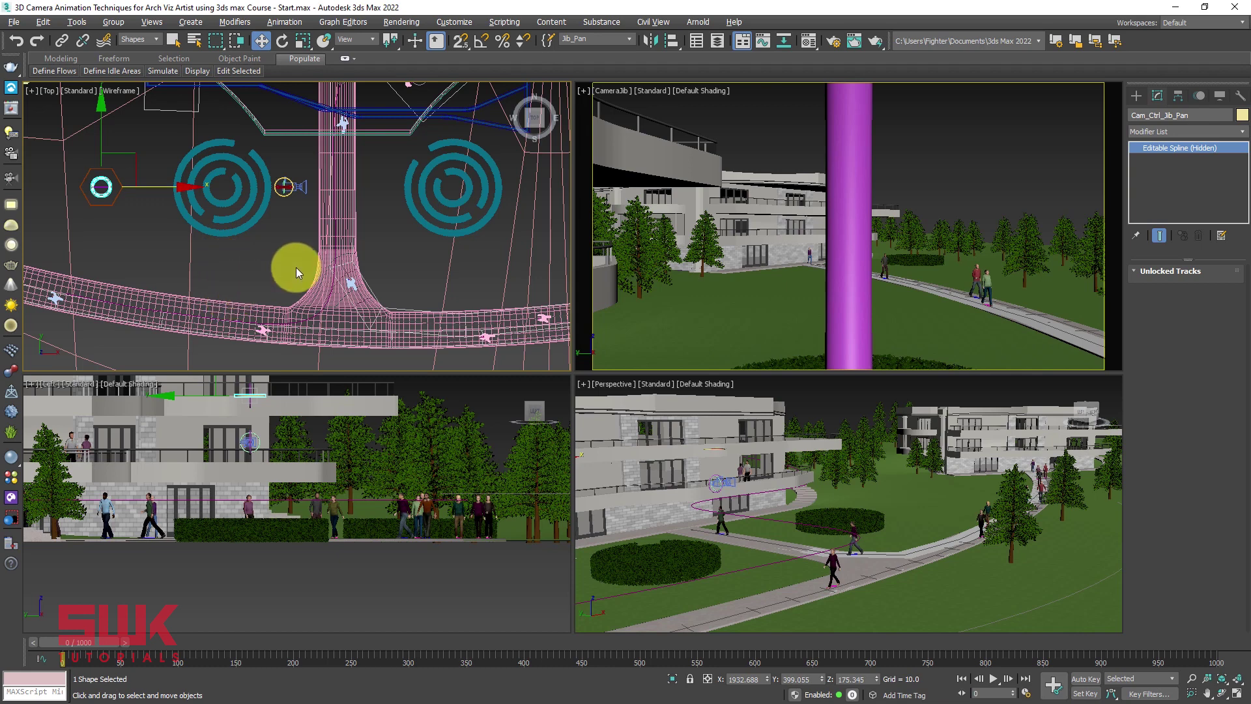
{"action": "scroll", "coordinate": [313, 475], "scroll_direction": "up", "scroll_amount": 5}
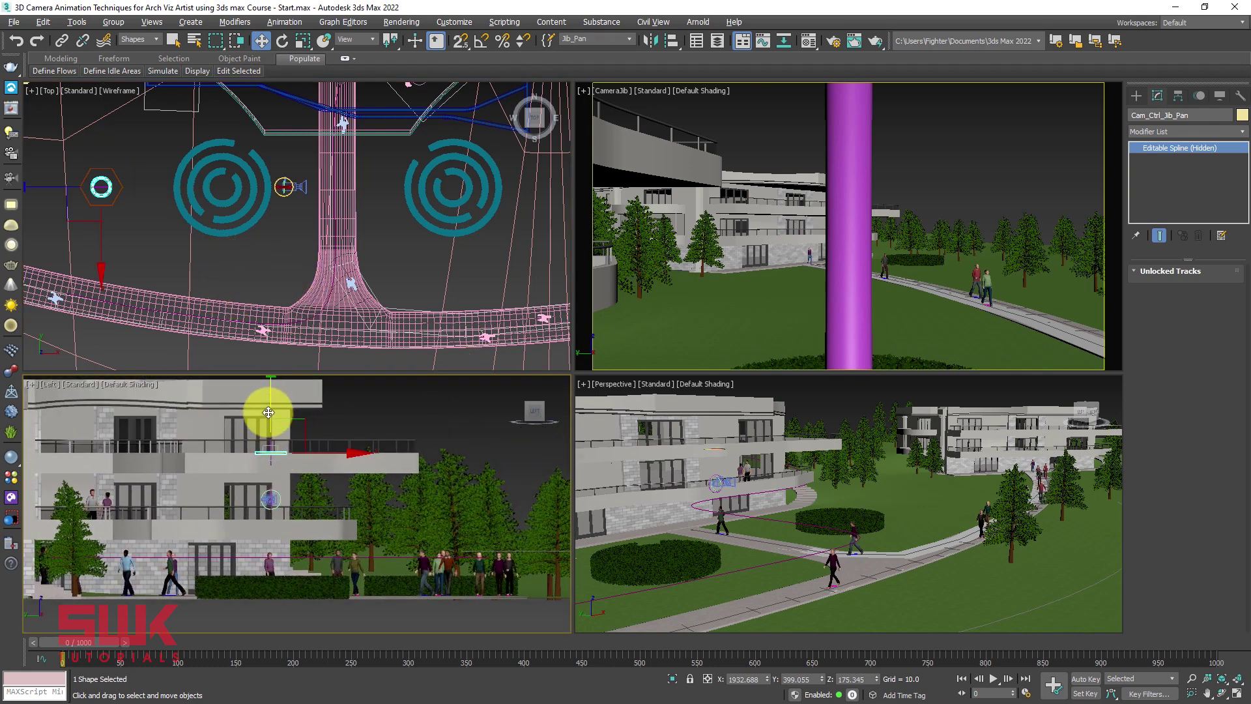
{"action": "left_click_drag", "start_coordinate": [269, 396], "coordinate": [270, 410]}
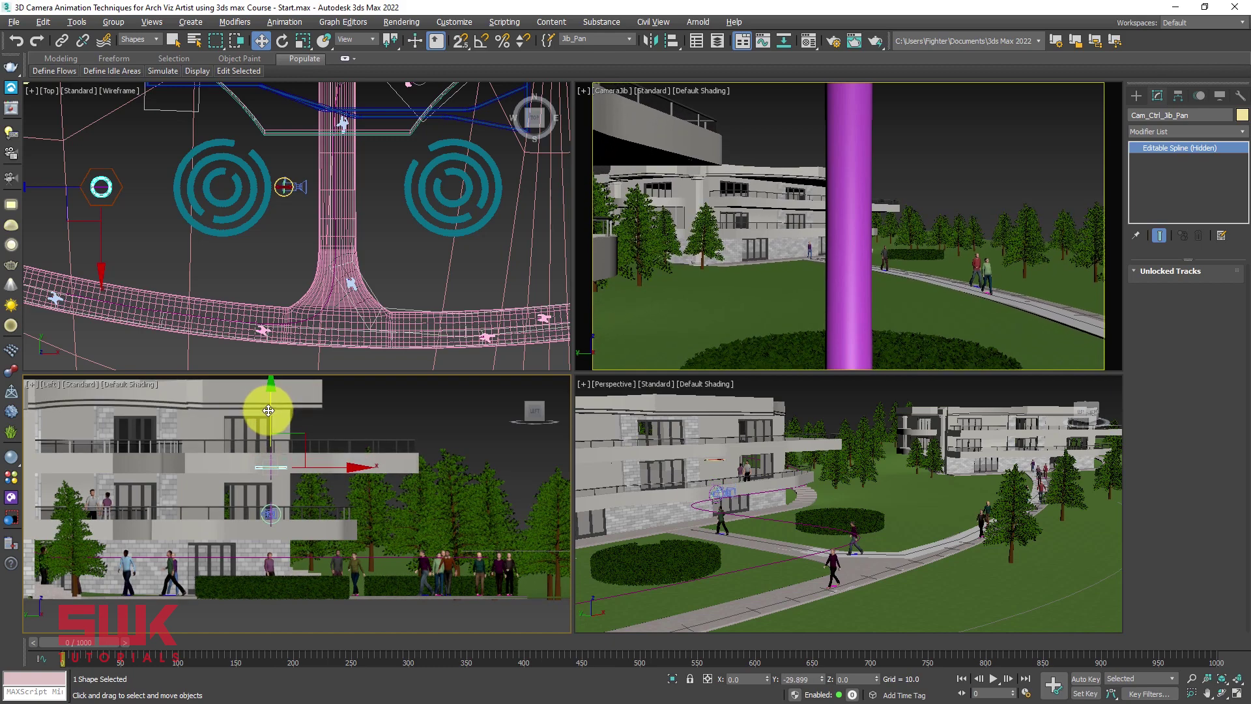
Set the move reference coordinate system to Gimbal and lower the jib pan control to about Z 201.2.
{"action": "left_click", "coordinate": [344, 41]}
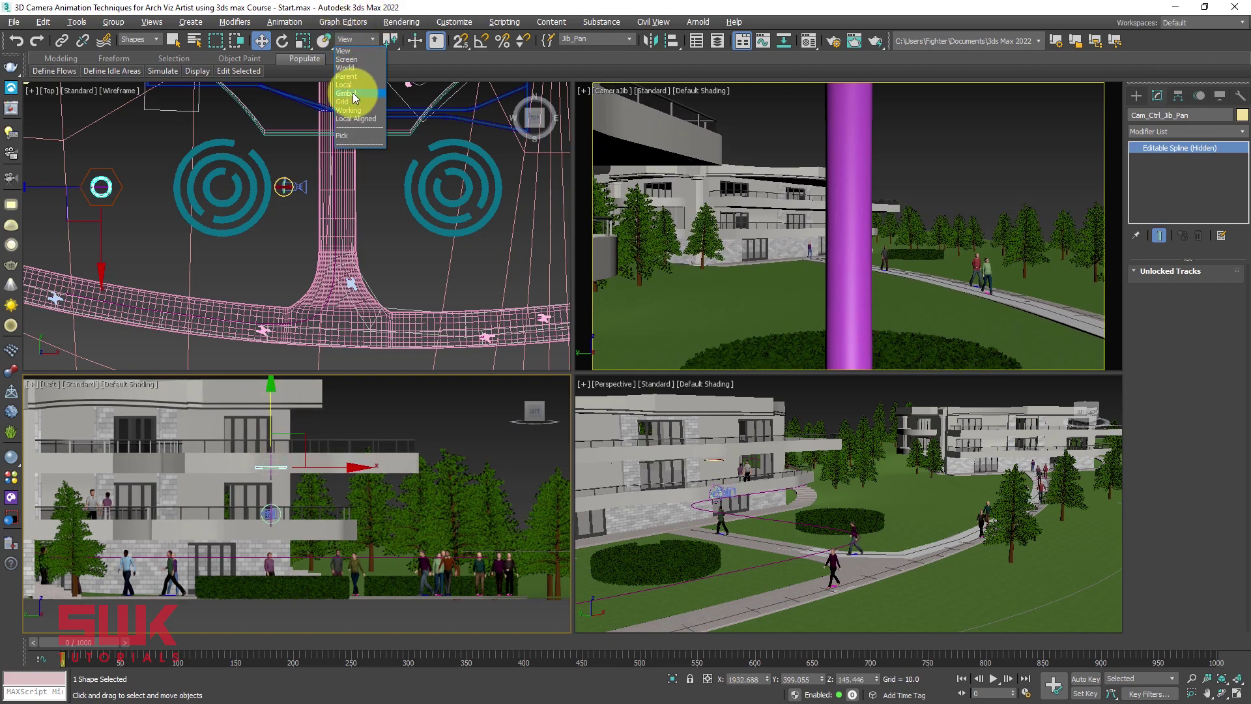
{"action": "left_click", "coordinate": [348, 74]}
{"action": "middle_click_drag", "start_coordinate": [294, 384], "coordinate": [293, 397]}
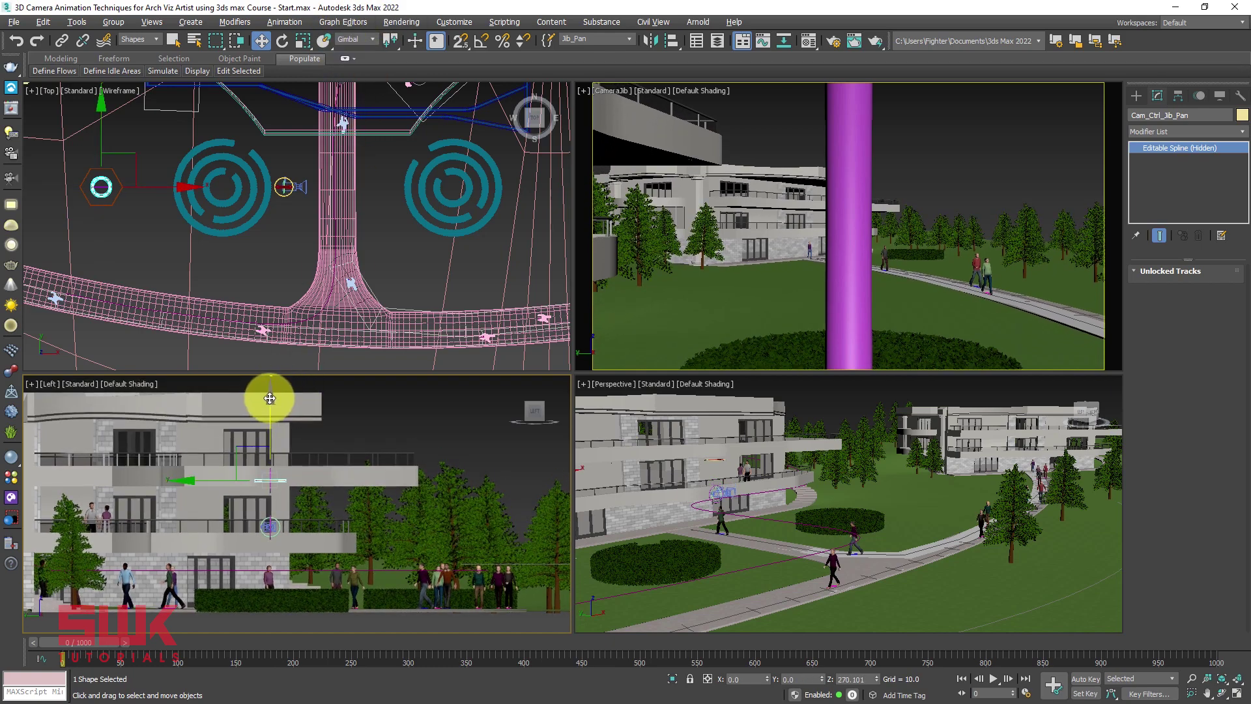
{"action": "left_click_drag", "start_coordinate": [270, 398], "coordinate": [270, 432]}
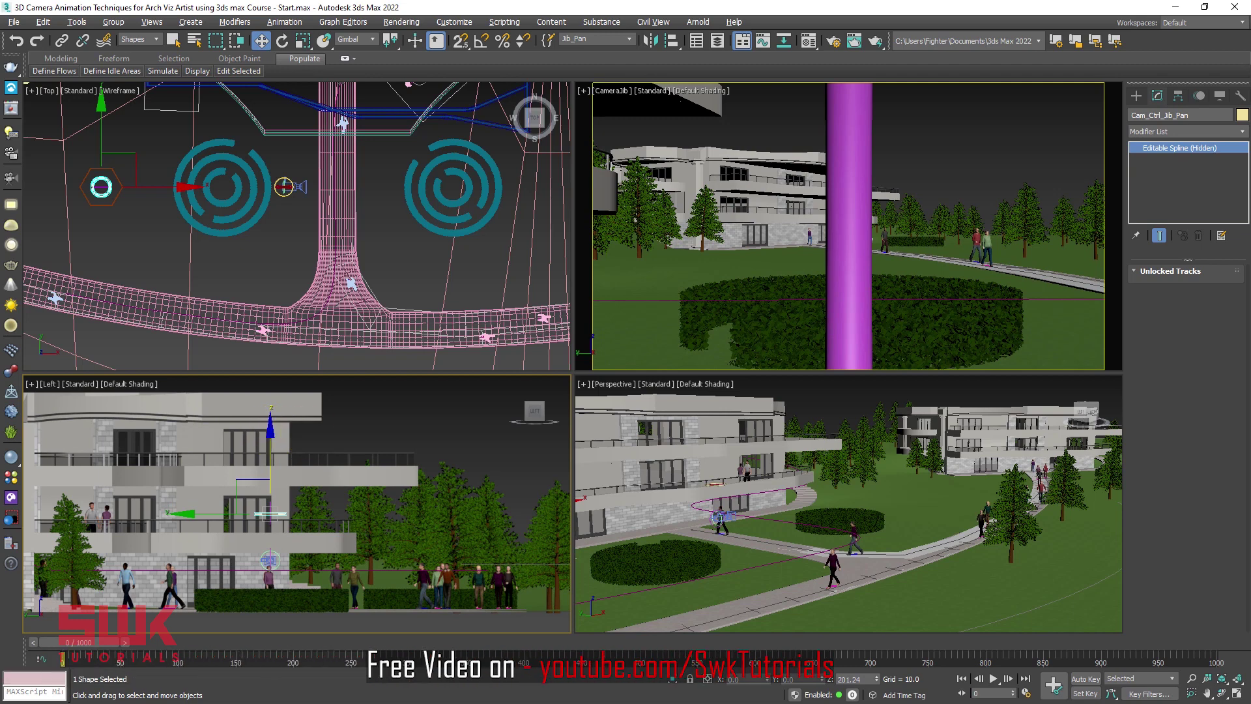
Consult the Camera on Jib reference picture in Photos, and lower the jib pan control to about gimbal Z 142.
{"action": "key", "text": "alt+Tab"}
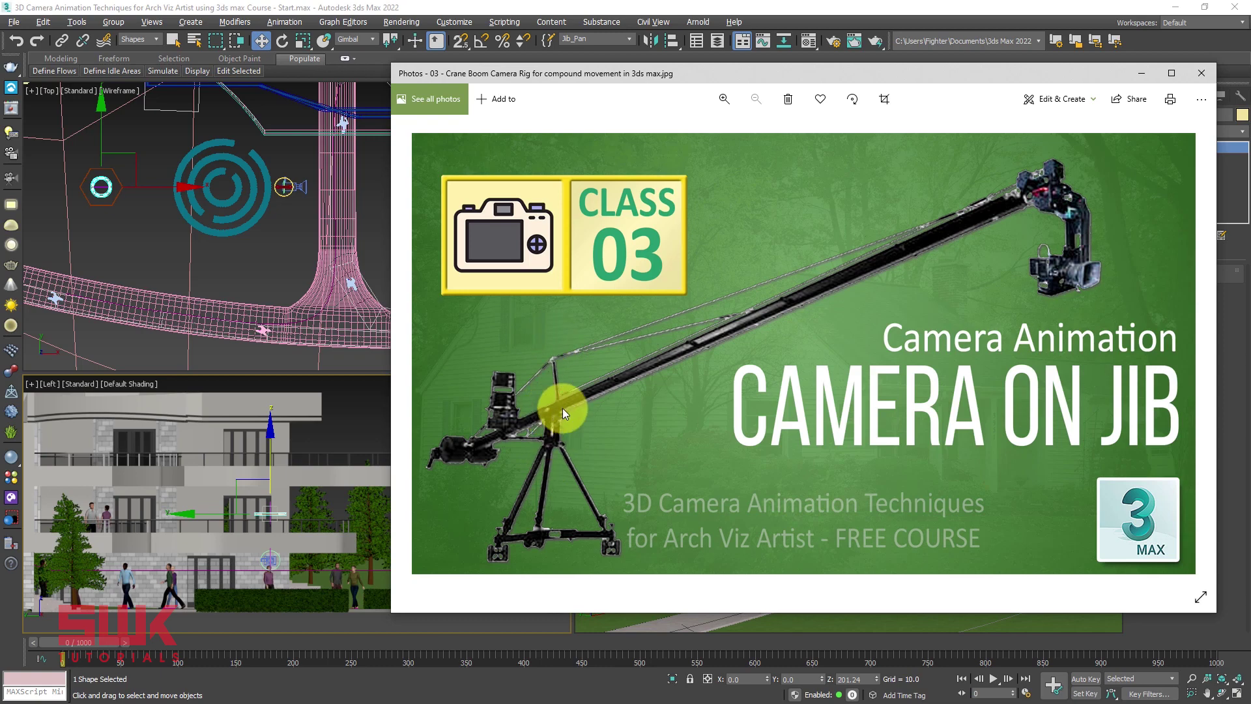
{"action": "key", "text": "alt+F4"}
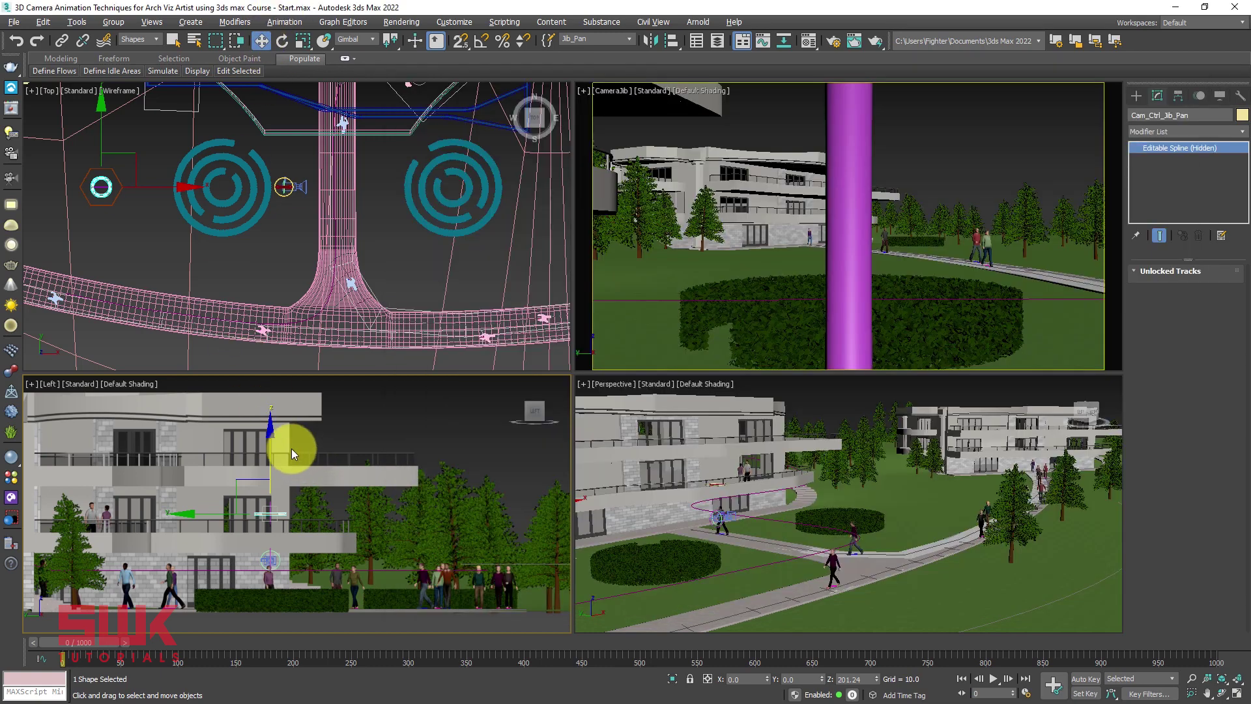
{"action": "left_click_drag", "start_coordinate": [267, 432], "coordinate": [263, 463]}
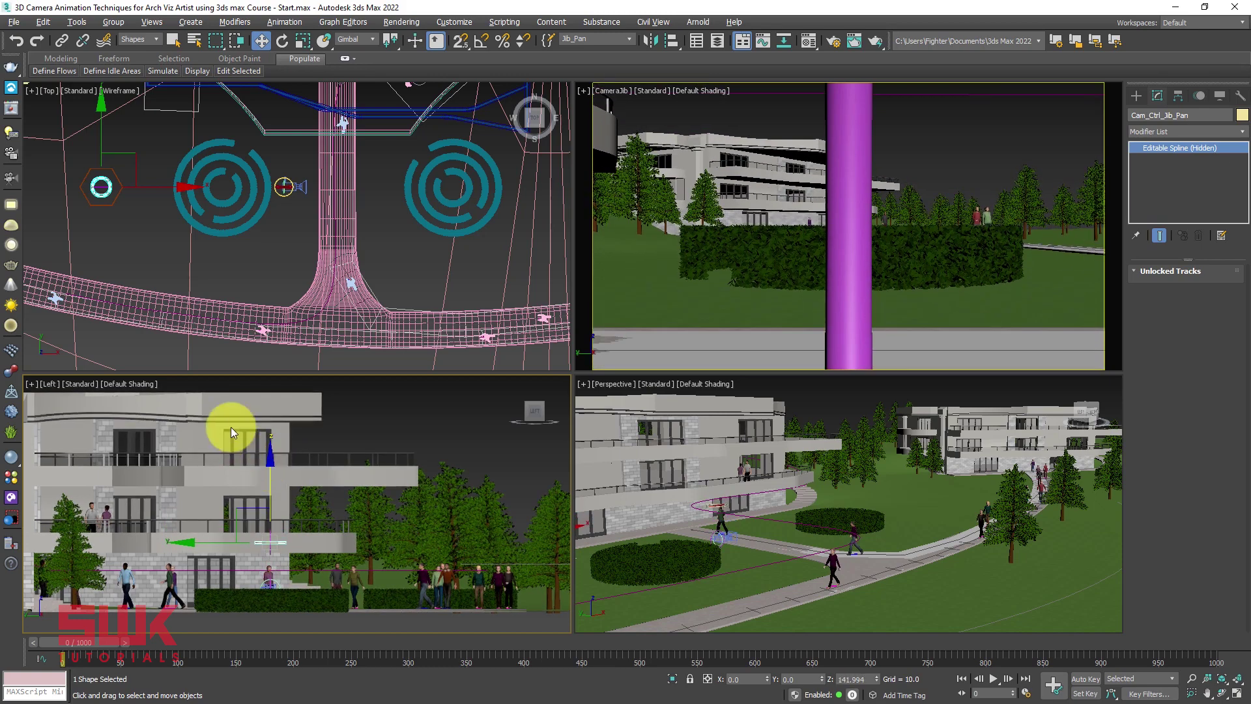
Rotate the jib pan control in the Top view to about Z -22.6 degrees using the Gimbal coordinate system.
{"action": "middle_click_drag", "start_coordinate": [186, 289], "coordinate": [183, 292]}
{"action": "key", "text": "e"}
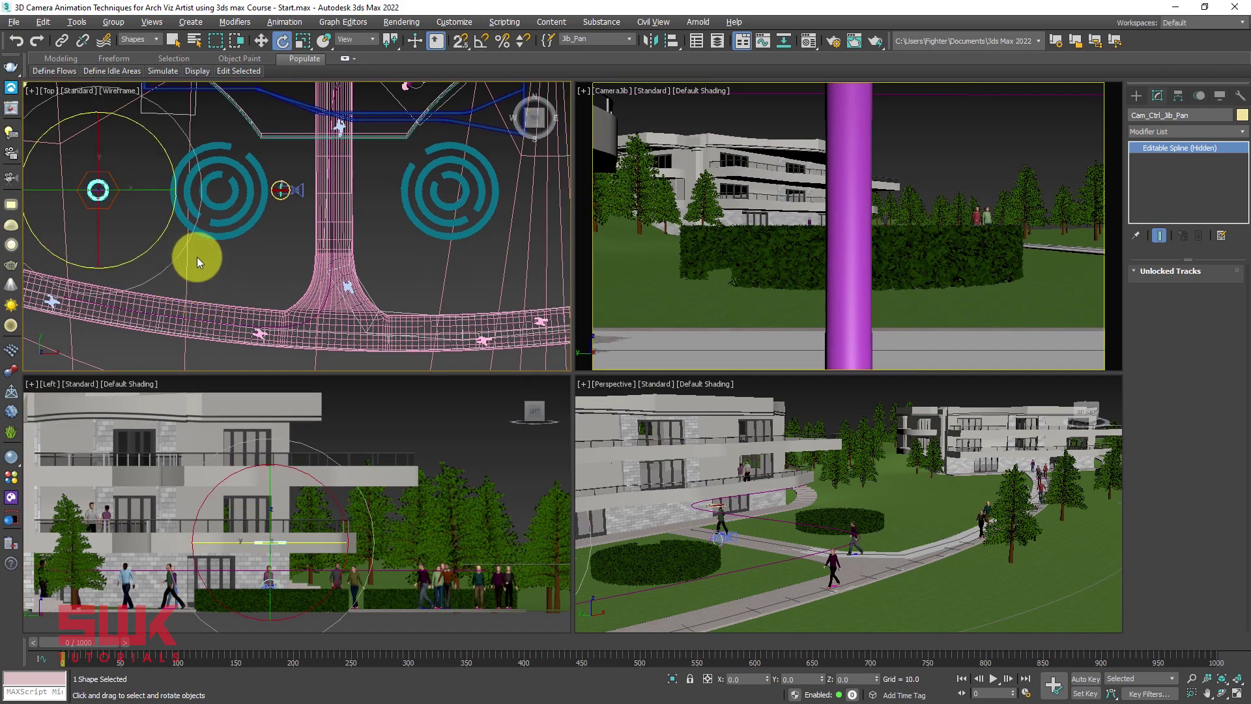
{"action": "left_click", "coordinate": [362, 40]}
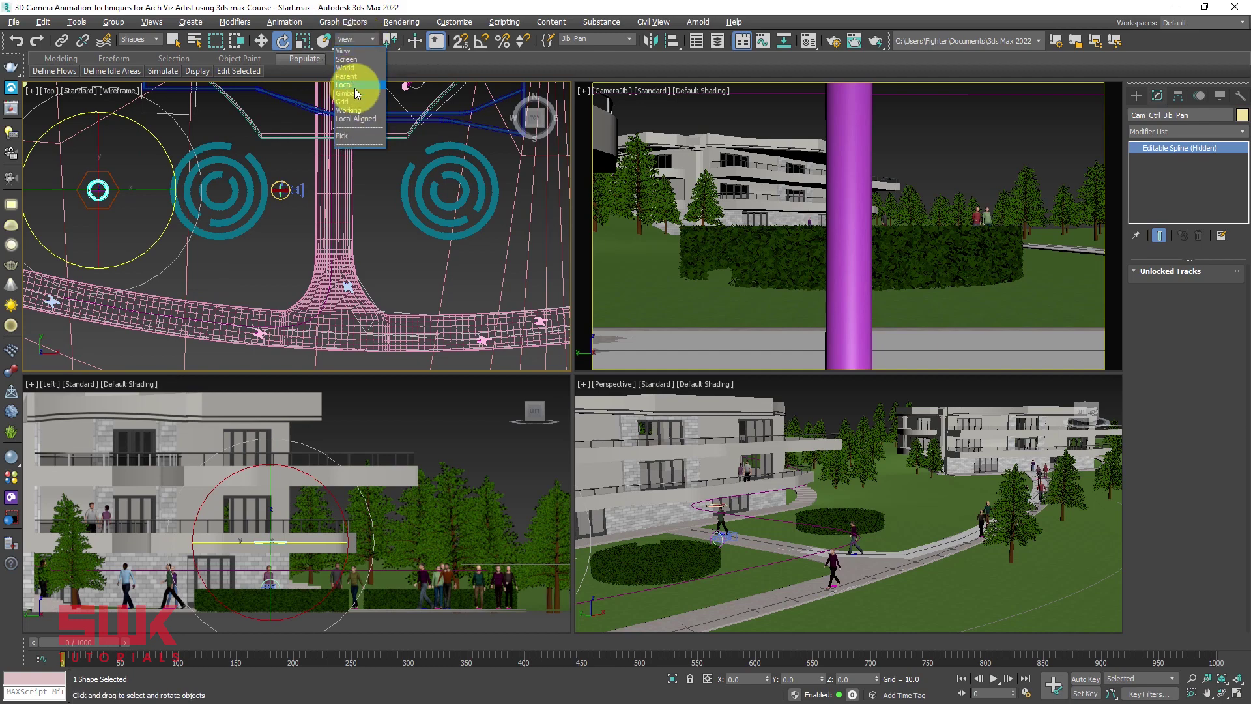
{"action": "left_click", "coordinate": [346, 94]}
{"action": "middle_click_drag", "start_coordinate": [209, 210], "coordinate": [213, 236]}
{"action": "left_click_drag", "start_coordinate": [214, 236], "coordinate": [182, 265]}
Turn on the See-Through display property for the camera tilting control blocking the CameraJib view.
{"action": "left_click", "coordinate": [709, 115]}
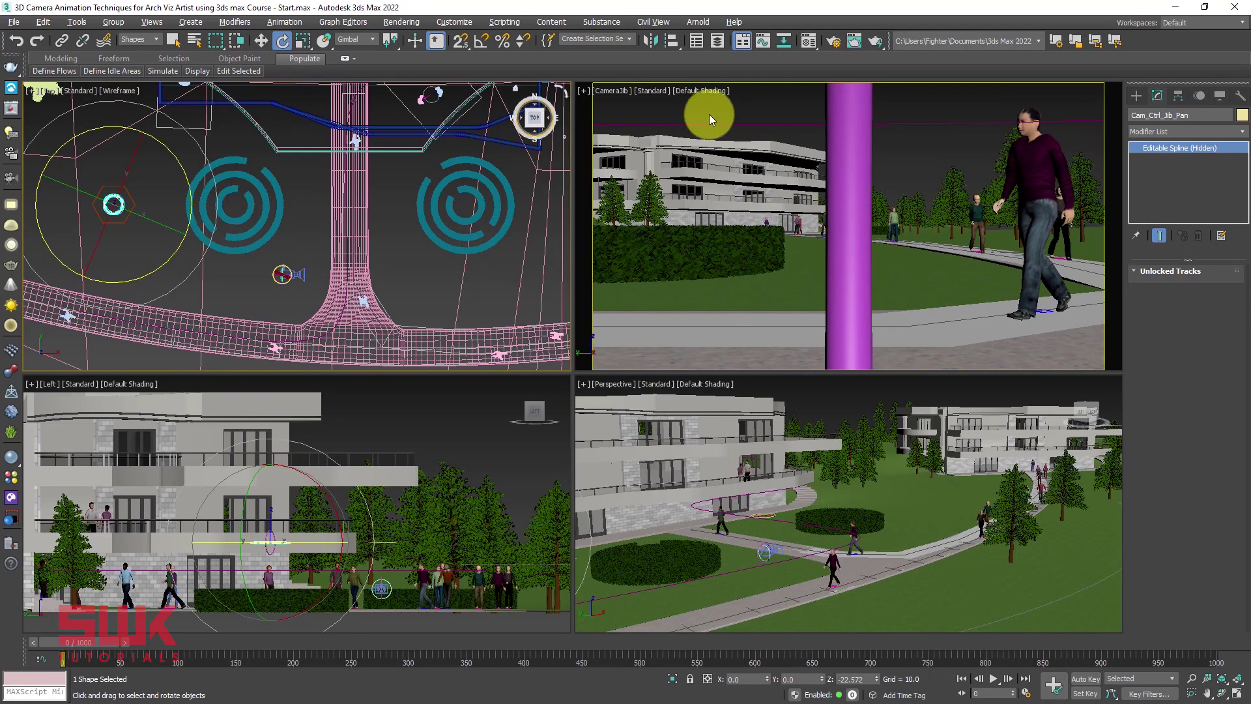
{"action": "left_click", "coordinate": [844, 140]}
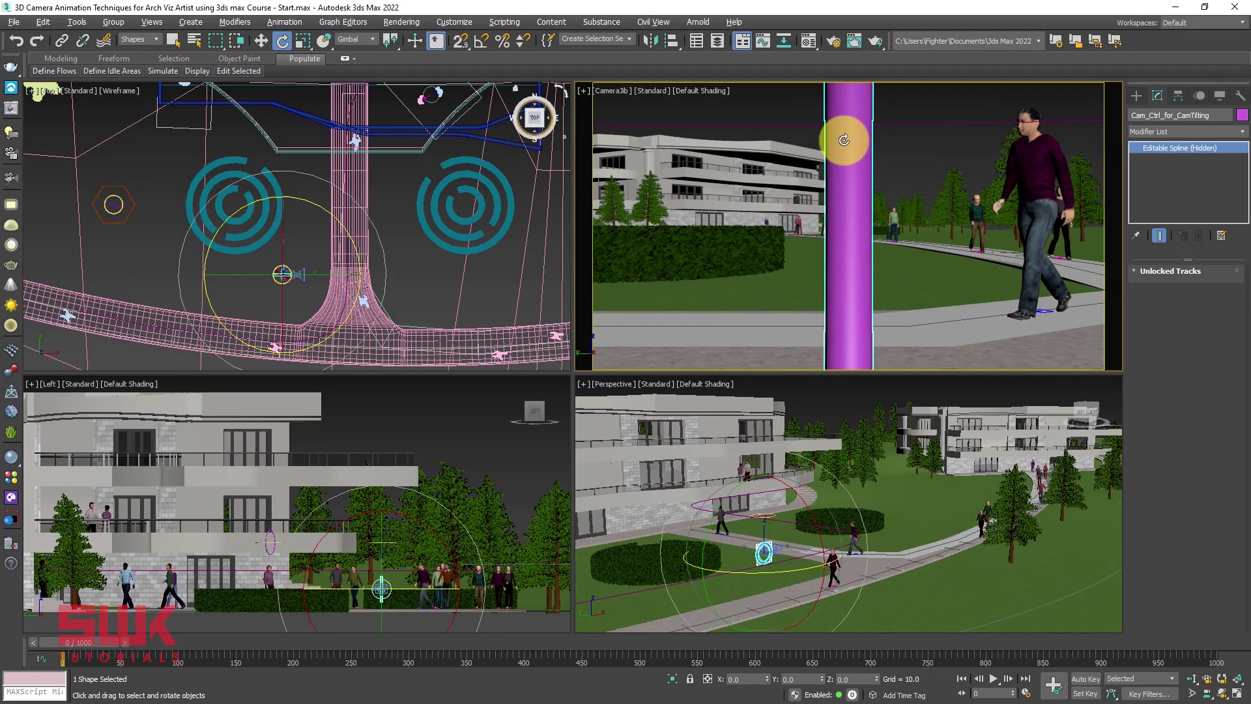
{"action": "right_click", "coordinate": [844, 140]}
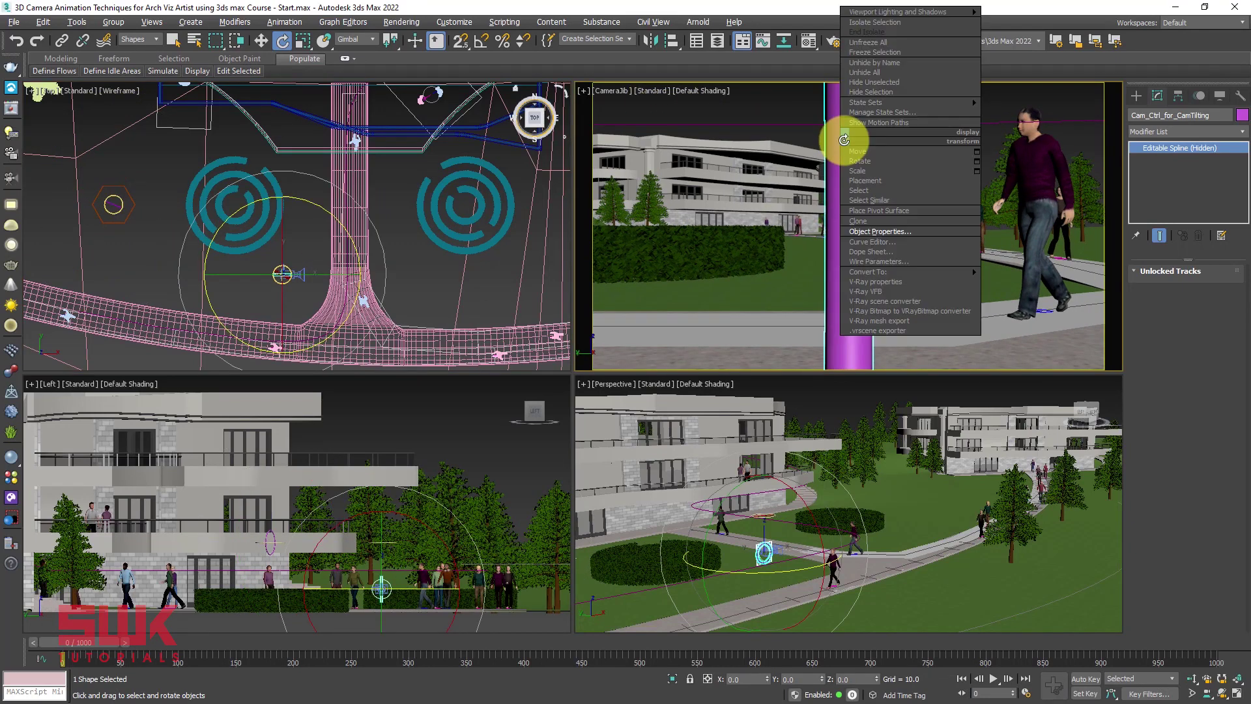
{"action": "left_click", "coordinate": [867, 231]}
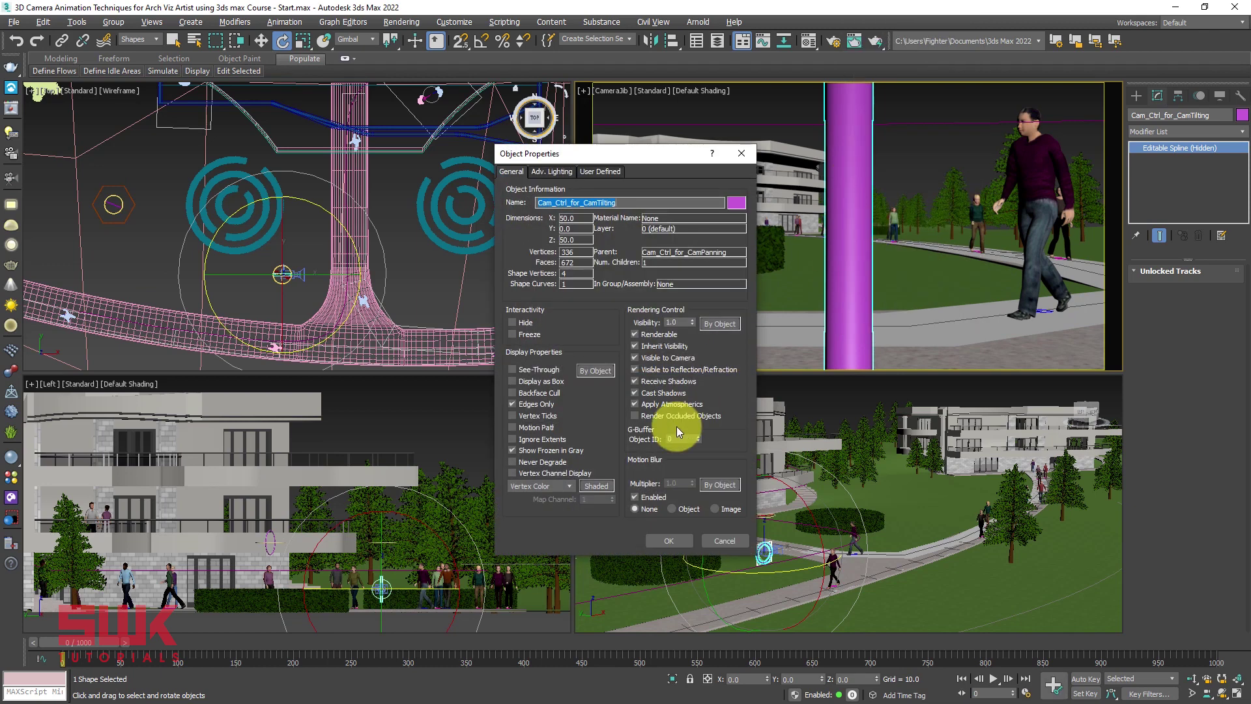
{"action": "left_click", "coordinate": [527, 369]}
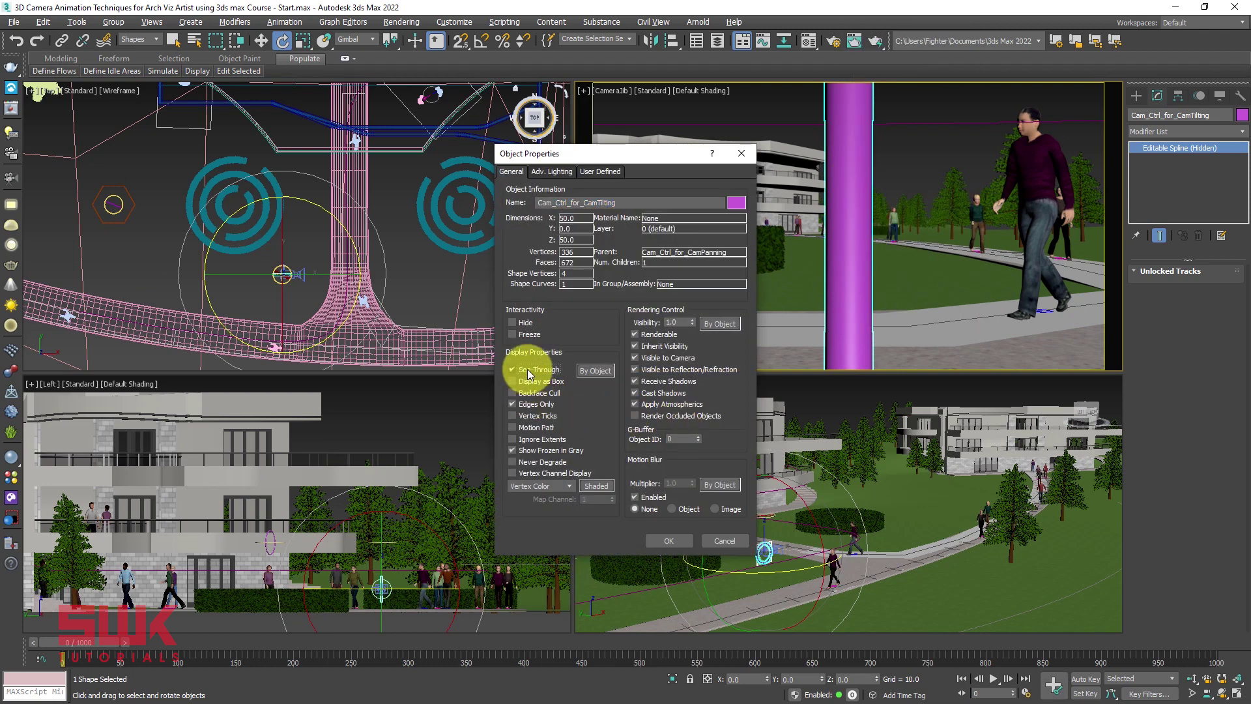
{"action": "left_click", "coordinate": [669, 541]}
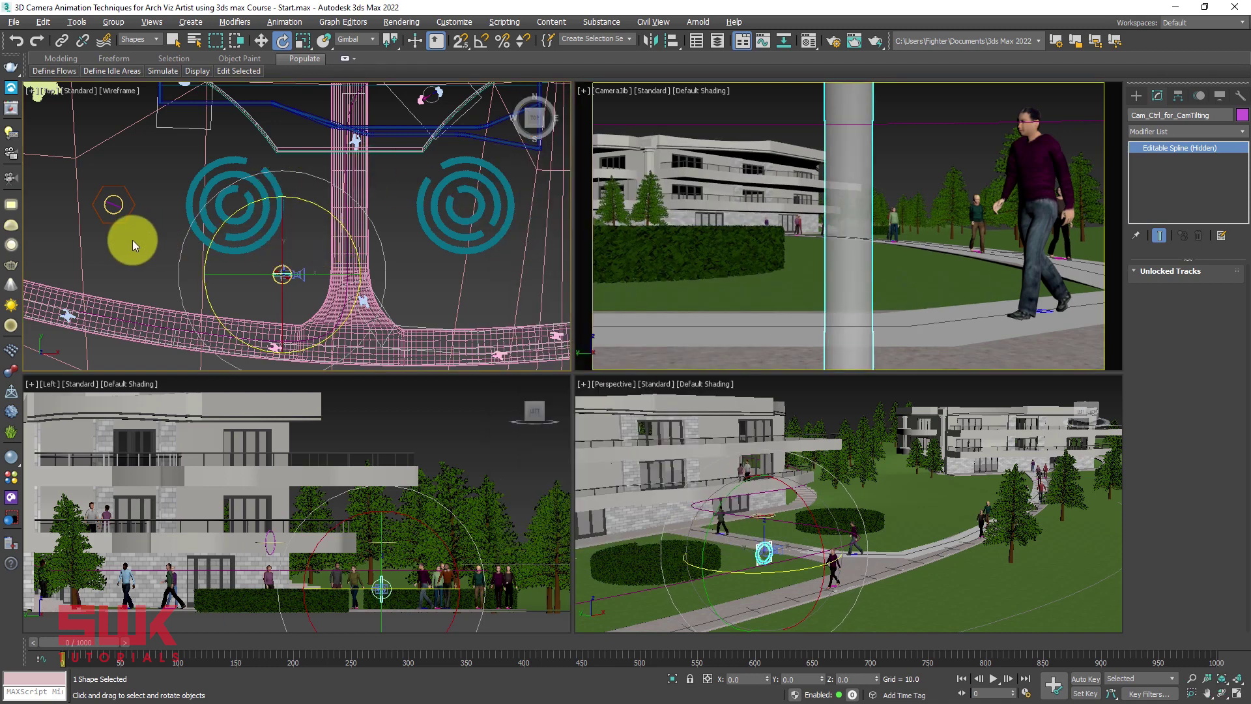
Rotate the jib pan control to about gimbal Z -24.7 degrees, and move the main jib control about -15 along Y in the Top view.
{"action": "left_click", "coordinate": [112, 205]}
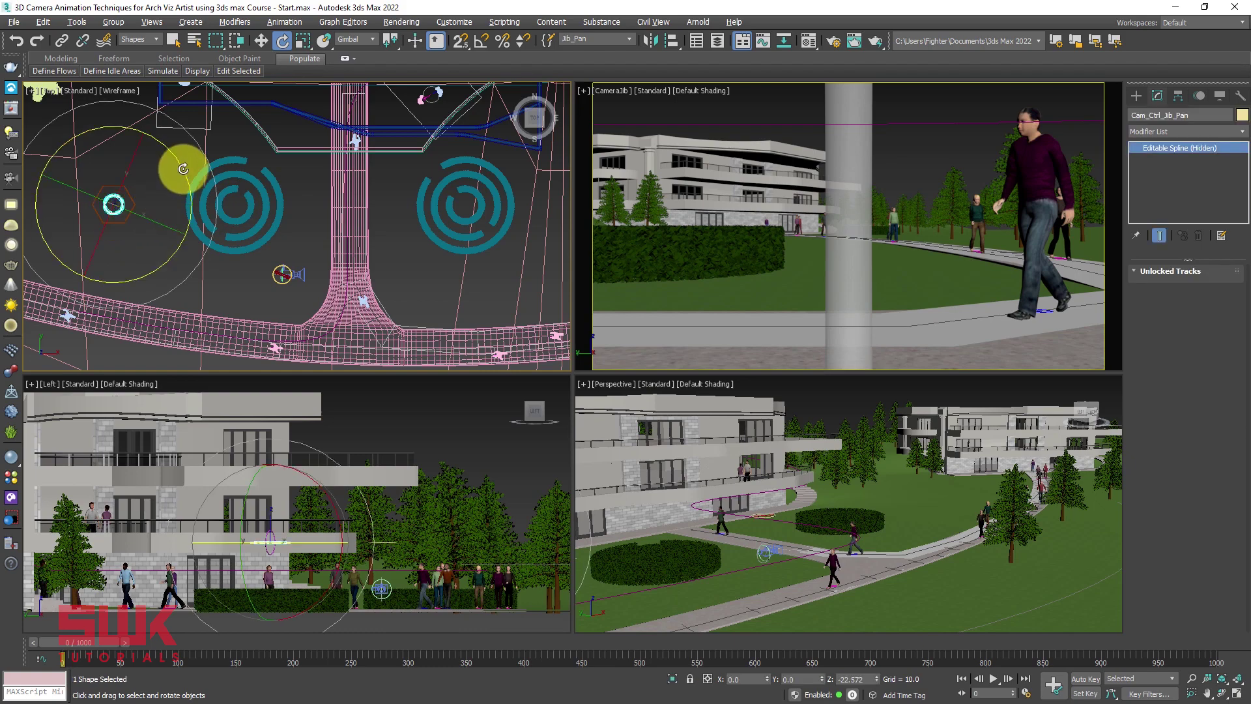
{"action": "left_click_drag", "start_coordinate": [183, 169], "coordinate": [187, 206]}
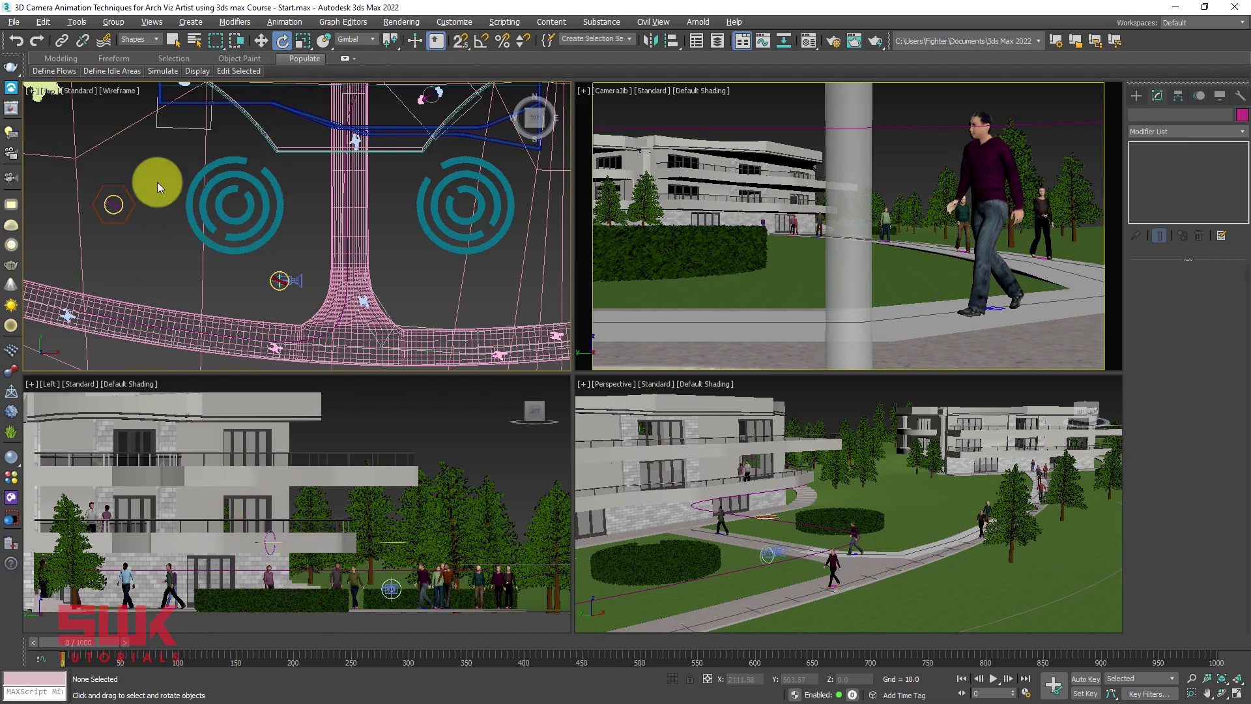
{"action": "left_click", "coordinate": [116, 189]}
{"action": "key", "text": "w"}
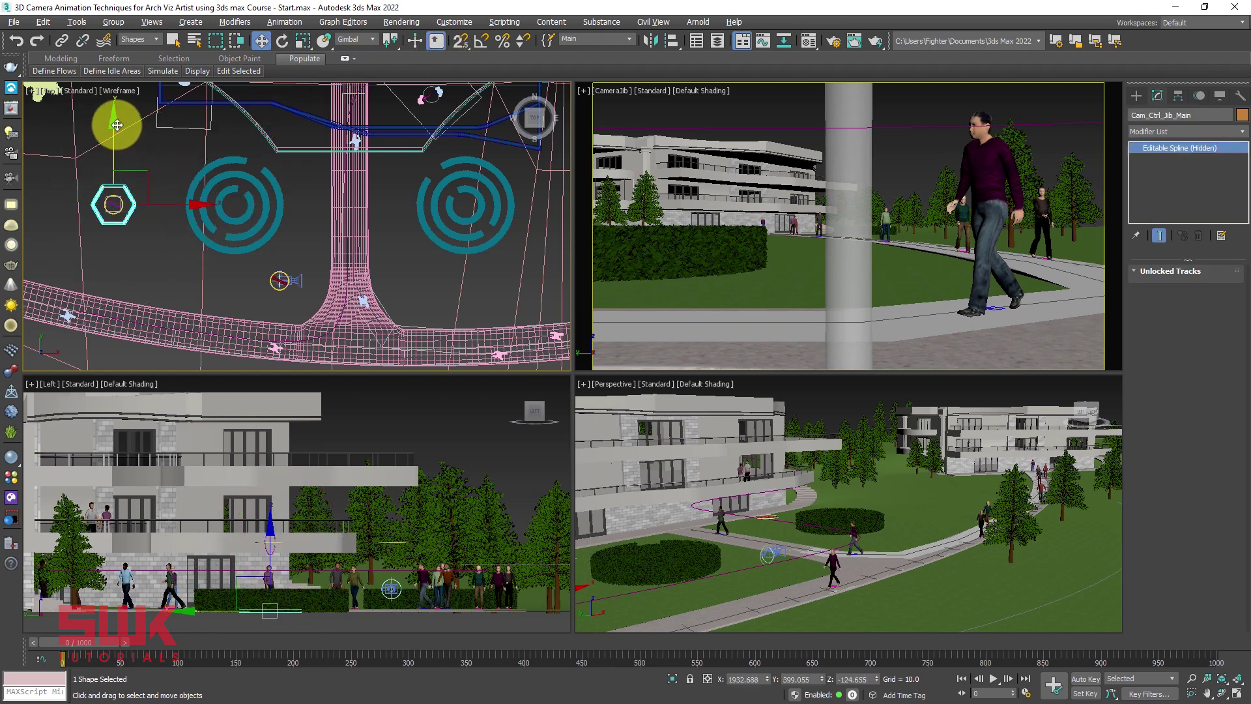
{"action": "left_click_drag", "start_coordinate": [114, 124], "coordinate": [115, 130]}
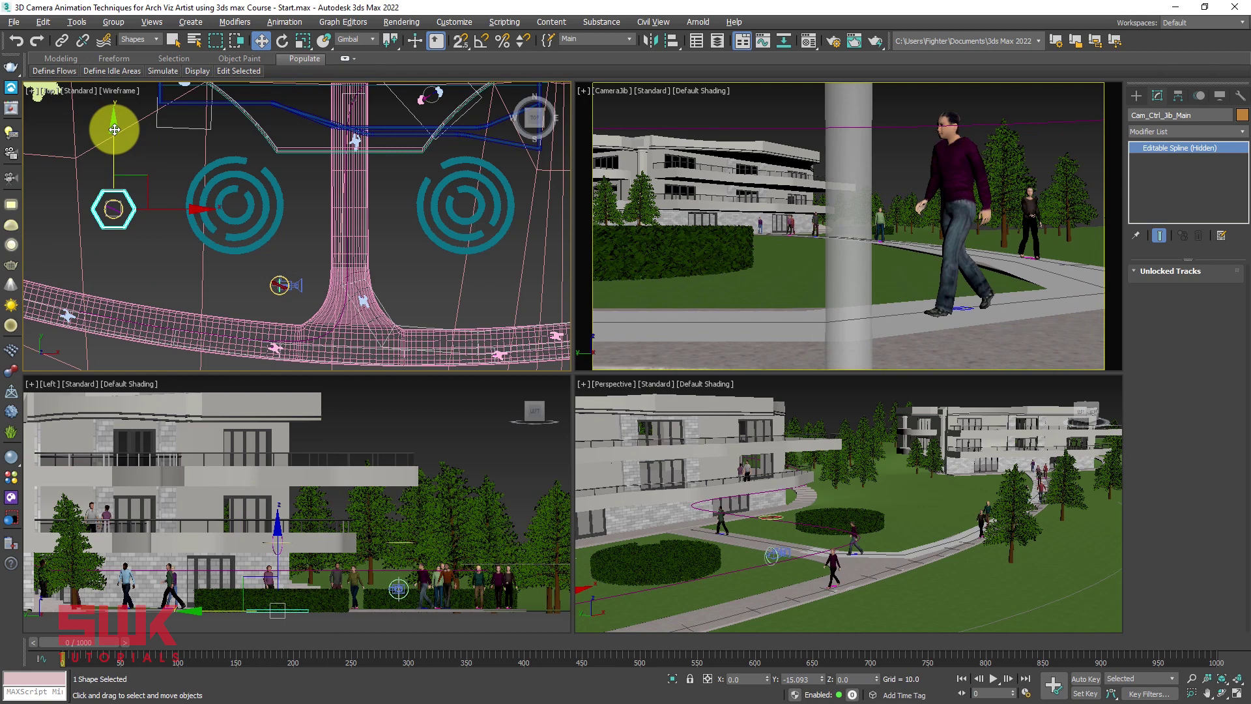
{"action": "left_click", "coordinate": [131, 232]}
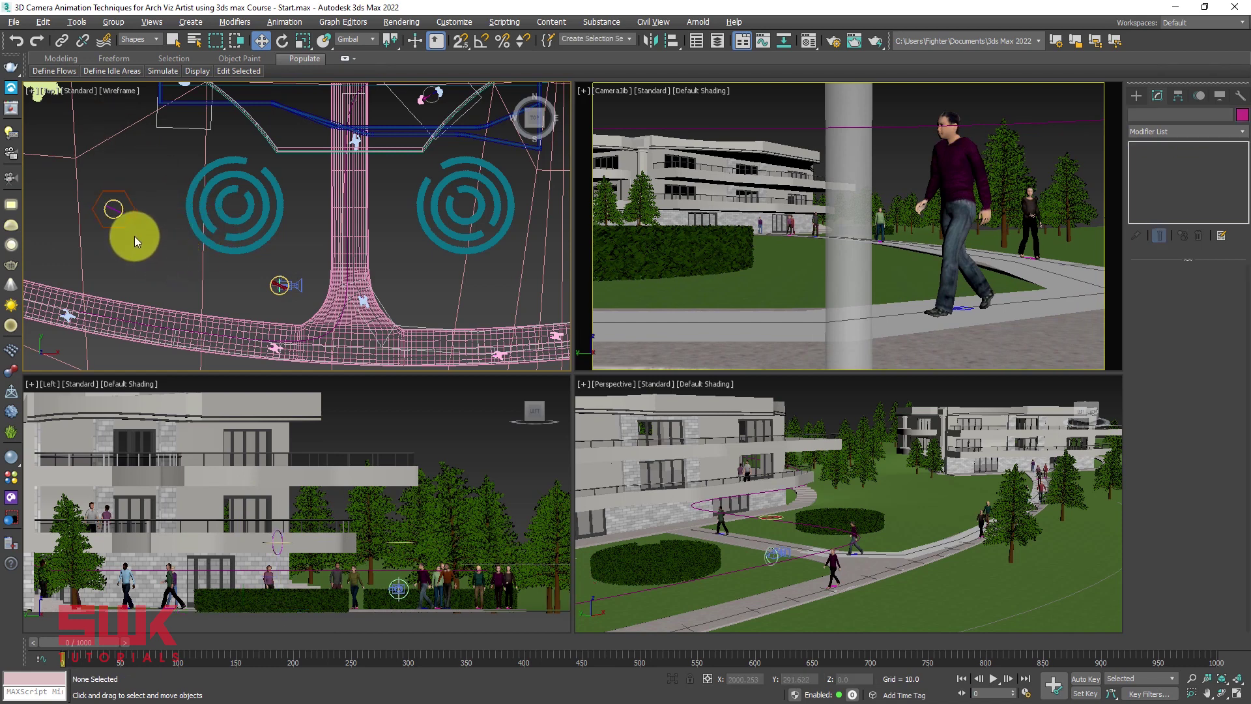
Adjust the jib pan control's height to about gimbal Z 150.3 in the Left view, comparing the framing with the Crane boom camera Animation 01 video.
{"action": "left_click", "coordinate": [112, 216]}
{"action": "left_click_drag", "start_coordinate": [271, 450], "coordinate": [271, 448]}
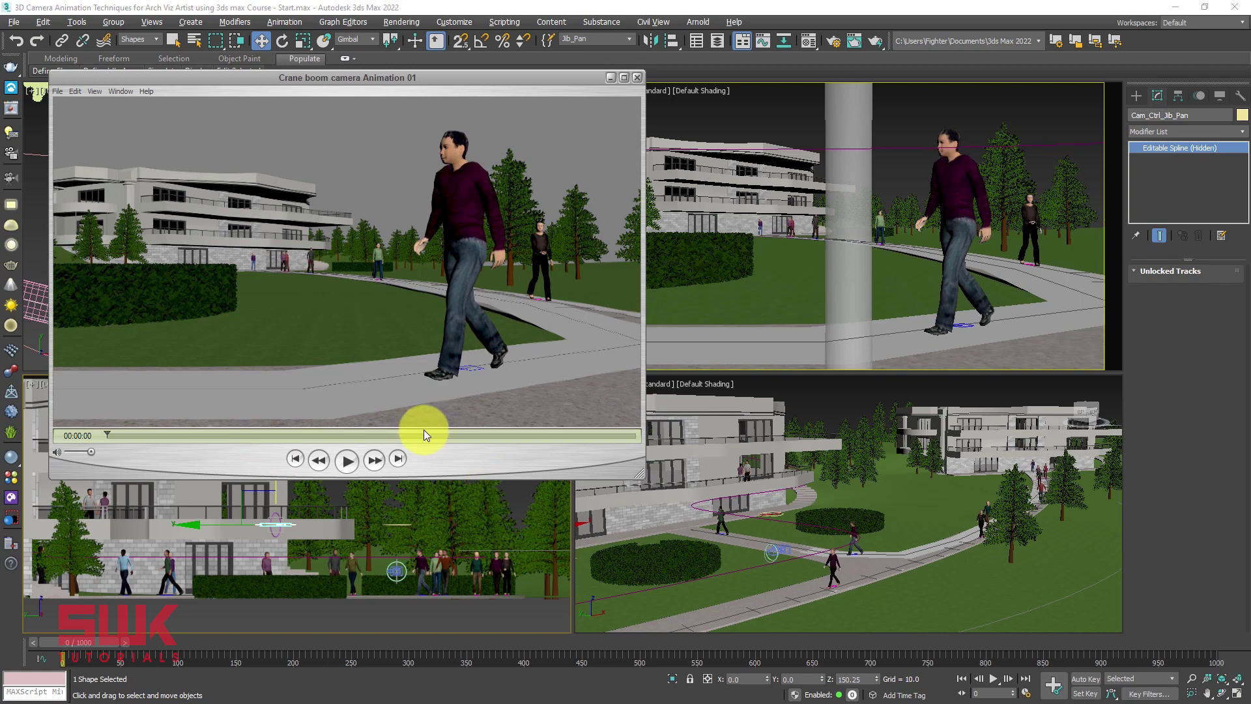
{"action": "left_click", "coordinate": [405, 8]}
{"action": "left_click", "coordinate": [301, 223]}
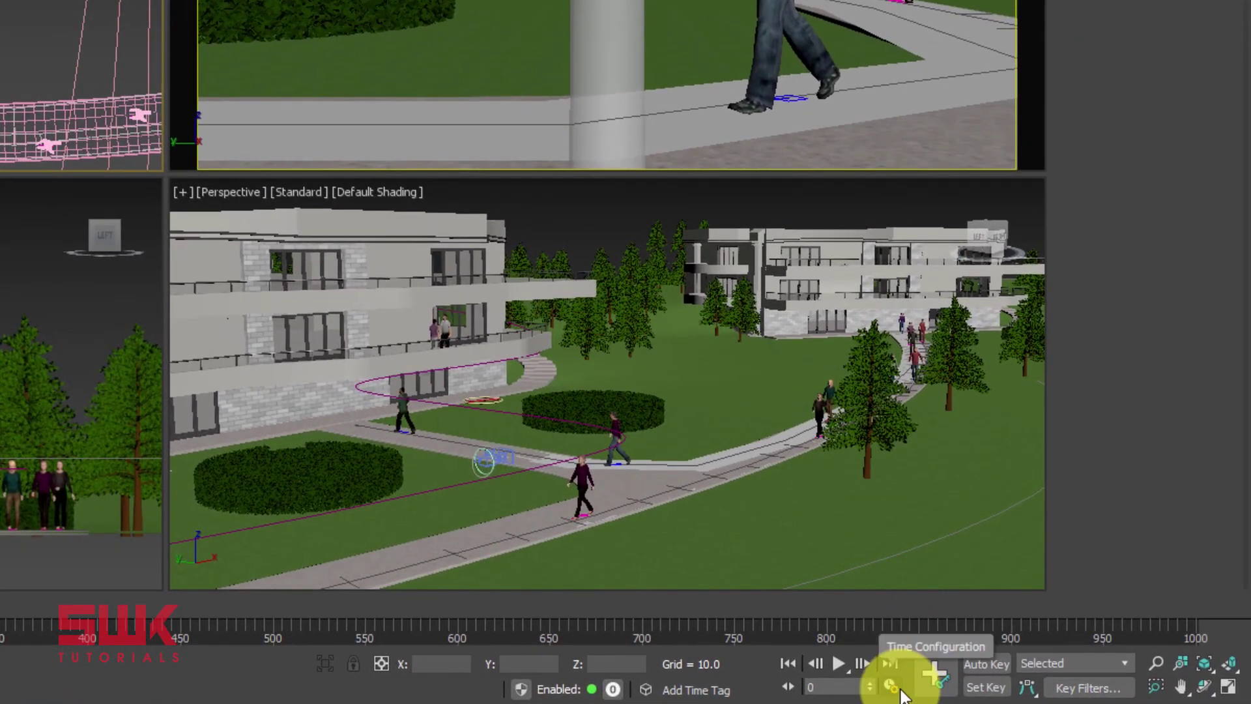
Open the time configuration and turn off the Active Viewport Only playback option.
{"action": "left_click", "coordinate": [892, 687]}
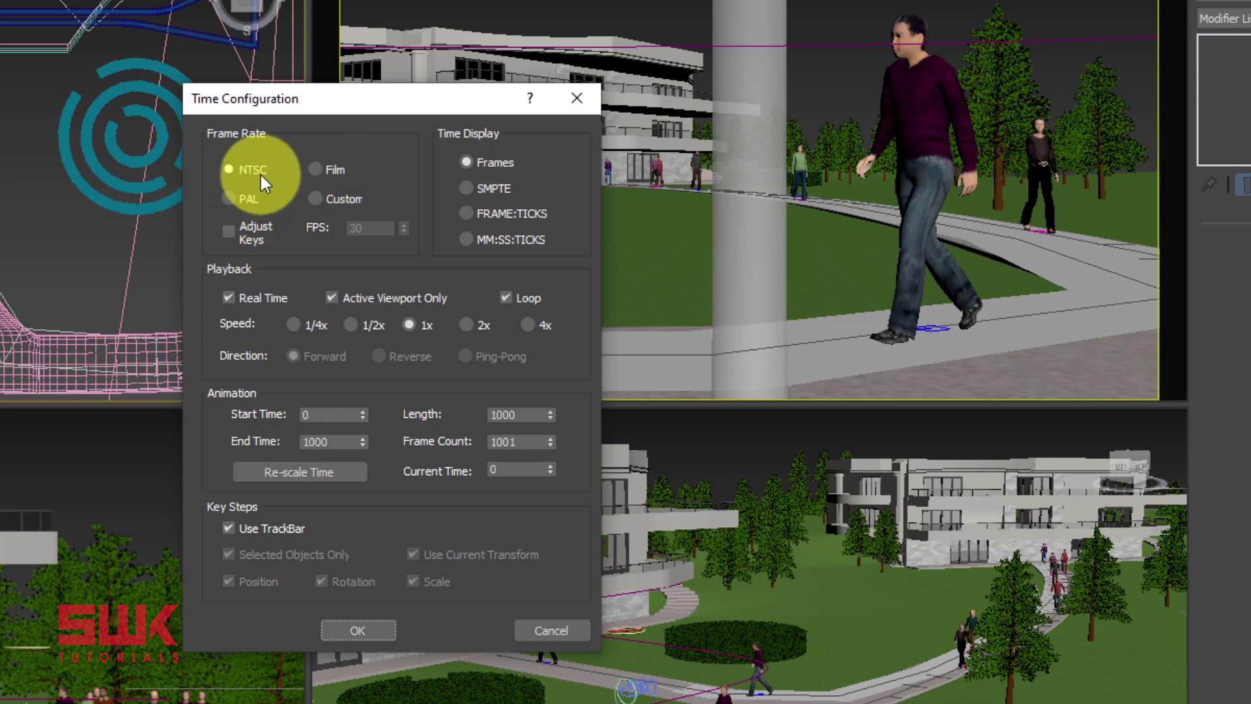
{"action": "left_click", "coordinate": [332, 298]}
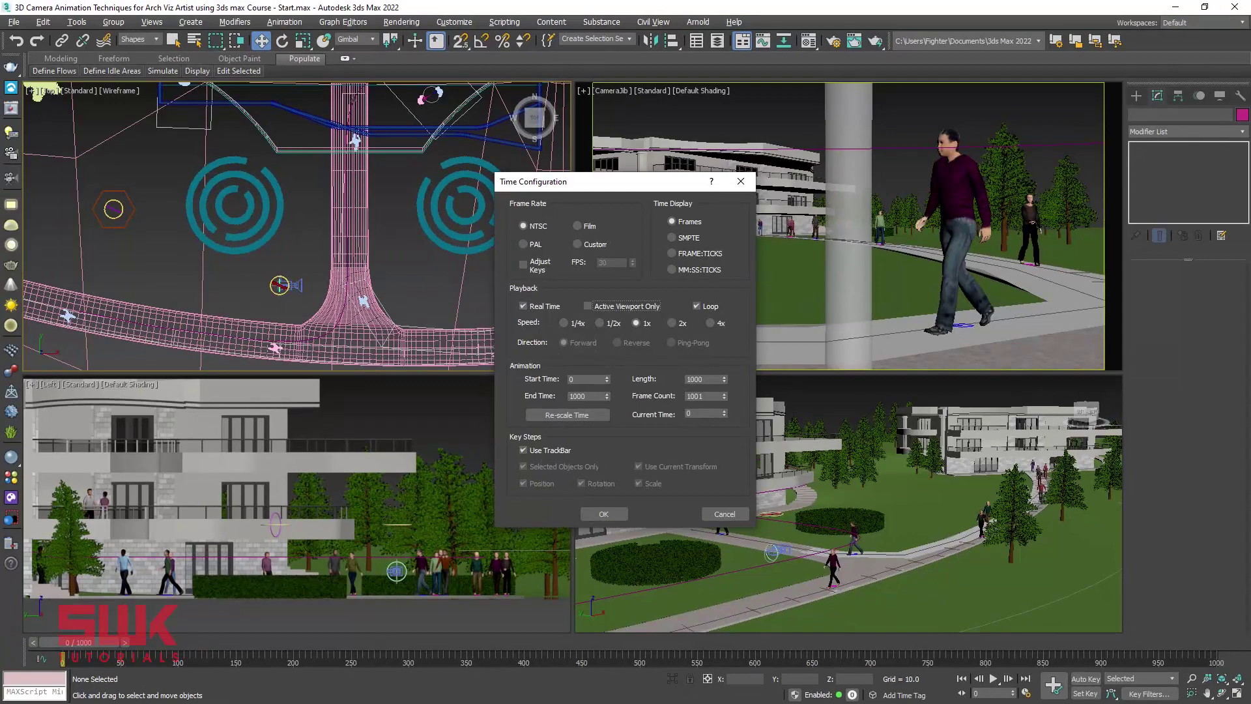
Switch to Calculator and multiply 8 by 30 to work out the animation's frame count.
{"action": "key", "text": "alt+Tab"}
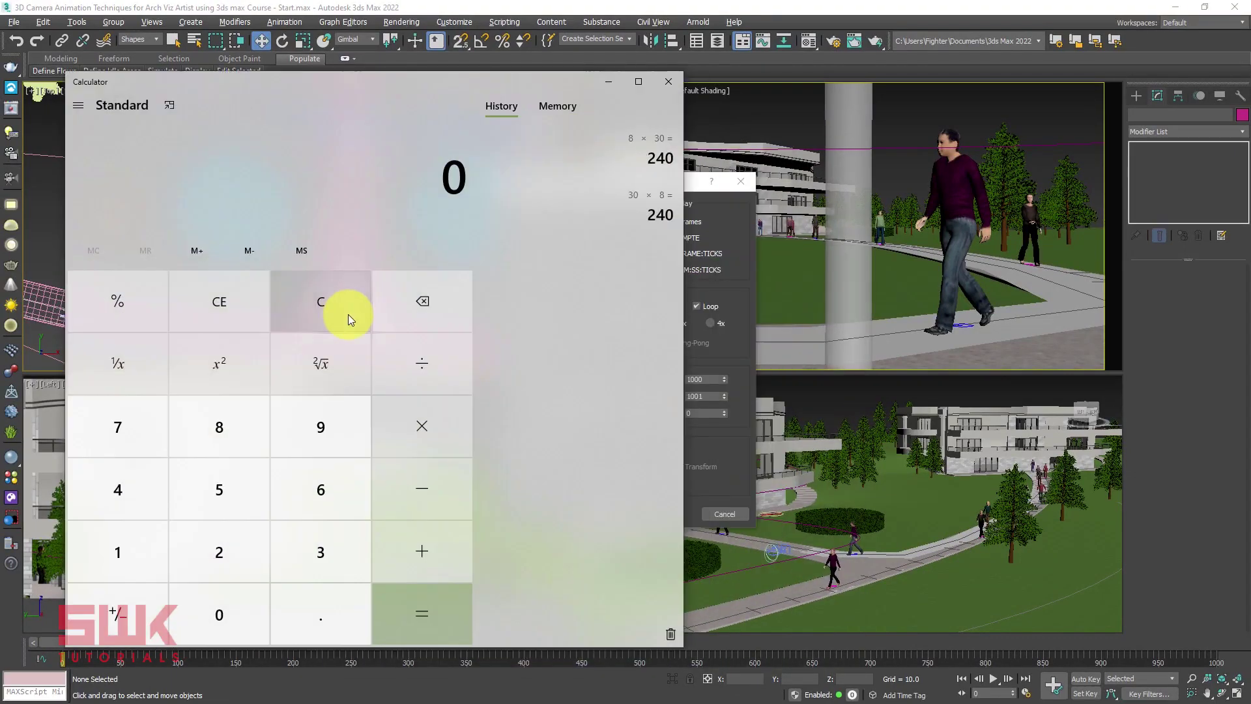
{"action": "left_click", "coordinate": [251, 425]}
{"action": "left_click", "coordinate": [412, 432]}
{"action": "left_click", "coordinate": [301, 576]}
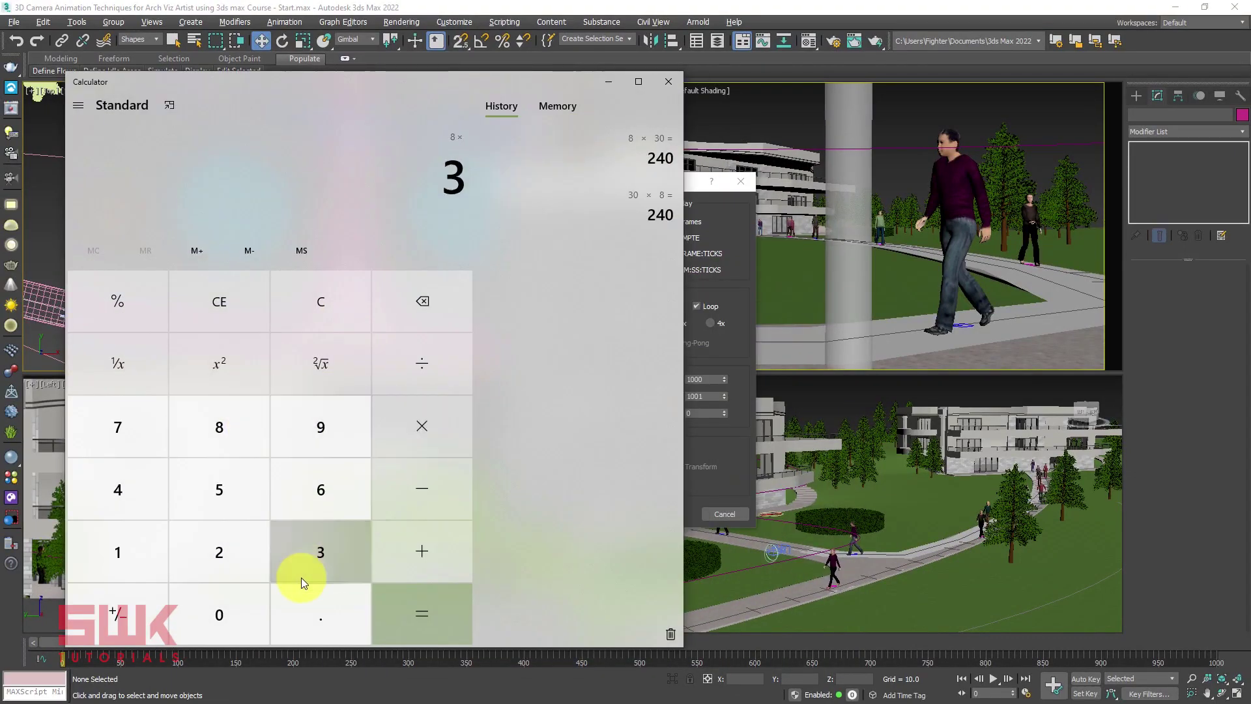
{"action": "left_click", "coordinate": [238, 611]}
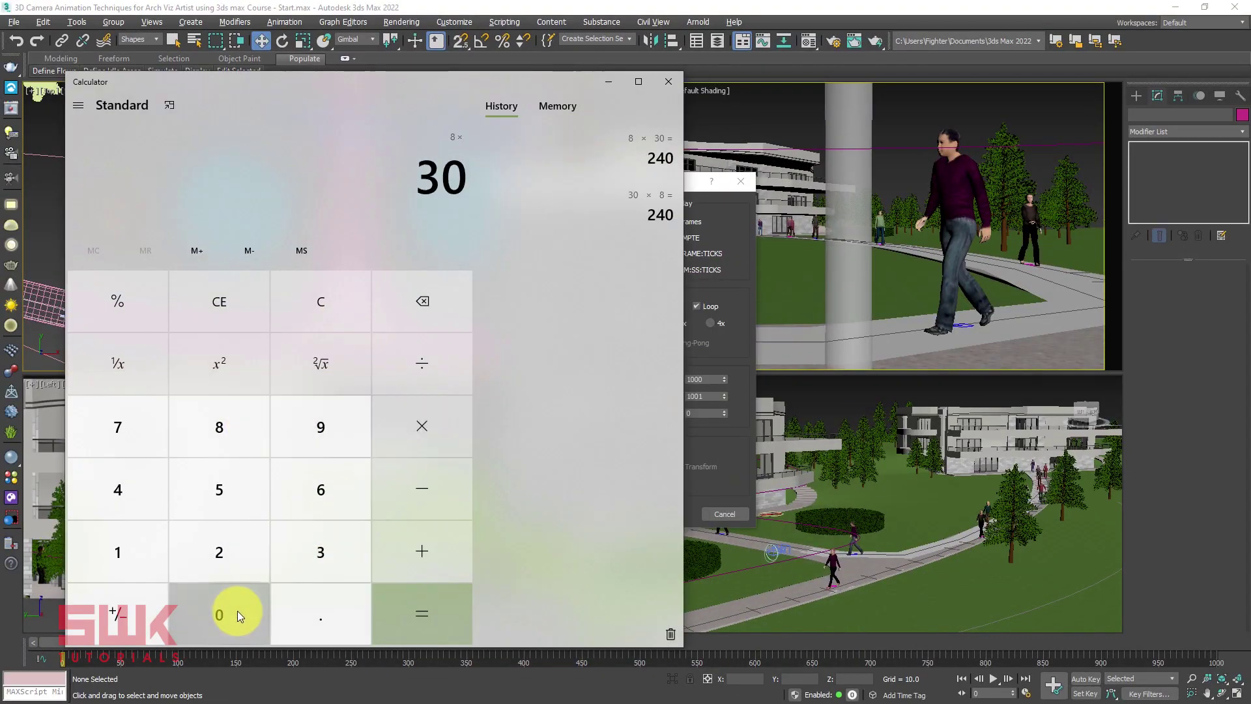
{"action": "left_click", "coordinate": [436, 609]}
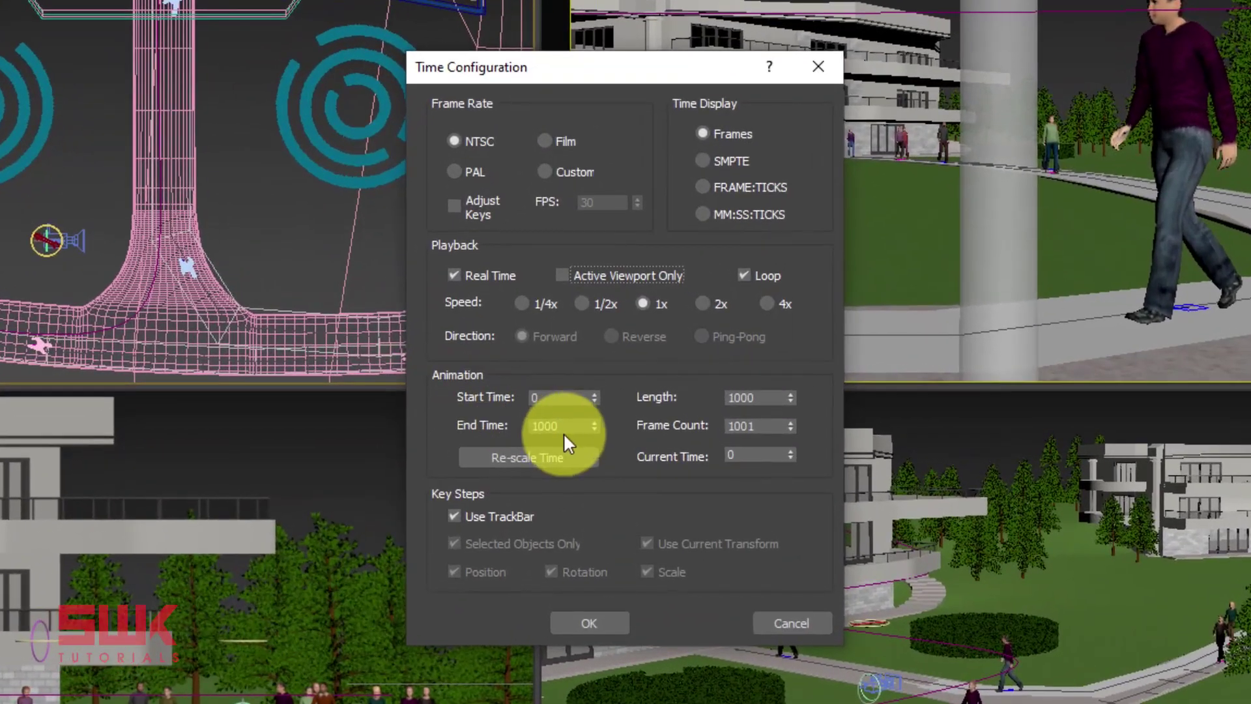
Set the animation end time to 240 frames and apply the time configuration.
{"action": "double_click", "coordinate": [563, 426]}
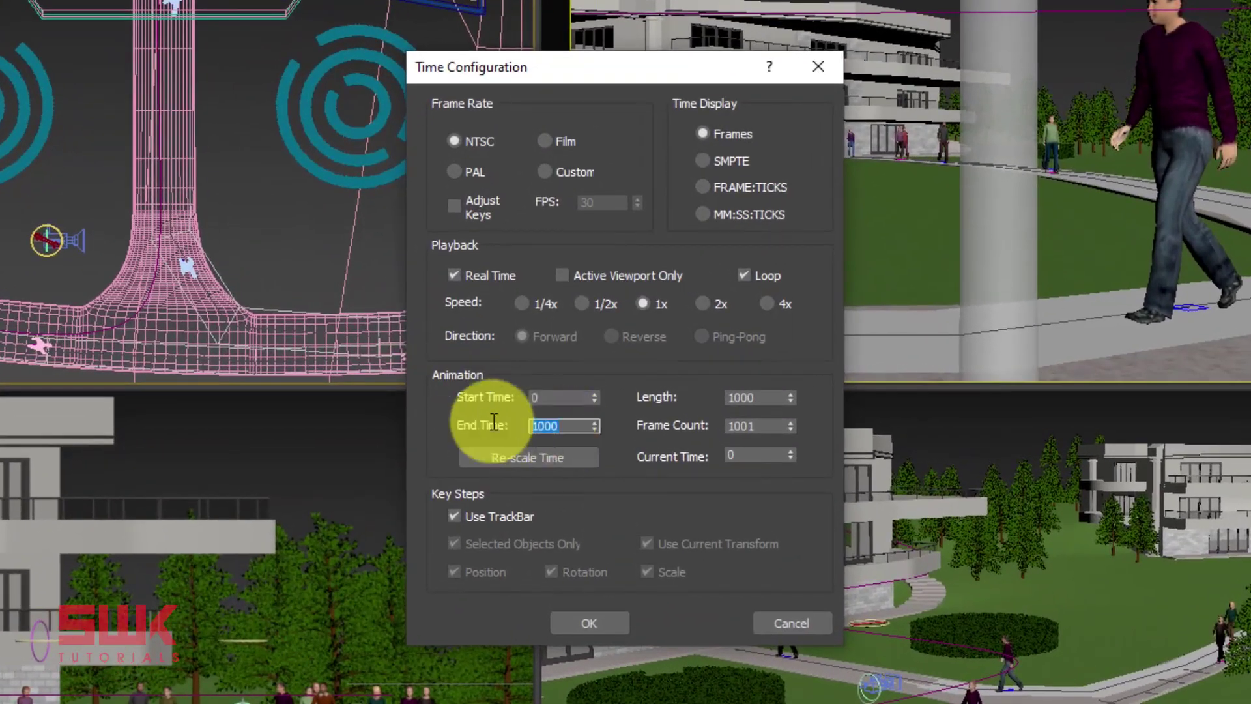
{"action": "type", "text": "240"}
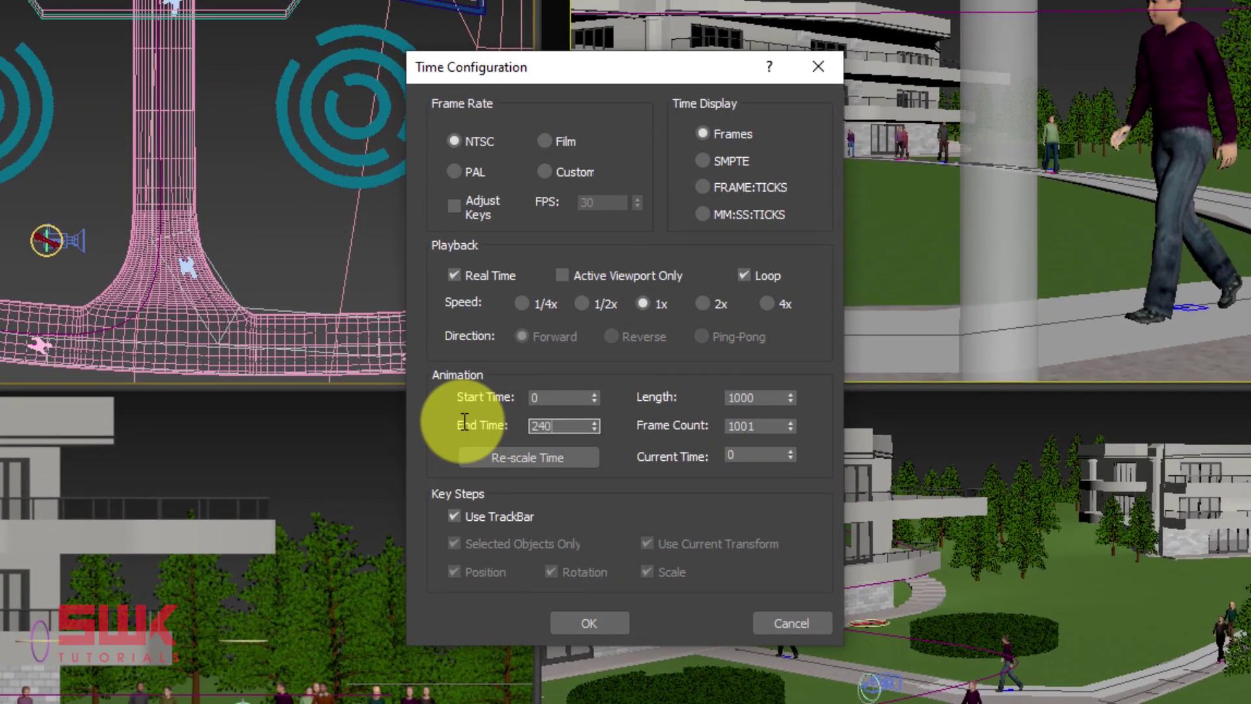
{"action": "key", "text": "Return"}
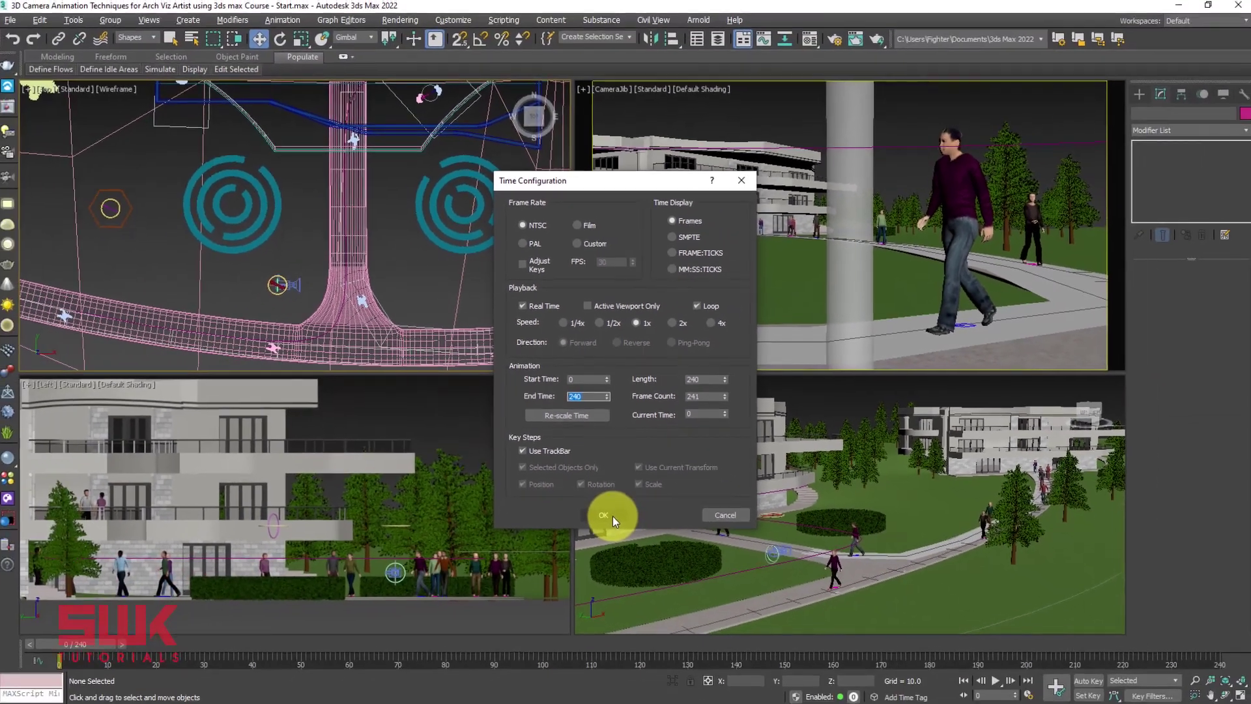
{"action": "left_click", "coordinate": [607, 584]}
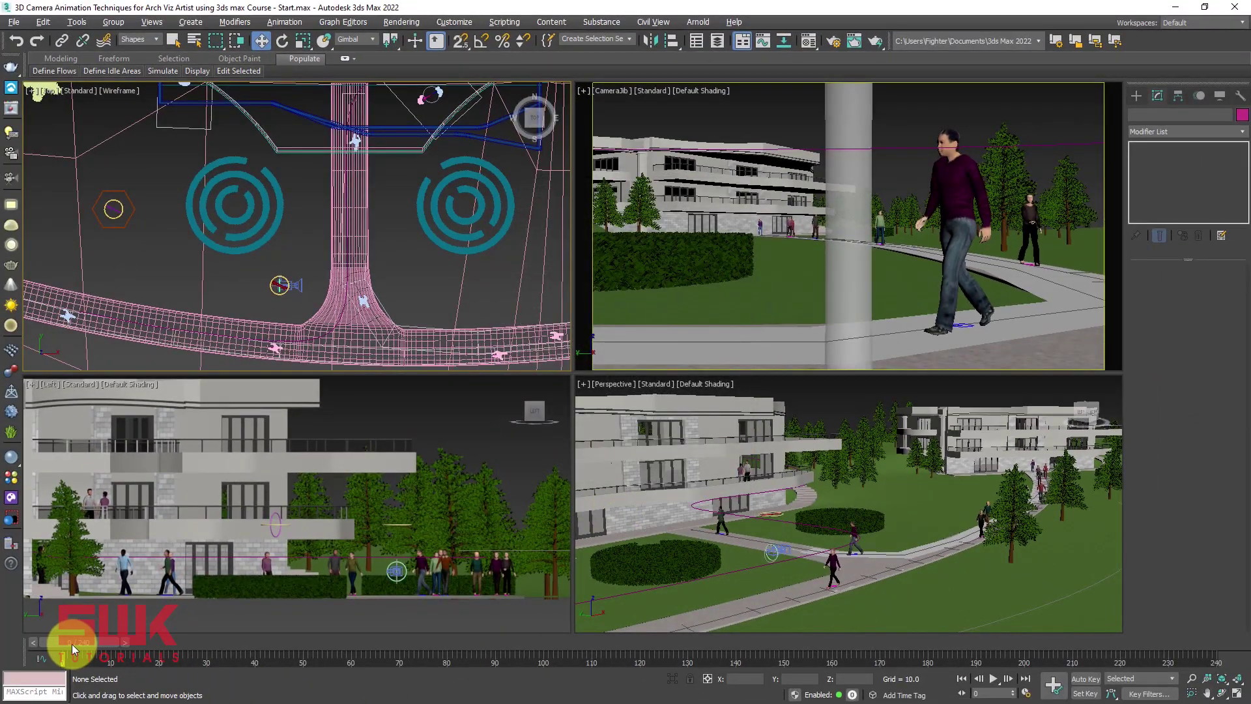
{"action": "left_click_drag", "start_coordinate": [71, 644], "coordinate": [22, 616]}
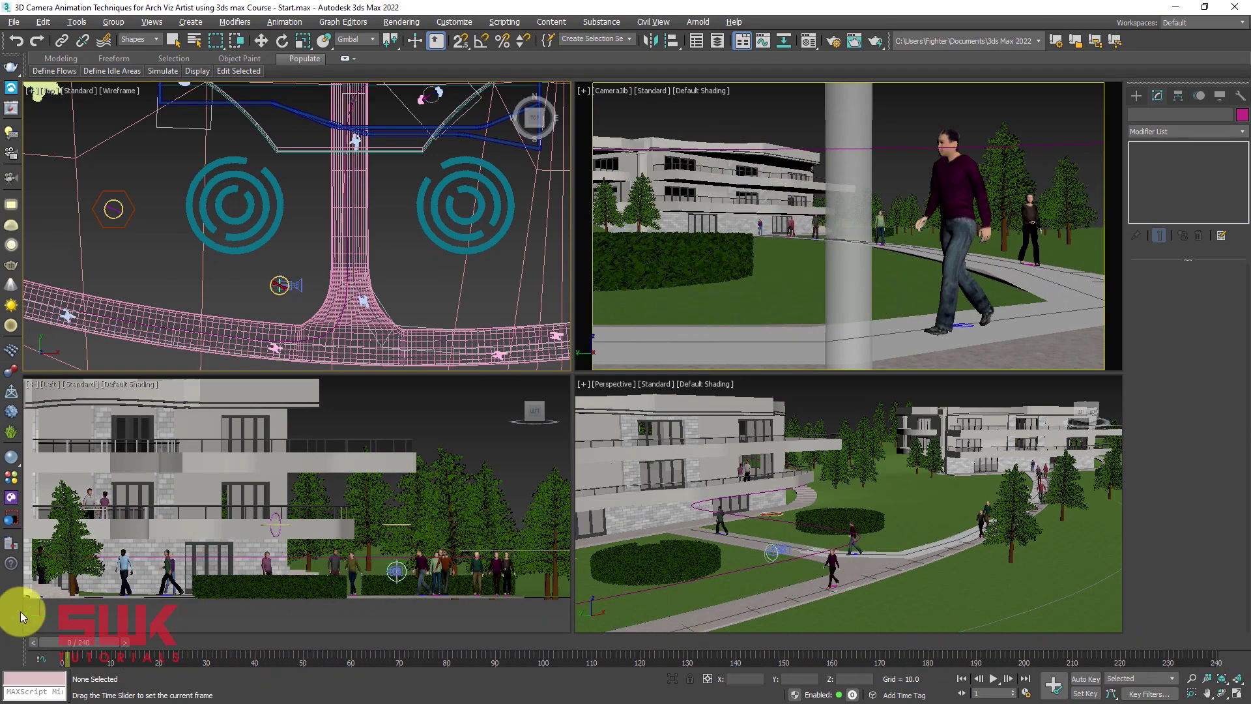
{"action": "key", "text": "w"}
{"action": "left_click", "coordinate": [471, 286]}
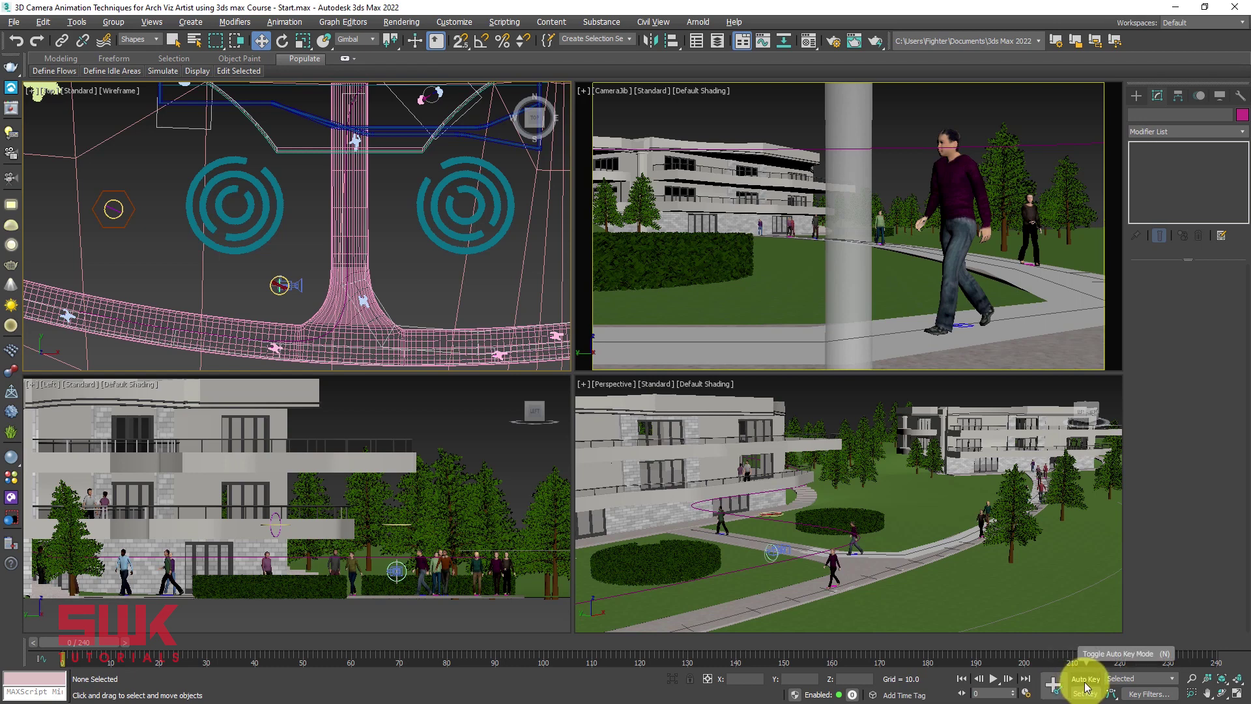
Turn on Auto Key mode and select the jib pan control in the Top view.
{"action": "left_click", "coordinate": [1087, 685]}
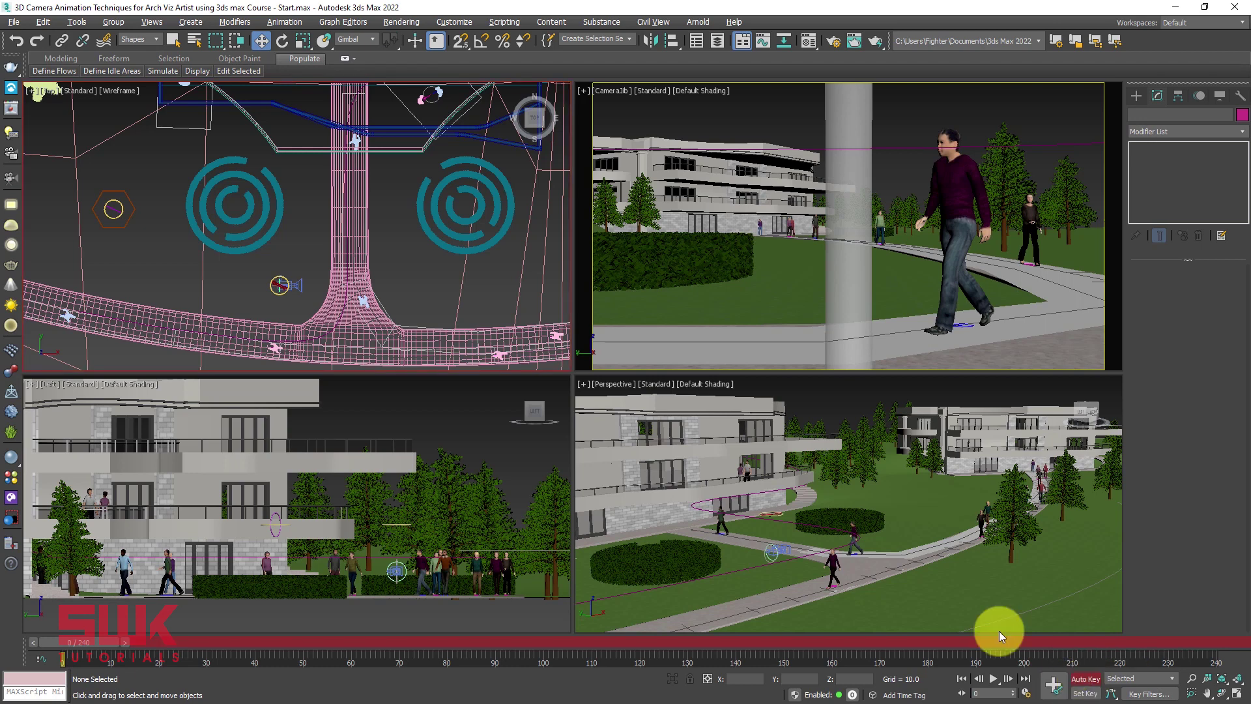
{"action": "left_click", "coordinate": [113, 217]}
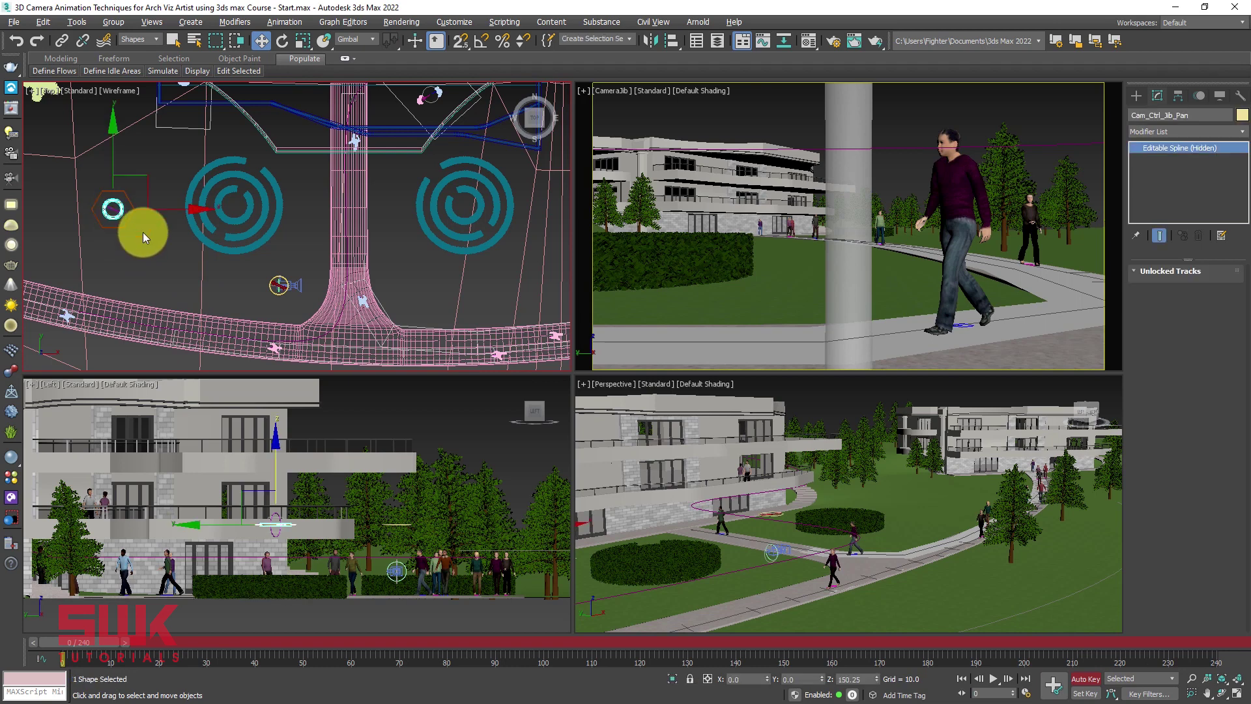
{"action": "left_click", "coordinate": [263, 41]}
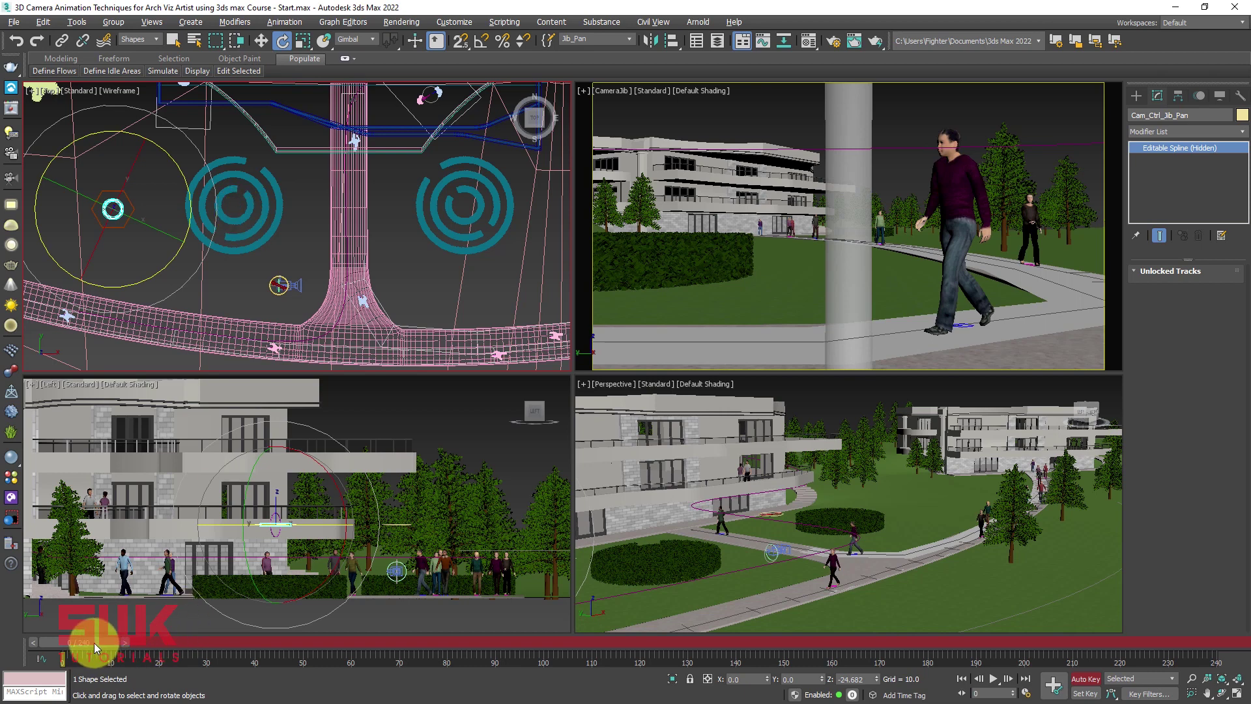
{"action": "left_click_drag", "start_coordinate": [92, 643], "coordinate": [795, 663]}
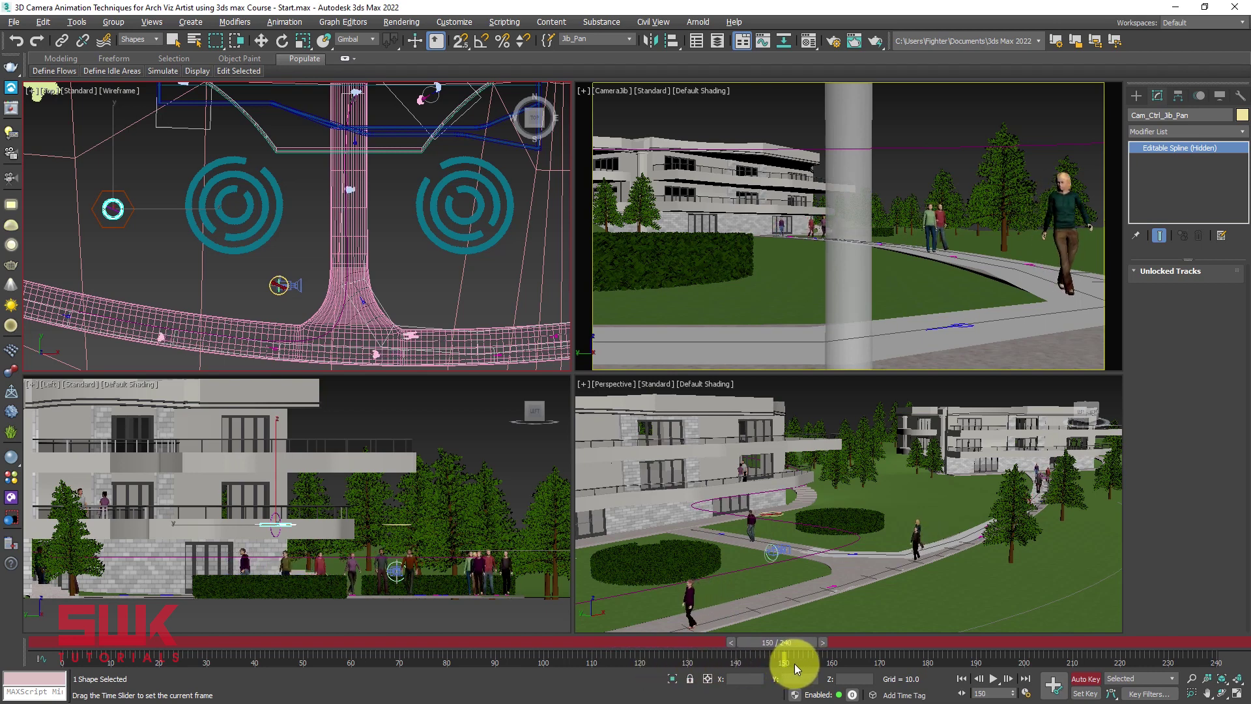
{"action": "key", "text": "e"}
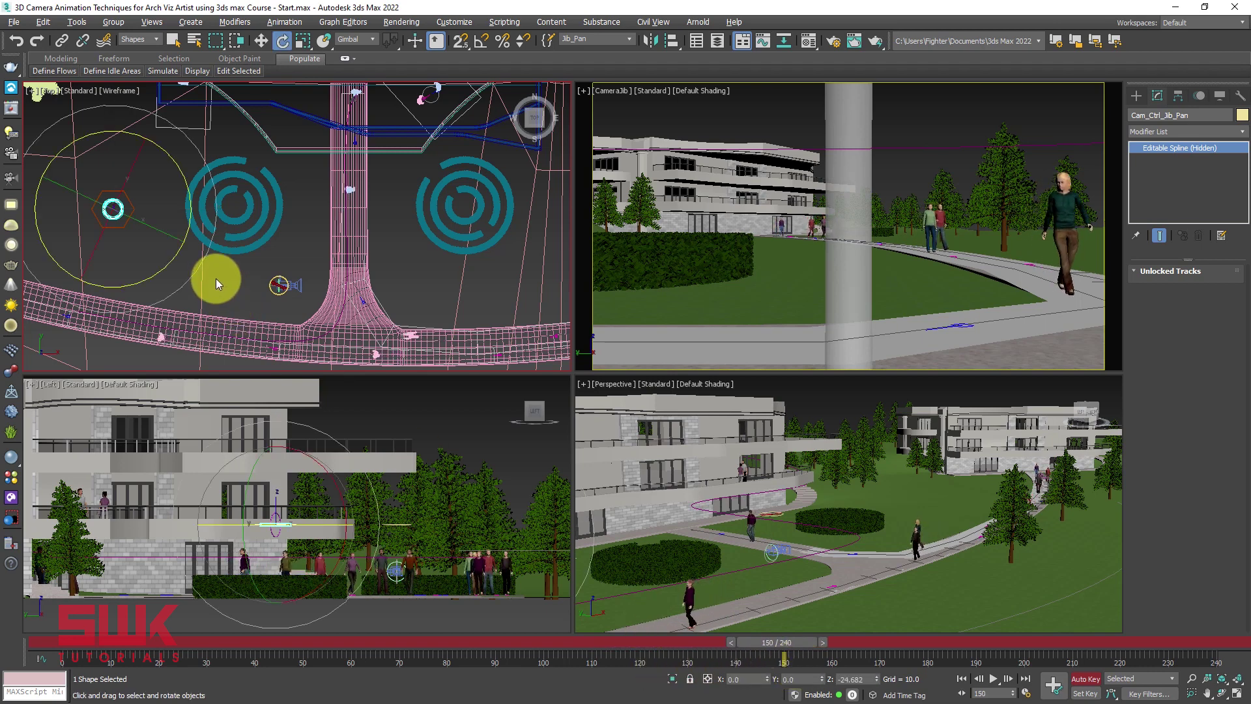
{"action": "middle_click_drag", "start_coordinate": [216, 279], "coordinate": [223, 288]}
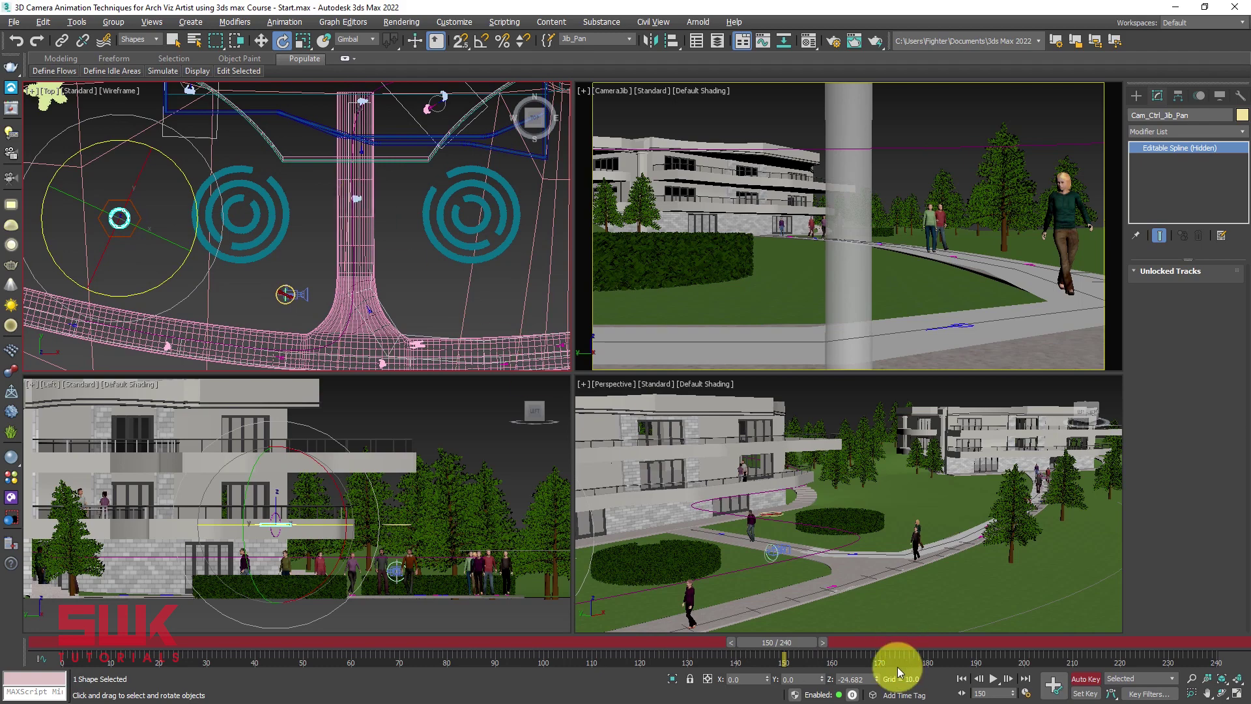
{"action": "left_click_drag", "start_coordinate": [791, 643], "coordinate": [65, 642]}
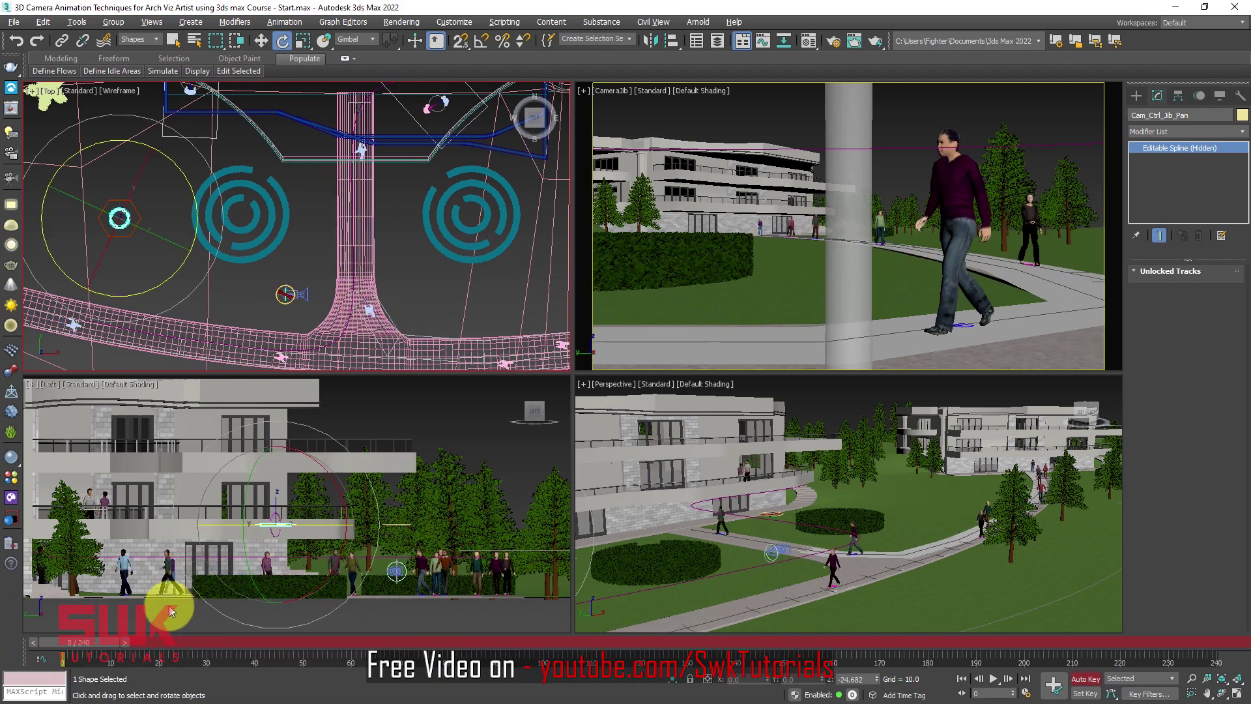
Go to frame 150 and rotate the jib pan control in the Top view to about gimbal Z -2.6 degrees.
{"action": "left_click_drag", "start_coordinate": [83, 641], "coordinate": [796, 652]}
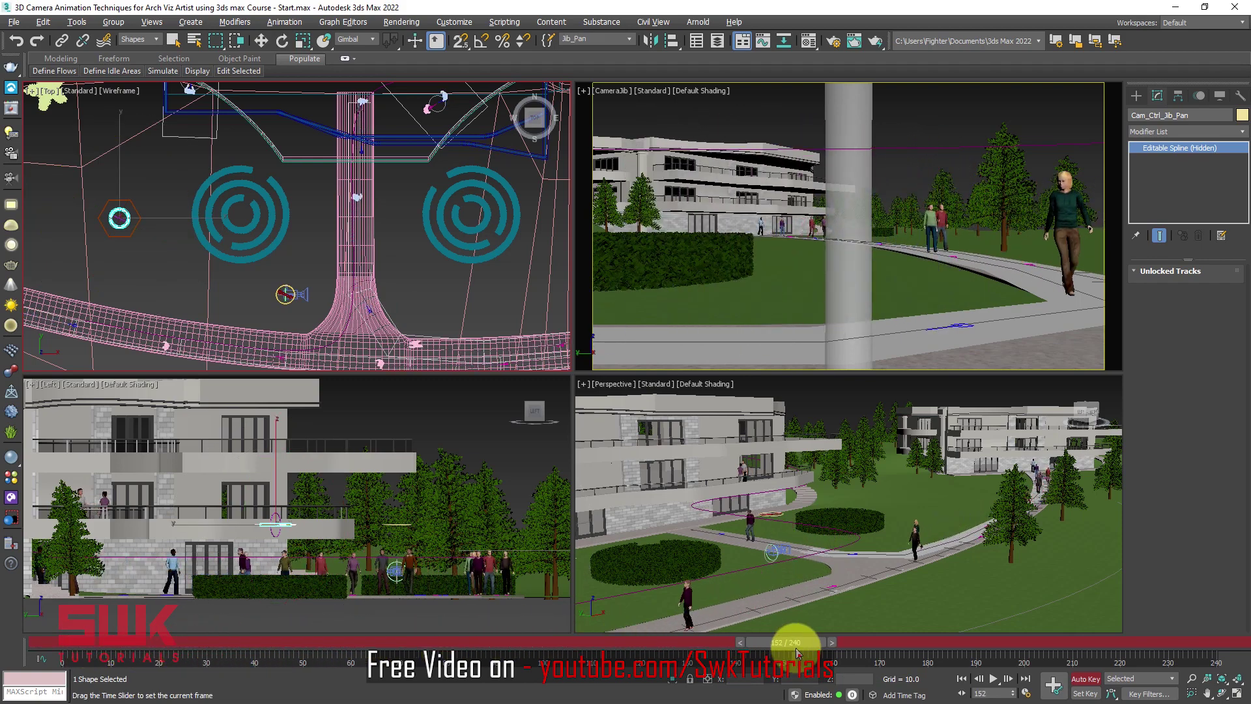
{"action": "key", "text": "e"}
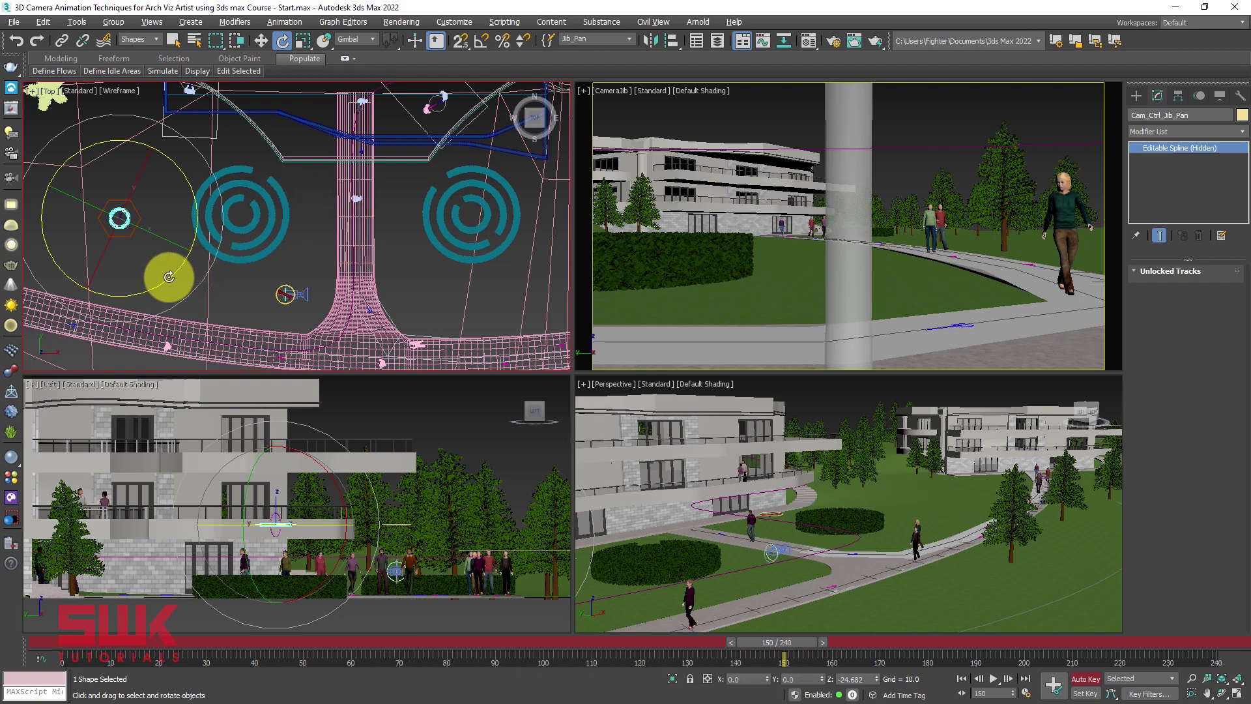
{"action": "left_click_drag", "start_coordinate": [169, 277], "coordinate": [202, 268]}
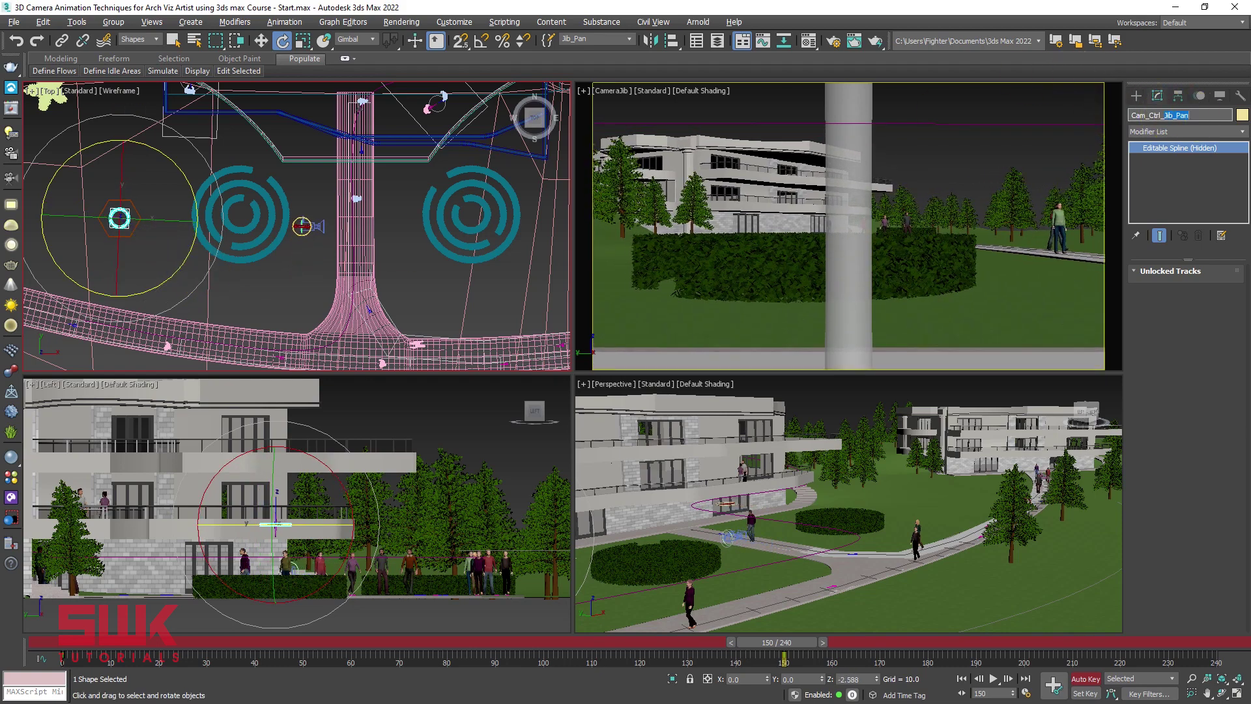
Rotate the jib pan control at frame 150 to about gimbal Z 3.5 degrees and compare with the reference clip at 5 seconds.
{"action": "key", "text": "alt+Tab"}
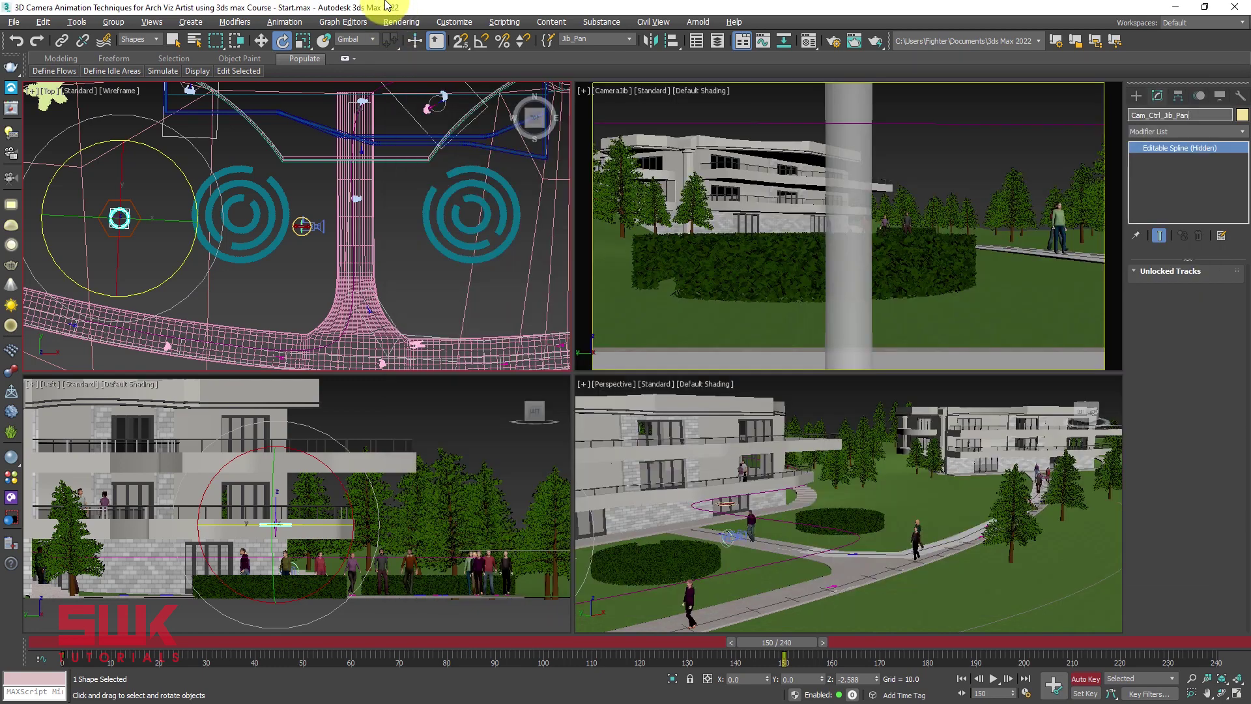
{"action": "left_click", "coordinate": [393, 11]}
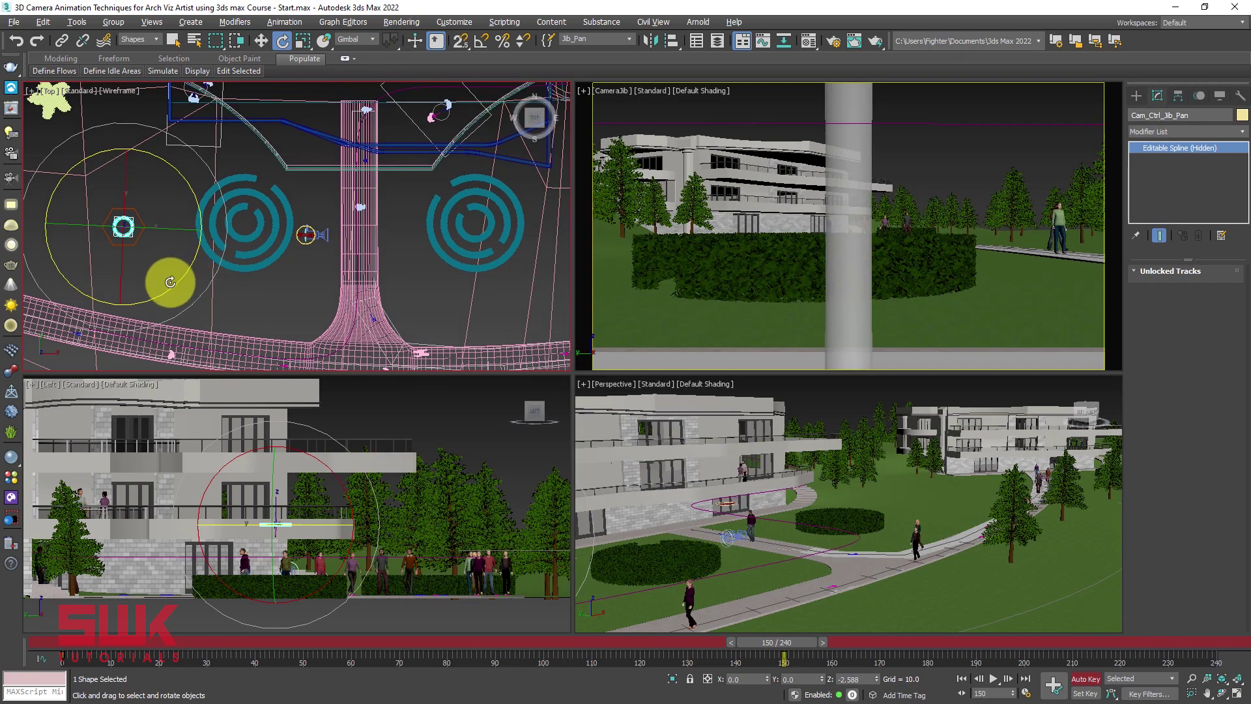
{"action": "left_click_drag", "start_coordinate": [173, 284], "coordinate": [184, 284]}
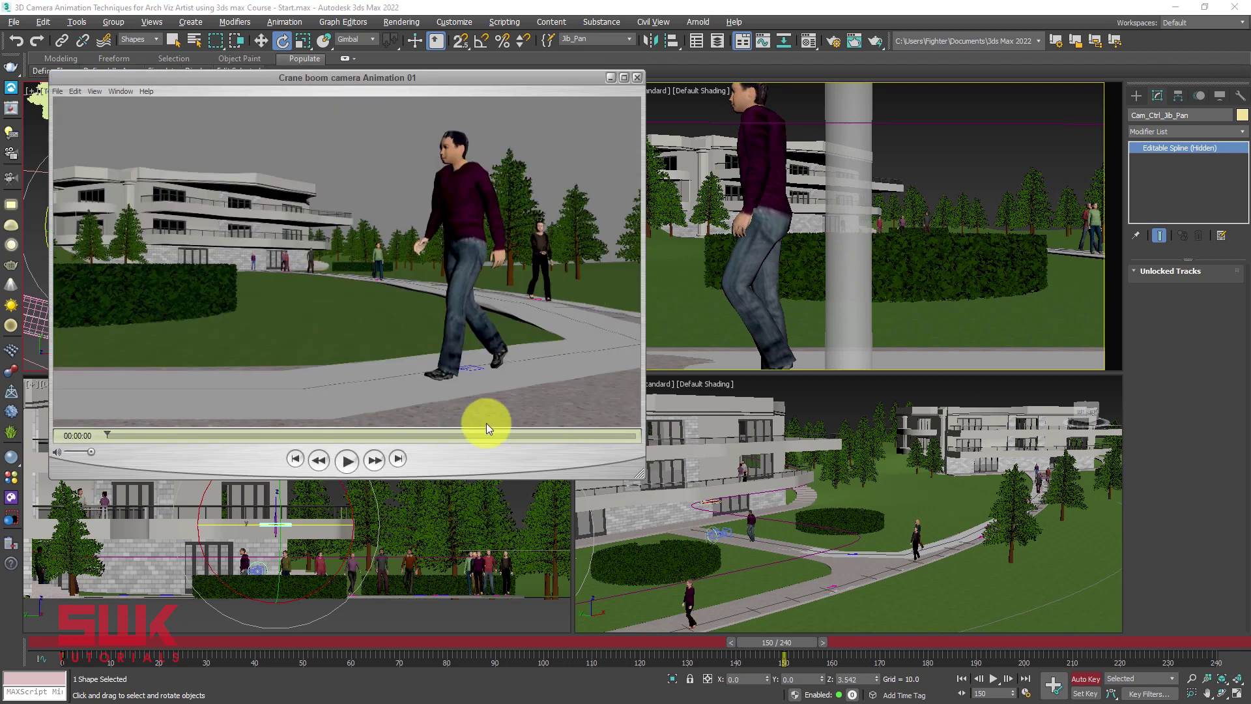
{"action": "left_click_drag", "start_coordinate": [110, 434], "coordinate": [445, 450]}
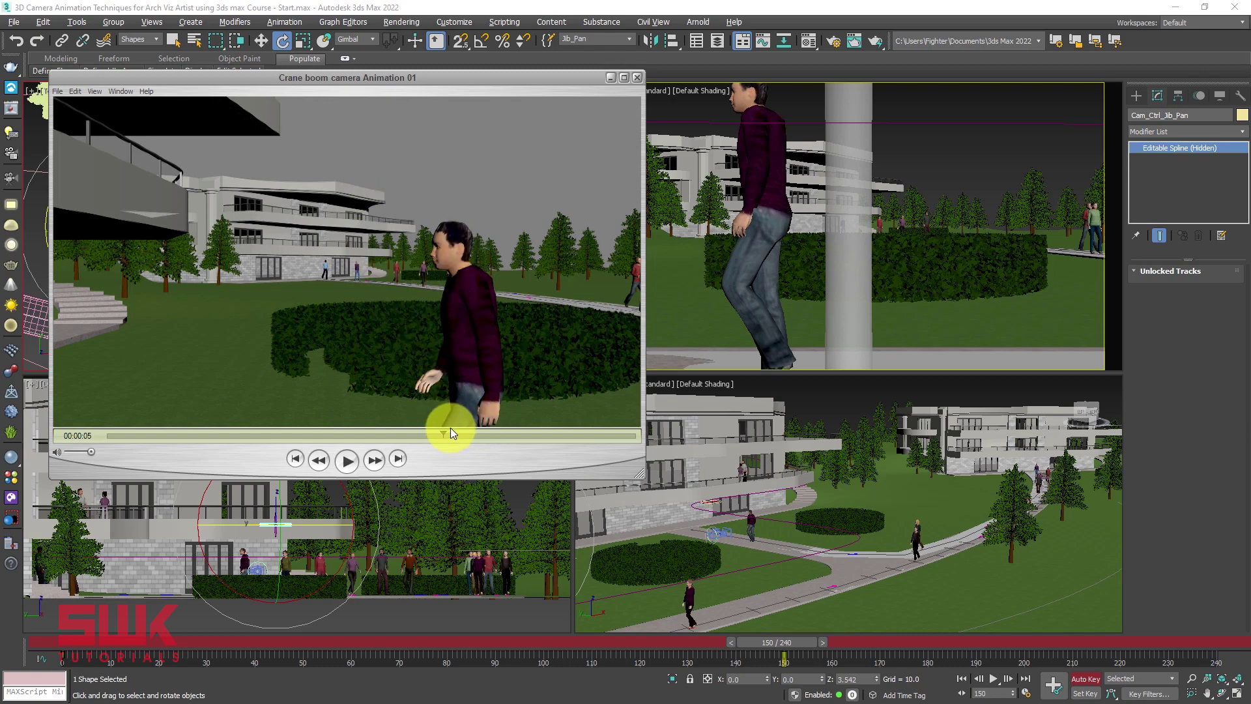
{"action": "left_click", "coordinate": [771, 319]}
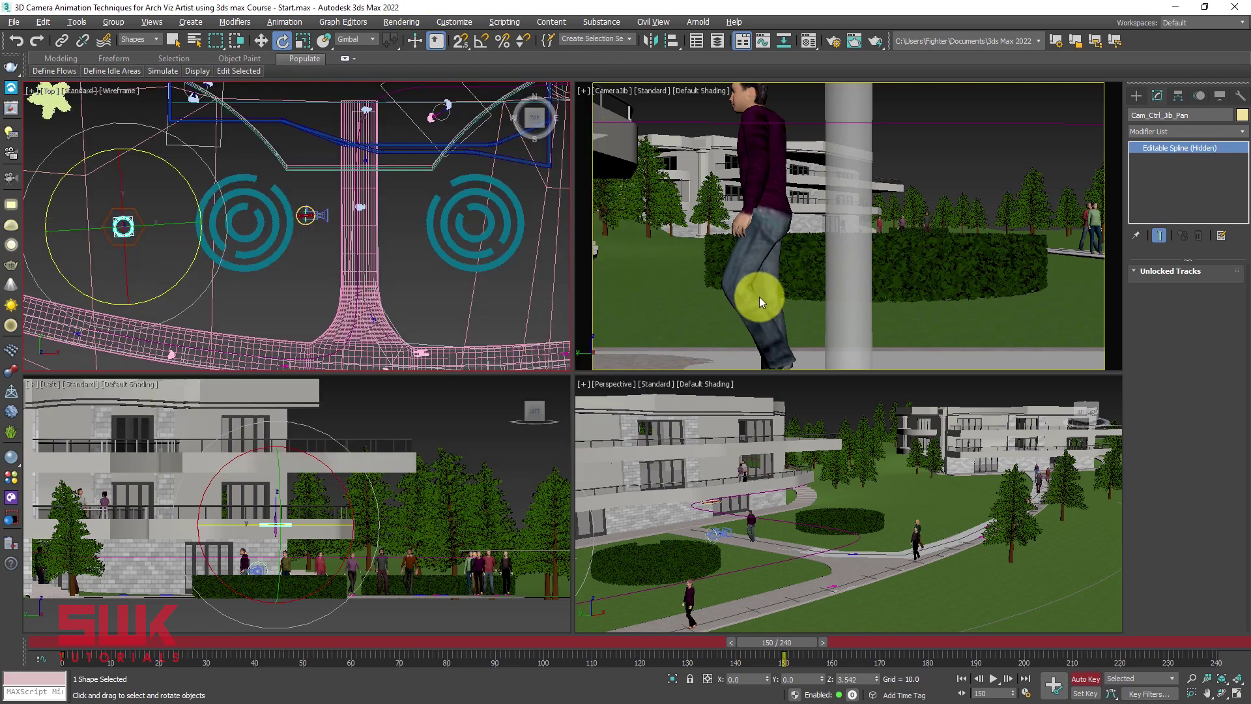
Change the Top view to a shaded Perspective view and rotate the jib tilt control at frame 150 to about gimbal Y -2.7 degrees.
{"action": "middle_click_drag", "start_coordinate": [268, 257], "coordinate": [271, 259]}
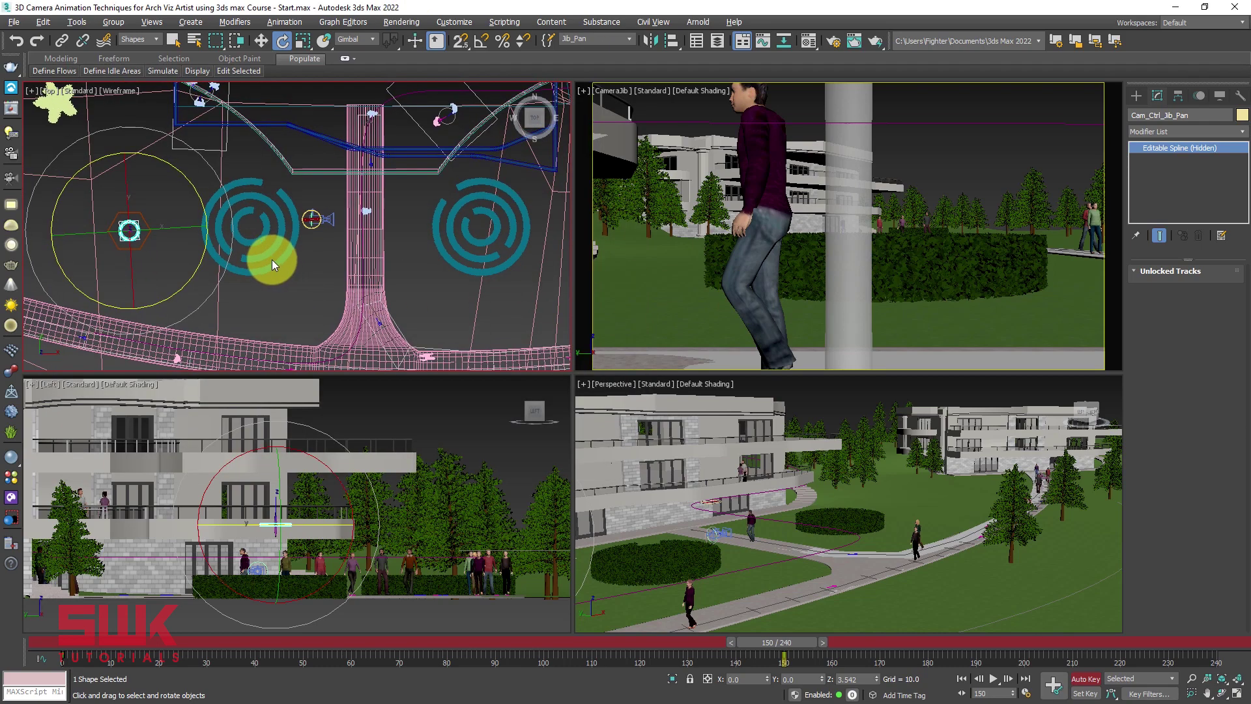
{"action": "left_click", "coordinate": [324, 491]}
{"action": "scroll", "coordinate": [322, 486], "scroll_direction": "up", "scroll_amount": 5}
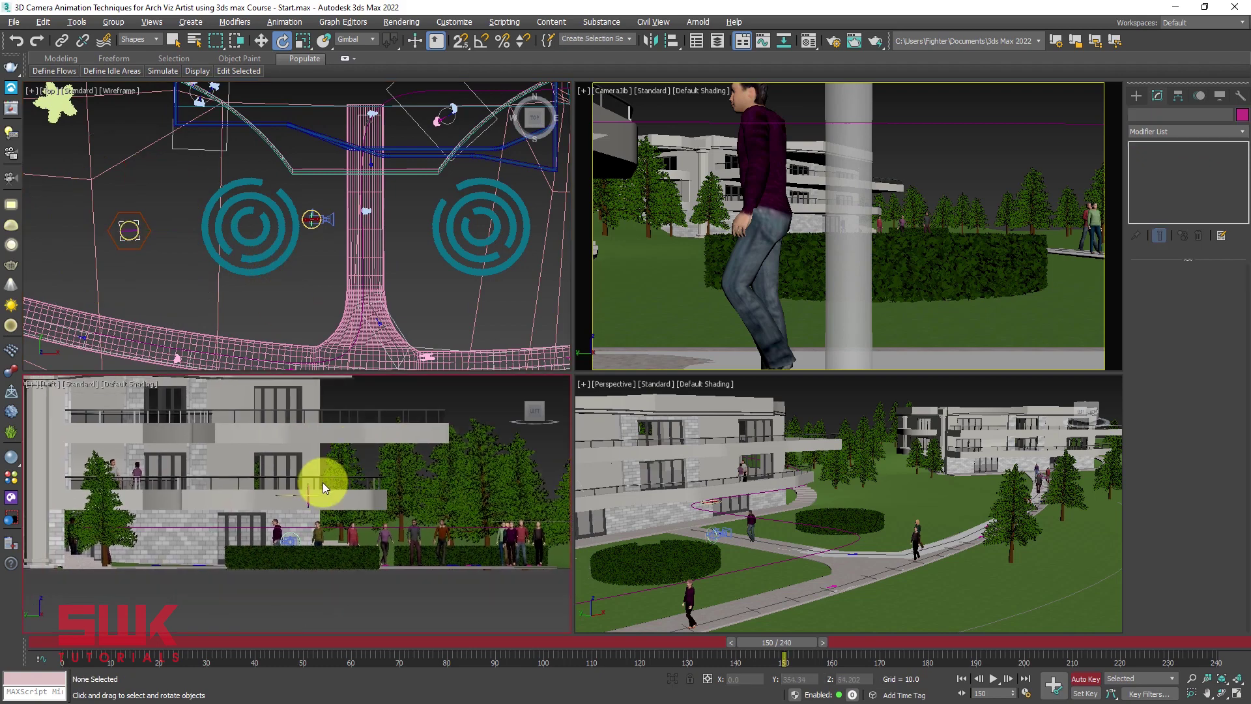
{"action": "scroll", "coordinate": [317, 487], "scroll_direction": "up", "scroll_amount": 2}
{"action": "middle_click_drag", "start_coordinate": [189, 280], "coordinate": [280, 186]}
{"action": "key", "text": "p"}
{"action": "key", "text": "F3"}
{"action": "scroll", "coordinate": [263, 244], "scroll_direction": "up", "scroll_amount": 6}
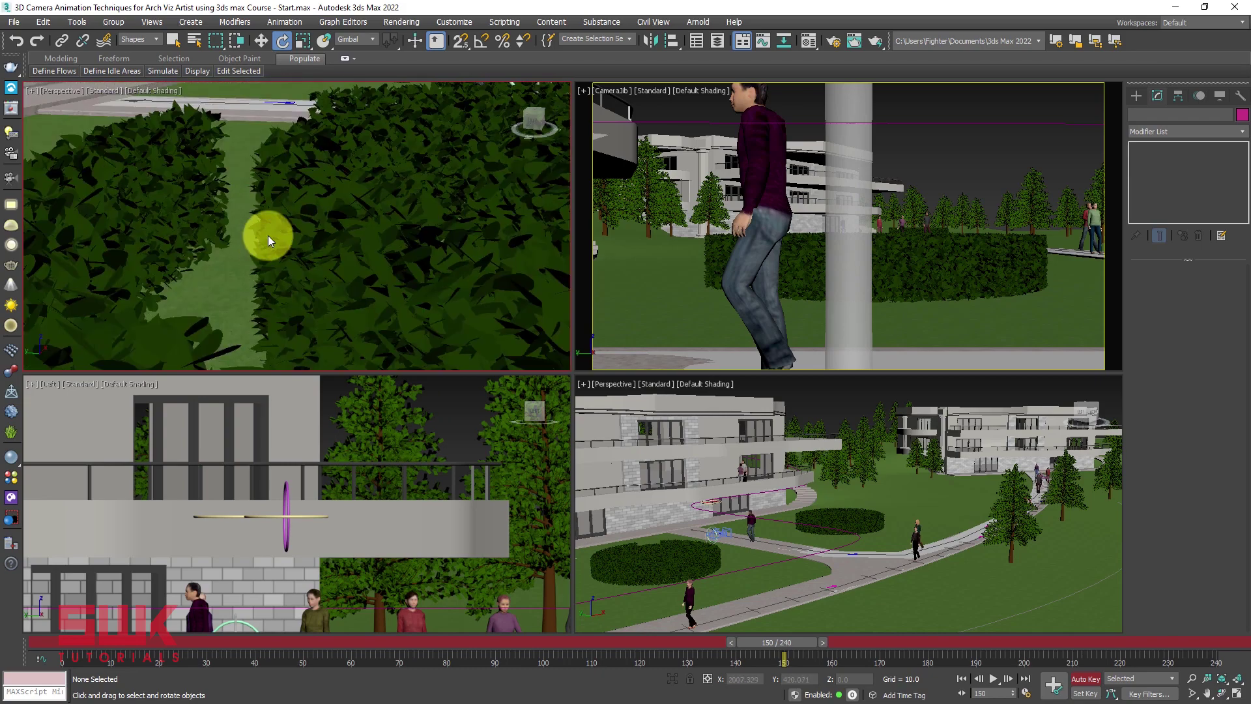
{"action": "scroll", "coordinate": [268, 236], "scroll_direction": "down", "scroll_amount": 2}
{"action": "left_click", "coordinate": [284, 218]}
{"action": "mouse_move", "coordinate": [288, 215]}
{"action": "middle_mouse_down", "text": "alt"}
{"action": "mouse_move", "coordinate": [280, 223]}
{"action": "mouse_move", "coordinate": [298, 219]}
{"action": "mouse_move", "coordinate": [276, 220]}
{"action": "middle_mouse_up", "text": "alt"}
{"action": "left_click_drag", "start_coordinate": [277, 220], "coordinate": [271, 215]}
Maximize the CameraJib view, play the animation from the first frame, and restore the four-viewport layout.
{"action": "left_click", "coordinate": [693, 229]}
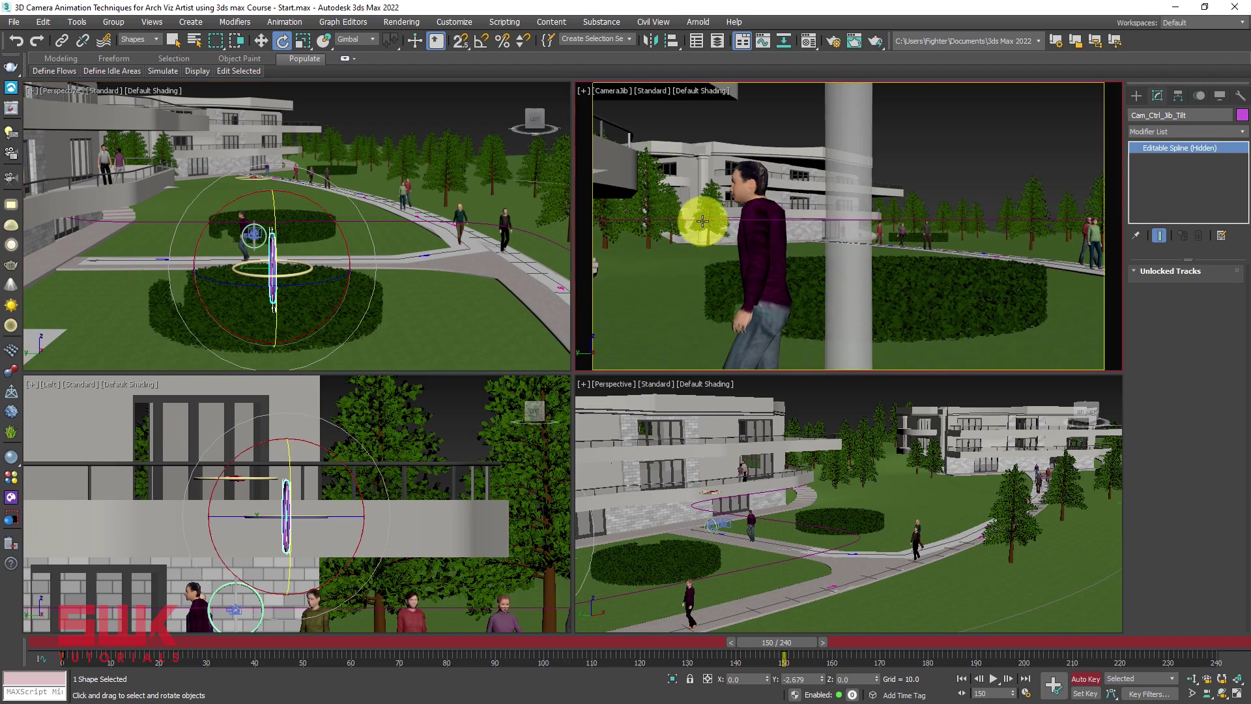
{"action": "key", "text": "alt+w"}
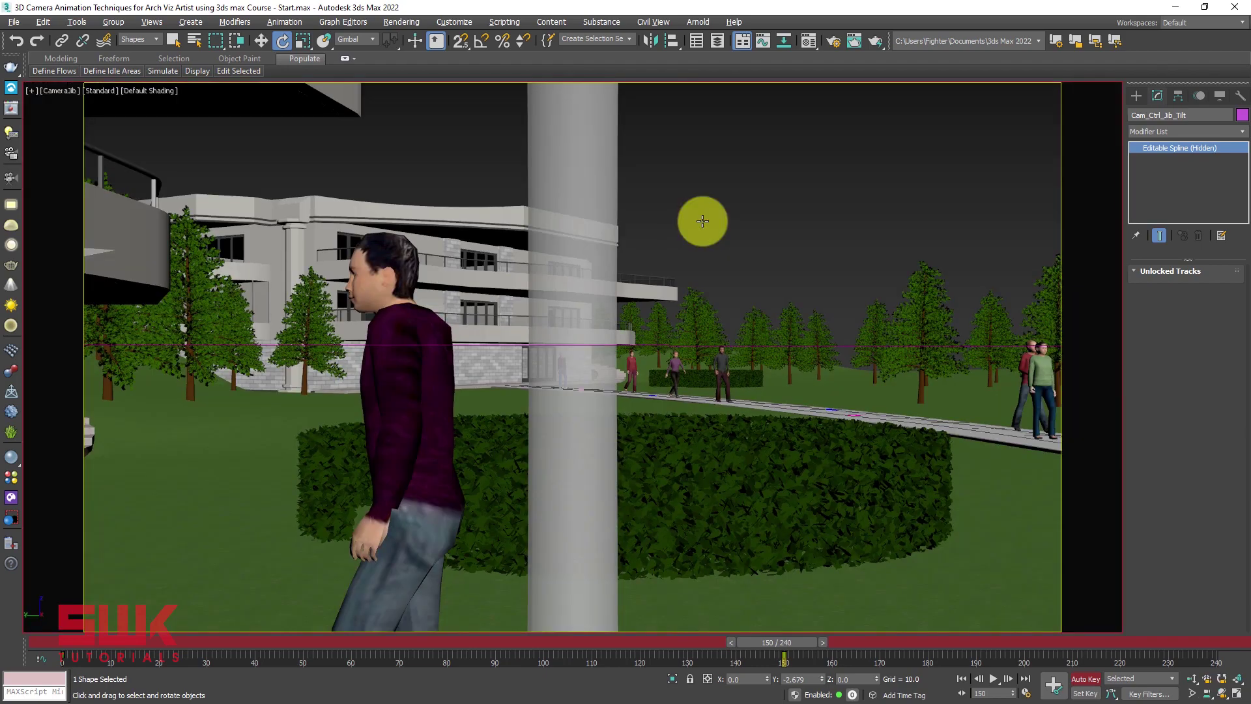
{"action": "left_click", "coordinate": [958, 680]}
{"action": "left_click", "coordinate": [993, 679]}
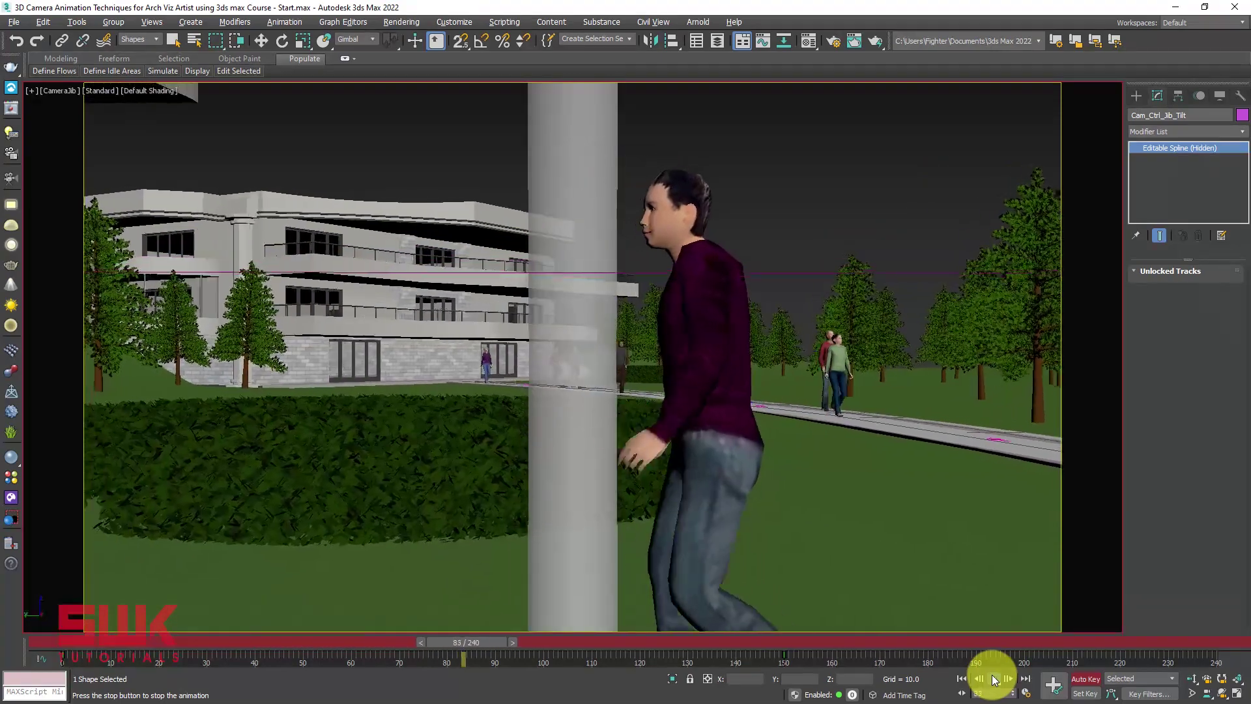
{"action": "key", "text": "e"}
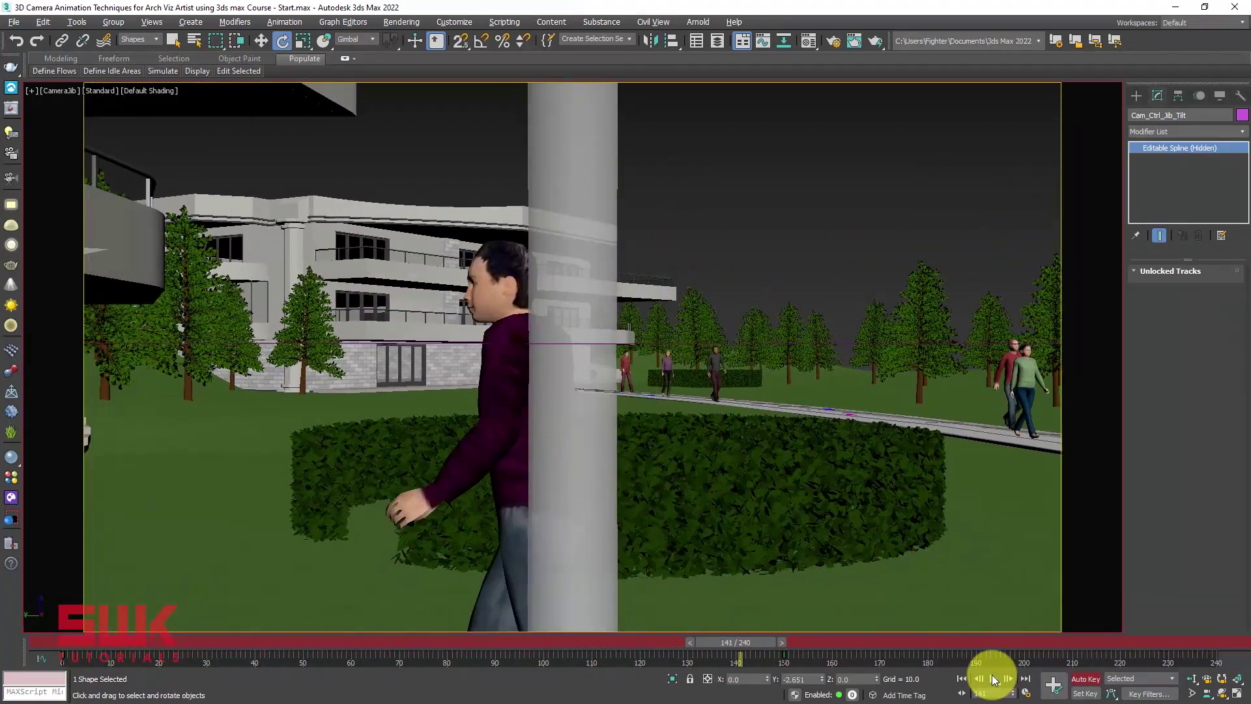
{"action": "key", "text": "alt+w"}
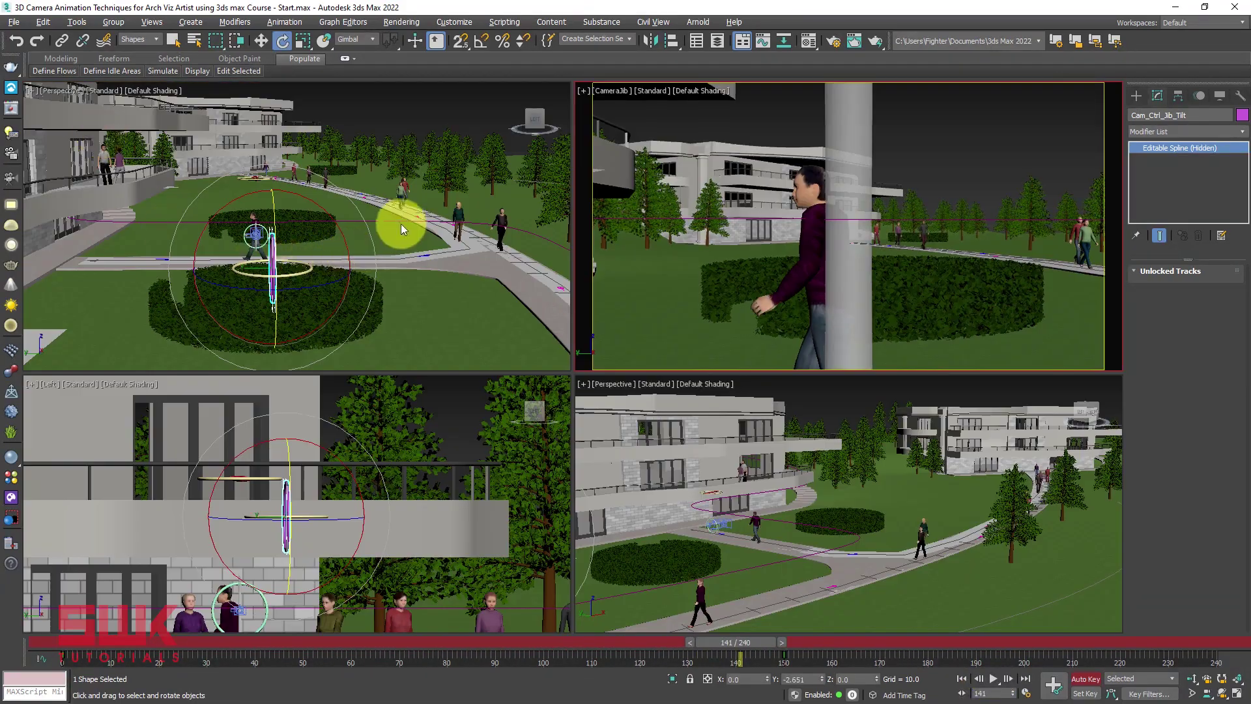
Select the jib pan and tilt controls together to examine their keys on the timeline, and return to frame 150.
{"action": "left_click", "coordinate": [338, 249]}
{"action": "left_click", "coordinate": [269, 277]}
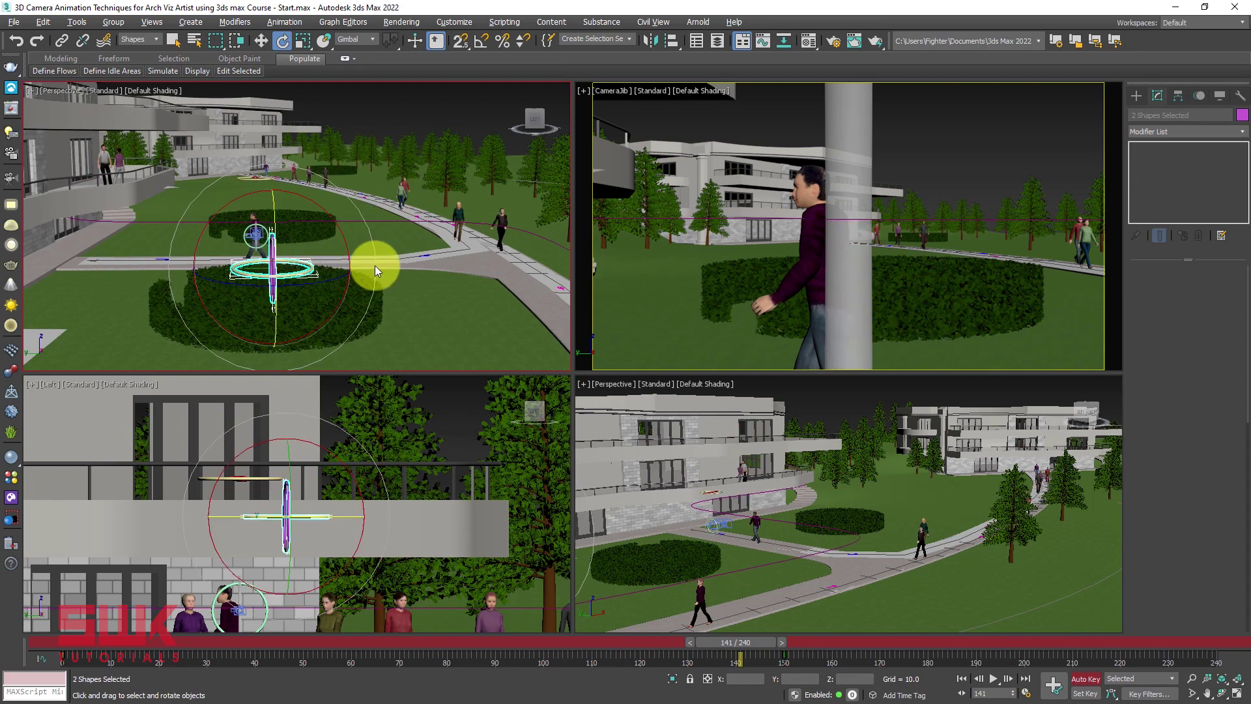
{"action": "middle_click_drag", "start_coordinate": [382, 279], "coordinate": [362, 287], "text": "alt"}
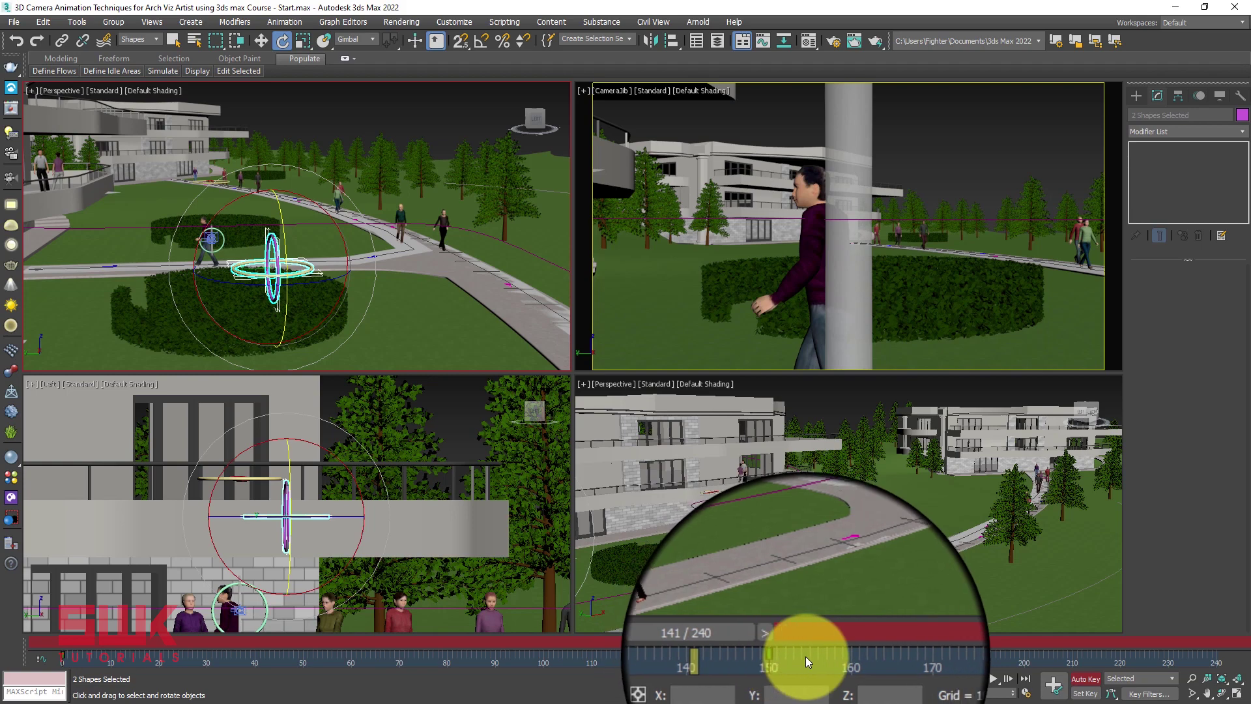
{"action": "left_click_drag", "start_coordinate": [751, 644], "coordinate": [795, 661]}
{"action": "key", "text": "e"}
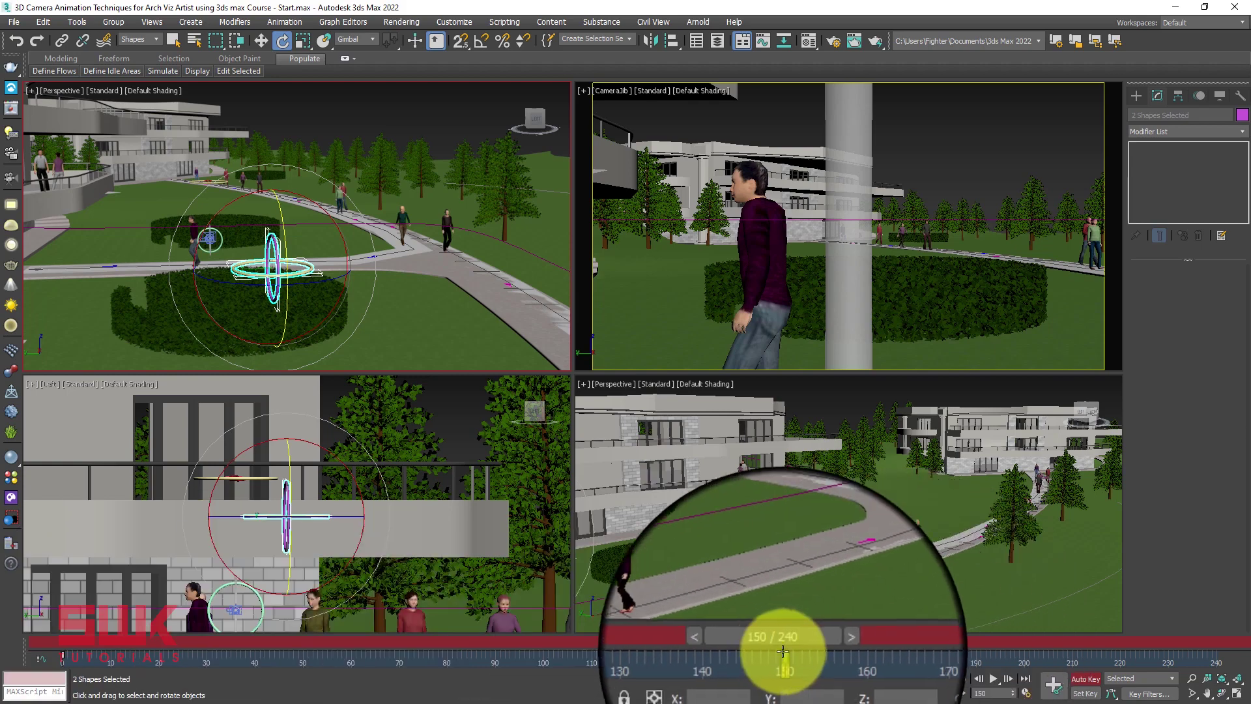
Go to frame 190 and rotate the jib pan control in the Perspective view to about gimbal Z 19.8 degrees.
{"action": "key", "text": "q"}
{"action": "left_click_drag", "start_coordinate": [776, 643], "coordinate": [966, 655]}
{"action": "key", "text": "e"}
{"action": "left_click", "coordinate": [343, 247]}
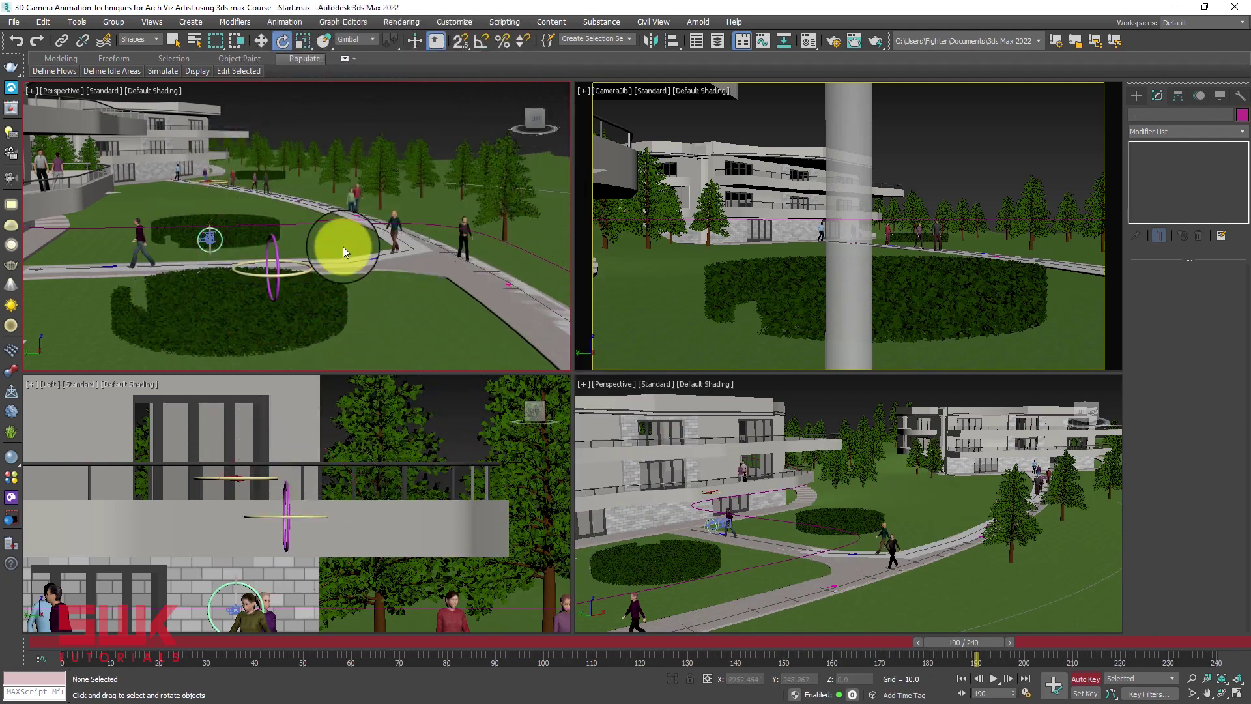
{"action": "left_click", "coordinate": [299, 272]}
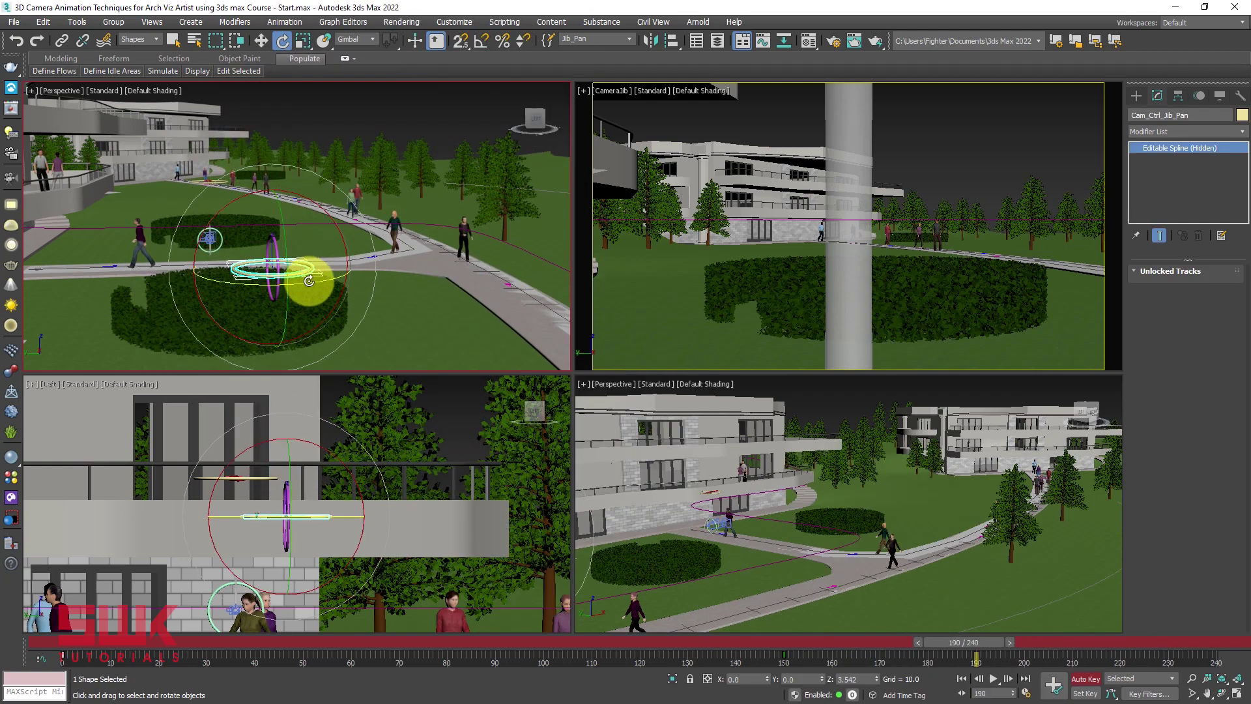
{"action": "left_click_drag", "start_coordinate": [311, 280], "coordinate": [384, 282]}
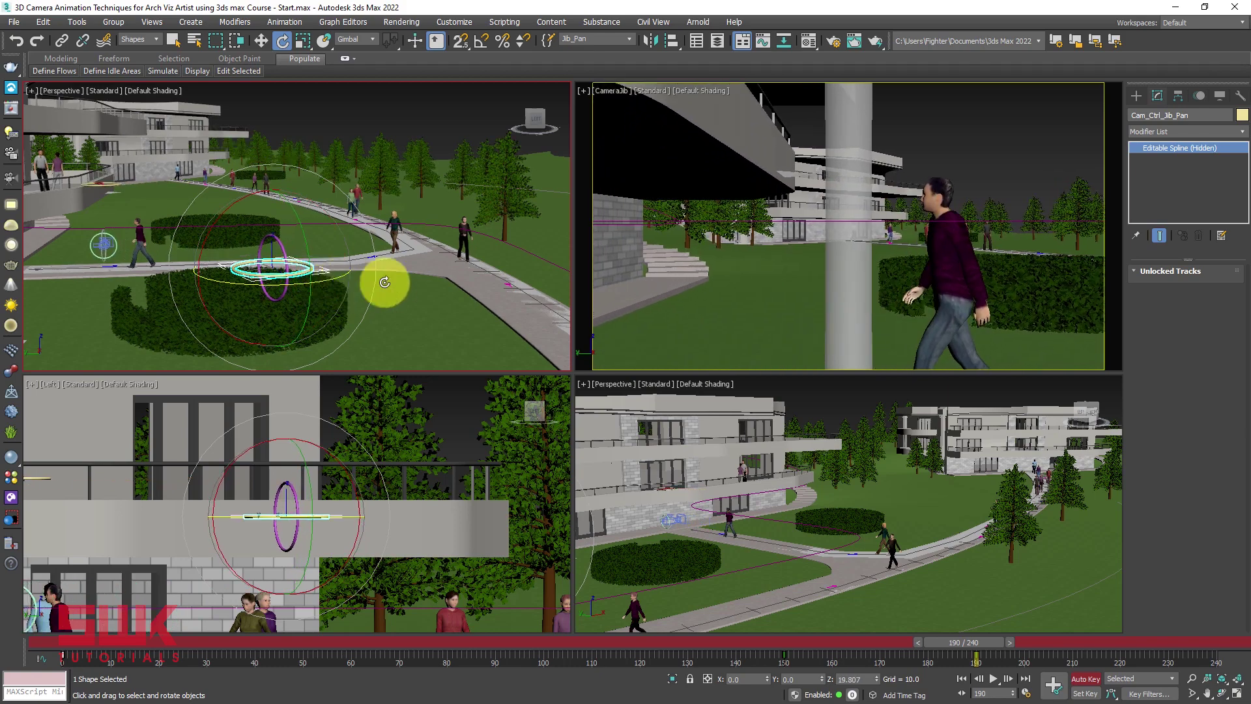
Check the final frame of the reference clip and rotate the jib pan control about 3.5 degrees further at frame 190.
{"action": "key", "text": "alt+Tab"}
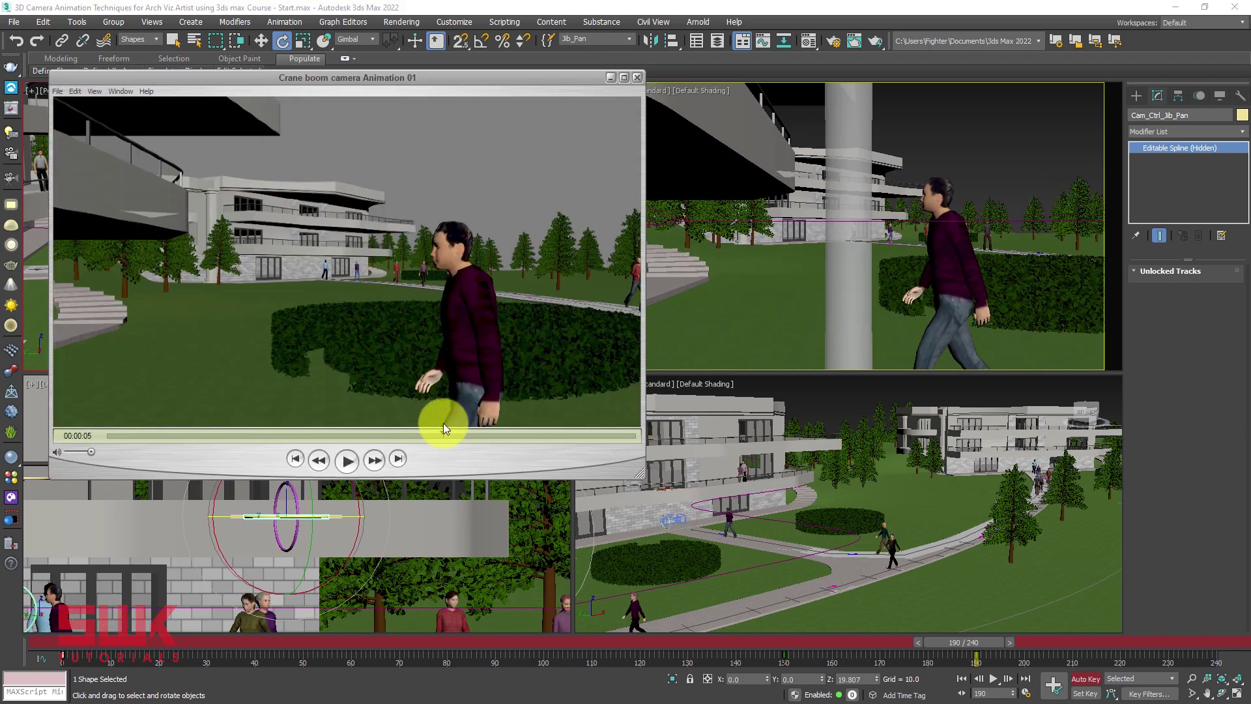
{"action": "left_click", "coordinate": [640, 435]}
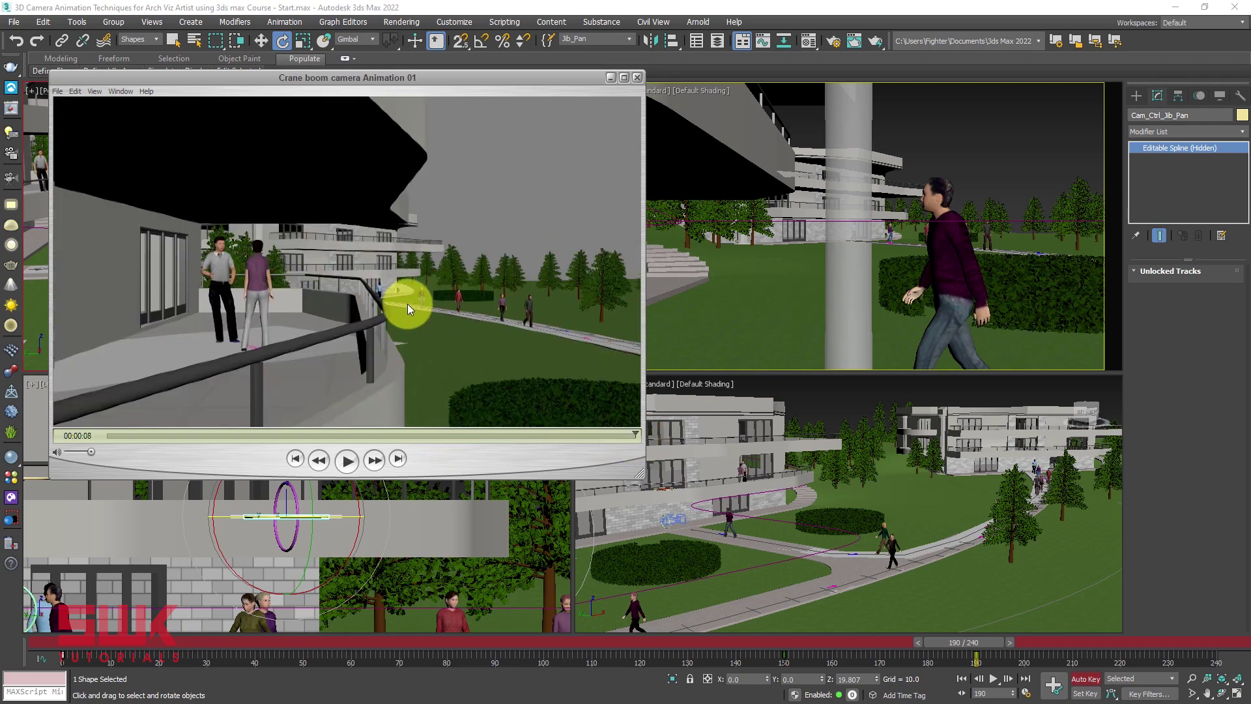
{"action": "left_click", "coordinate": [365, 6]}
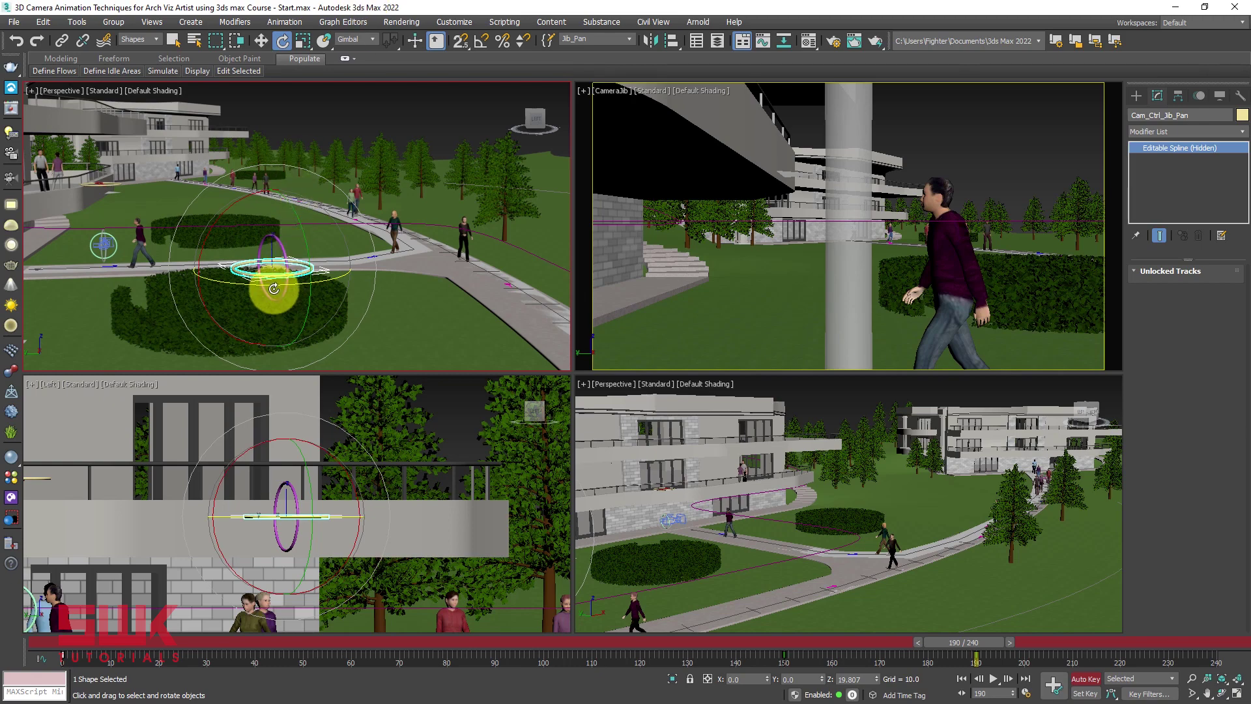
{"action": "left_click_drag", "start_coordinate": [276, 288], "coordinate": [278, 288]}
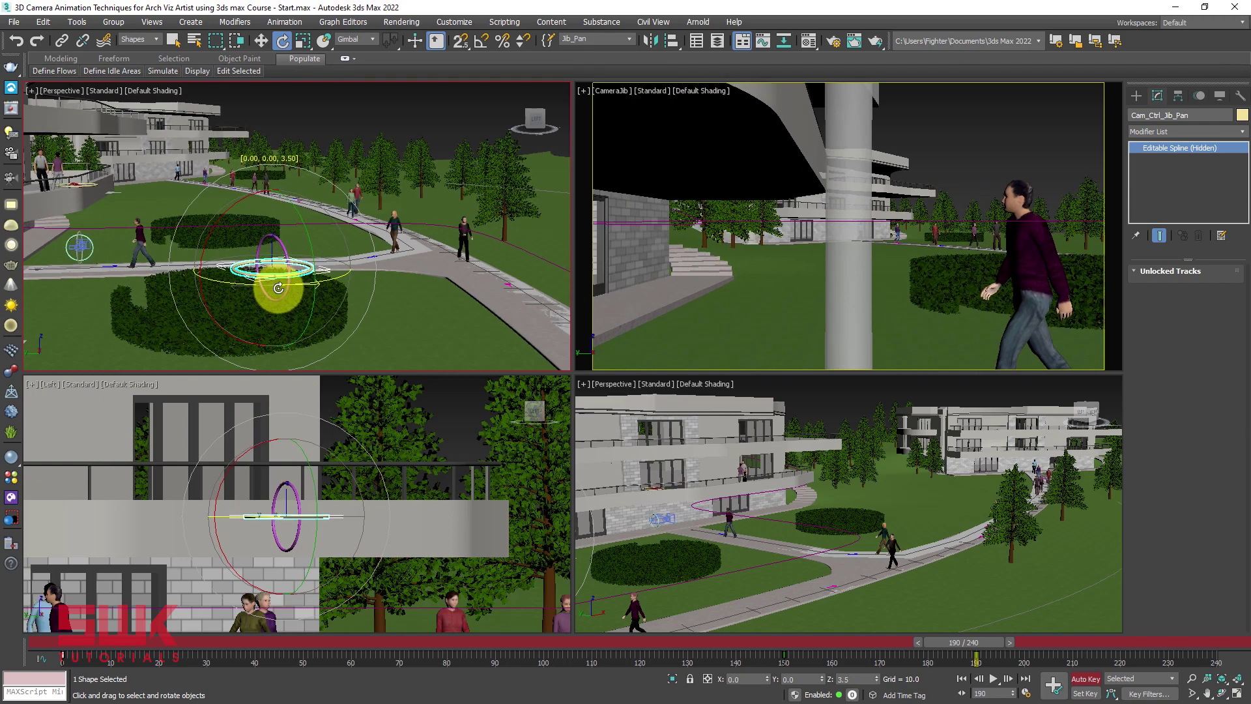
Rotate the jib tilt control about -10.1 degrees in Y at frame 190 and the jib pan control to about gimbal Z 25.8 degrees.
{"action": "left_click", "coordinate": [272, 236]}
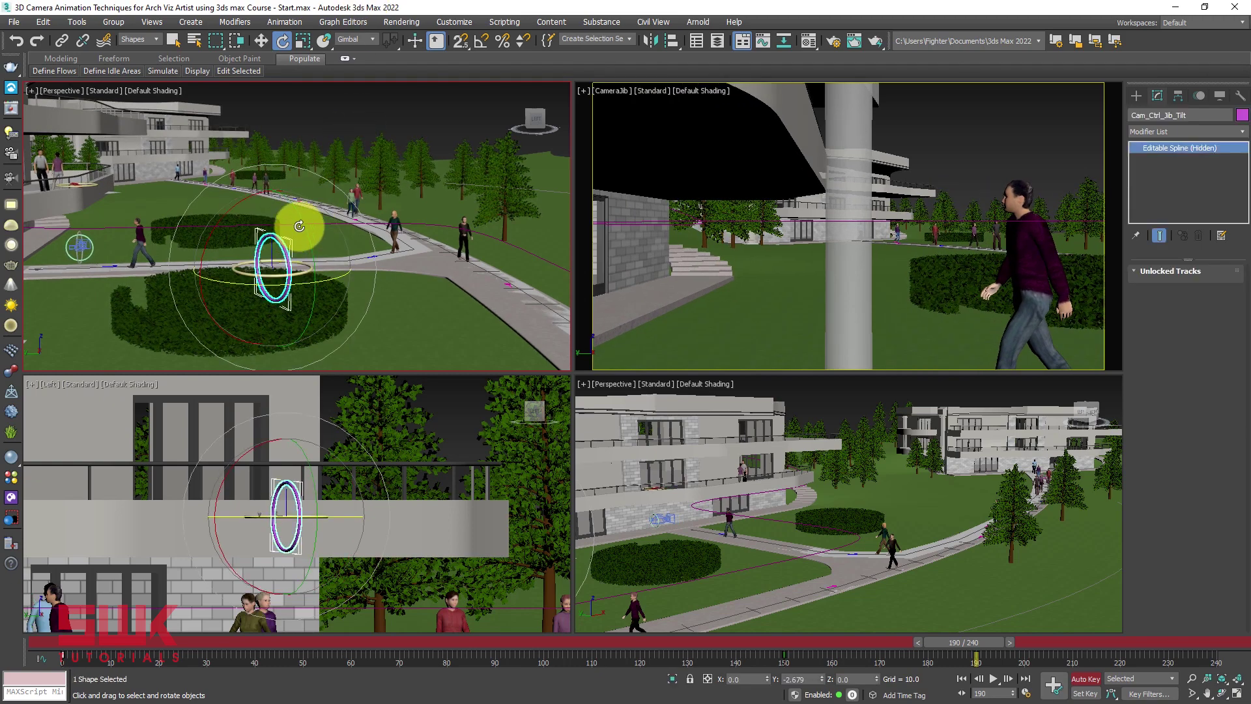
{"action": "left_click_drag", "start_coordinate": [302, 221], "coordinate": [303, 236]}
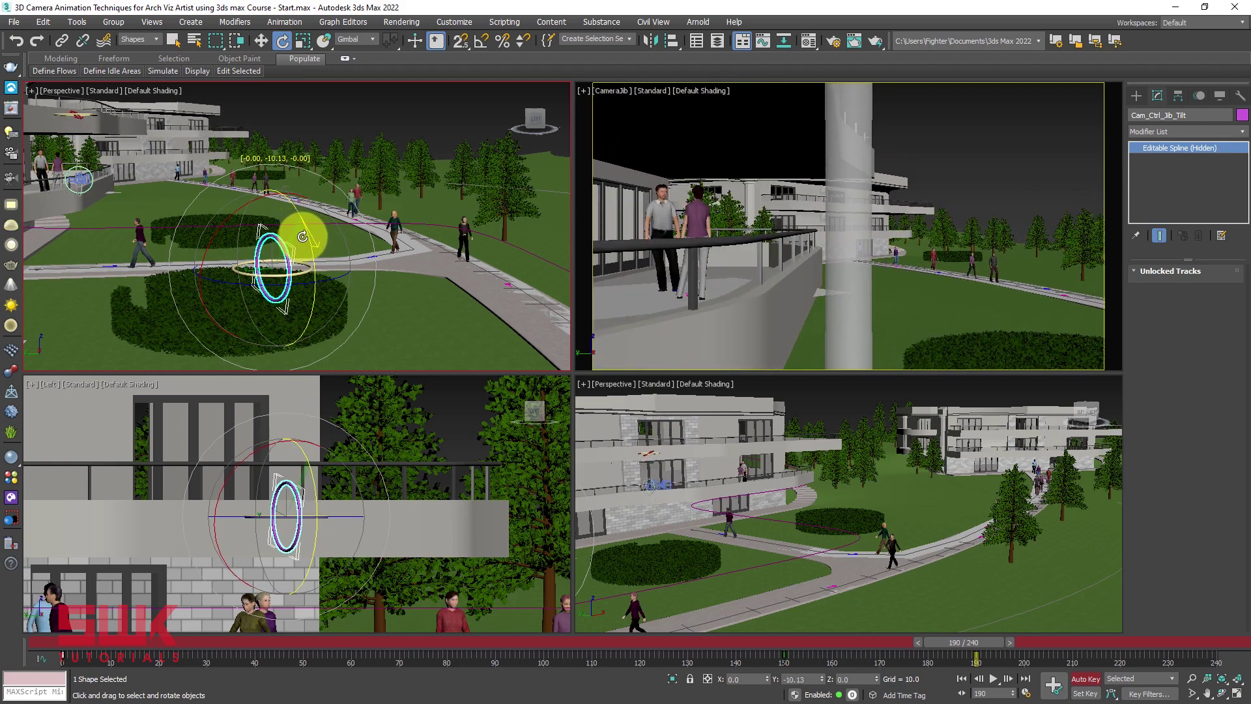
{"action": "left_click", "coordinate": [305, 269]}
{"action": "left_click_drag", "start_coordinate": [290, 286], "coordinate": [293, 281]}
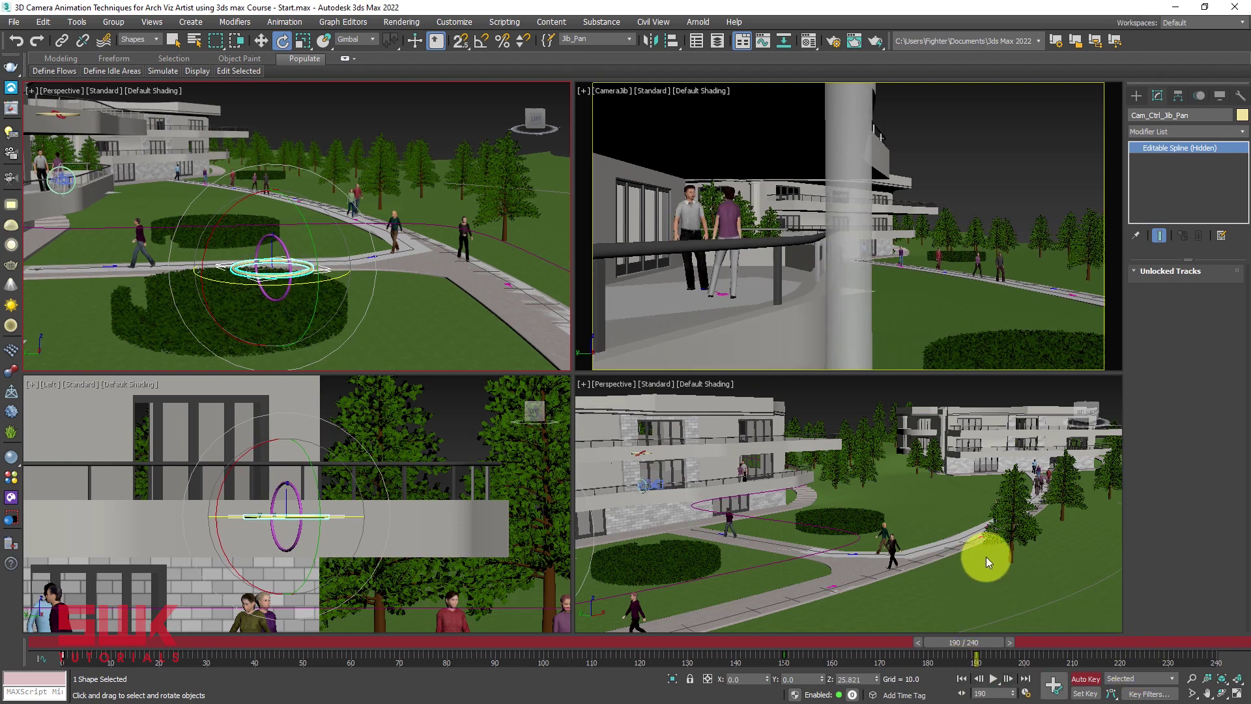
Compare with the reference clip and fine-tune frame 190 by tilting the jib about -0.7 degrees further and slightly adjusting its pan.
{"action": "key", "text": "alt+Tab"}
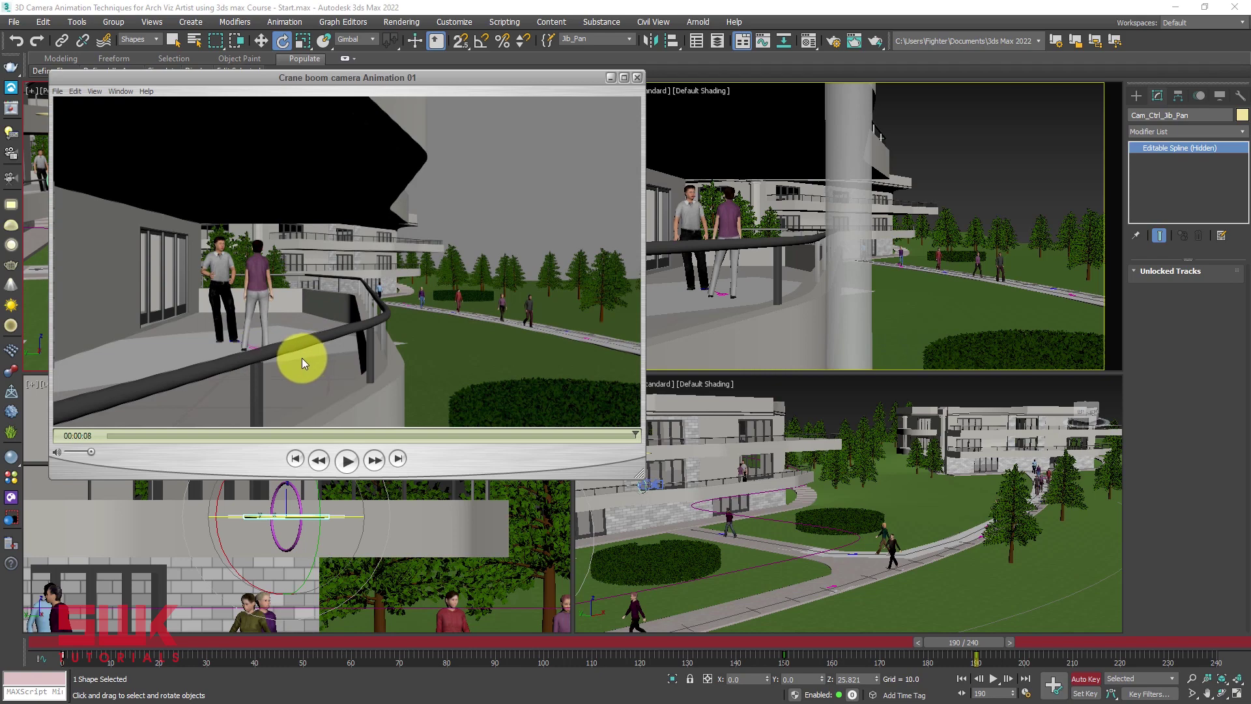
{"action": "key", "text": "alt+Tab"}
{"action": "left_click", "coordinate": [262, 215]}
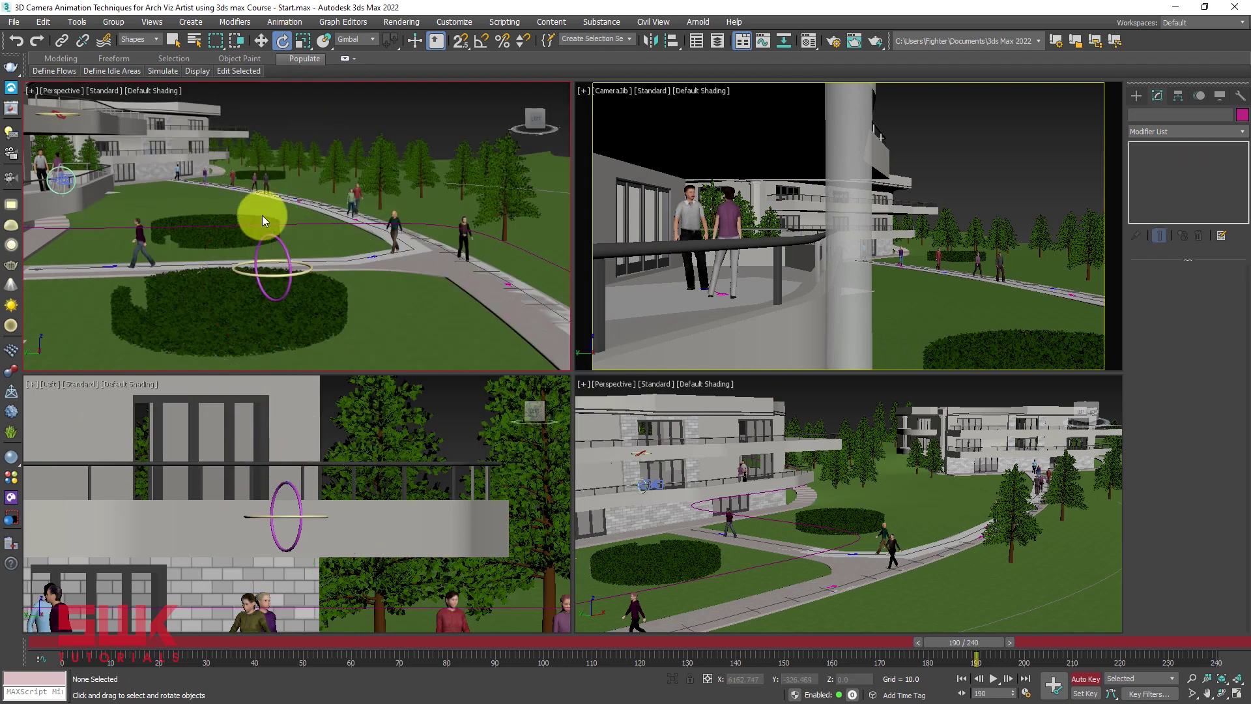
{"action": "left_click", "coordinate": [279, 237]}
{"action": "left_click_drag", "start_coordinate": [304, 220], "coordinate": [294, 224]}
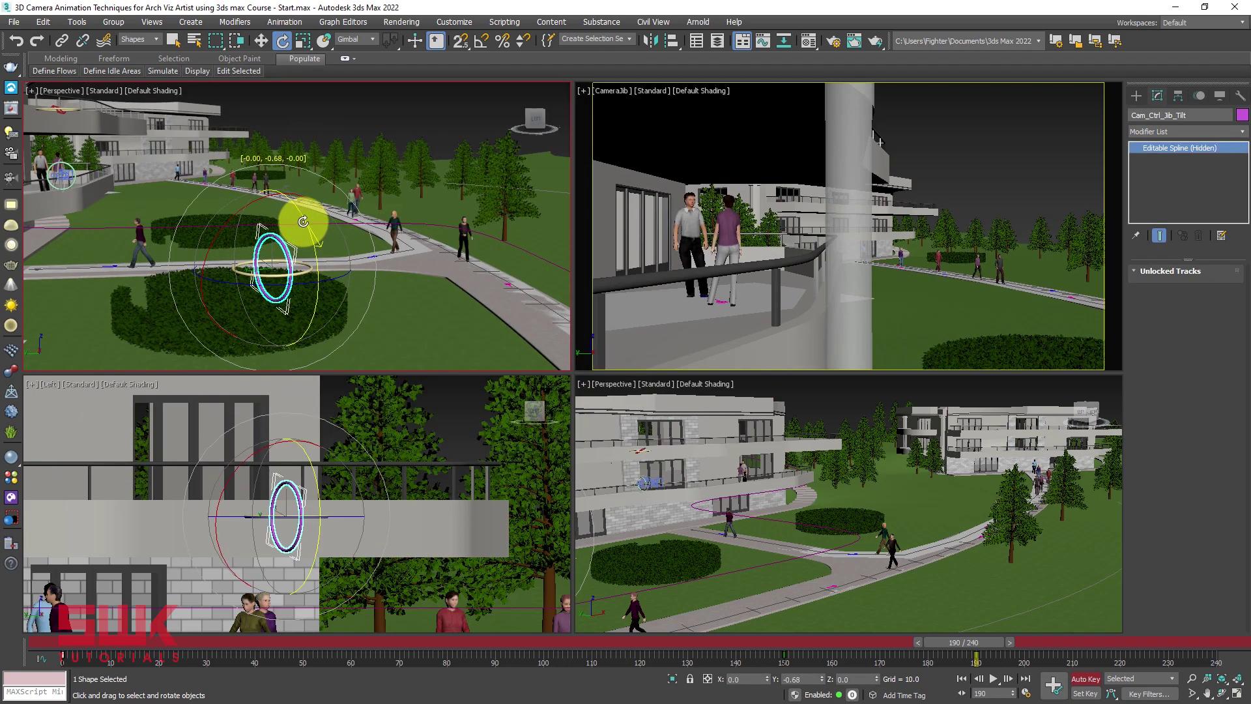
{"action": "left_click", "coordinate": [274, 272]}
{"action": "left_click_drag", "start_coordinate": [271, 280], "coordinate": [273, 282]}
Maximize the CameraJib view, play the animation from the first frame, and scrub through the timeline to review the camera move.
{"action": "left_click", "coordinate": [964, 127]}
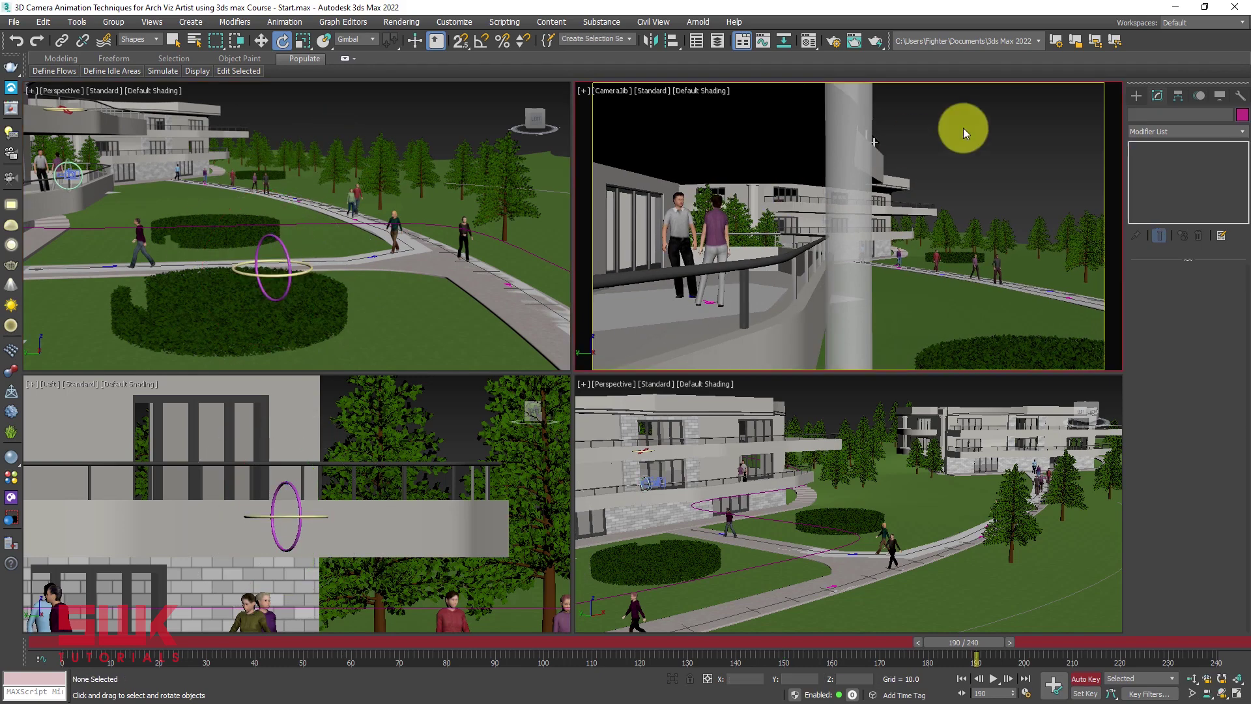
{"action": "key", "text": "alt+w"}
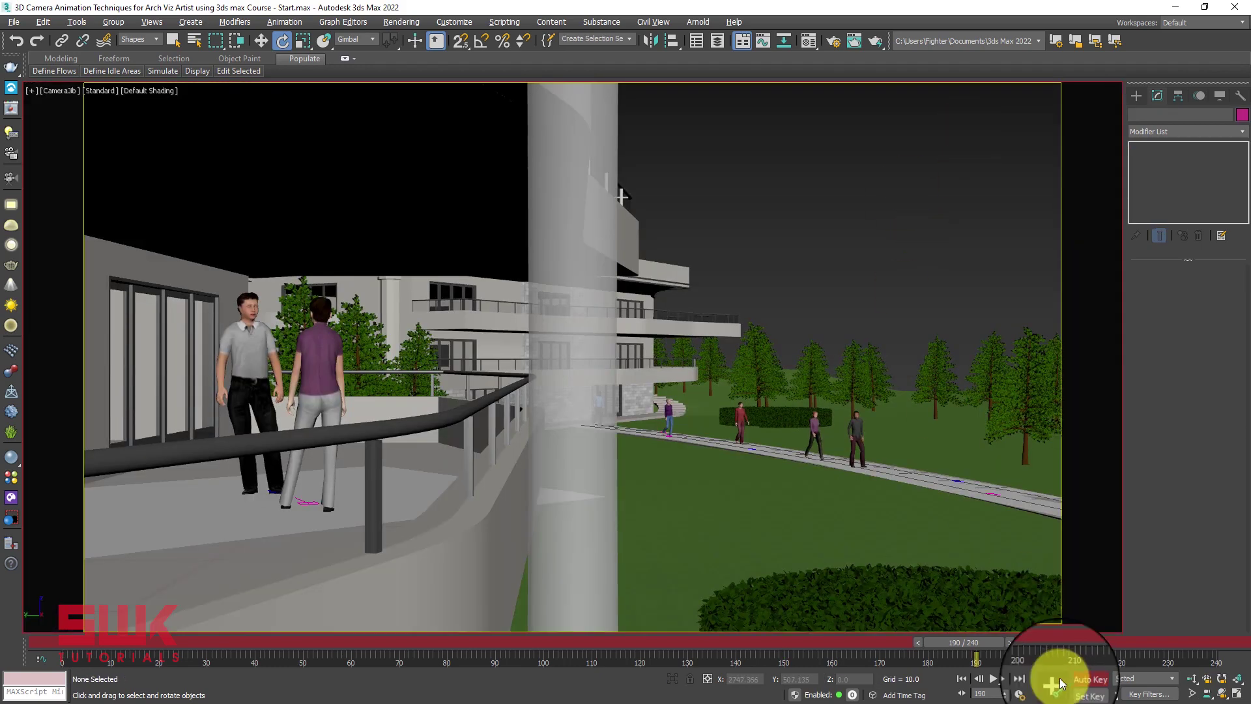
{"action": "left_click", "coordinate": [963, 681]}
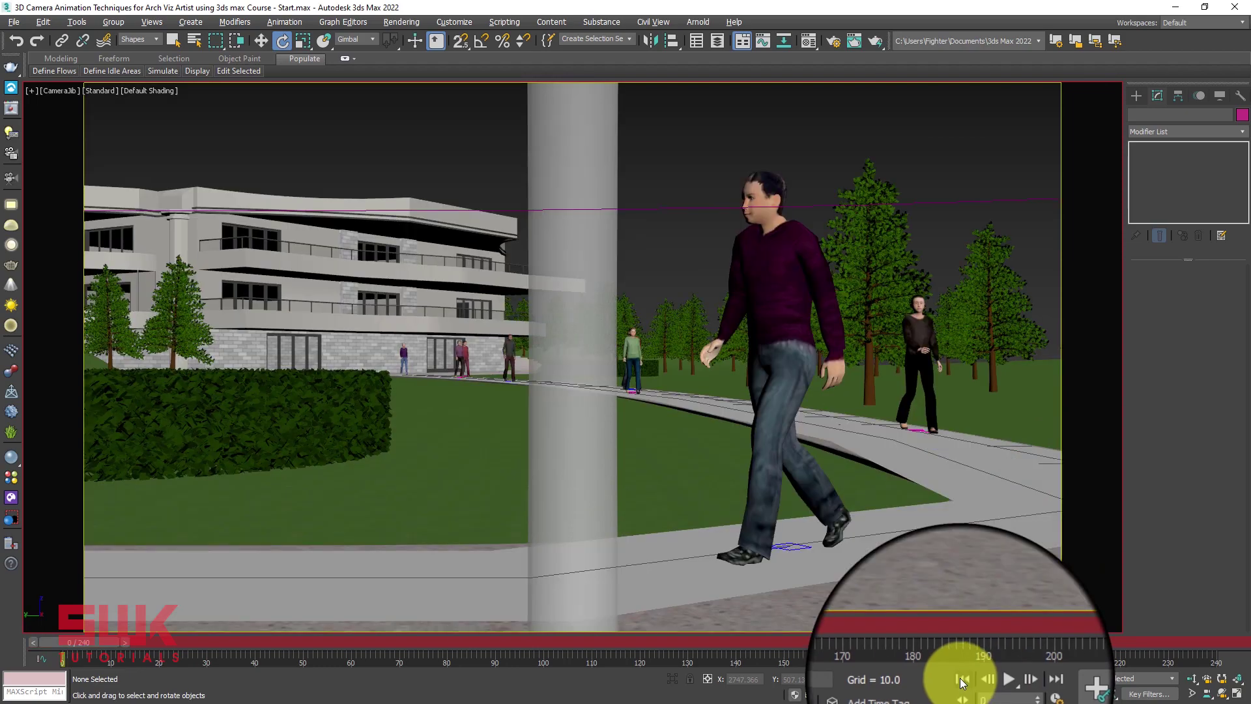
{"action": "left_click", "coordinate": [994, 681]}
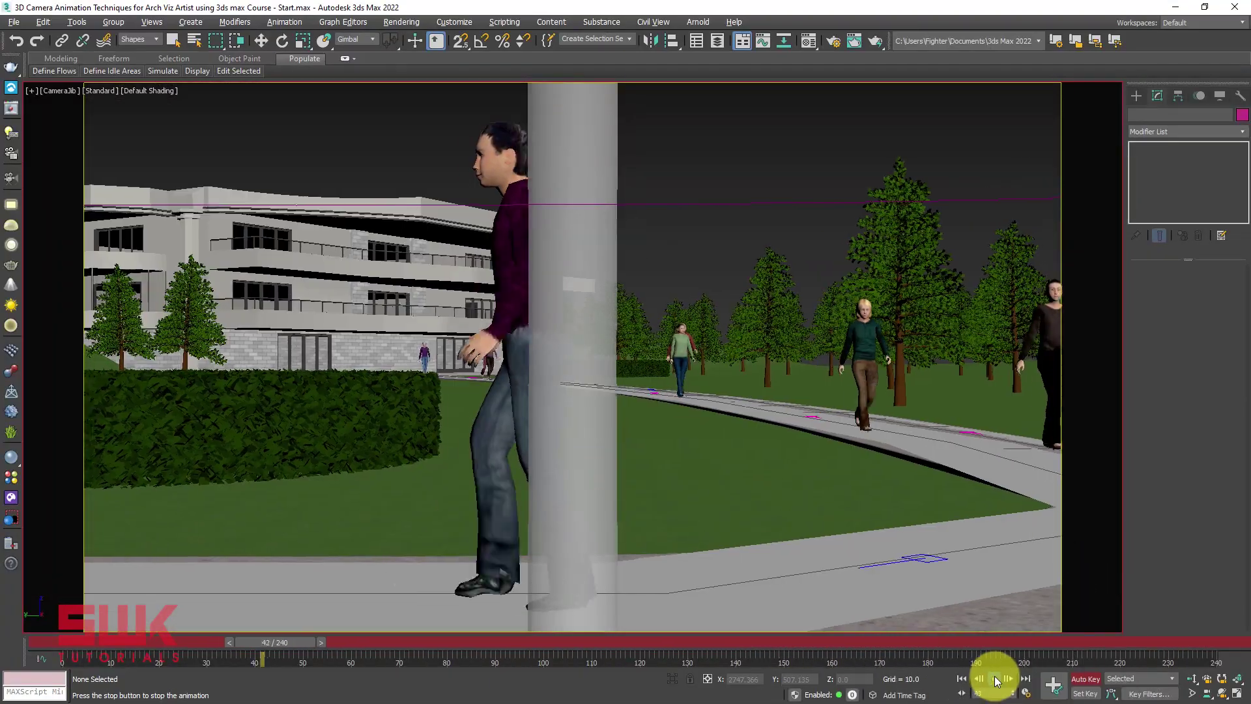
{"action": "left_click", "coordinate": [995, 680]}
{"action": "key", "text": "e"}
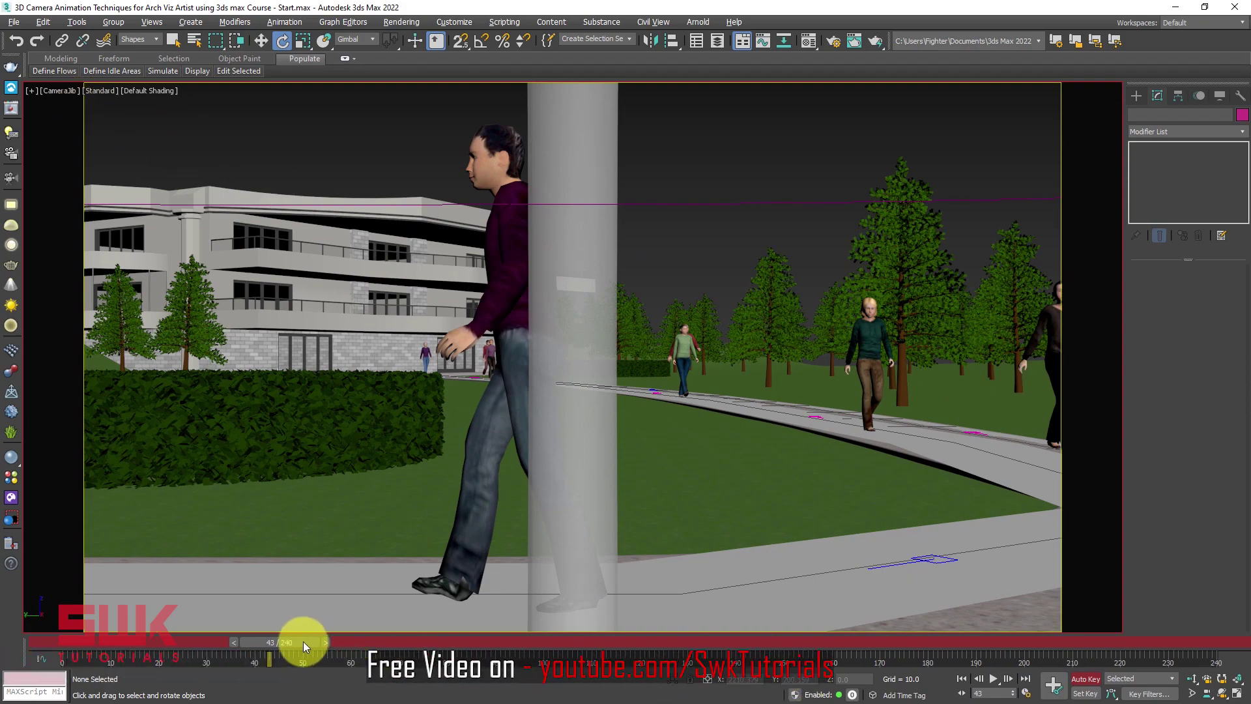
{"action": "left_click_drag", "start_coordinate": [305, 645], "coordinate": [806, 658]}
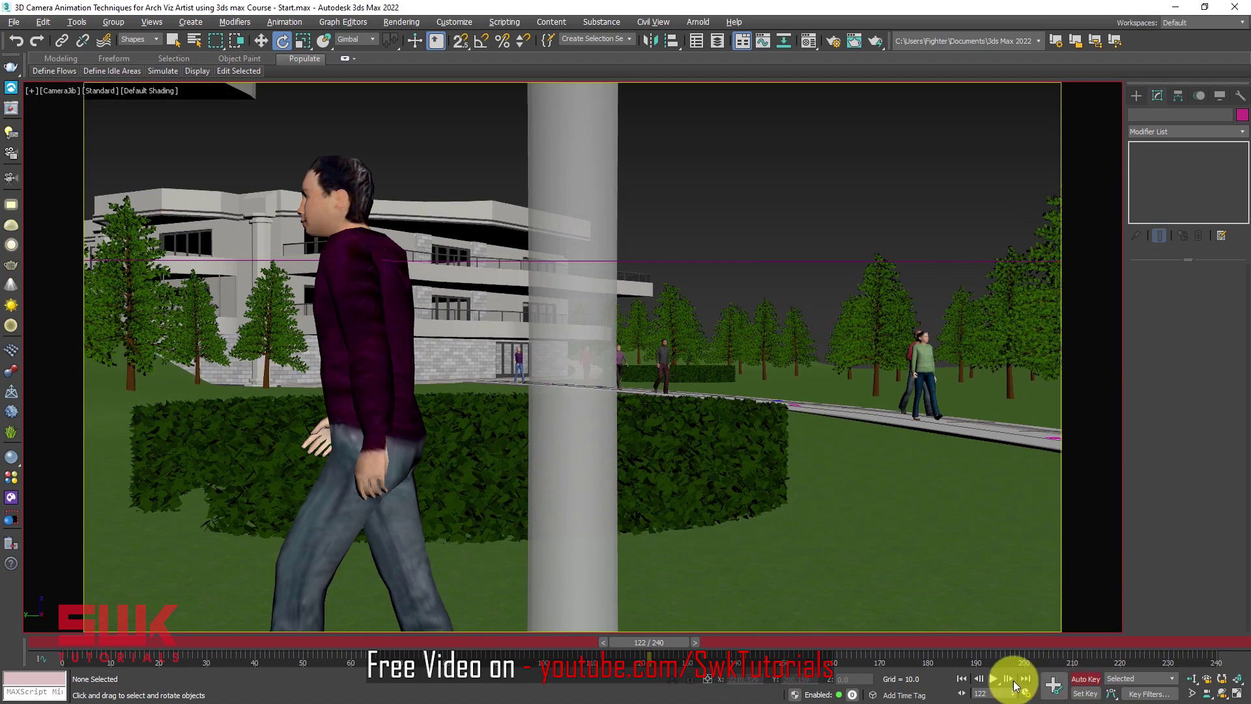
Play the rest of the animation in the maximized CameraJib view, stop it, and return to the four-viewport layout.
{"action": "left_click", "coordinate": [994, 680]}
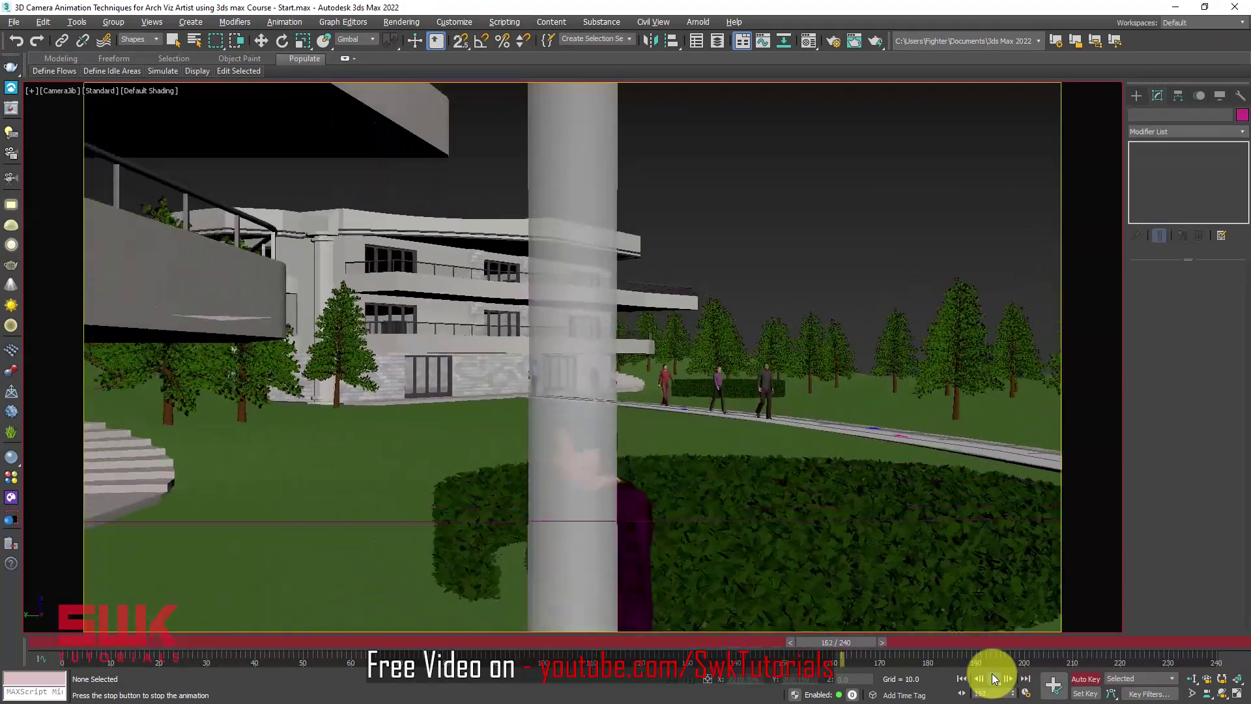
{"action": "left_click", "coordinate": [994, 680]}
{"action": "key", "text": "e"}
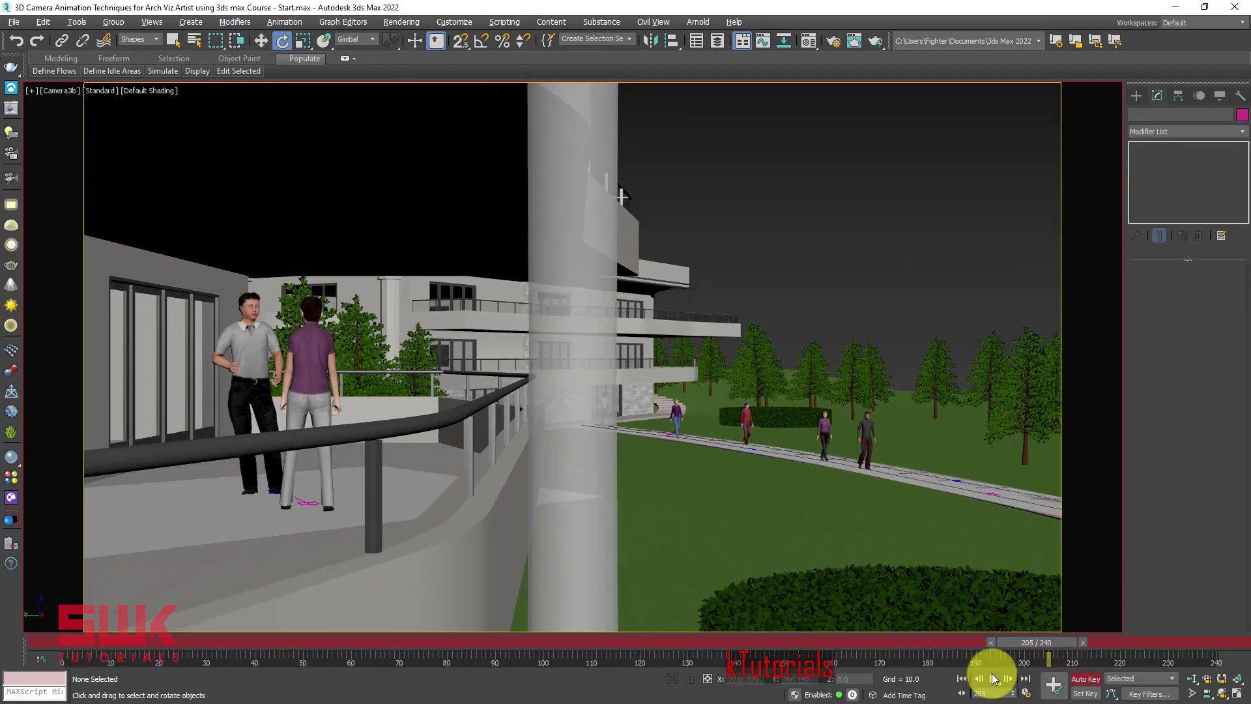
{"action": "key", "text": "alt+w"}
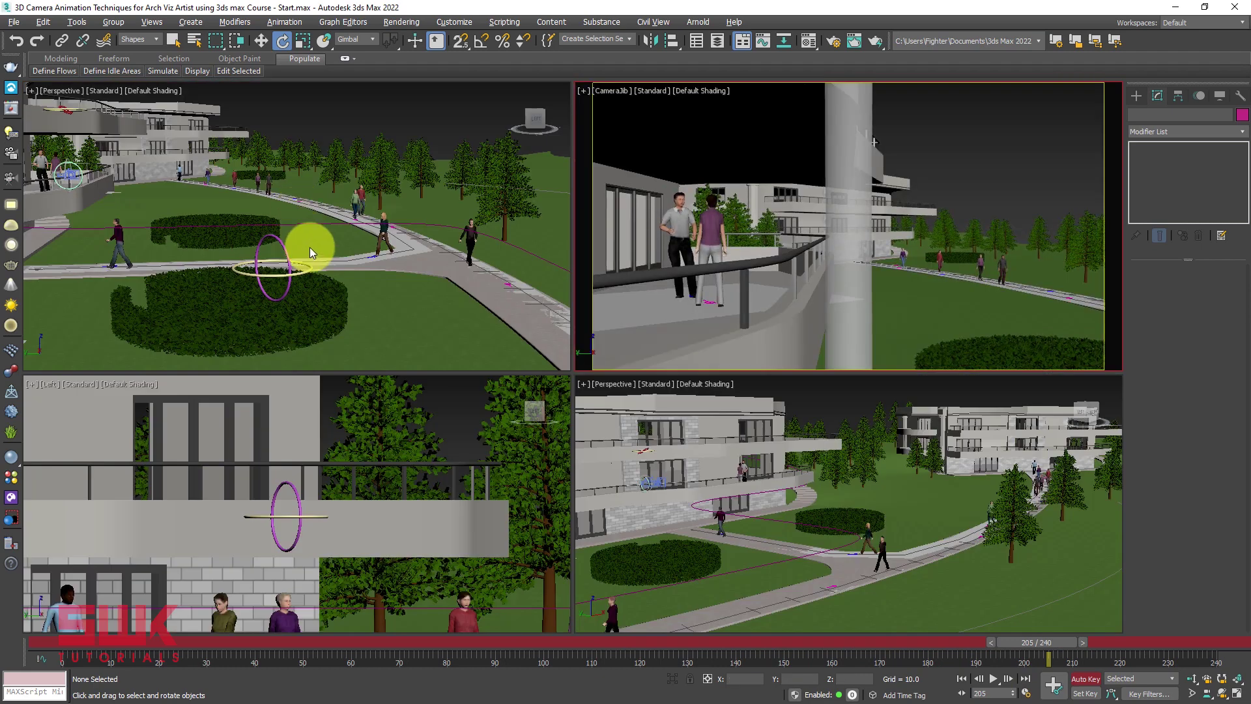
Select the jib pan and tilt controls together and move their keys from frame 190 to frame 230.
{"action": "left_click", "coordinate": [316, 248]}
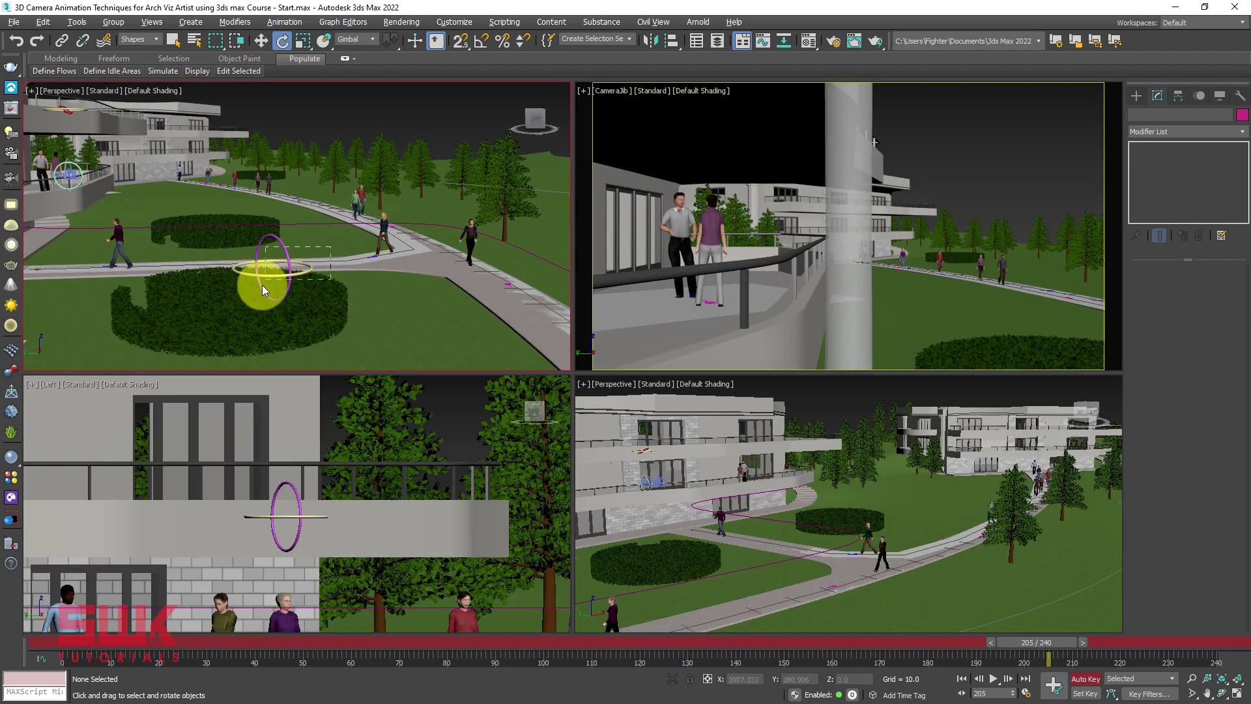
{"action": "left_click", "coordinate": [261, 285]}
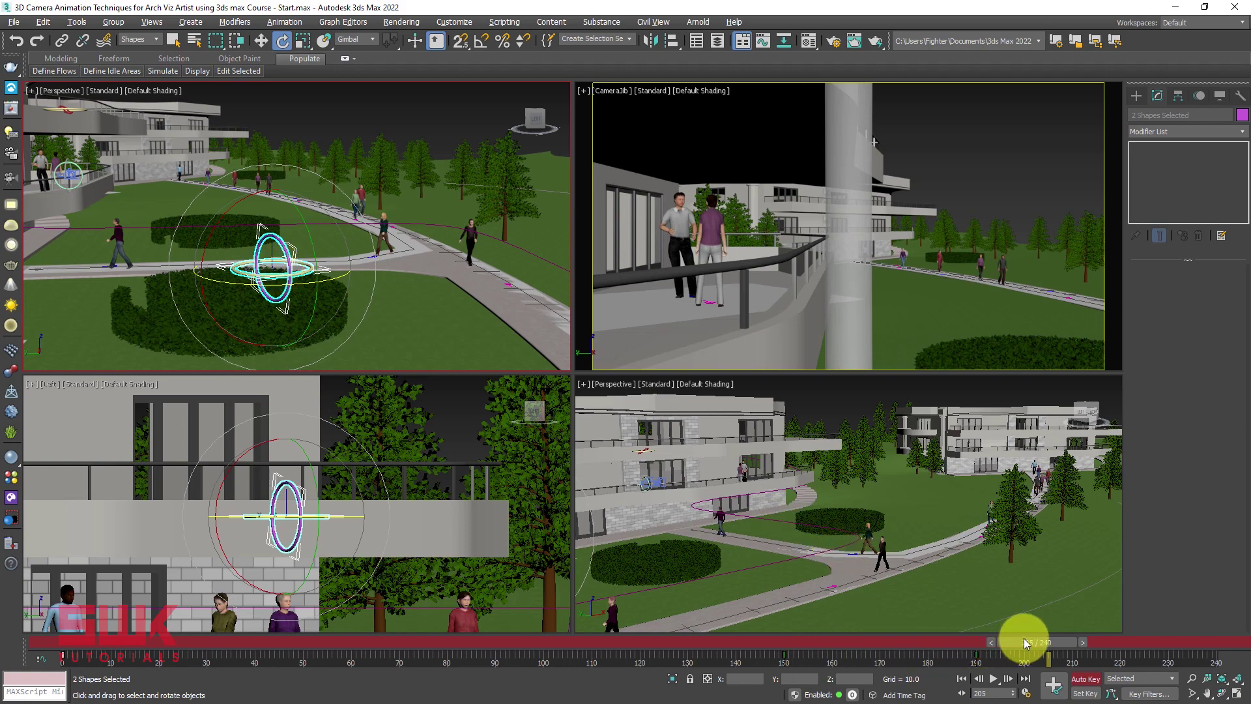
{"action": "left_click_drag", "start_coordinate": [1023, 639], "coordinate": [769, 662]}
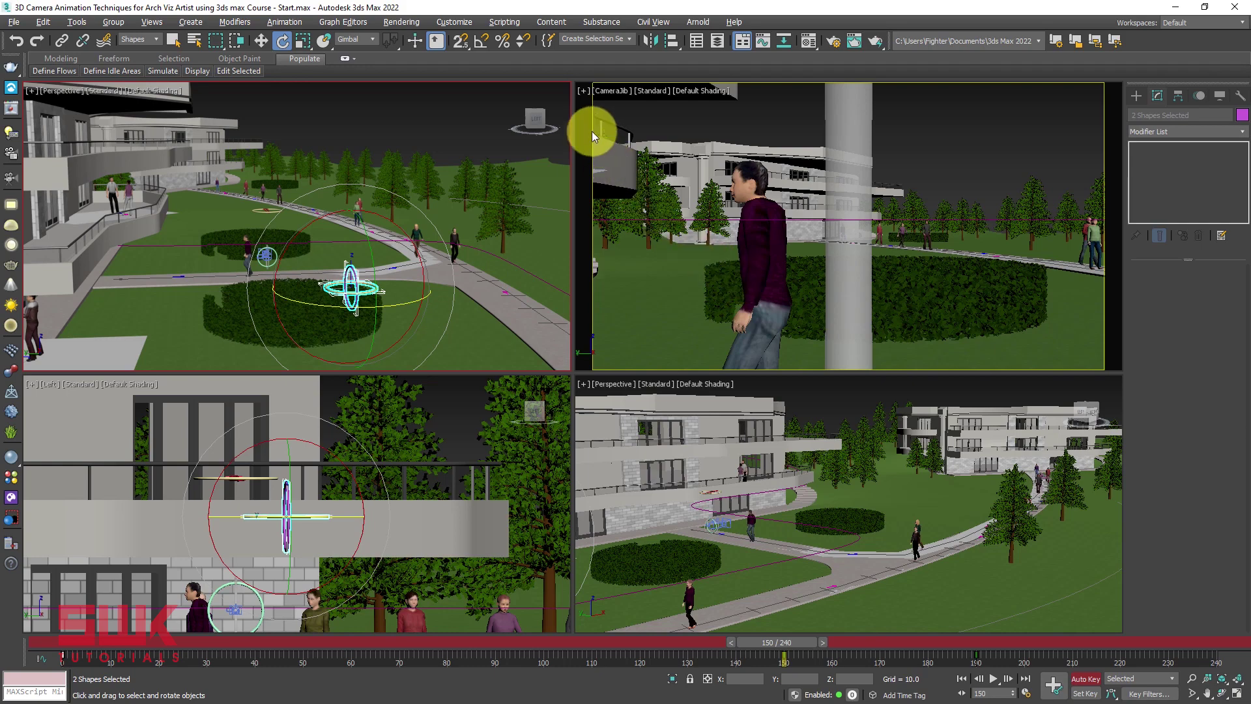
{"action": "left_click_drag", "start_coordinate": [791, 641], "coordinate": [967, 657]}
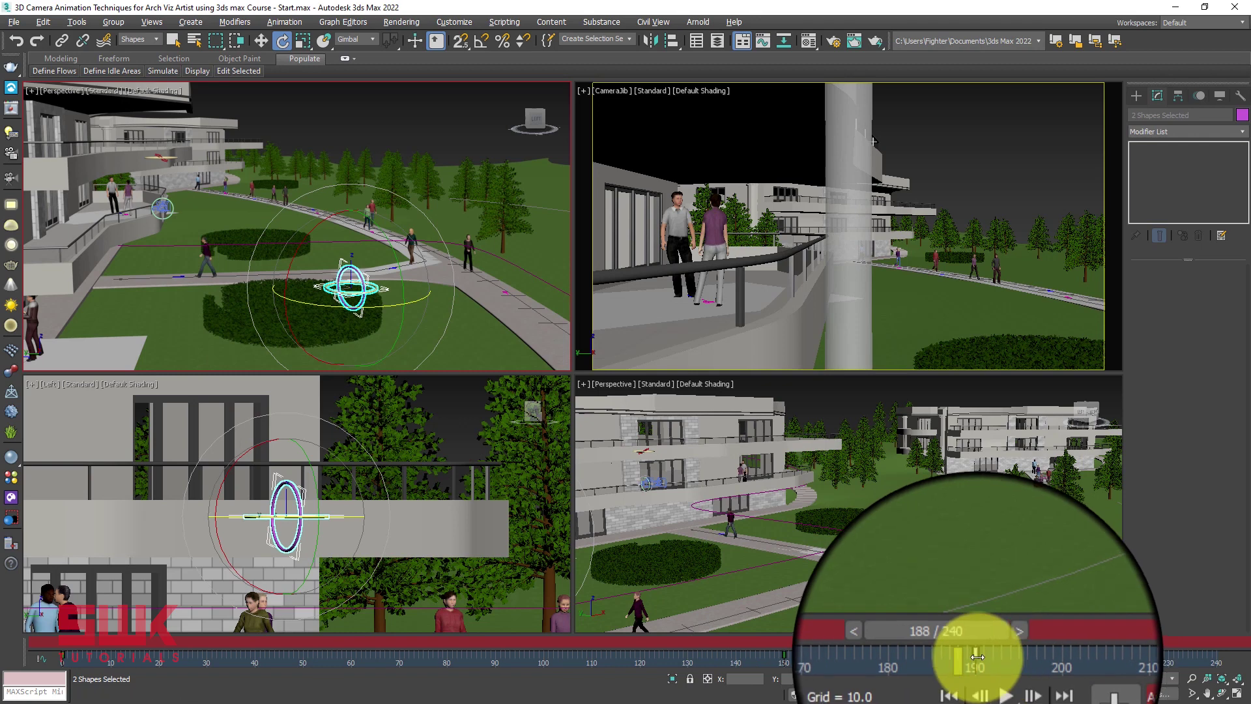
{"action": "left_click_drag", "start_coordinate": [977, 656], "coordinate": [1167, 665]}
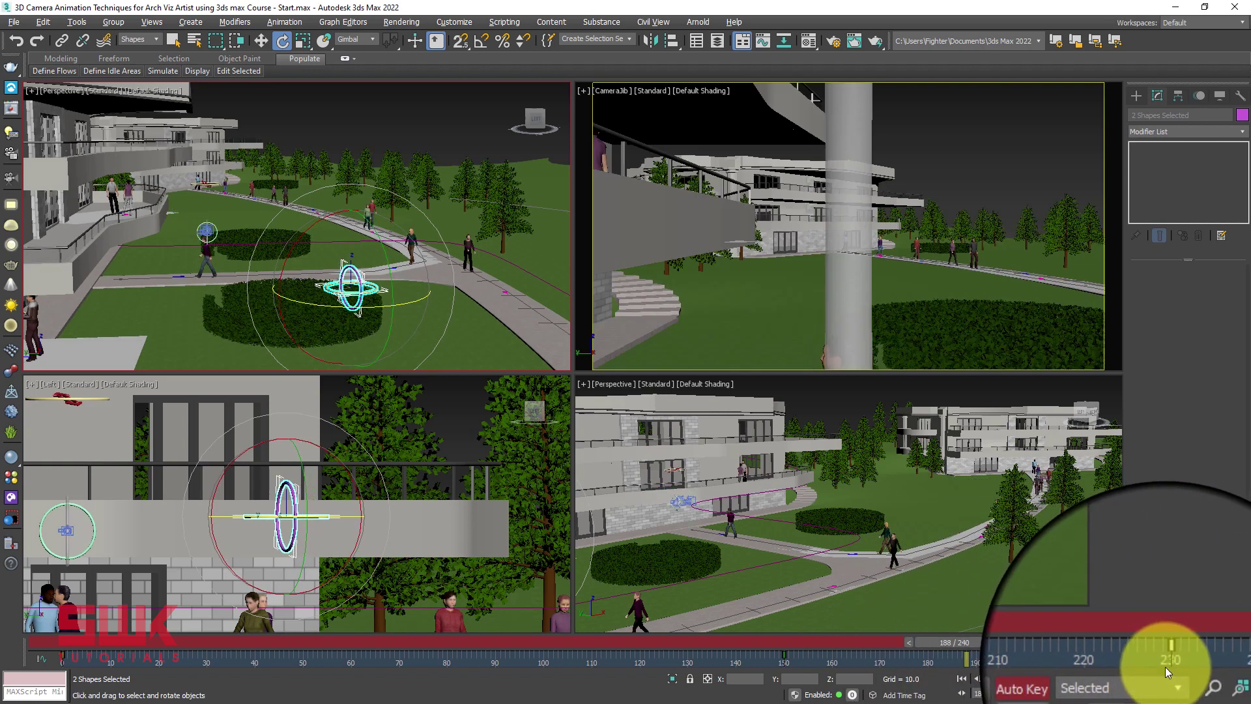
Play the animation from the first frame and move the last keys of both jib controls from frame 230 to frame 240.
{"action": "left_click", "coordinate": [962, 679]}
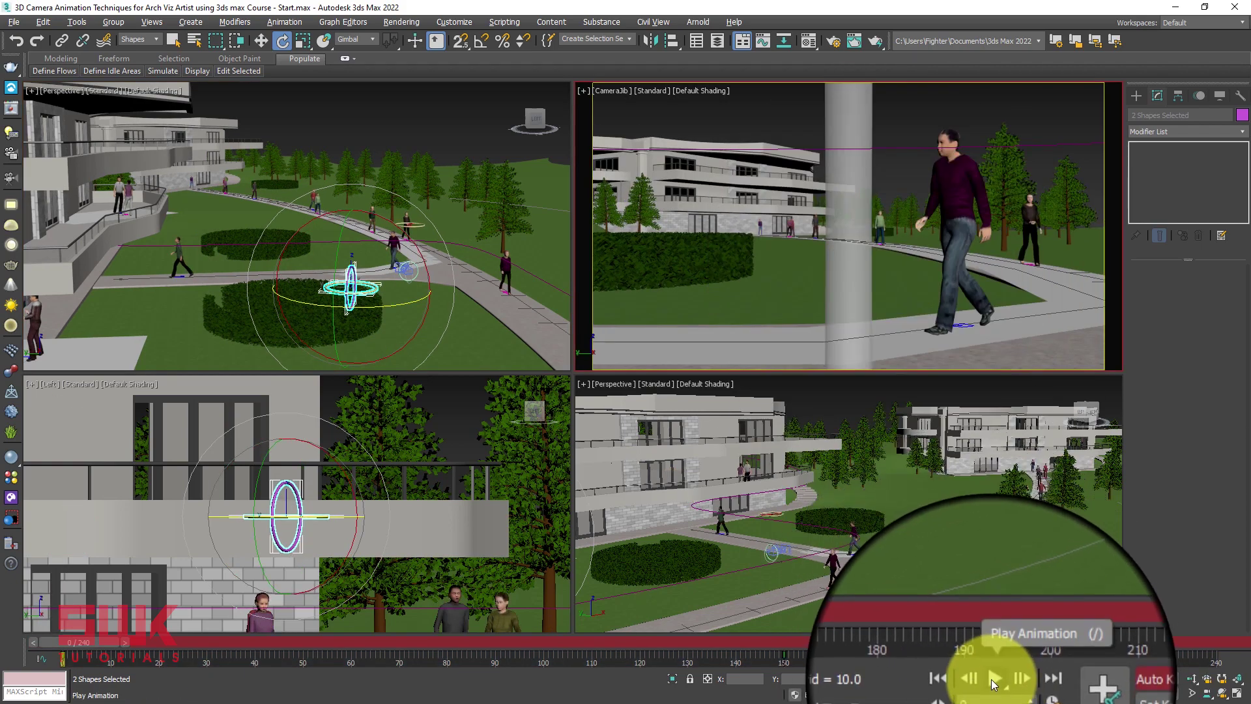
{"action": "left_click", "coordinate": [995, 680]}
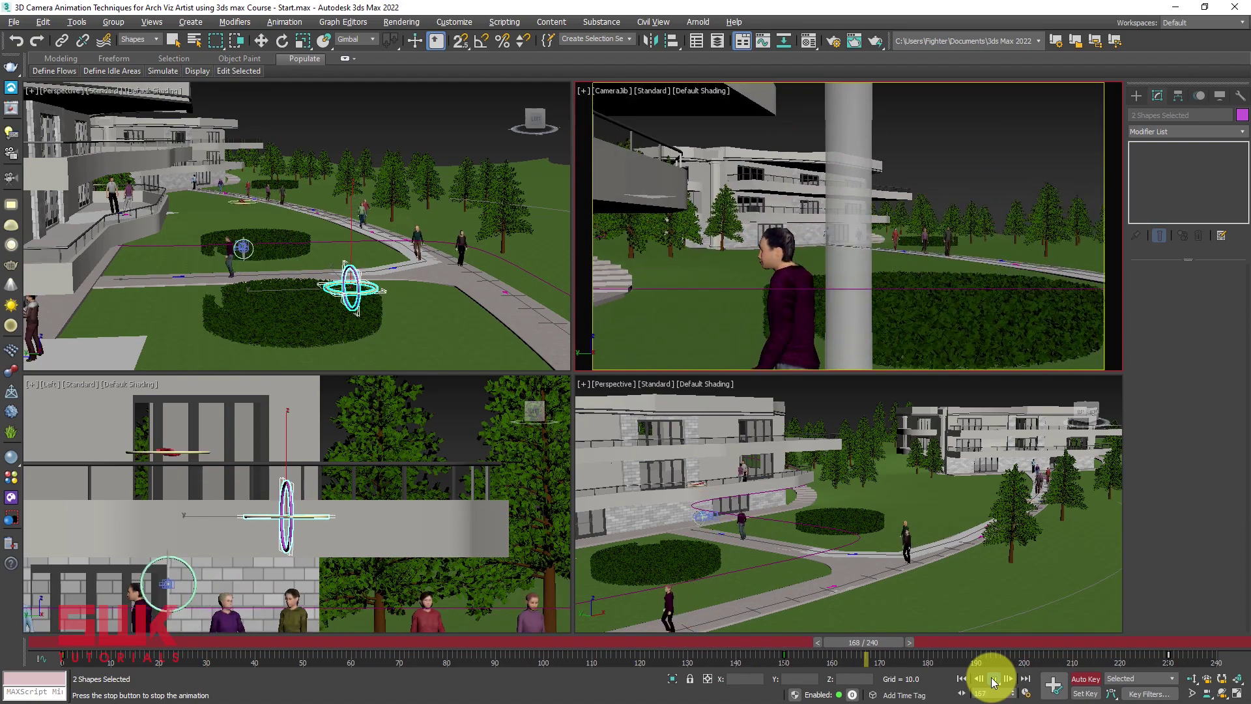
{"action": "left_click", "coordinate": [994, 680]}
{"action": "key", "text": "e"}
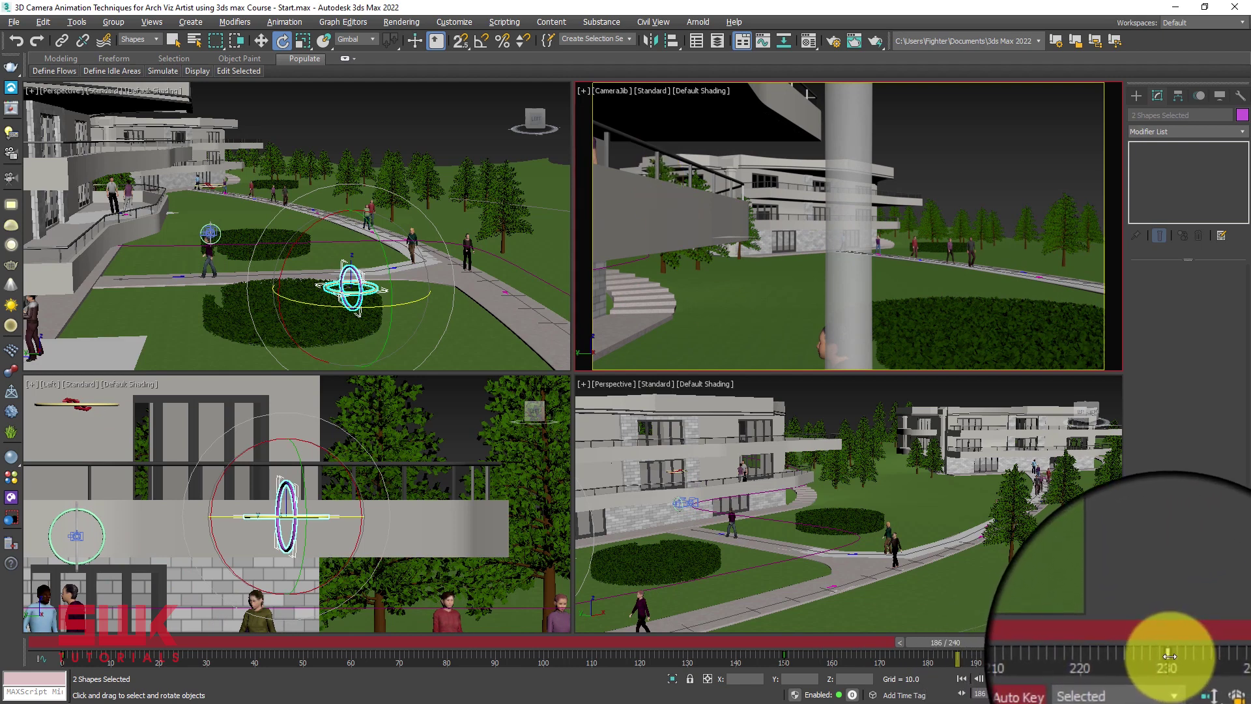
{"action": "left_click_drag", "start_coordinate": [1170, 656], "coordinate": [1216, 663]}
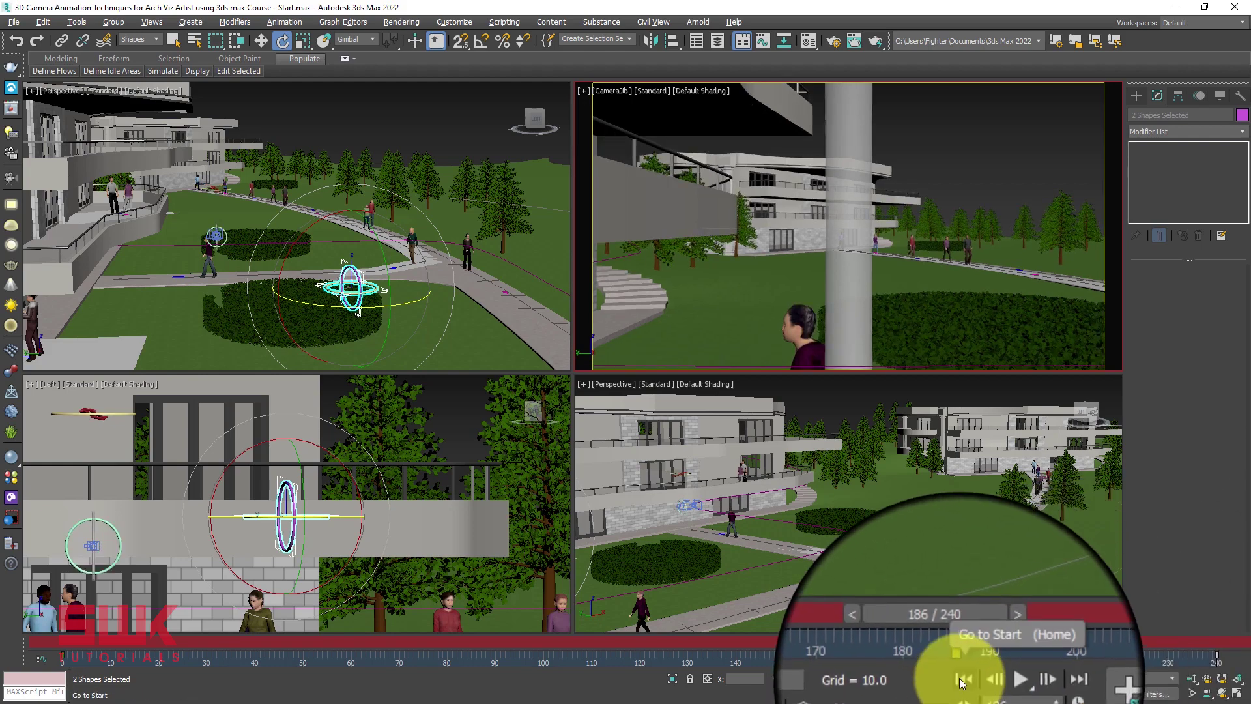
Maximize the CameraJib view and play the slower camera move from the first frame.
{"action": "left_click", "coordinate": [962, 679]}
{"action": "right_click", "coordinate": [748, 298]}
{"action": "key", "text": "Escape"}
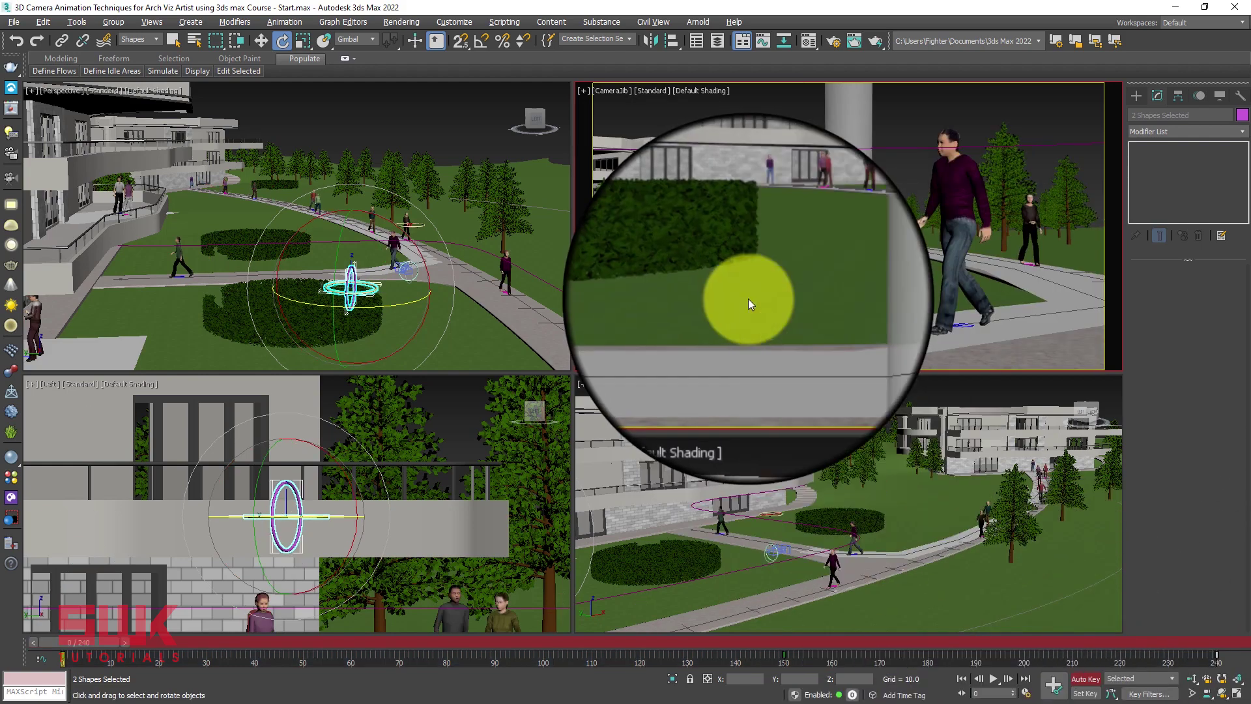
{"action": "key", "text": "alt+w"}
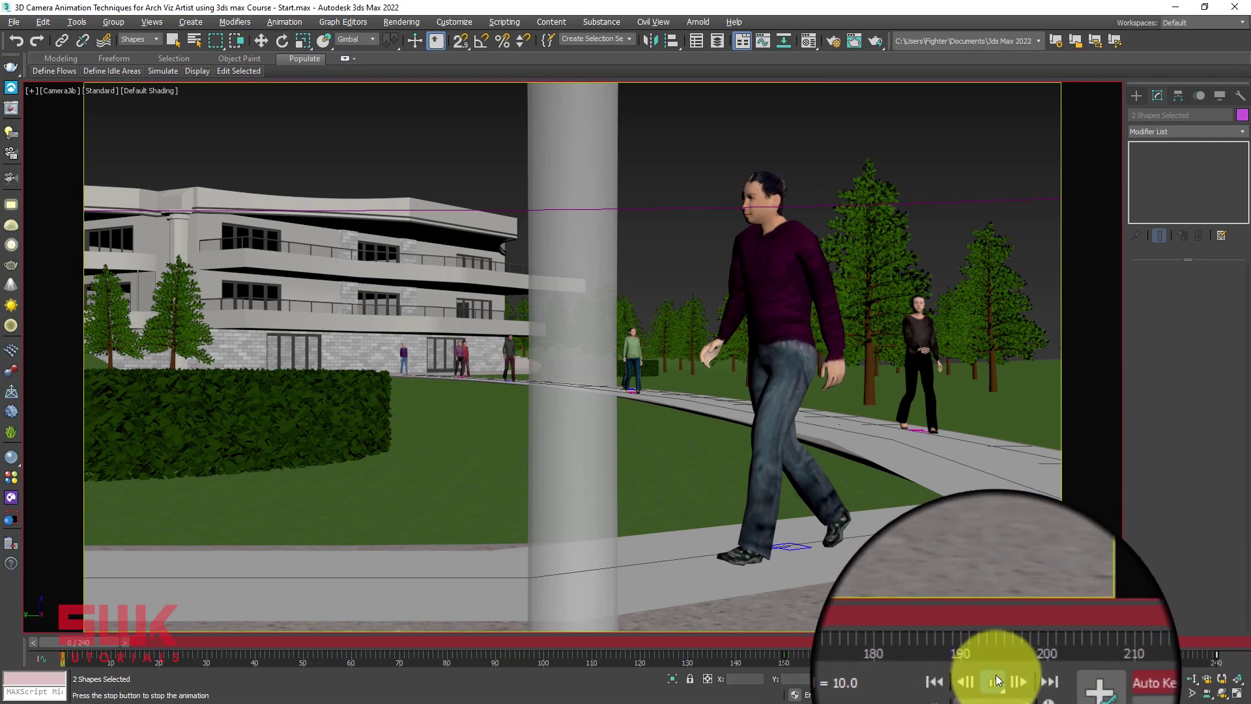
{"action": "left_click", "coordinate": [993, 678]}
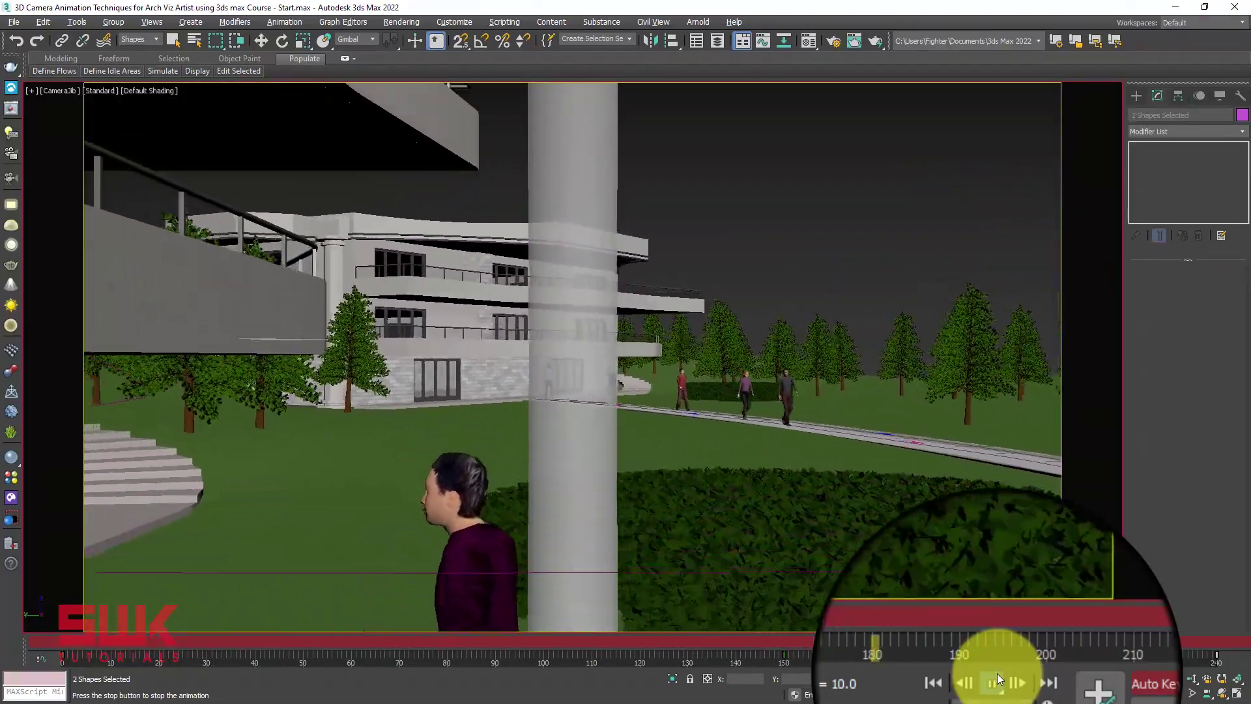
{"action": "left_click", "coordinate": [996, 682]}
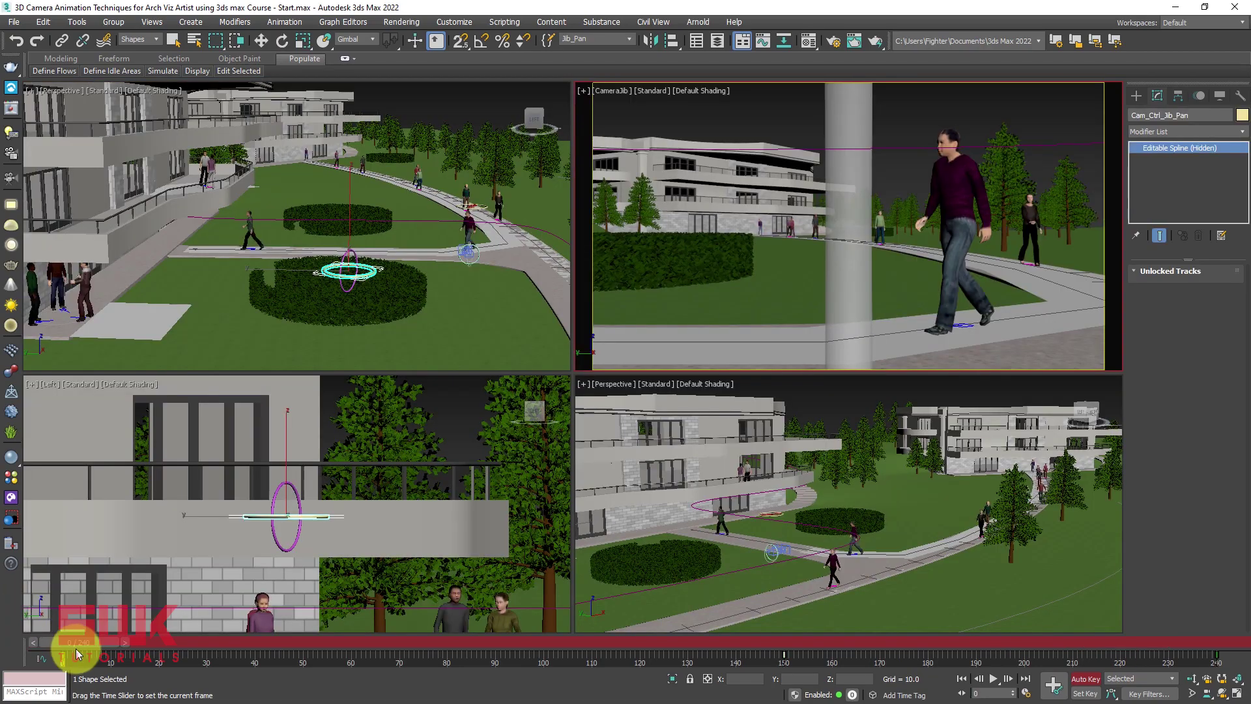
Open the Curve Editor for the jib pan control, enlarge it over the lower viewports, and frame the whole Z Rotation curve.
{"action": "left_click_drag", "start_coordinate": [62, 643], "coordinate": [19, 647]}
{"action": "key", "text": "e"}
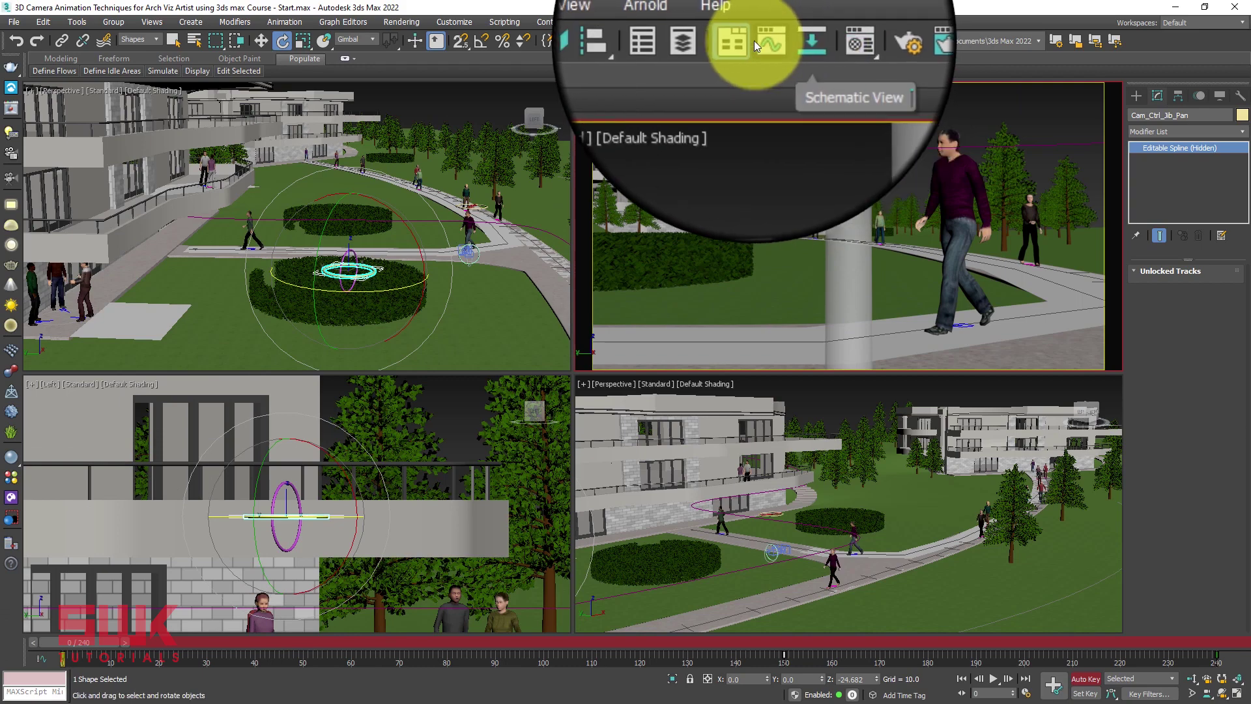
{"action": "left_click", "coordinate": [761, 40]}
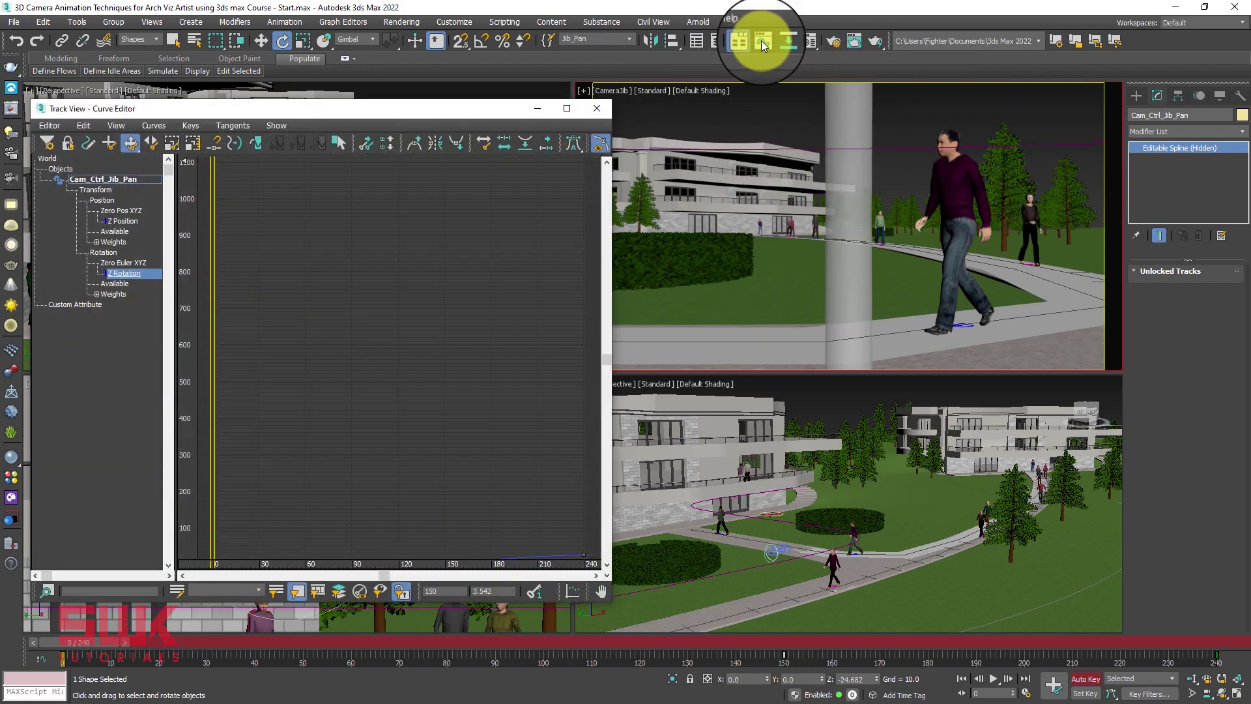
{"action": "left_click_drag", "start_coordinate": [607, 600], "coordinate": [1096, 621]}
{"action": "left_click_drag", "start_coordinate": [782, 101], "coordinate": [691, 321]}
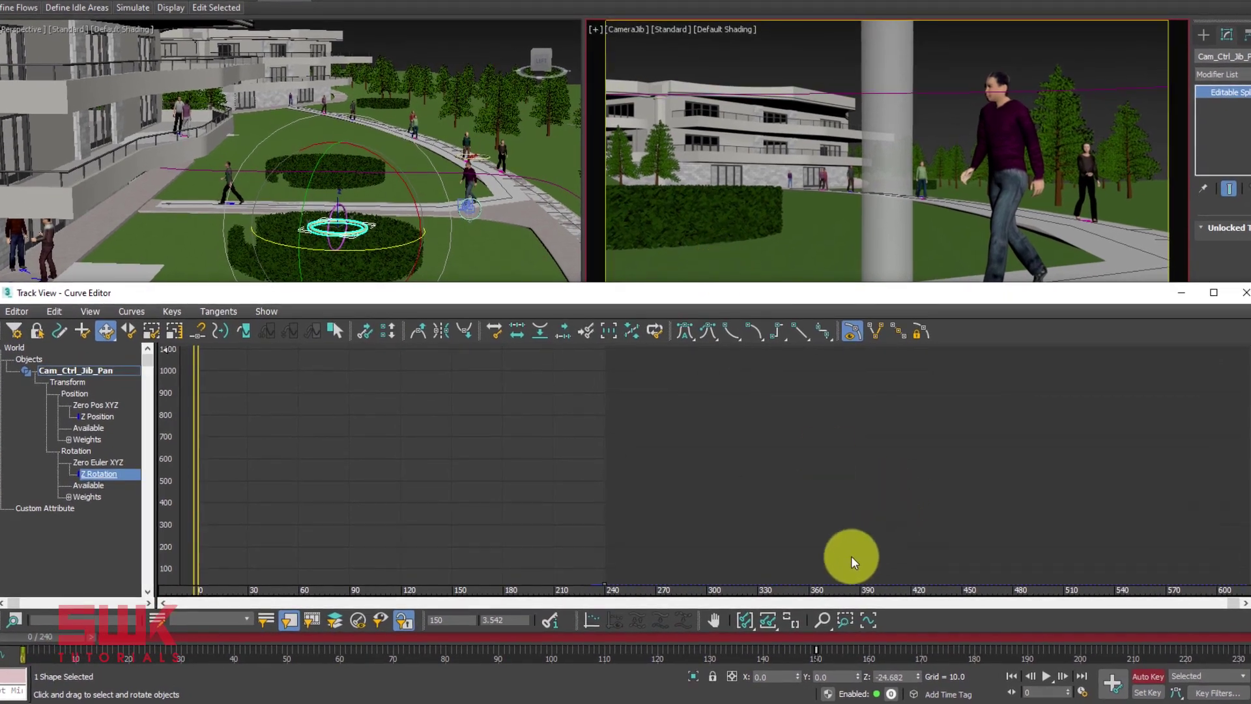
{"action": "left_click", "coordinate": [793, 627]}
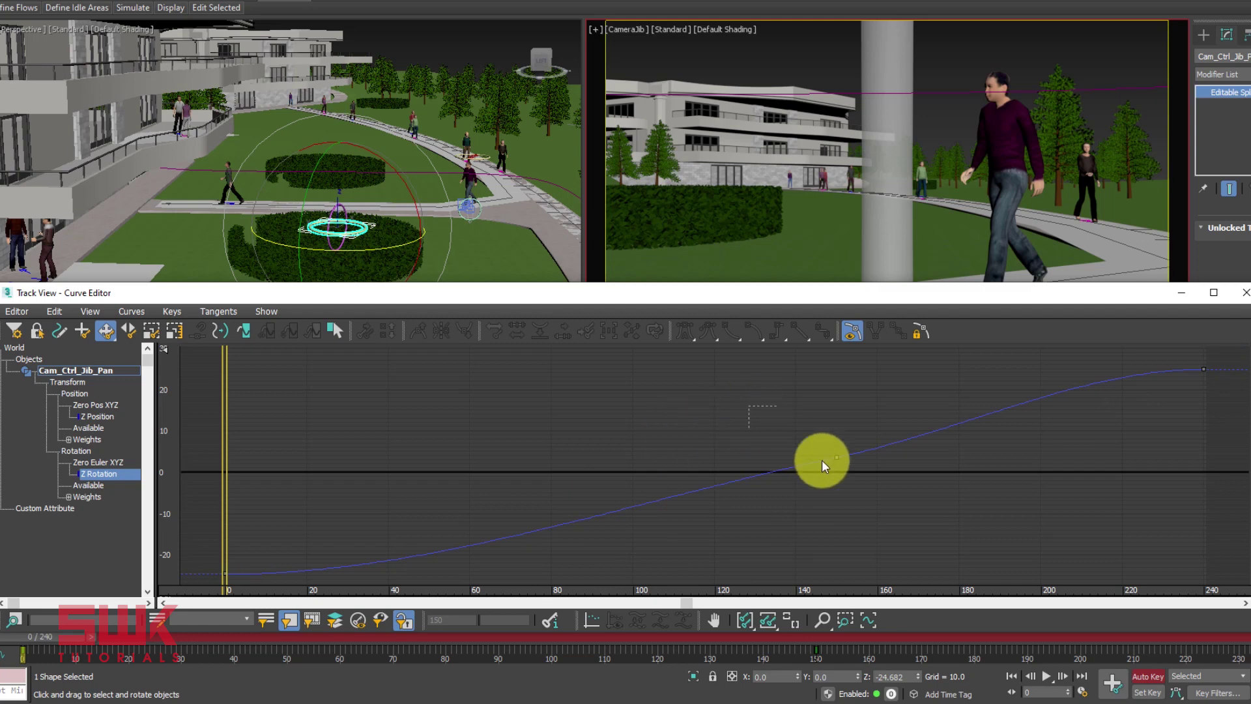
Examine the jib pan control's Z Rotation keys at frames 0, 150 and 240 and their tangents.
{"action": "left_click_drag", "start_coordinate": [878, 497], "coordinate": [878, 496]}
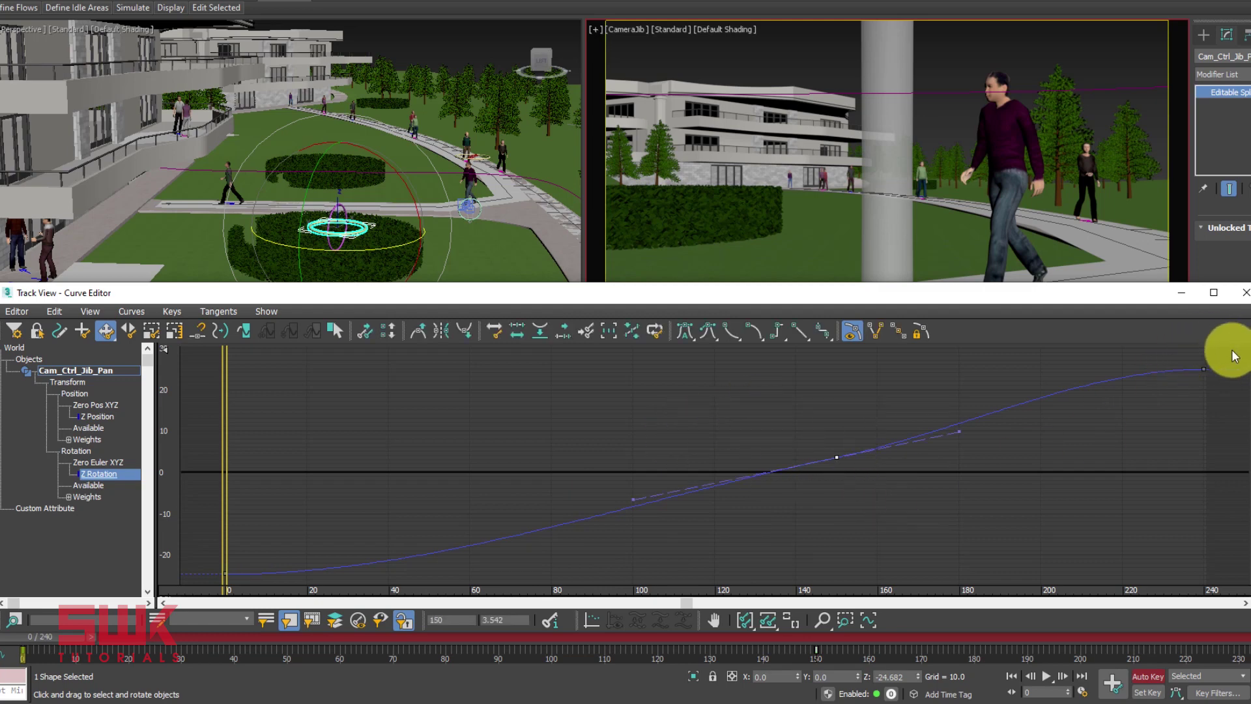
{"action": "left_click_drag", "start_coordinate": [1232, 356], "coordinate": [642, 566]}
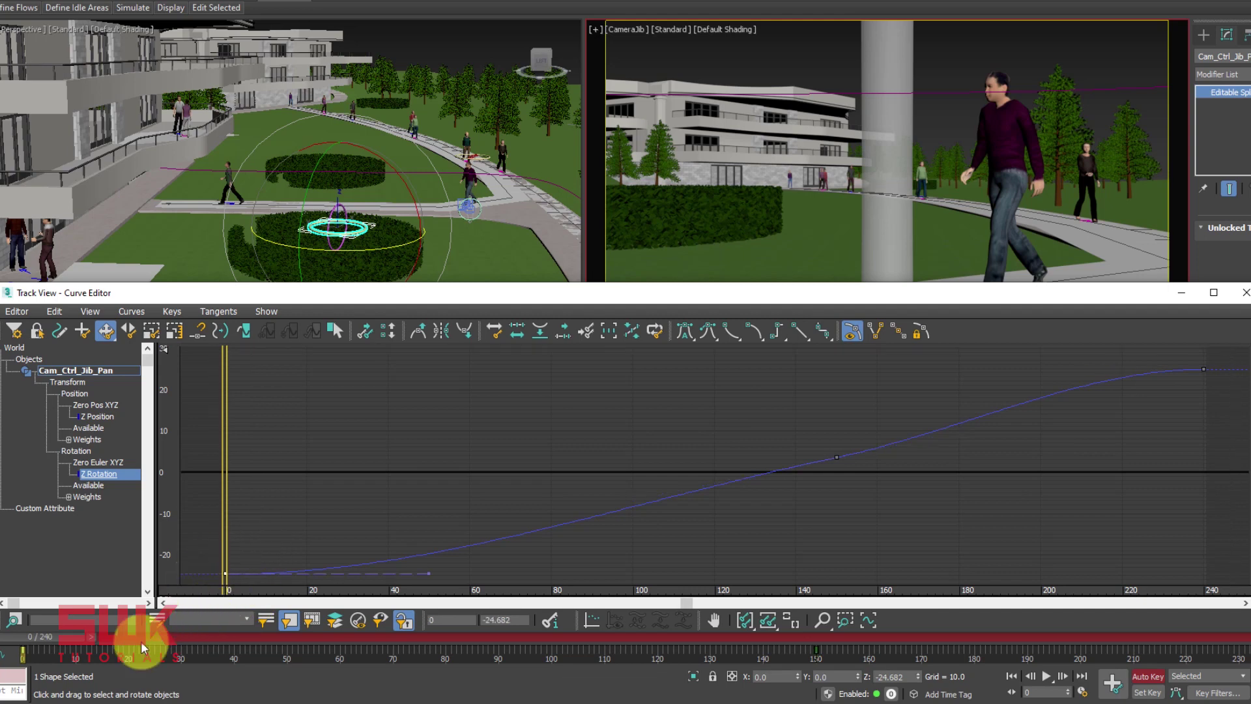
{"action": "left_click_drag", "start_coordinate": [692, 411], "coordinate": [896, 505]}
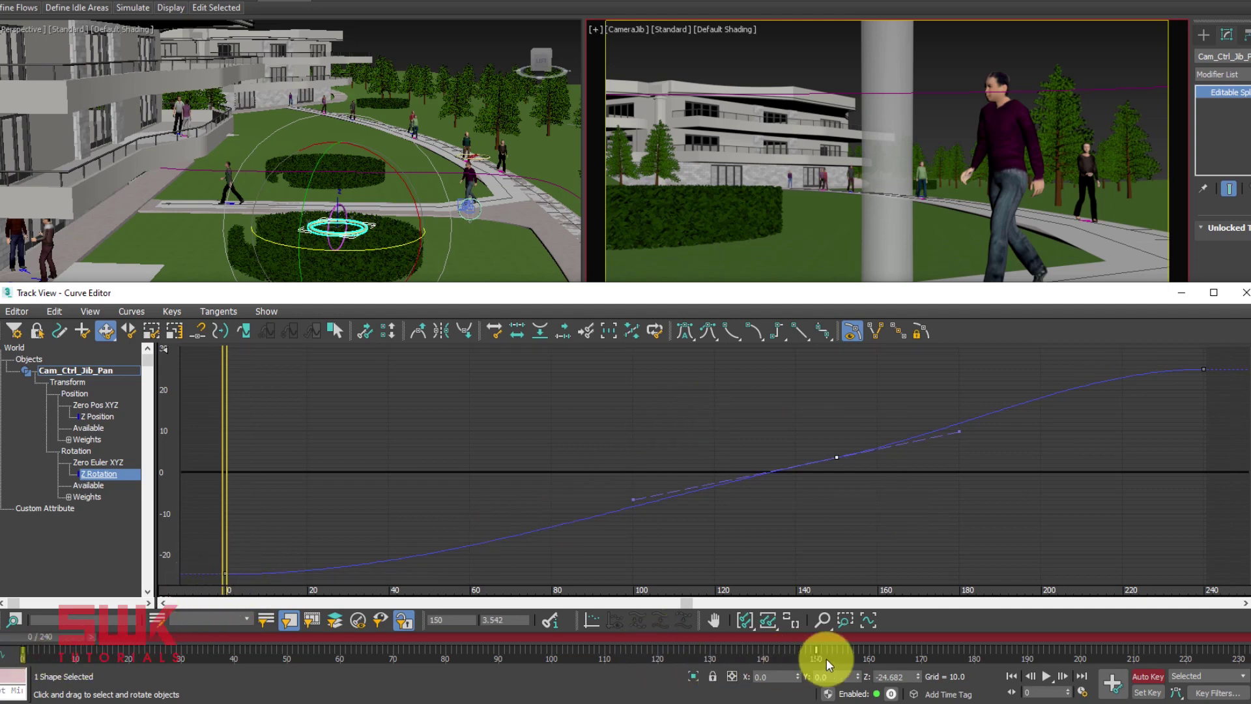
{"action": "left_click", "coordinate": [1204, 369]}
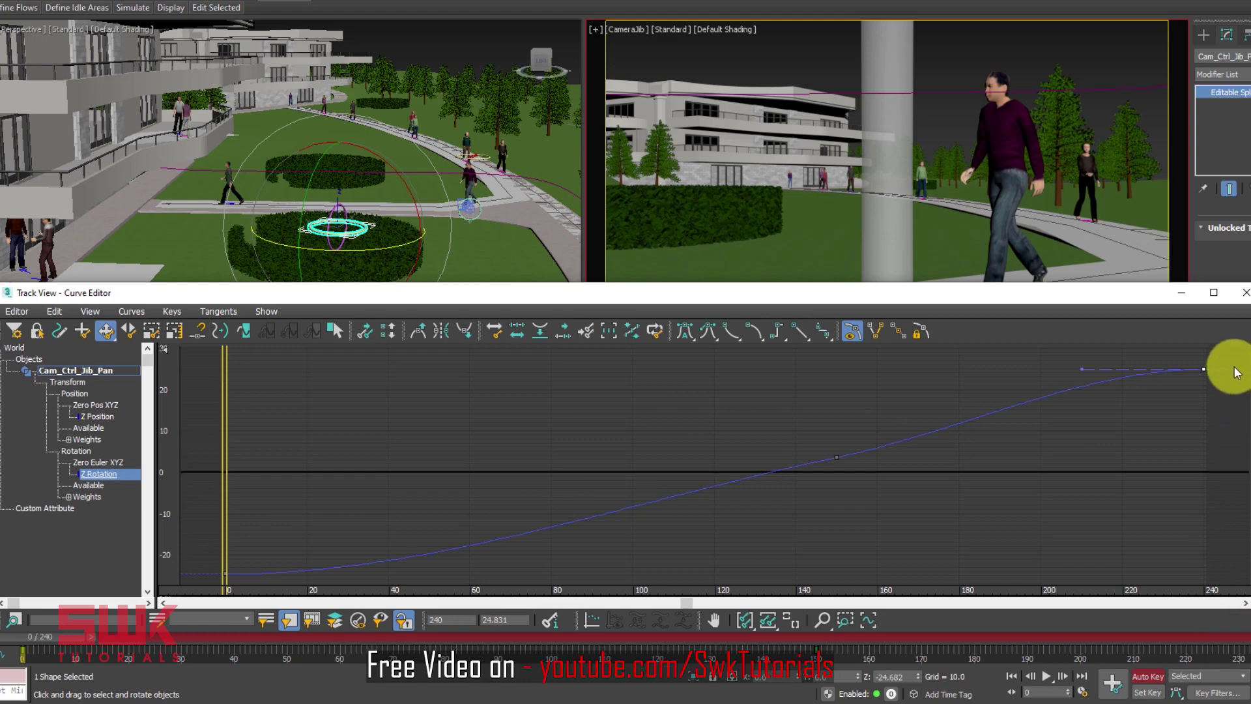
{"action": "left_click", "coordinate": [708, 401]}
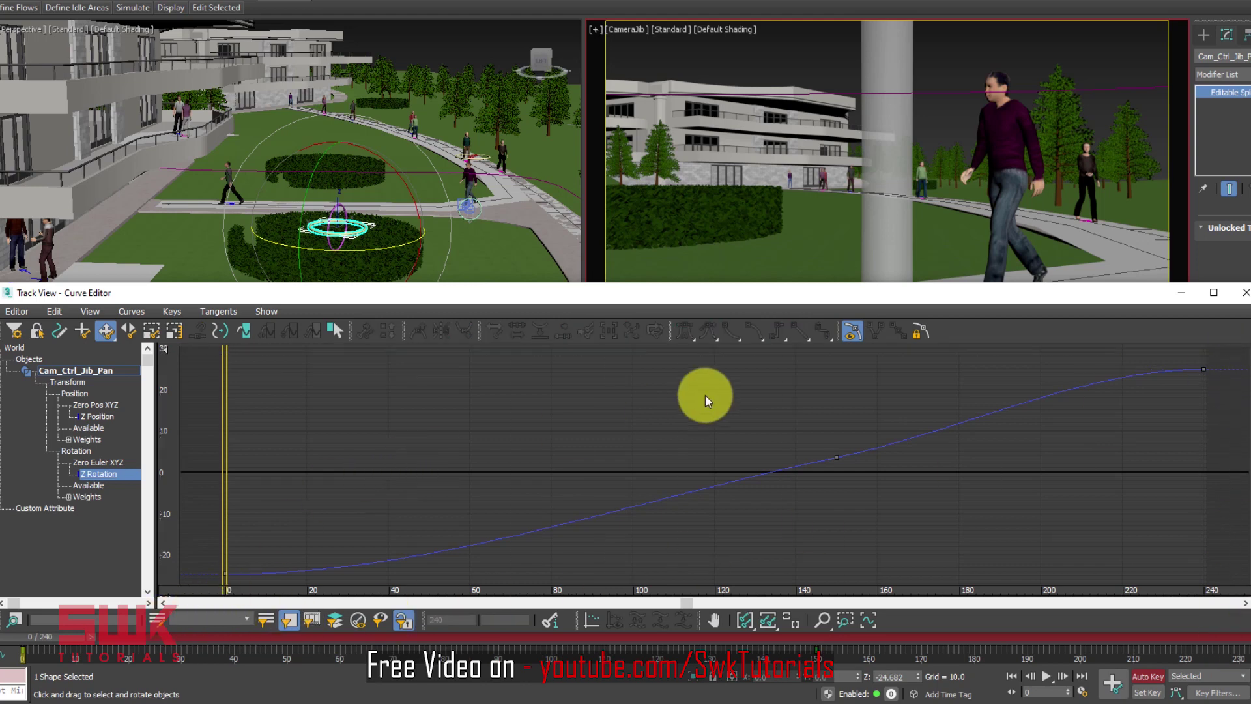
Set all of the jib pan control's Z Rotation keys to linear tangents.
{"action": "left_click_drag", "start_coordinate": [1226, 363], "coordinate": [355, 588]}
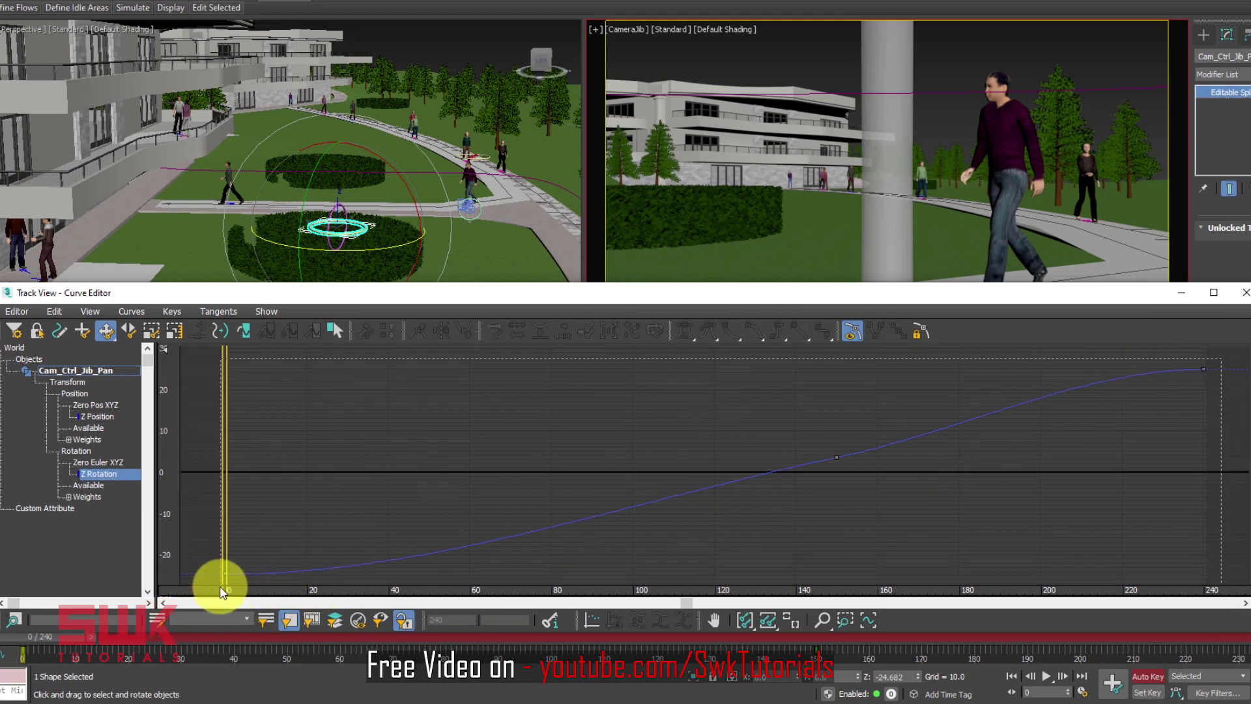
{"action": "left_click_drag", "start_coordinate": [217, 587], "coordinate": [219, 588]}
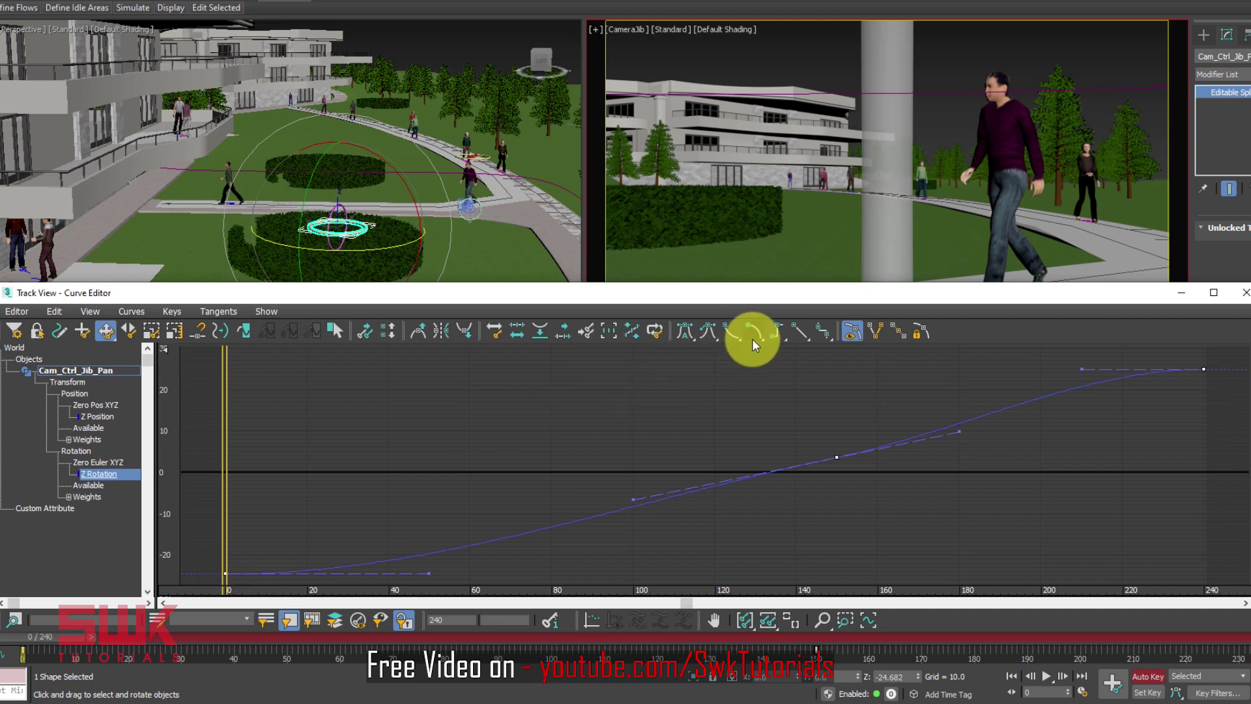
{"action": "left_click", "coordinate": [803, 332]}
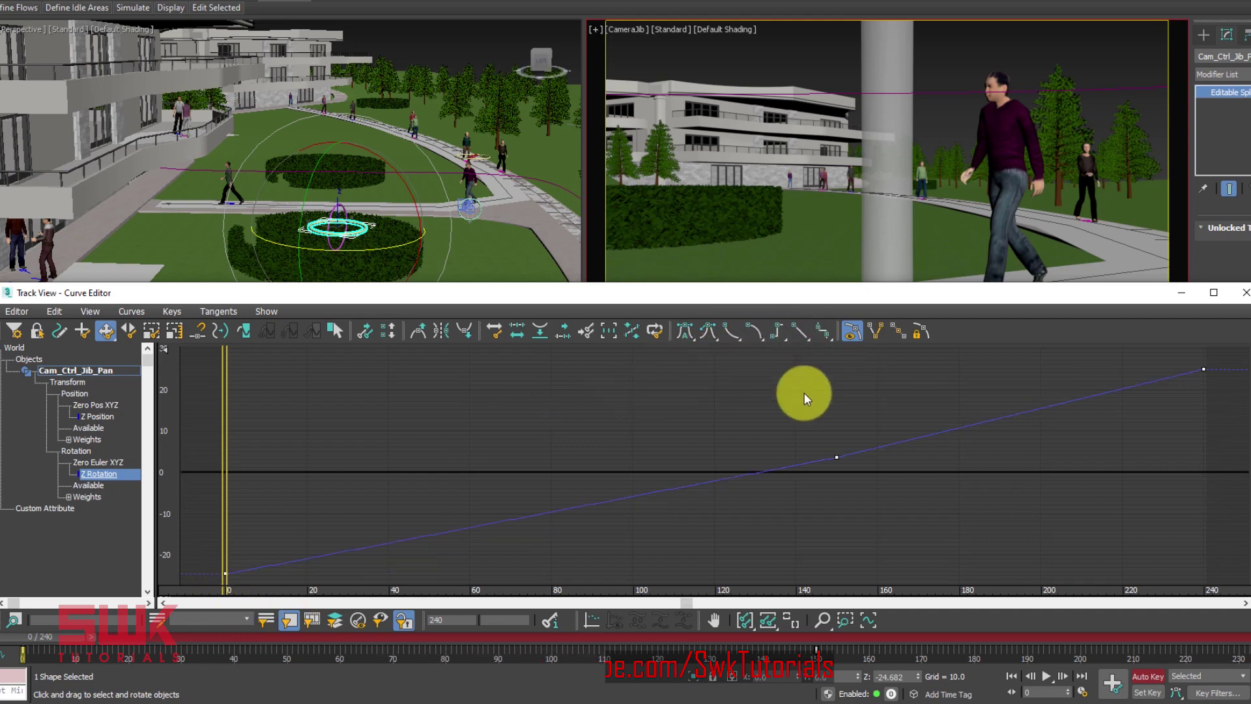
Delete the jib pan control's Z Rotation key at frame 150 and select the remaining keys at frames 0 and 240.
{"action": "left_click", "coordinate": [746, 519]}
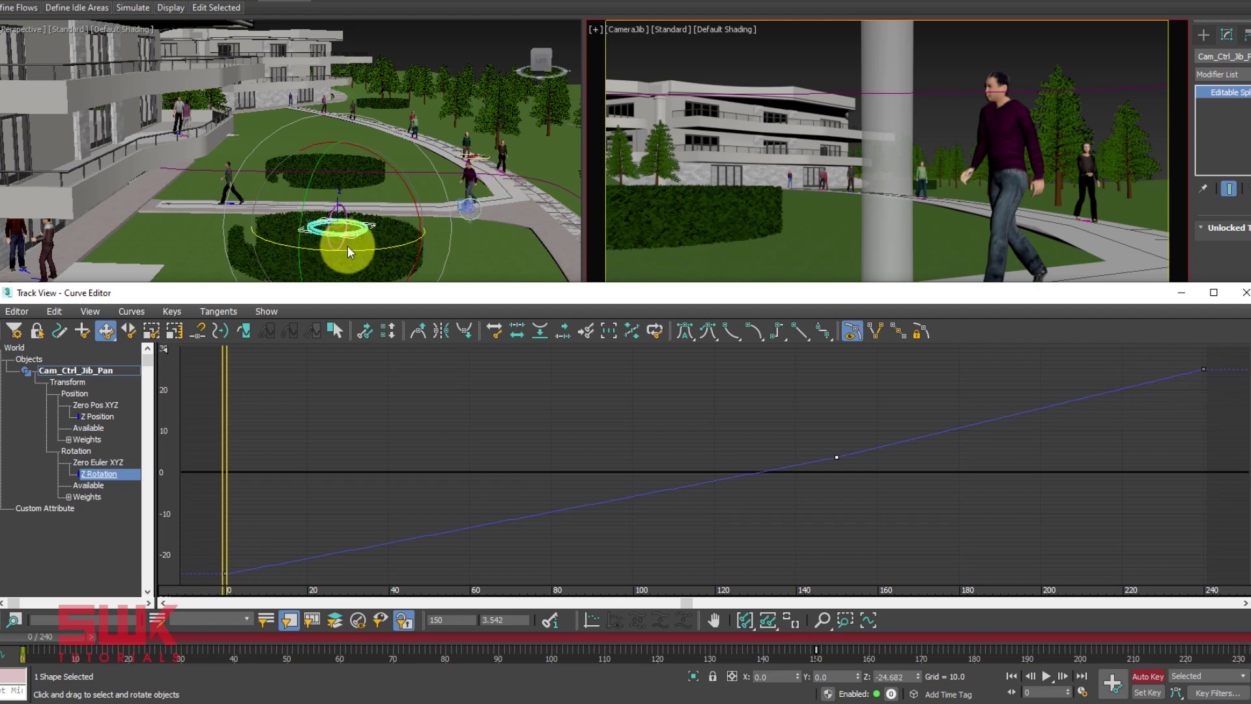
{"action": "key", "text": "Delete"}
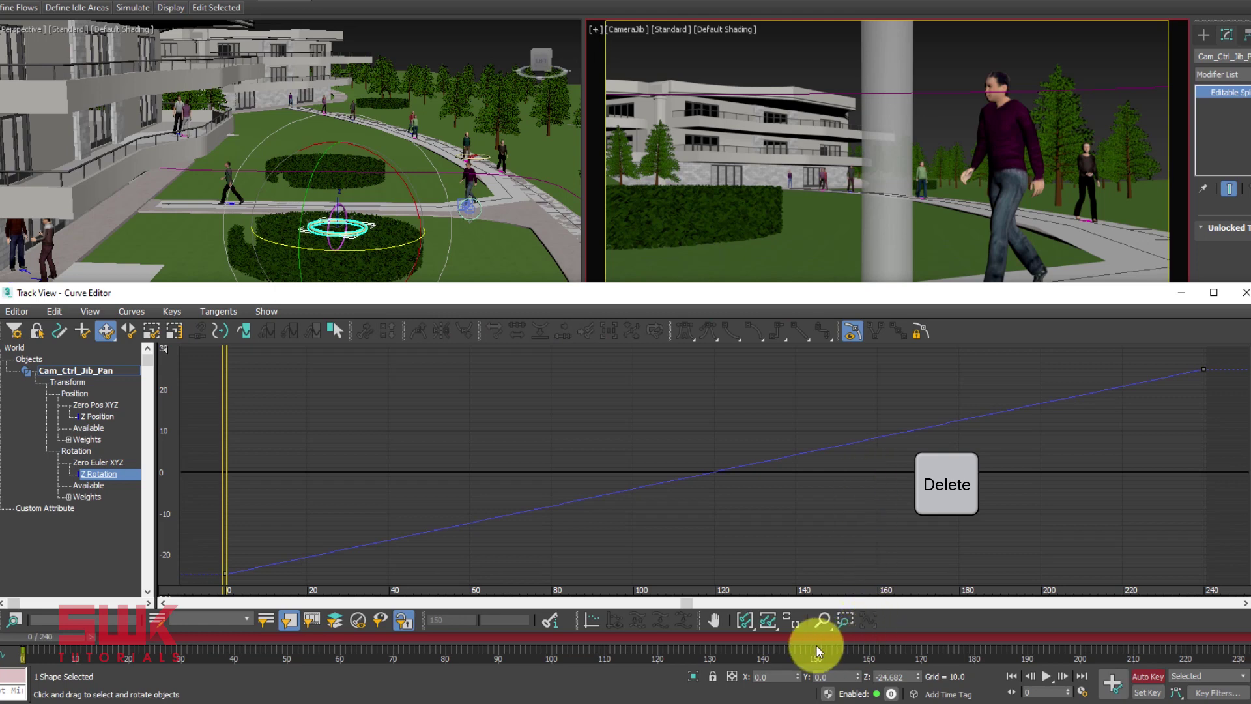
{"action": "key", "text": "ctrl+z"}
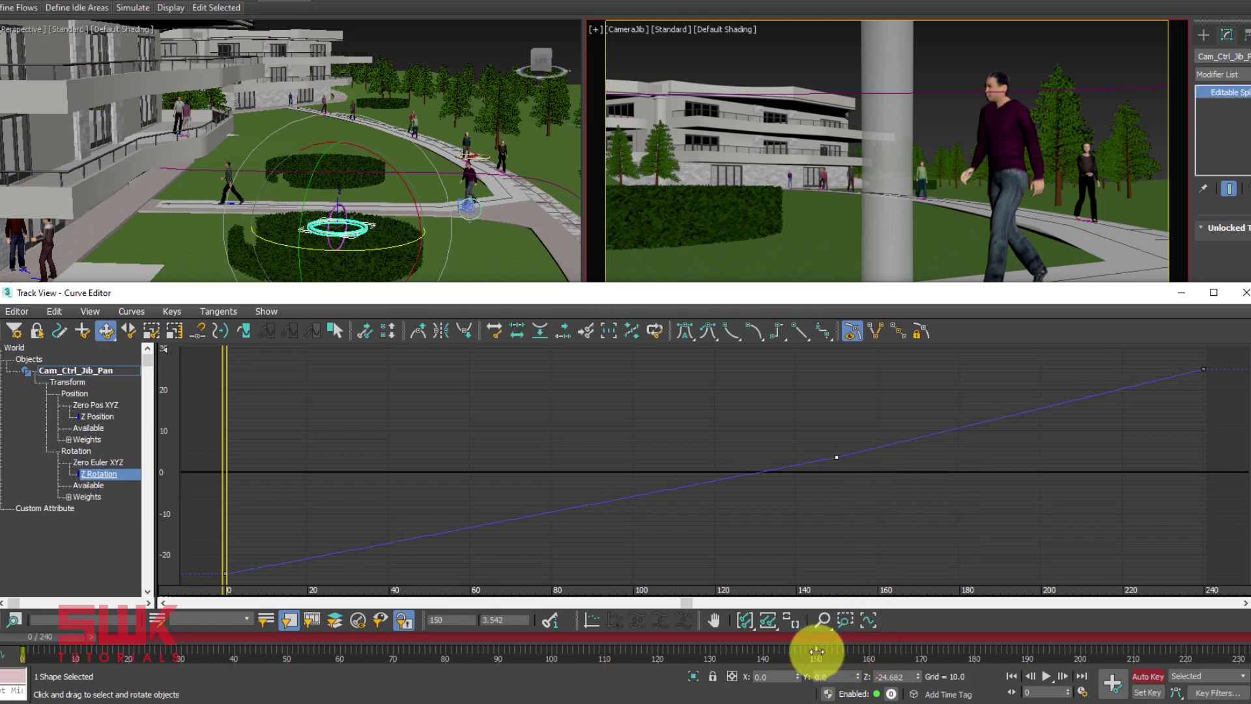
{"action": "left_click", "coordinate": [816, 650]}
{"action": "right_click", "coordinate": [816, 650]}
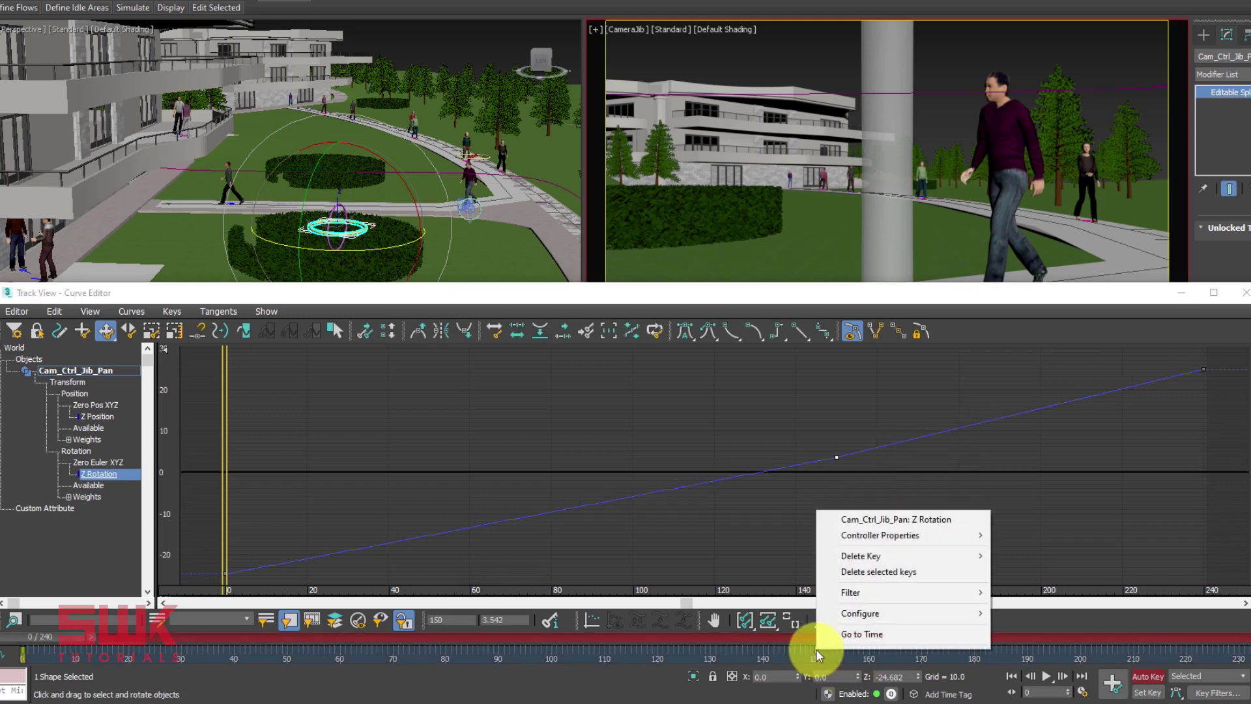
{"action": "left_click", "coordinate": [887, 579]}
{"action": "left_click_drag", "start_coordinate": [1224, 359], "coordinate": [209, 586]}
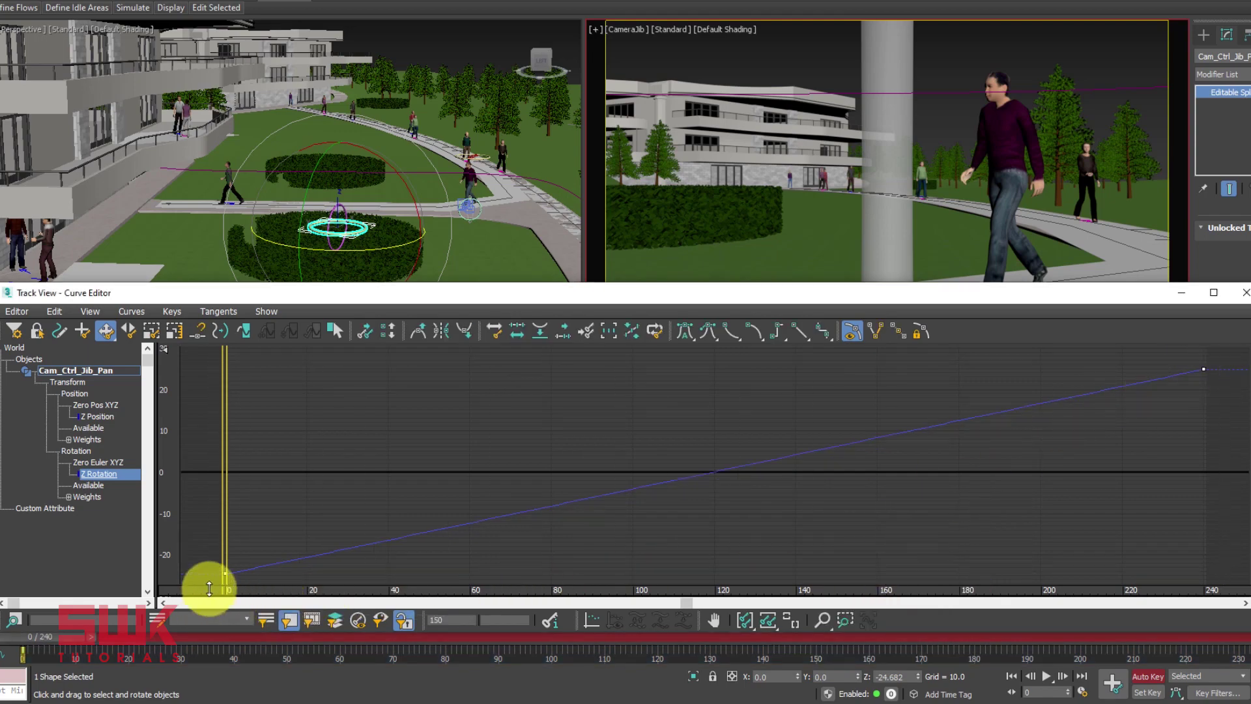
Minimize the Curve Editor and make the CameraJib view active.
{"action": "left_click", "coordinate": [1183, 295]}
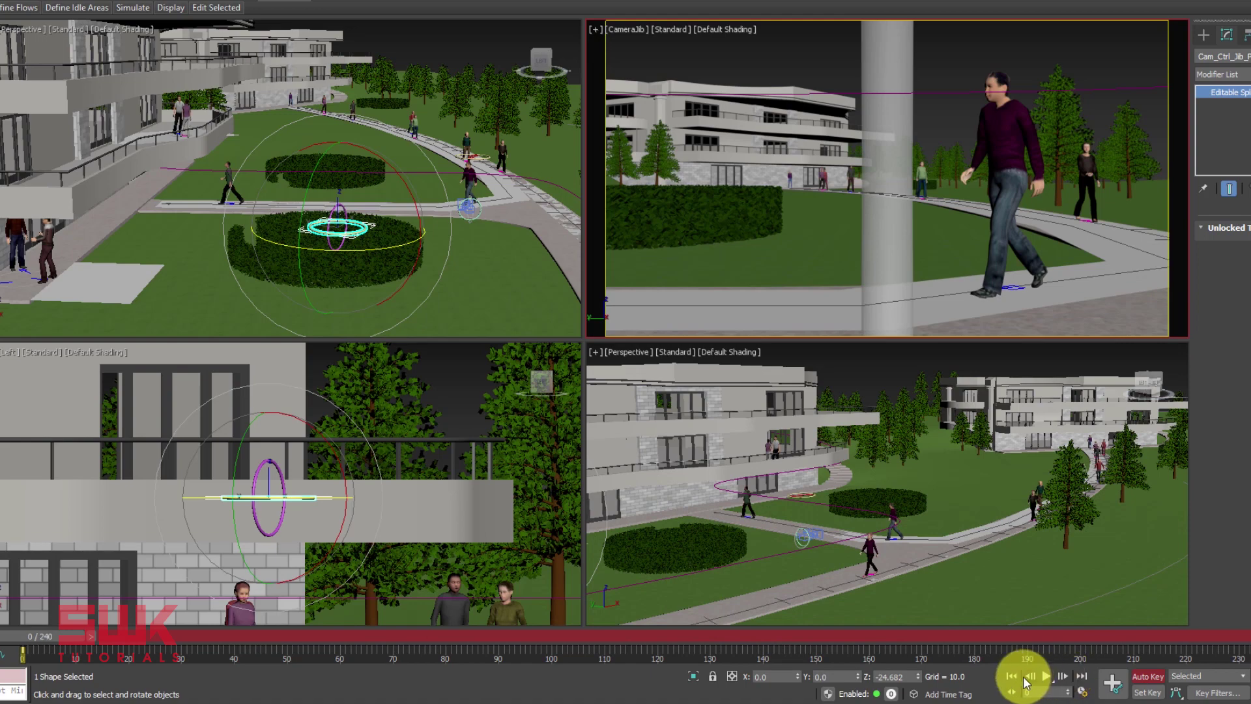
{"action": "right_click", "coordinate": [1048, 311]}
{"action": "left_click", "coordinate": [1042, 310]}
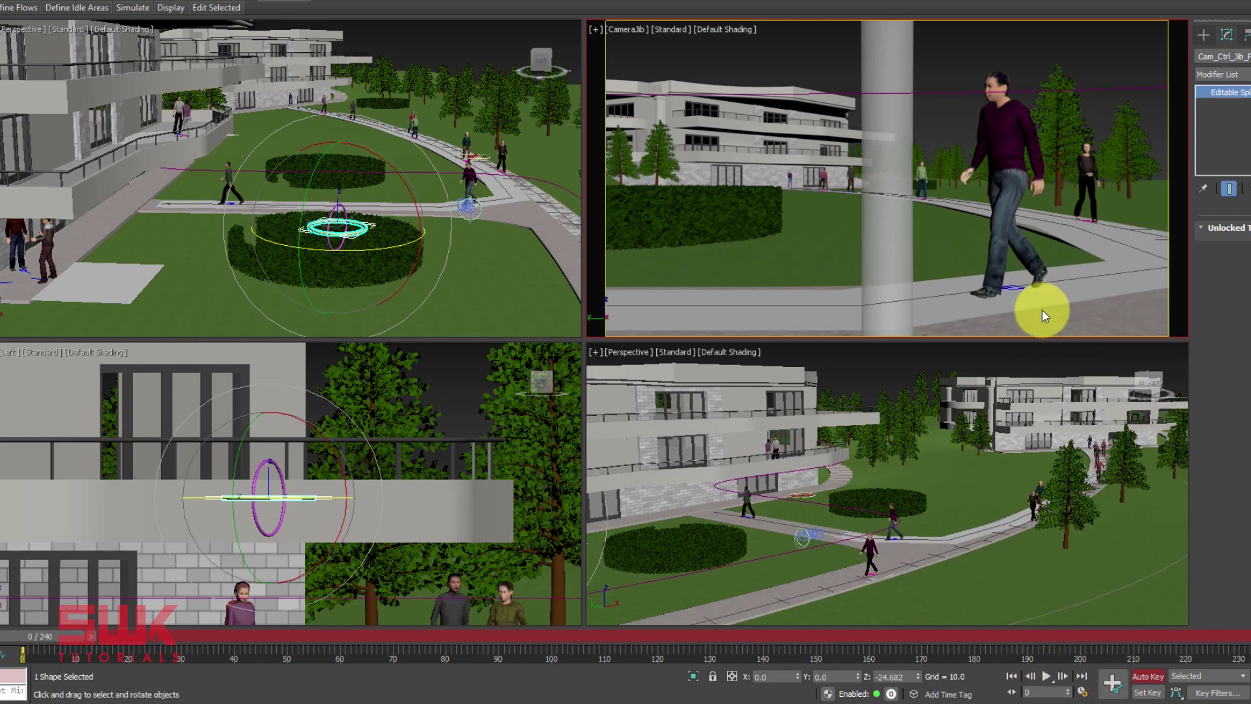
Play the animation in the maximized CameraJib view and scrub back to frame 54 to review the camera move.
{"action": "key", "text": "alt+w"}
{"action": "left_click", "coordinate": [1046, 677]}
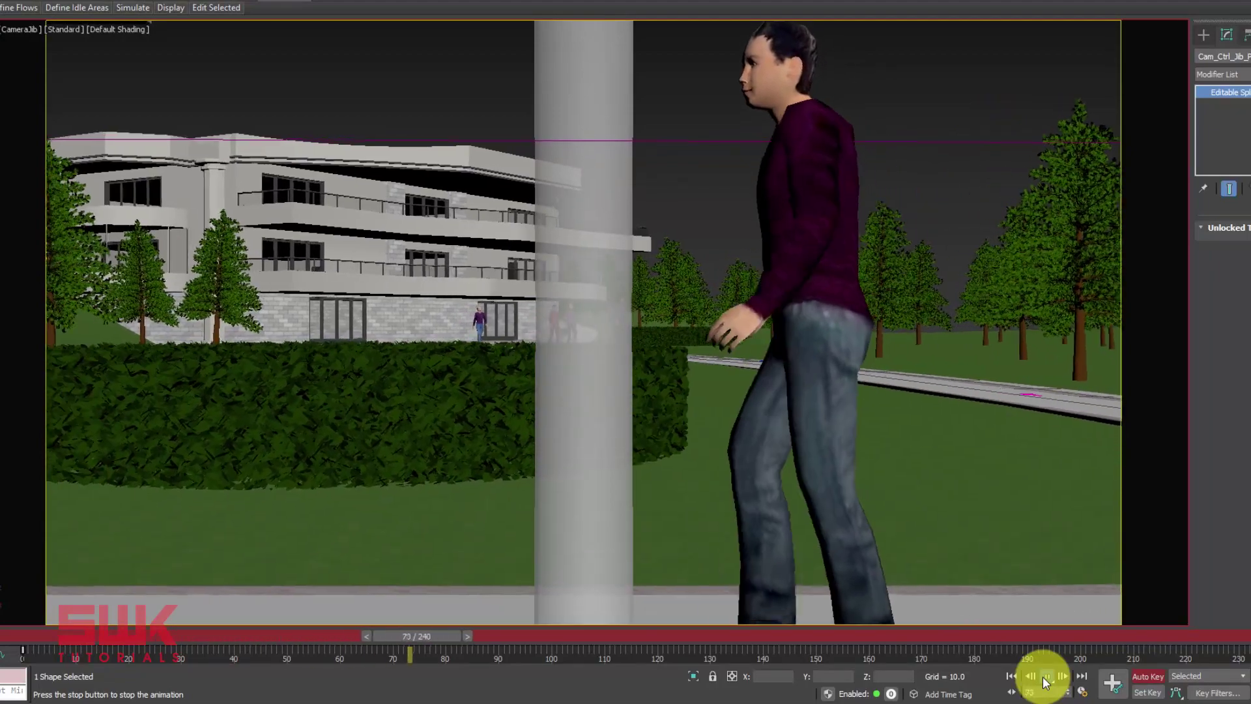
{"action": "left_click", "coordinate": [1044, 677]}
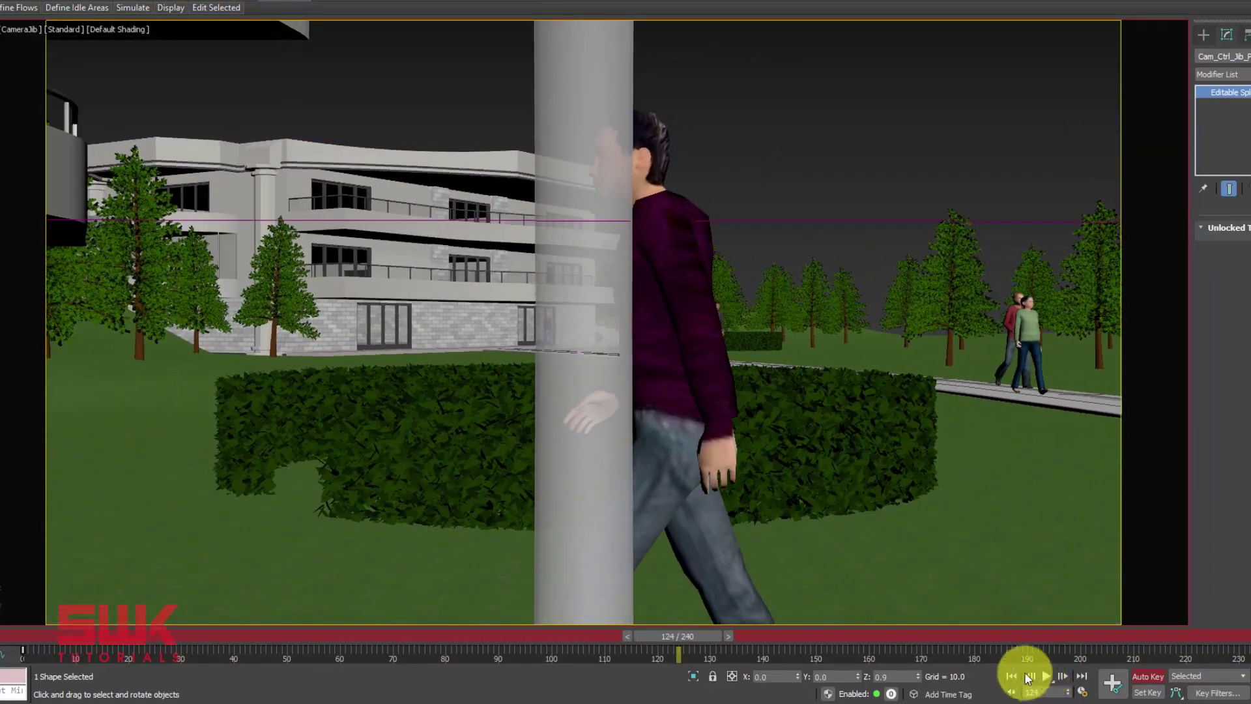
{"action": "left_click_drag", "start_coordinate": [678, 636], "coordinate": [422, 636]}
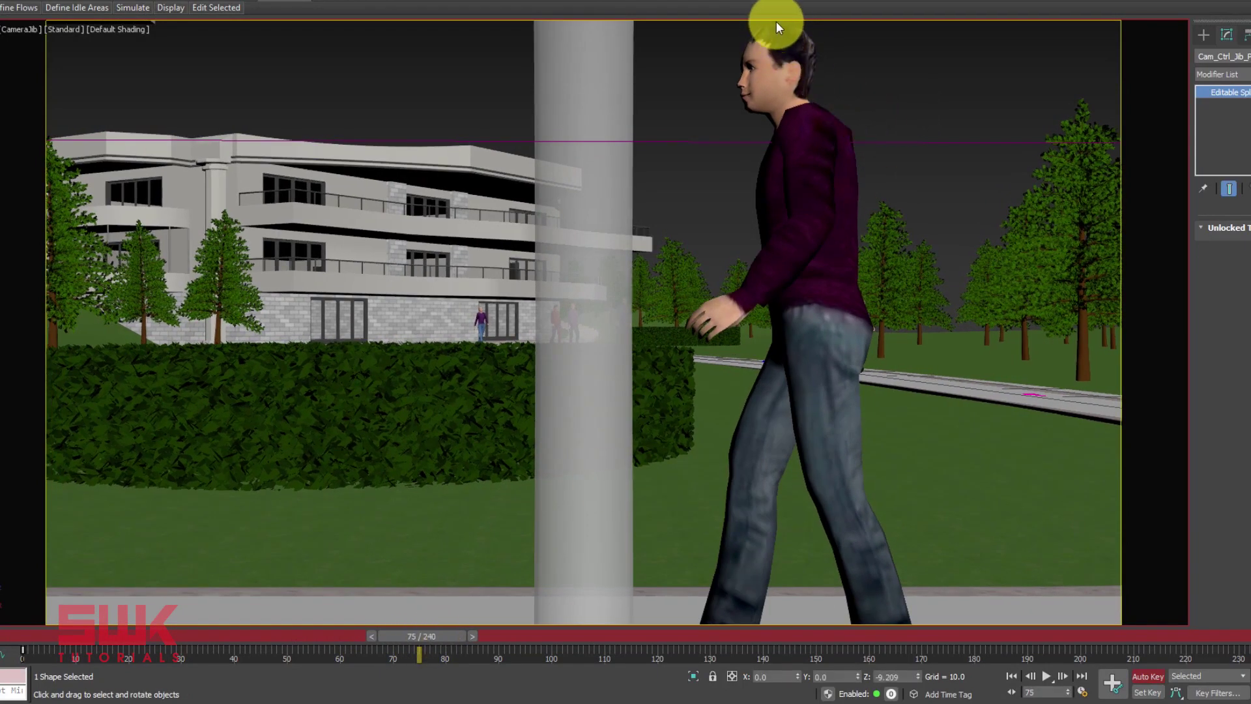
{"action": "left_click_drag", "start_coordinate": [384, 636], "coordinate": [289, 636]}
{"action": "key", "text": "alt+w"}
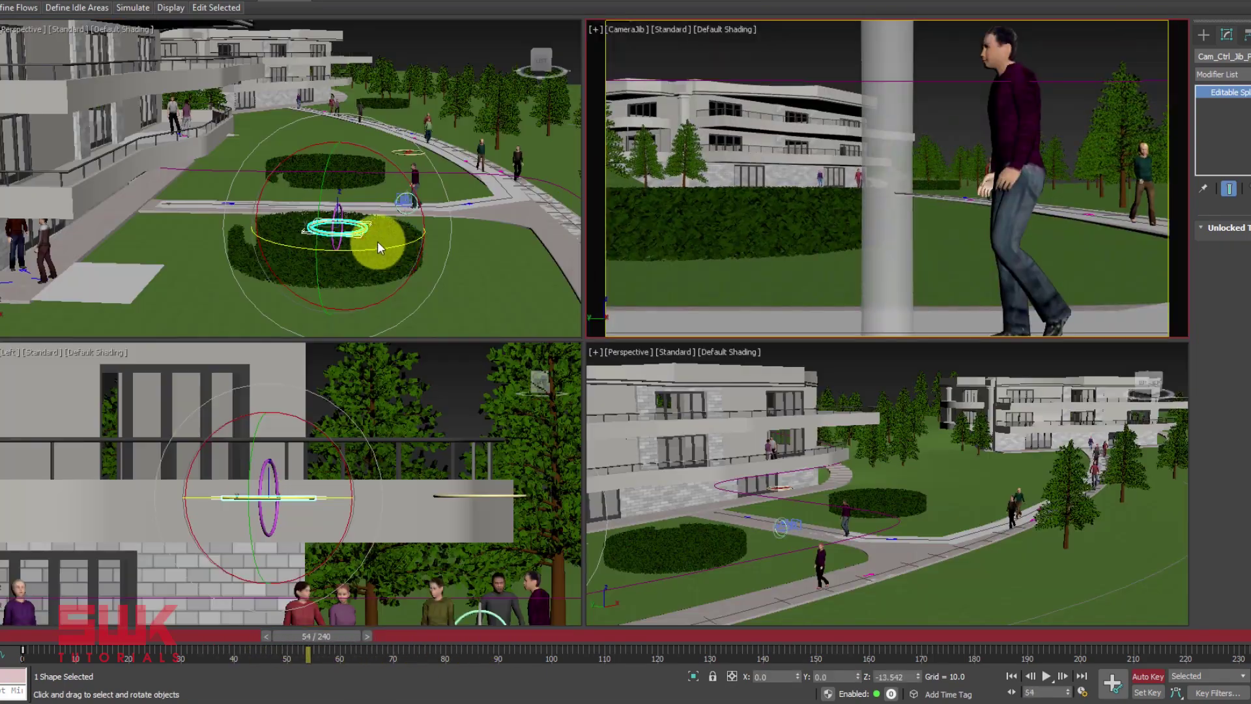
Select the jib tilt control and bring up its Y Rotation curve in the Curve Editor at frame 150.
{"action": "left_click", "coordinate": [412, 70]}
{"action": "left_click", "coordinate": [334, 208]}
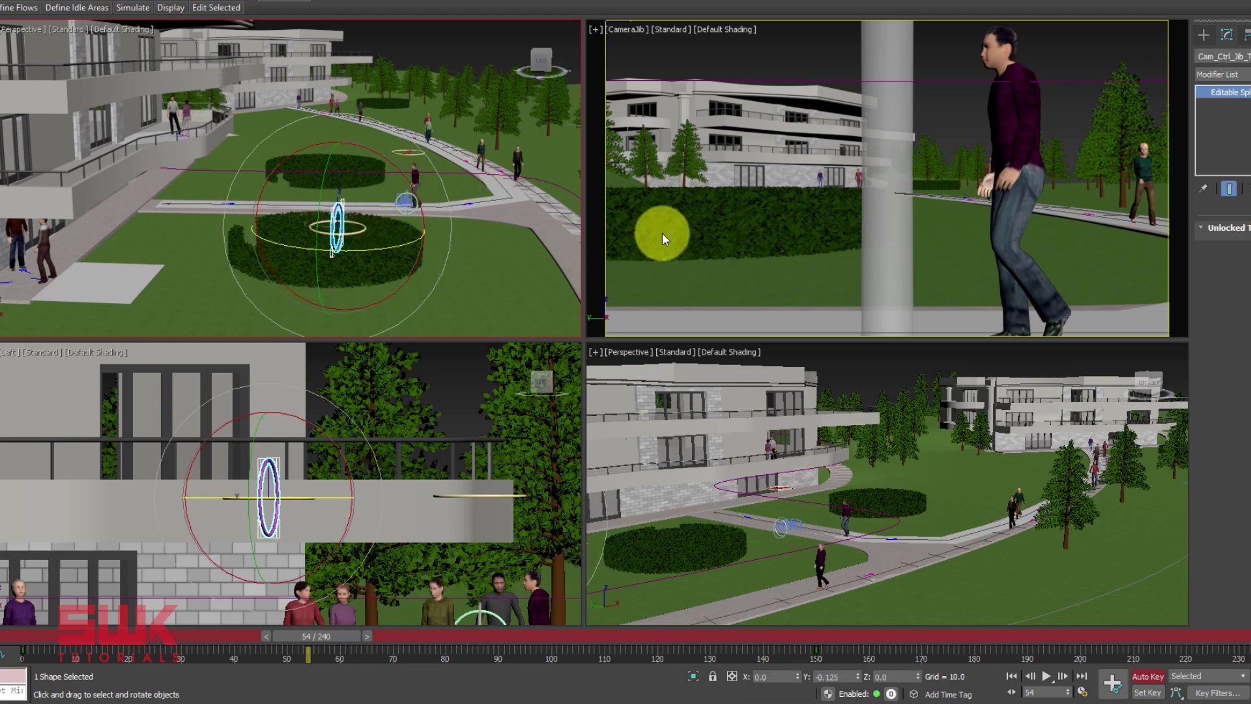
{"action": "key", "text": "alt+w"}
{"action": "left_click_drag", "start_coordinate": [307, 647], "coordinate": [810, 679]}
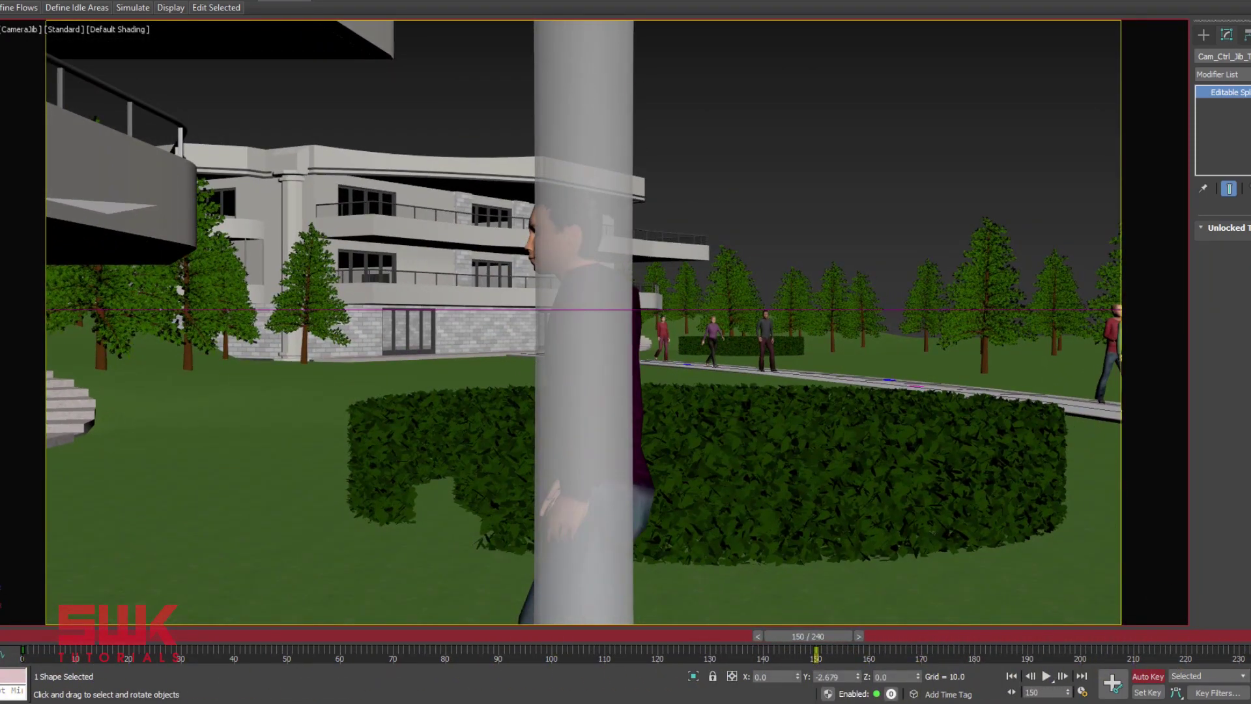
{"action": "left_click_drag", "start_coordinate": [586, 378], "coordinate": [479, 283]}
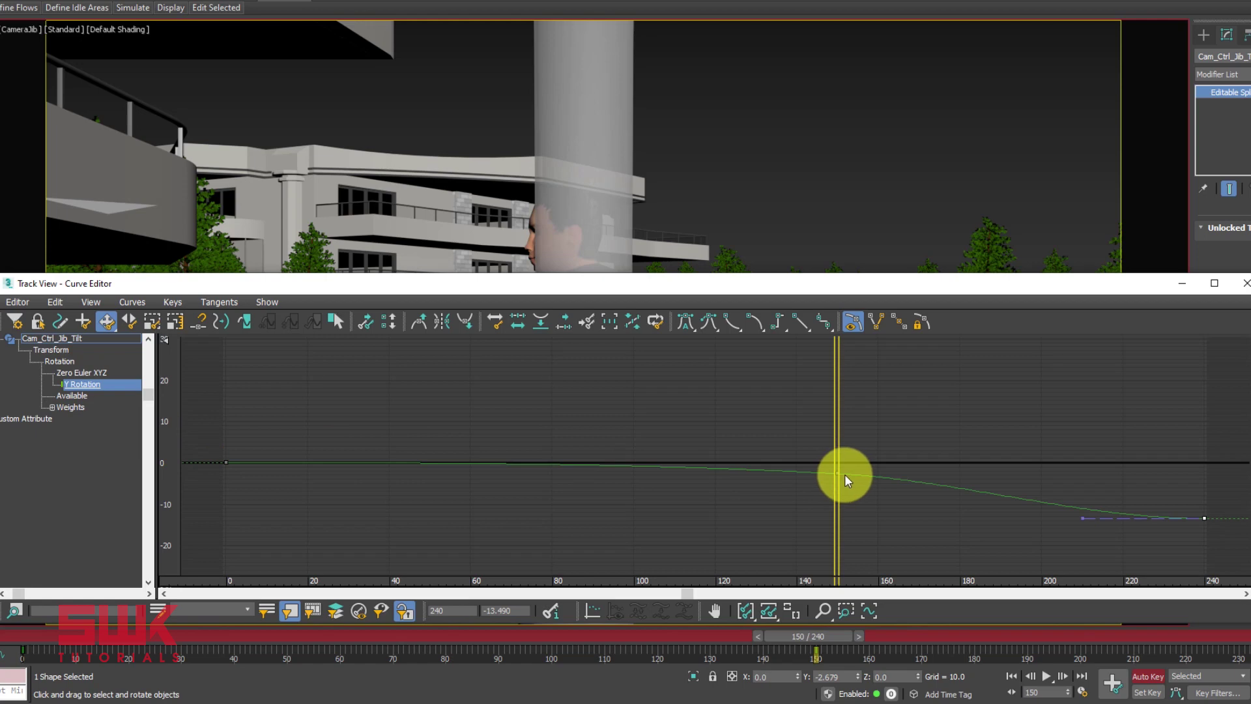
Restore the four-view layout and scrub from frame 0 to 63 to compare the tilt curve with the CameraJib view.
{"action": "left_click_drag", "start_coordinate": [57, 637], "coordinate": [6, 644]}
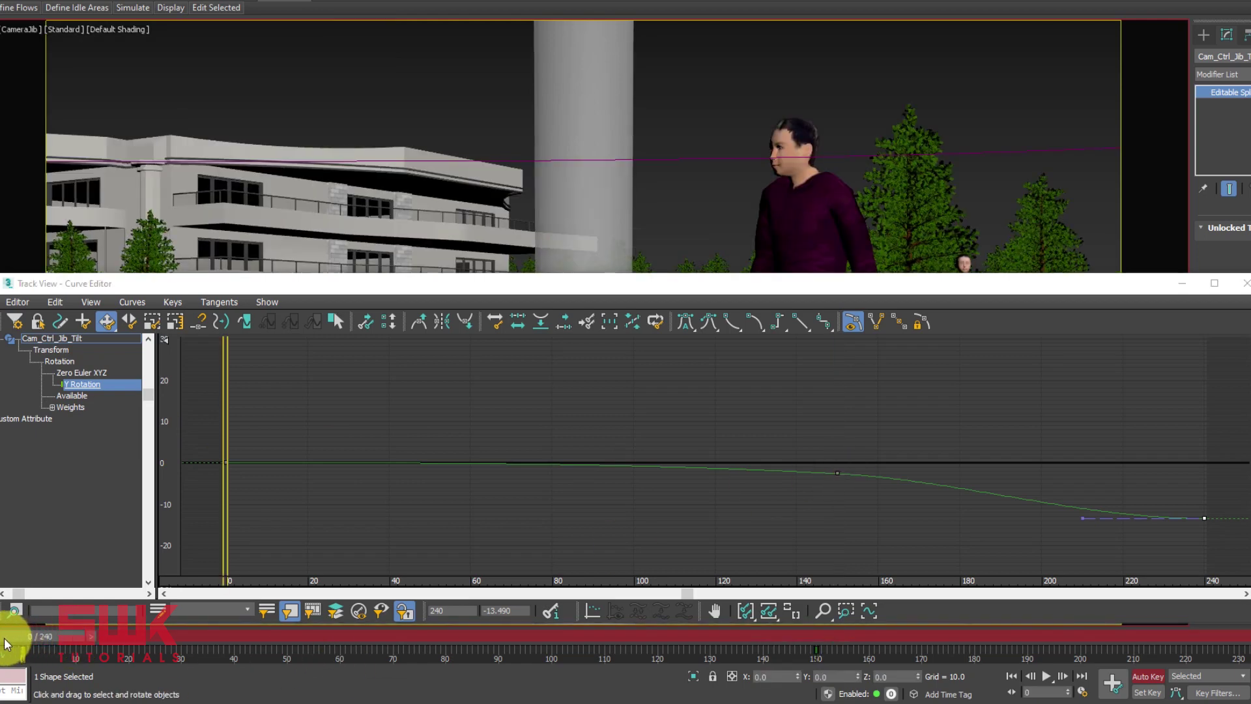
{"action": "left_click_drag", "start_coordinate": [319, 290], "coordinate": [306, 293]}
{"action": "key", "text": "alt+w"}
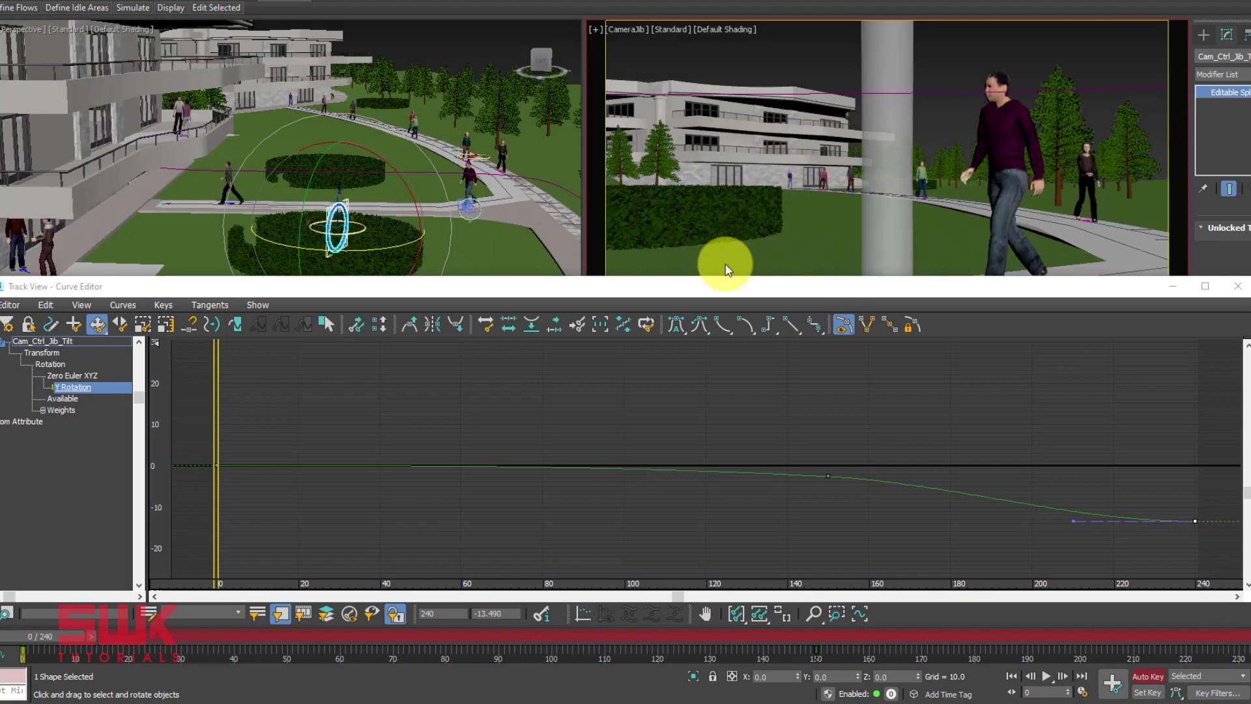
{"action": "left_click_drag", "start_coordinate": [53, 635], "coordinate": [381, 652]}
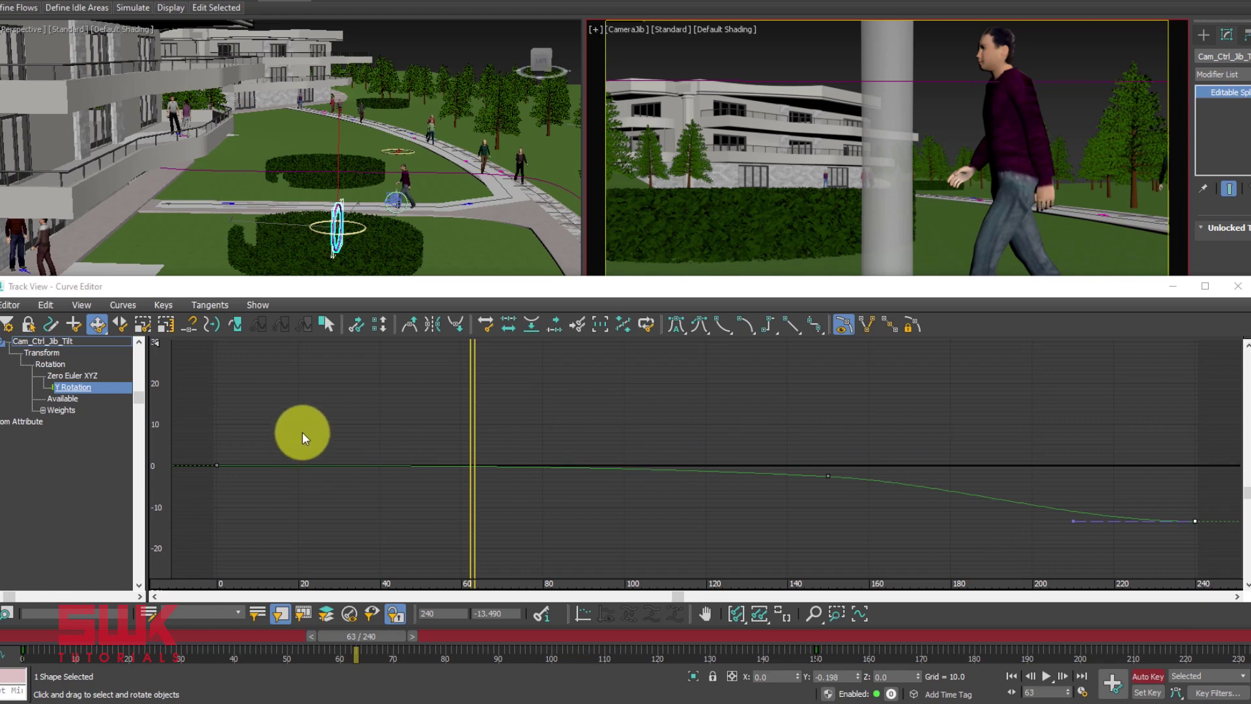
Select the tilt control's Y Rotation key at frame 0 and frame the curve between frames 0 and 150.
{"action": "left_click", "coordinate": [216, 465]}
{"action": "middle_click_drag", "start_coordinate": [292, 484], "coordinate": [306, 467]}
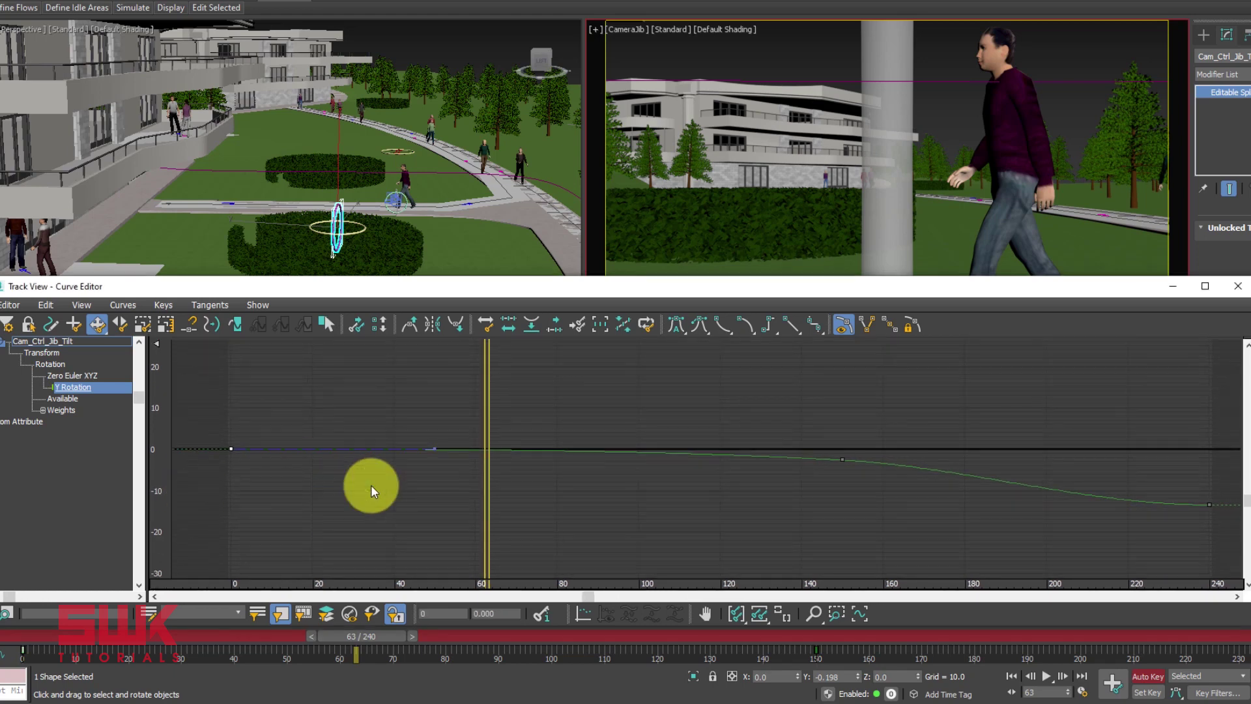
{"action": "left_click", "coordinate": [813, 614]}
{"action": "left_click_drag", "start_coordinate": [721, 522], "coordinate": [676, 508]}
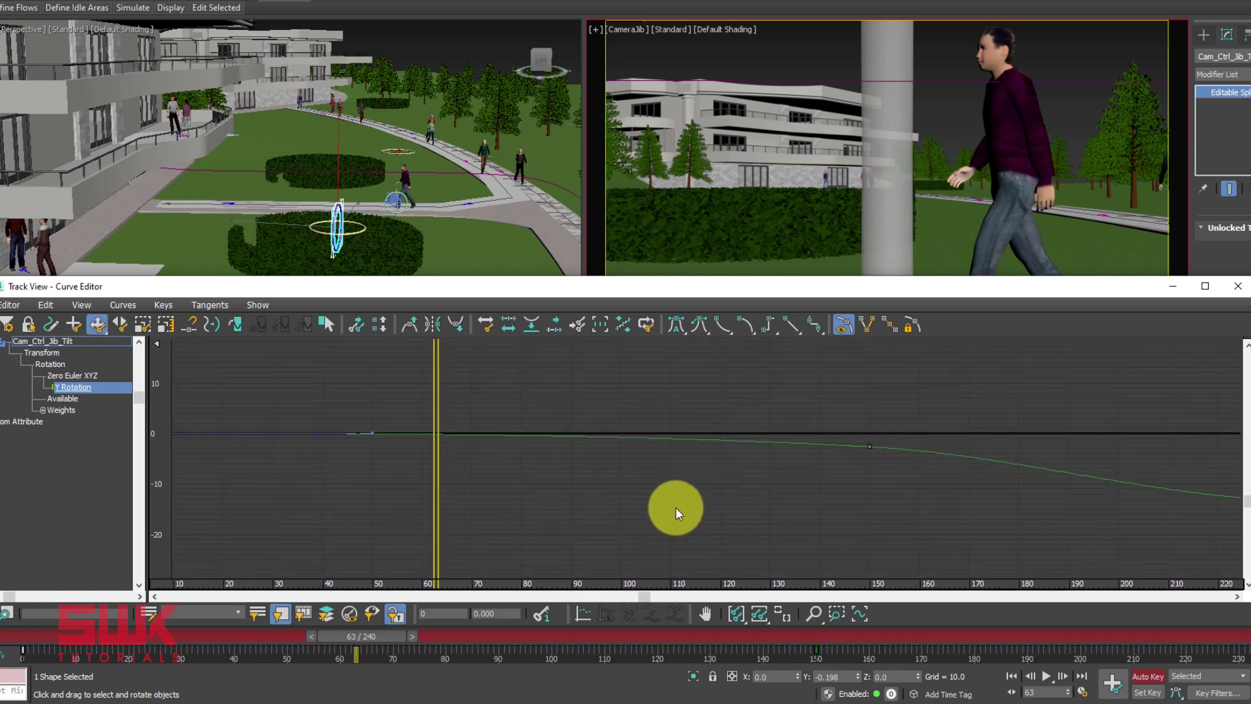
{"action": "right_click", "coordinate": [676, 508]}
{"action": "middle_click_drag", "start_coordinate": [675, 508], "coordinate": [721, 503]}
{"action": "left_click", "coordinate": [813, 614]}
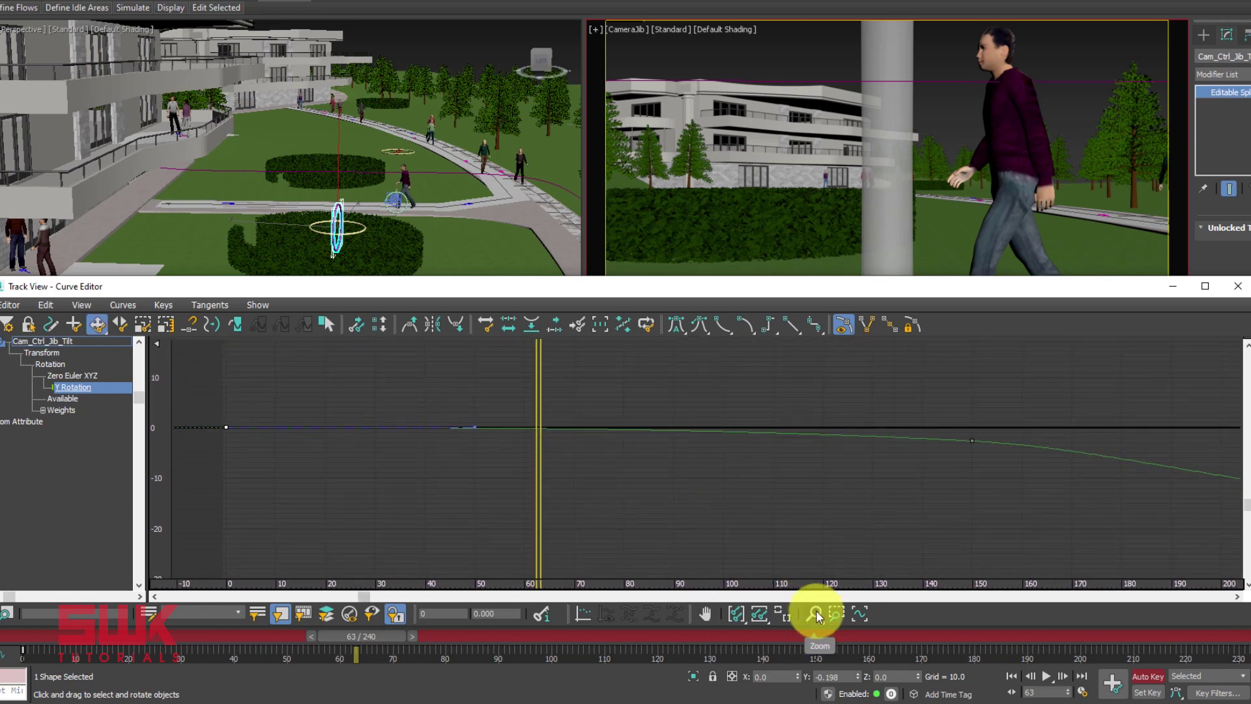
{"action": "left_click_drag", "start_coordinate": [718, 499], "coordinate": [689, 468]}
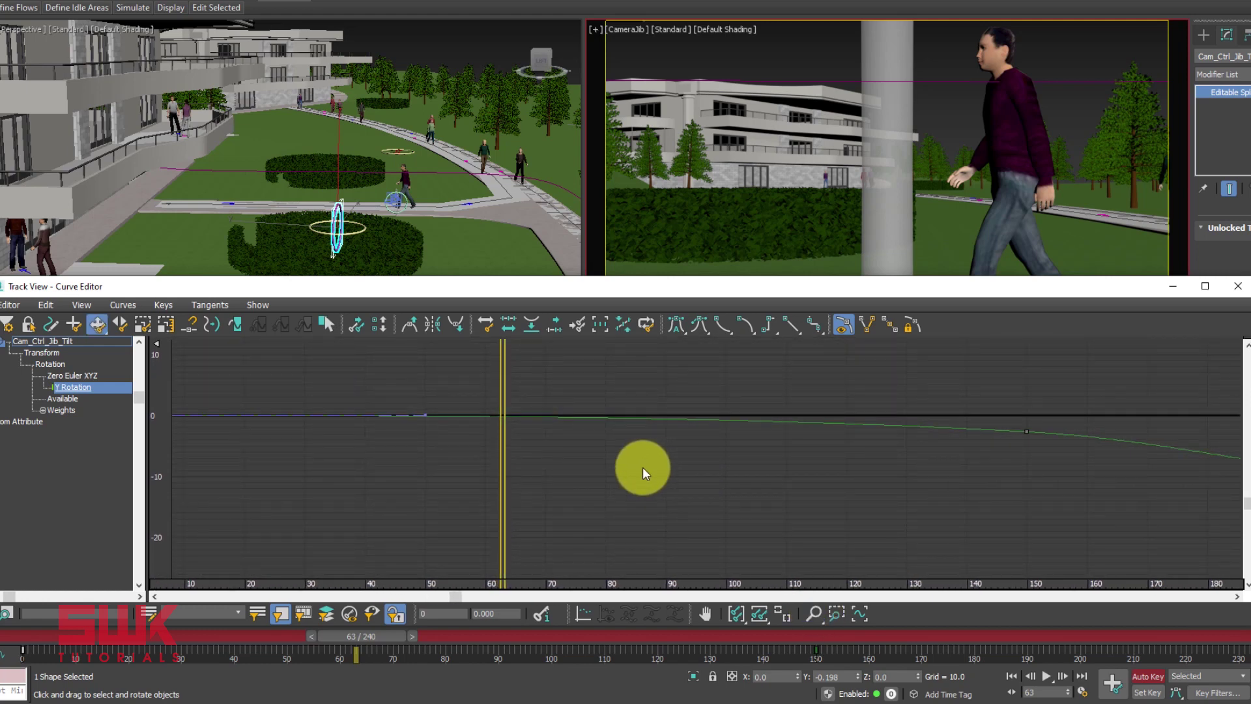
{"action": "middle_click_drag", "start_coordinate": [638, 467], "coordinate": [717, 461]}
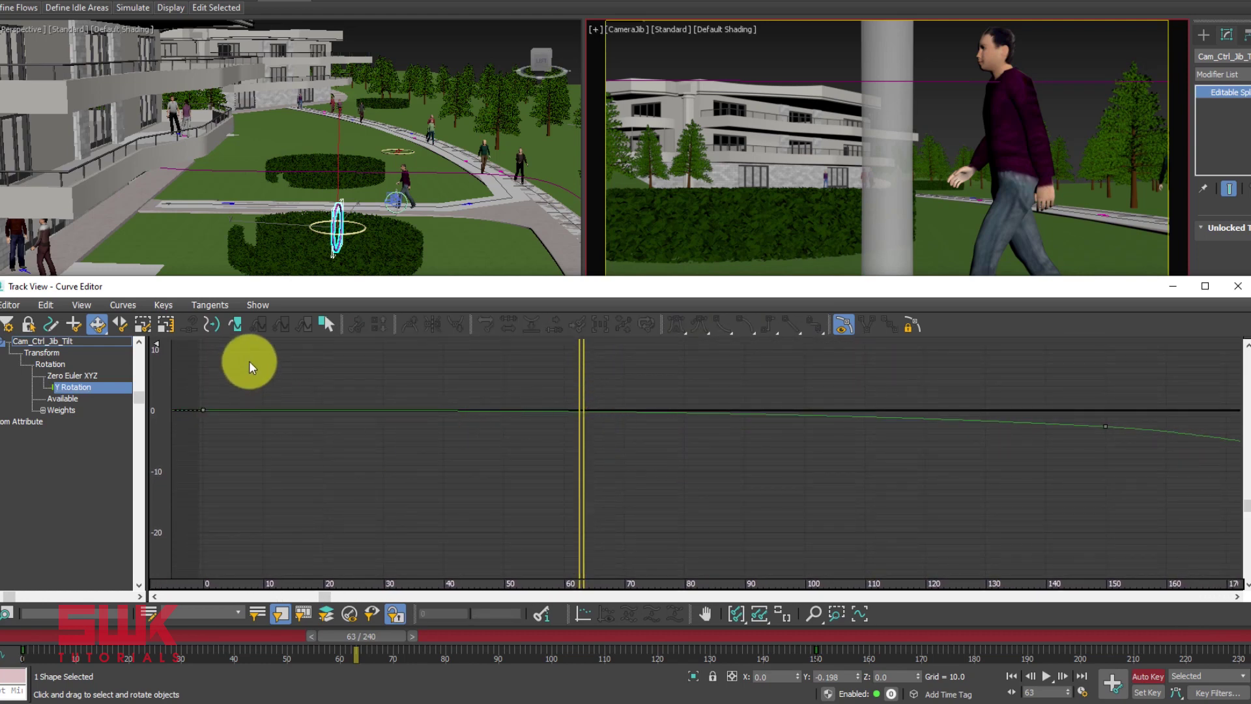
{"action": "left_click", "coordinate": [206, 411]}
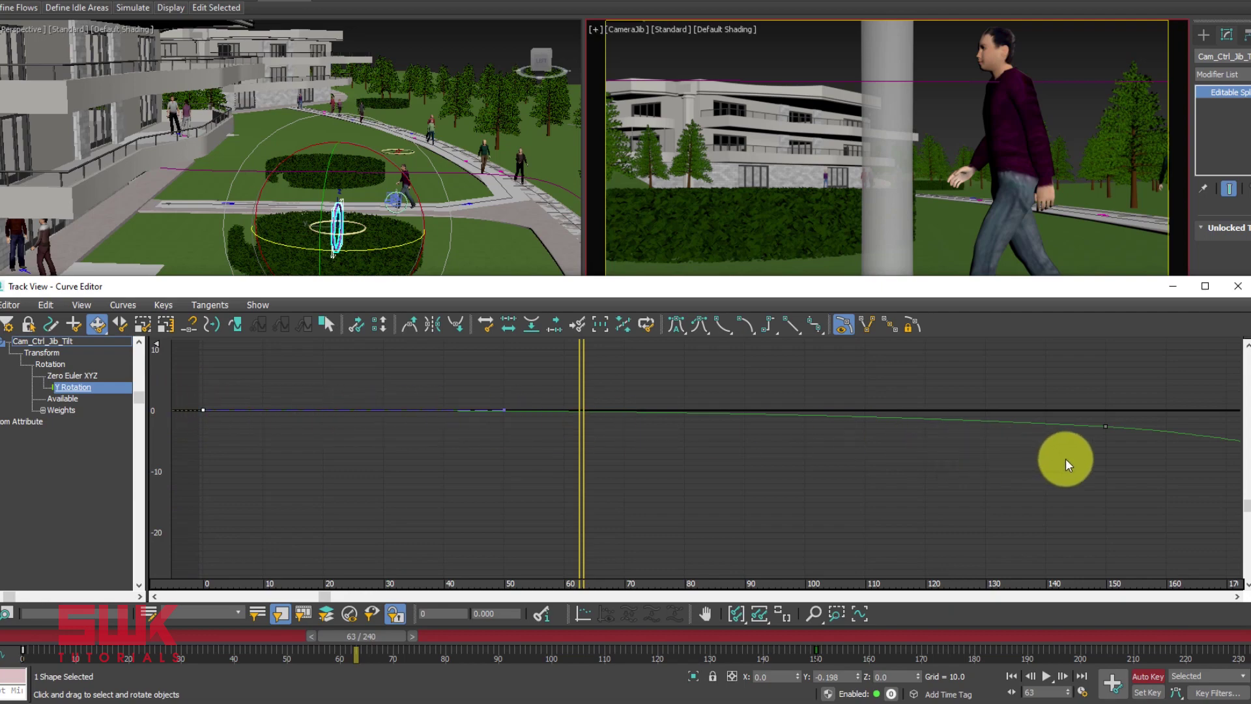
Adjust the tangent handle of the tilt control's frame 0 key slightly below the zero line to start the tilt earlier.
{"action": "left_click_drag", "start_coordinate": [338, 635], "coordinate": [790, 671]}
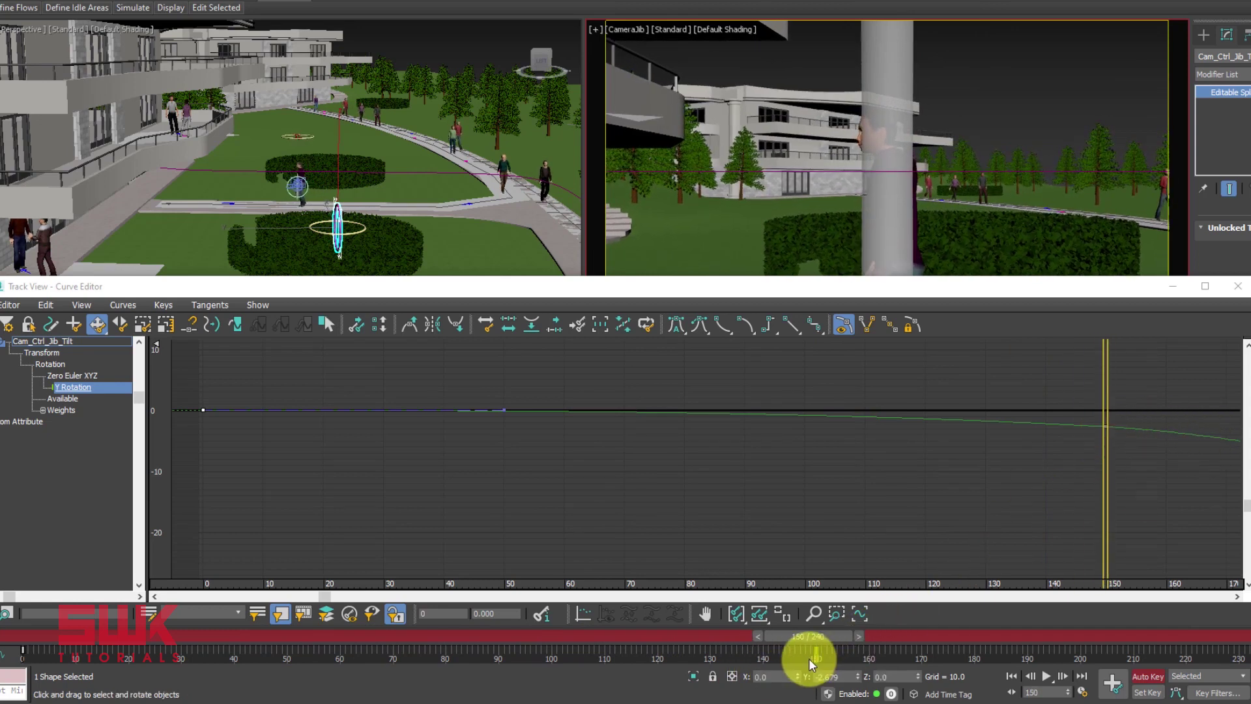
{"action": "left_click_drag", "start_coordinate": [810, 637], "coordinate": [22, 645]}
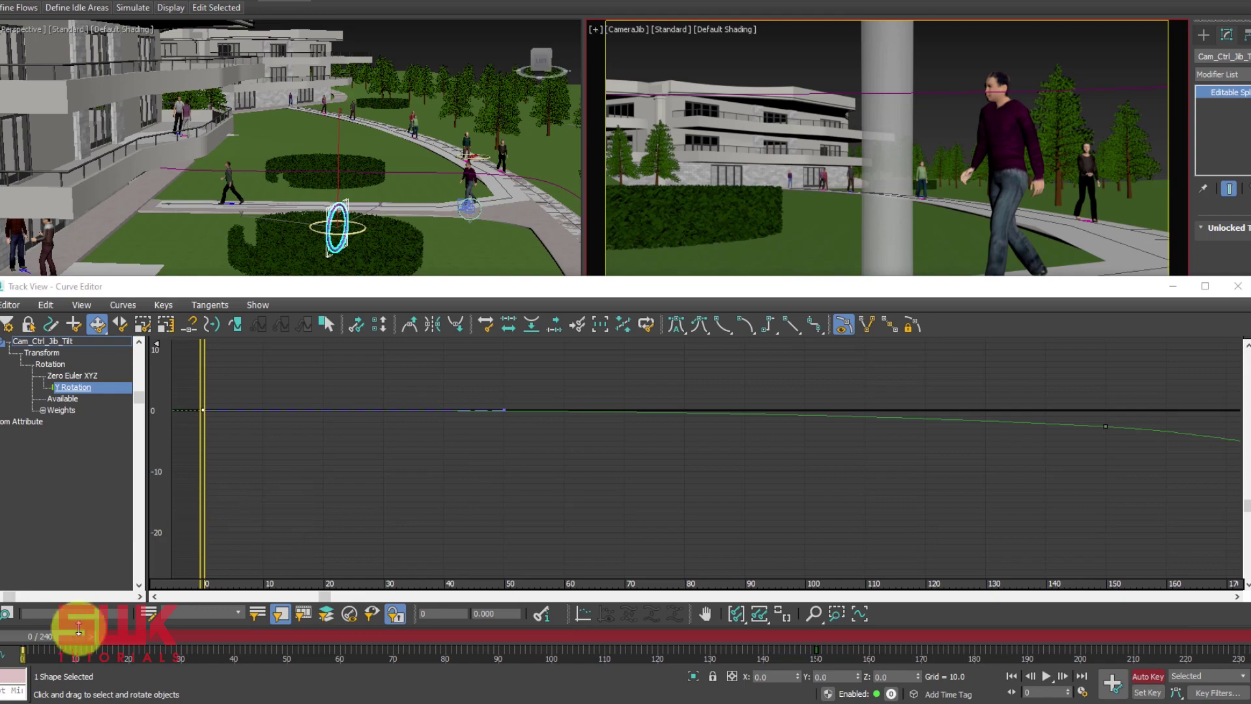
{"action": "left_click_drag", "start_coordinate": [92, 633], "coordinate": [433, 629]}
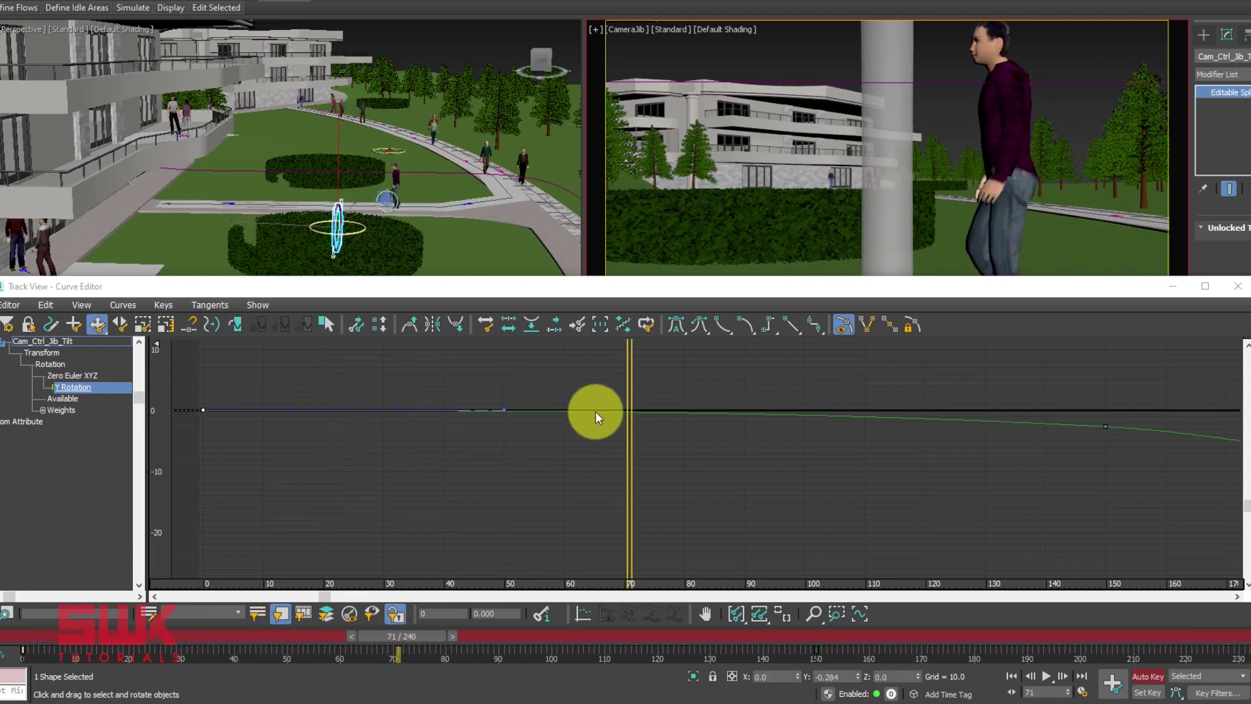
{"action": "left_click_drag", "start_coordinate": [506, 412], "coordinate": [500, 396]}
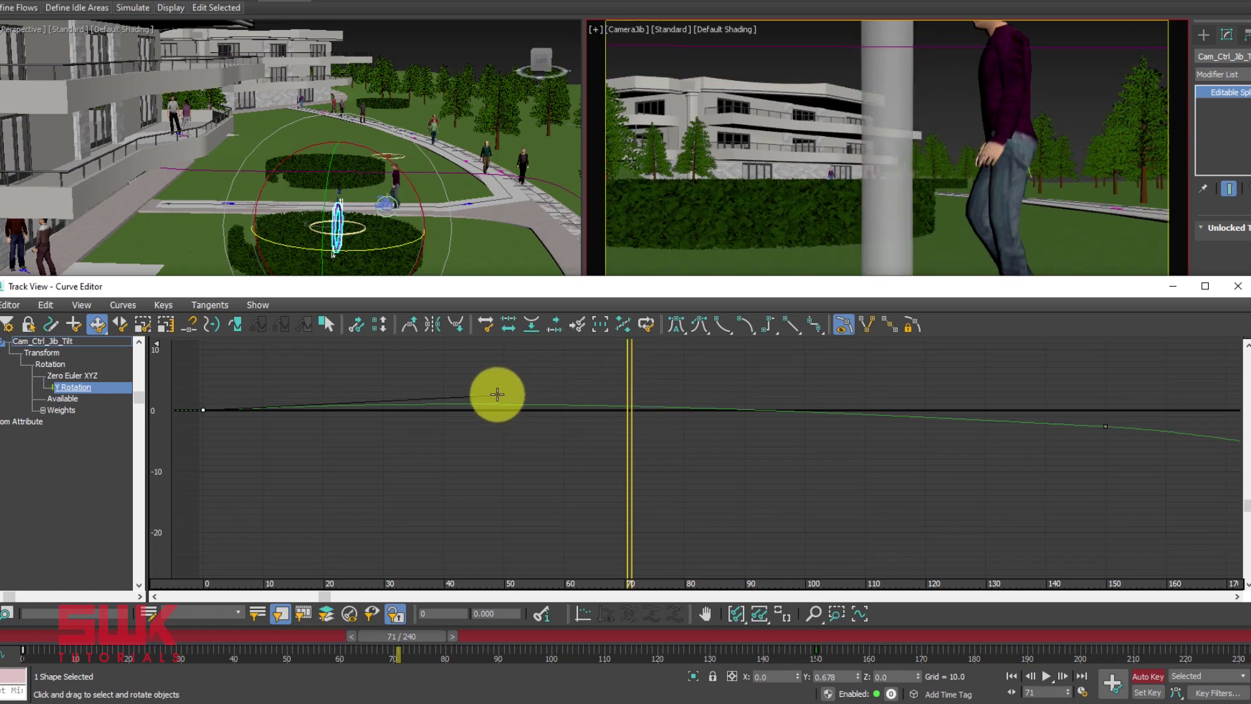
{"action": "left_click_drag", "start_coordinate": [497, 394], "coordinate": [498, 411]}
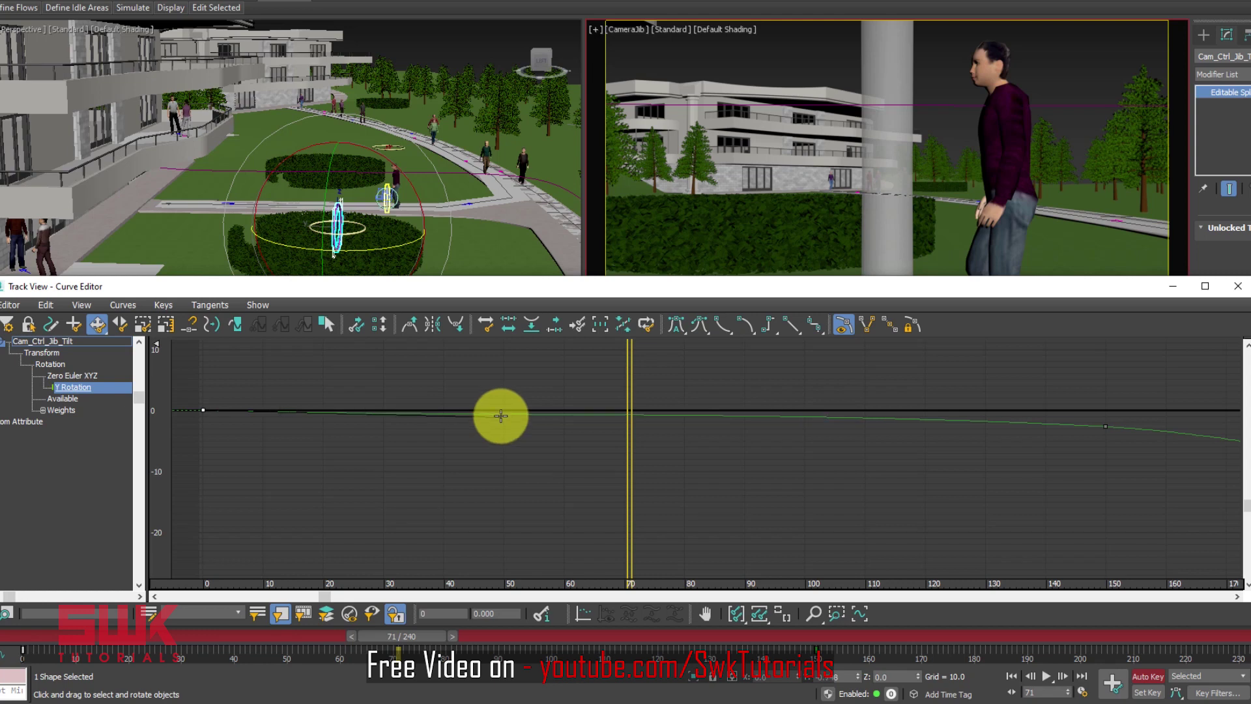
{"action": "mouse_move", "coordinate": [501, 416]}
{"action": "left_mouse_down"}
{"action": "mouse_move", "coordinate": [492, 391]}
{"action": "mouse_move", "coordinate": [483, 416]}
{"action": "left_mouse_up"}
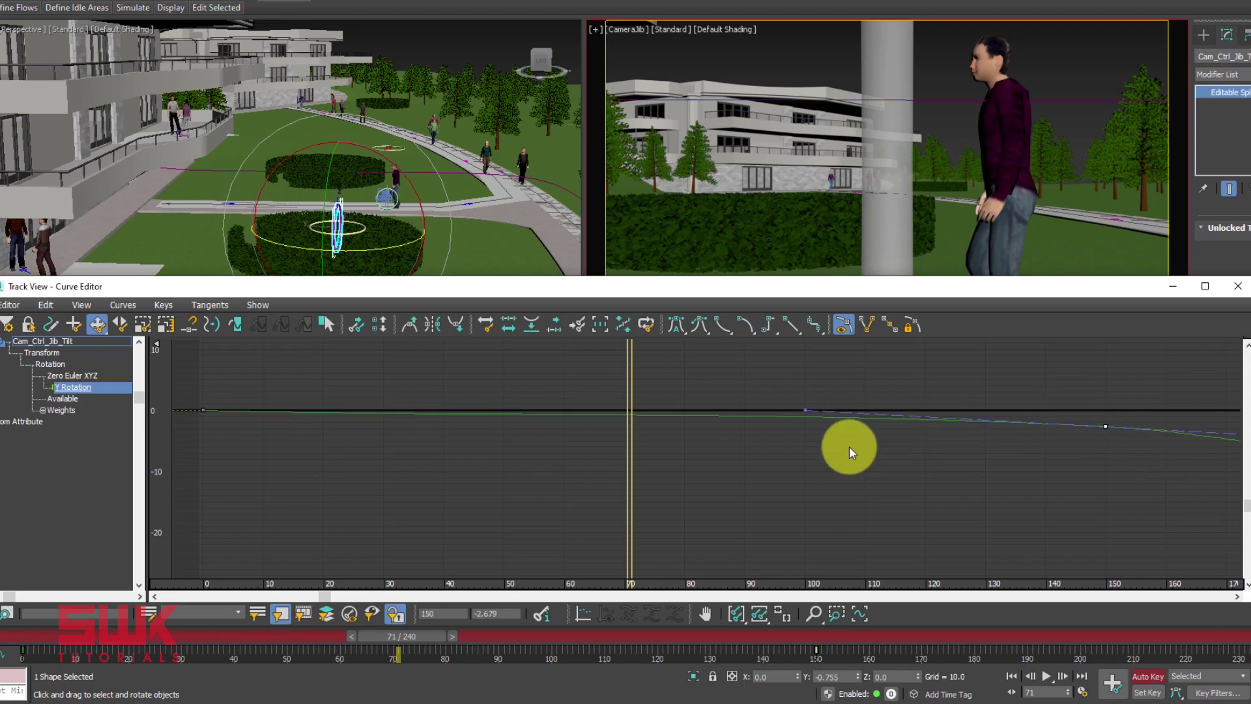
Fit the whole tilt curve in the Curve Editor and scrub the animation up to frame 206 to review the tilt.
{"action": "left_click", "coordinate": [399, 611]}
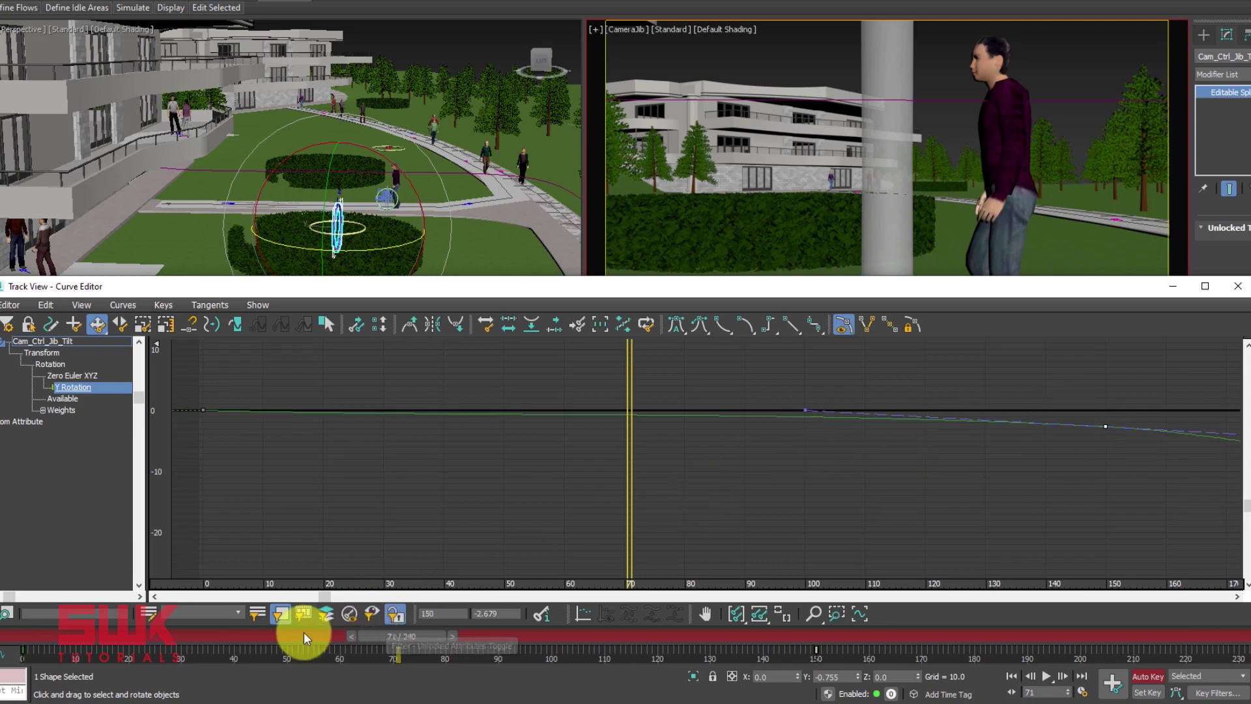
{"action": "left_click_drag", "start_coordinate": [420, 638], "coordinate": [123, 642]}
{"action": "left_click_drag", "start_coordinate": [147, 639], "coordinate": [810, 634]}
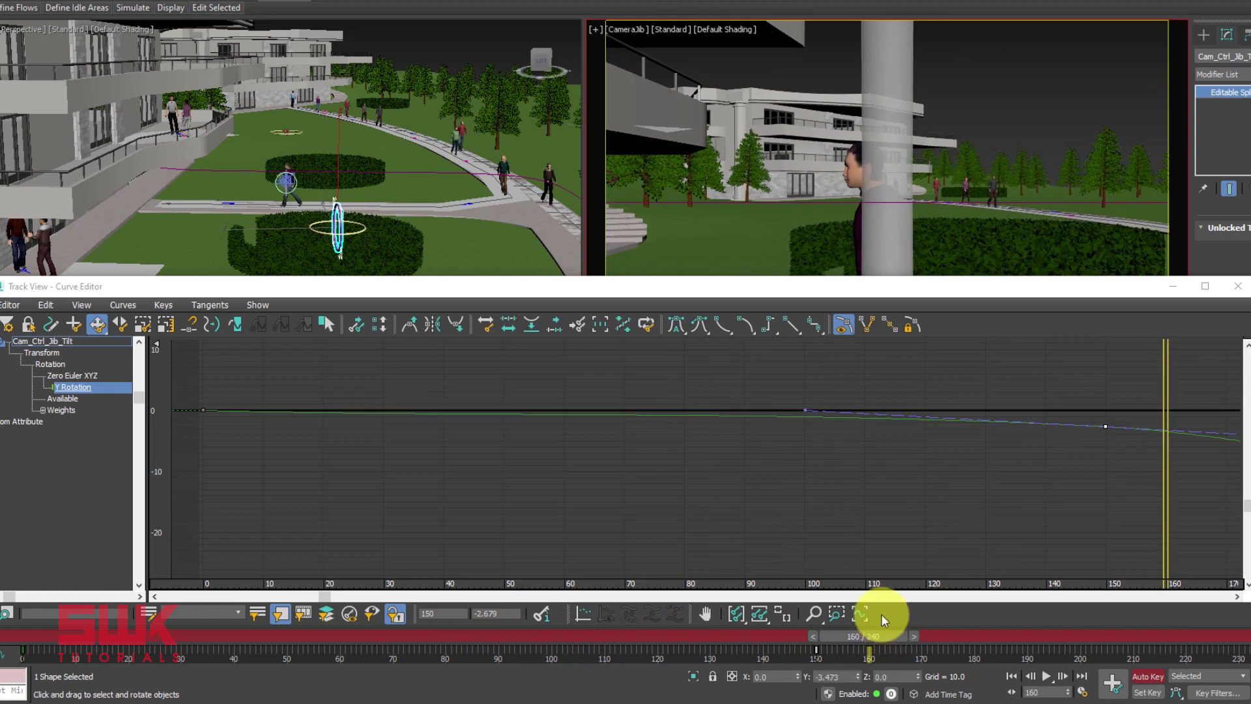
{"action": "left_click", "coordinate": [790, 615]}
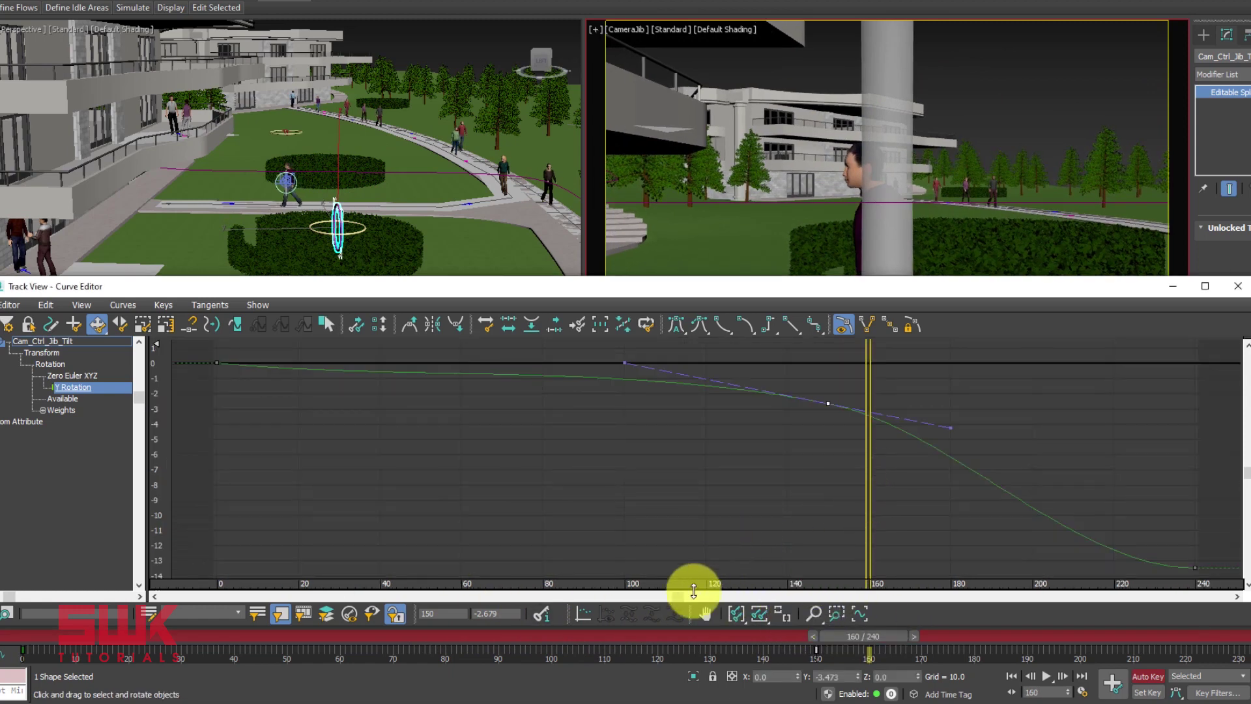
{"action": "left_click_drag", "start_coordinate": [691, 599], "coordinate": [720, 594]}
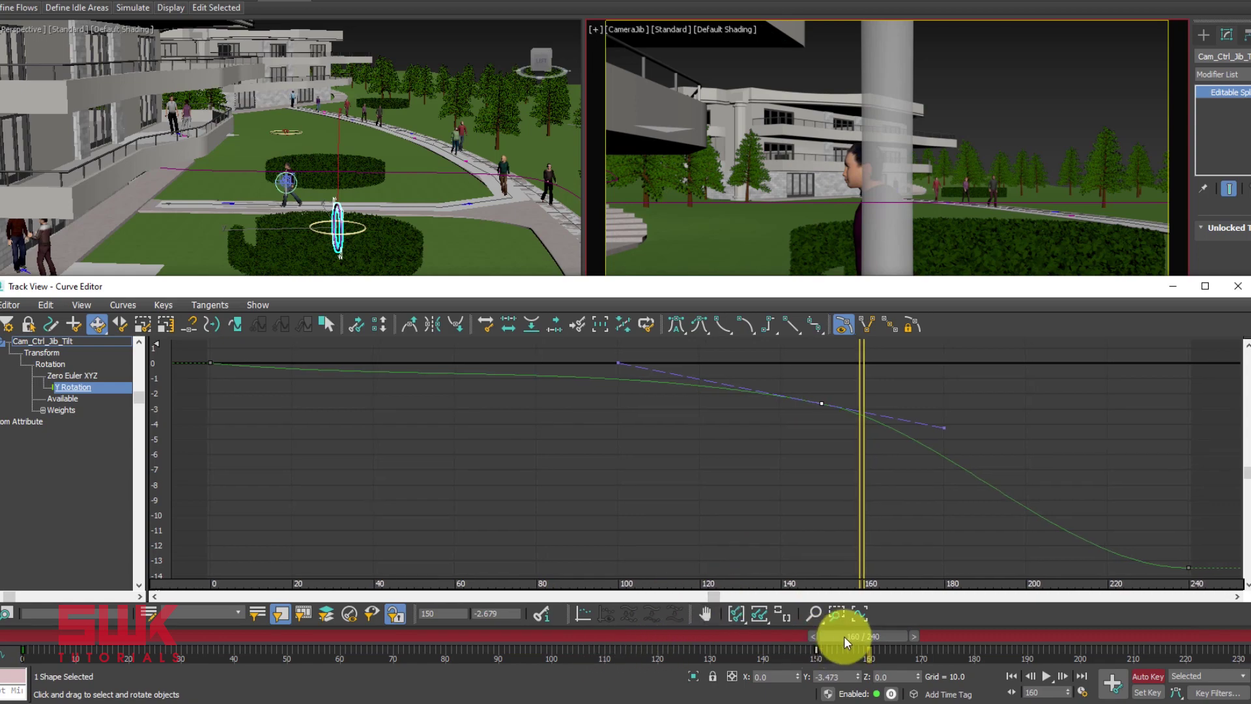
{"action": "left_click_drag", "start_coordinate": [845, 637], "coordinate": [1085, 614]}
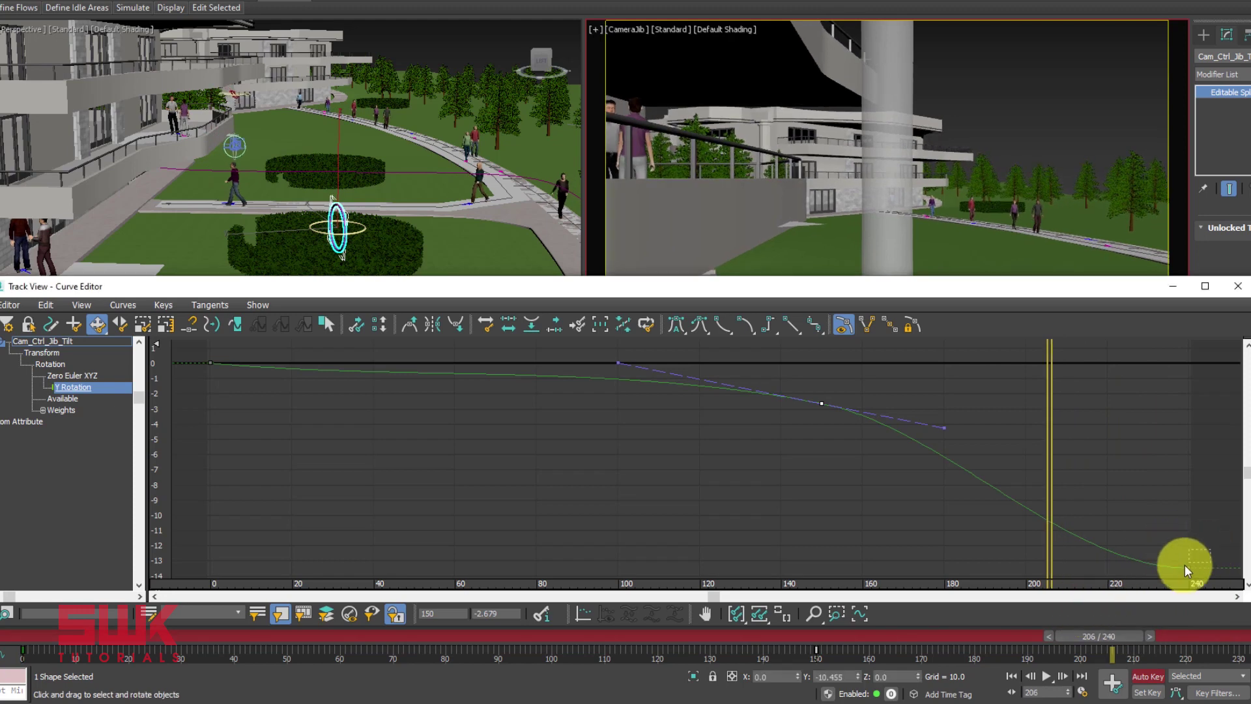
Set the tilt control's Y Rotation key at frame 240 to a linear tangent and minimize the Curve Editor.
{"action": "left_click", "coordinate": [781, 324]}
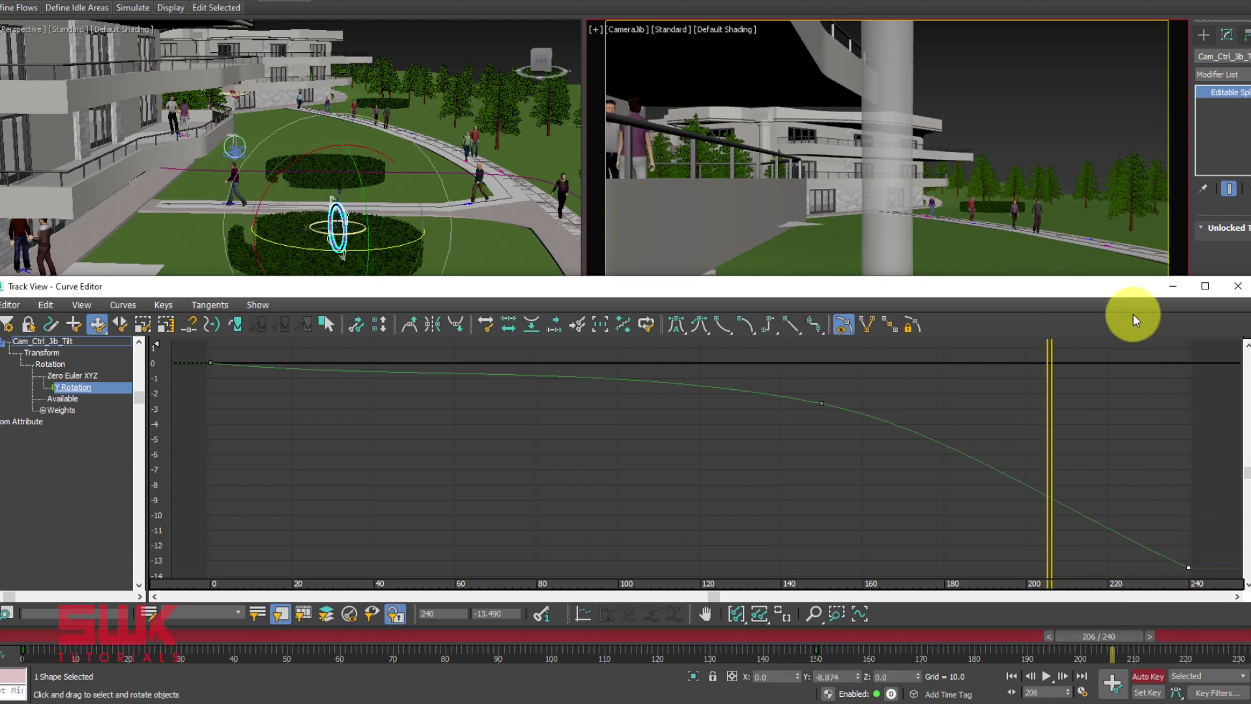
{"action": "left_click", "coordinate": [1182, 290]}
Return to frame 0 and play the finished jib animation in the maximized CameraJib view.
{"action": "left_click", "coordinate": [1021, 677]}
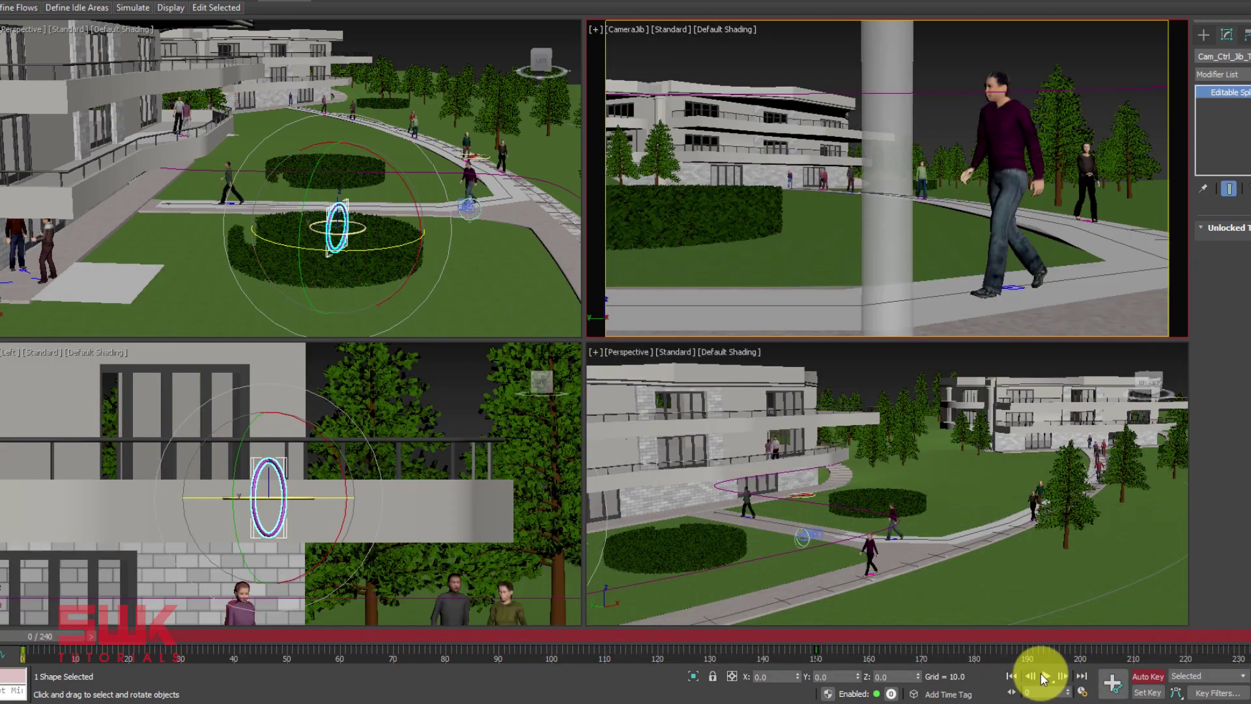
{"action": "right_click", "coordinate": [872, 284]}
{"action": "key", "text": "Escape"}
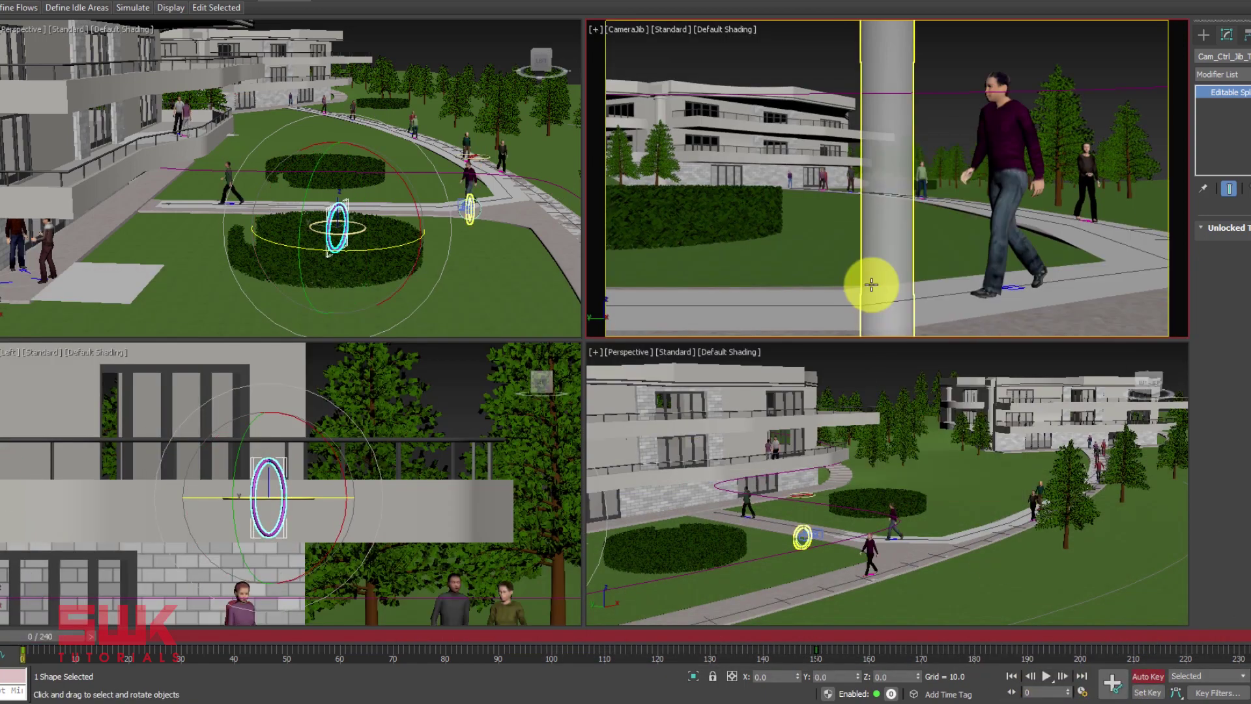
{"action": "key", "text": "alt+w"}
{"action": "left_click", "coordinate": [1047, 678]}
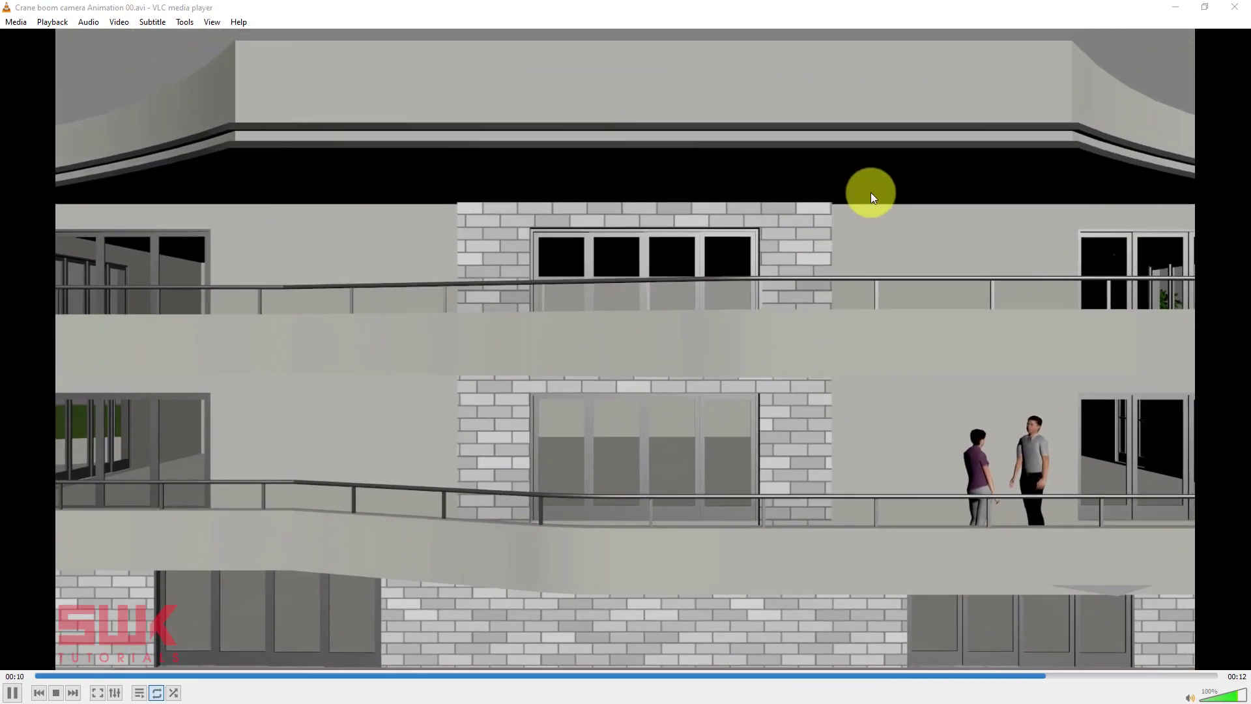
Close the rendered crane boom clip in VLC media player and switch back to 3ds Max.
{"action": "left_click", "coordinate": [1235, 7]}
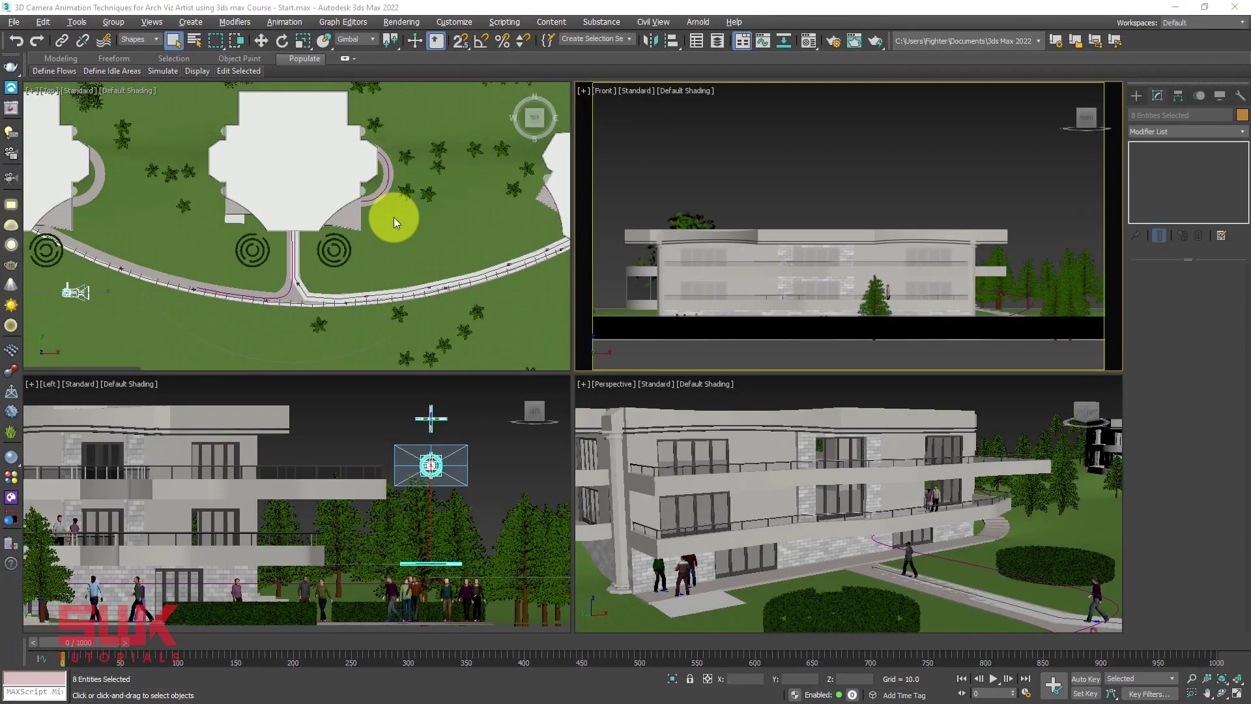
Move the jib's main control onto the lawn in front of the middle building and rotate it 90 degrees about Z.
{"action": "scroll", "coordinate": [137, 246], "scroll_direction": "up", "scroll_amount": 5}
{"action": "left_click", "coordinate": [90, 274]}
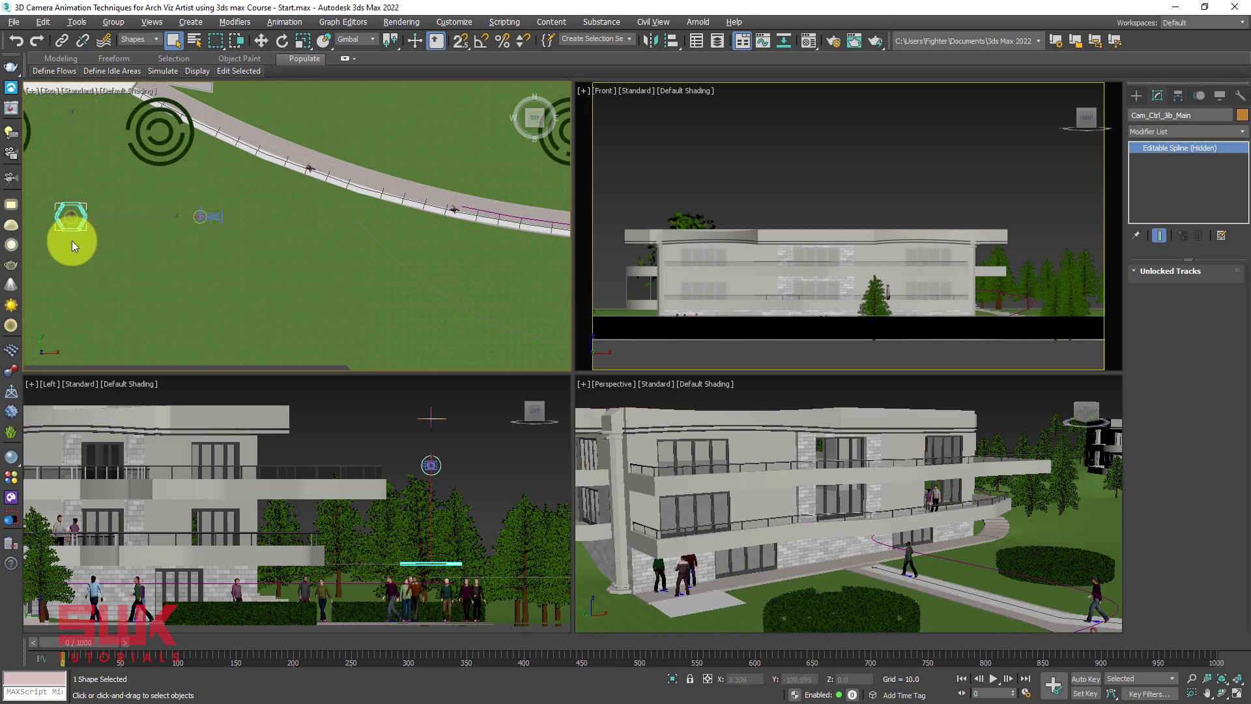
{"action": "scroll", "coordinate": [69, 242], "scroll_direction": "down", "scroll_amount": 4}
{"action": "key", "text": "w"}
{"action": "left_click_drag", "start_coordinate": [101, 213], "coordinate": [288, 252]}
{"action": "key", "text": "e"}
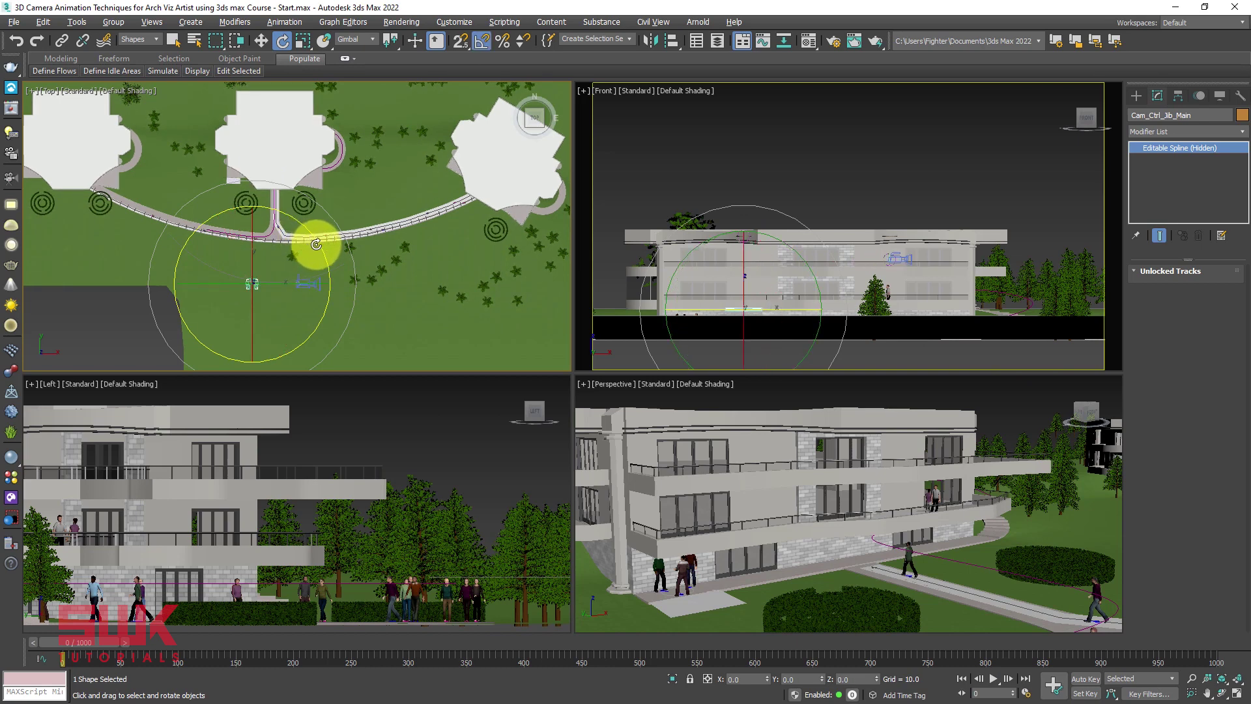
{"action": "mouse_move", "coordinate": [316, 244]}
{"action": "left_mouse_down"}
{"action": "mouse_move", "coordinate": [295, 225]}
{"action": "mouse_move", "coordinate": [302, 240]}
{"action": "left_mouse_up"}
Switch the Front viewport to the CameraJib camera view.
{"action": "left_click", "coordinate": [603, 93]}
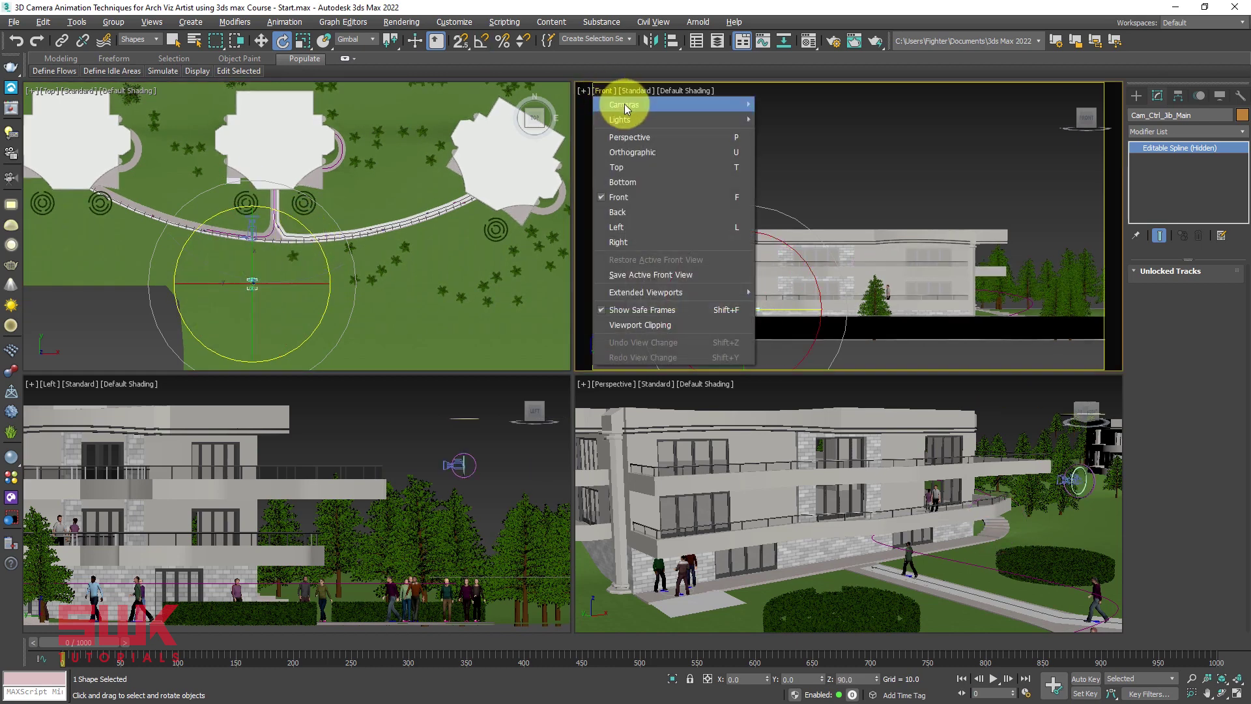
{"action": "mouse_move", "coordinate": [624, 104]}
{"action": "left_click", "coordinate": [800, 98]}
{"action": "left_click", "coordinate": [613, 92]}
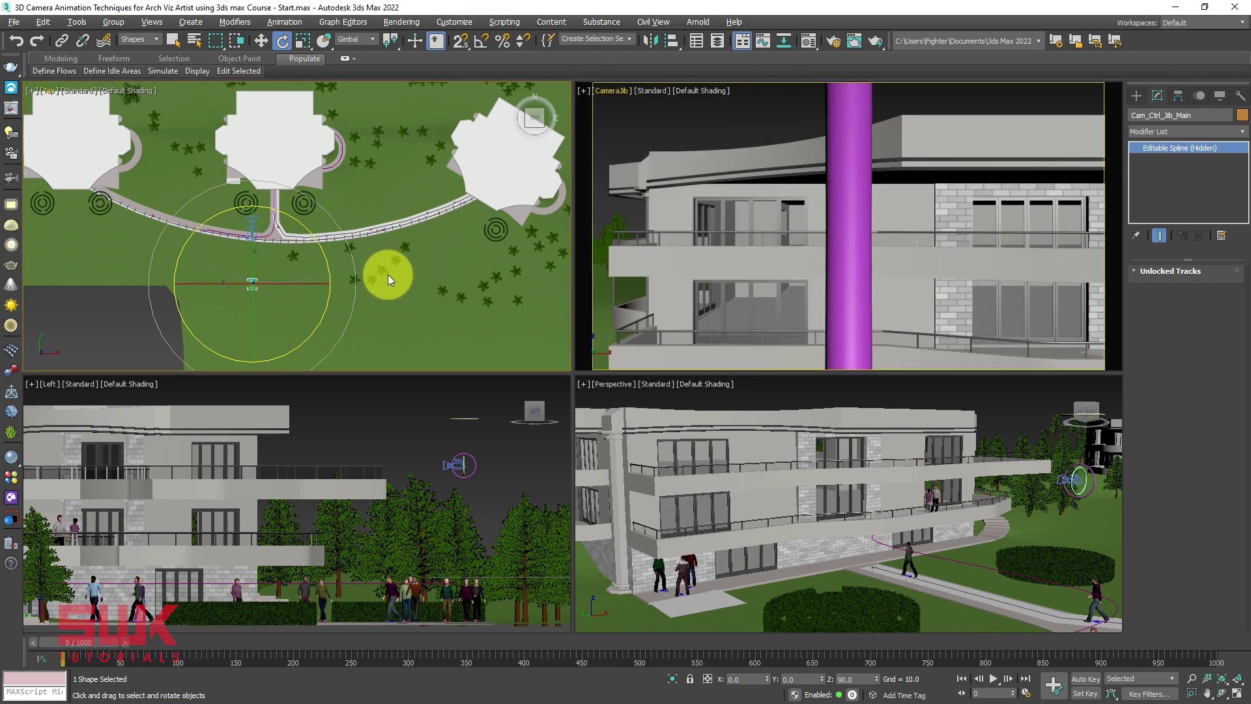
Lower the jib's main control below the ground to about Z -123, working in the maximized Left view.
{"action": "scroll", "coordinate": [268, 271], "scroll_direction": "up", "scroll_amount": 4}
{"action": "key", "text": "w"}
{"action": "scroll", "coordinate": [266, 213], "scroll_direction": "up", "scroll_amount": 3}
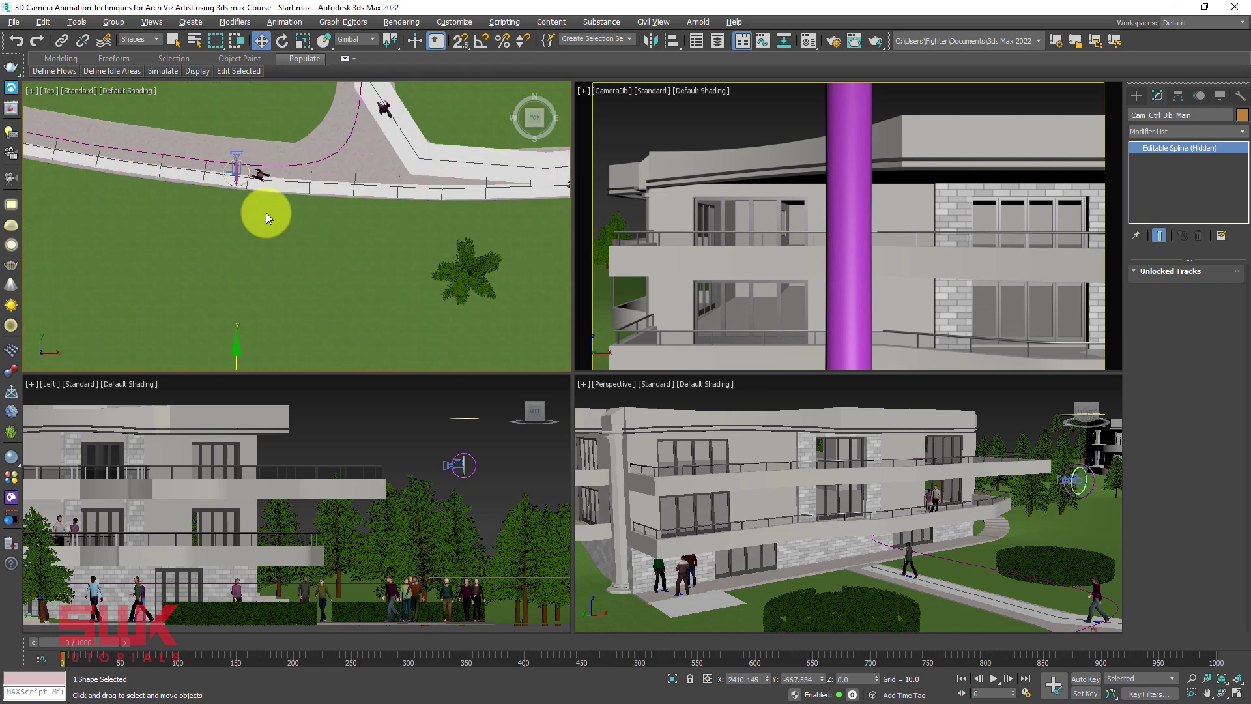
{"action": "scroll", "coordinate": [261, 213], "scroll_direction": "down", "scroll_amount": 3}
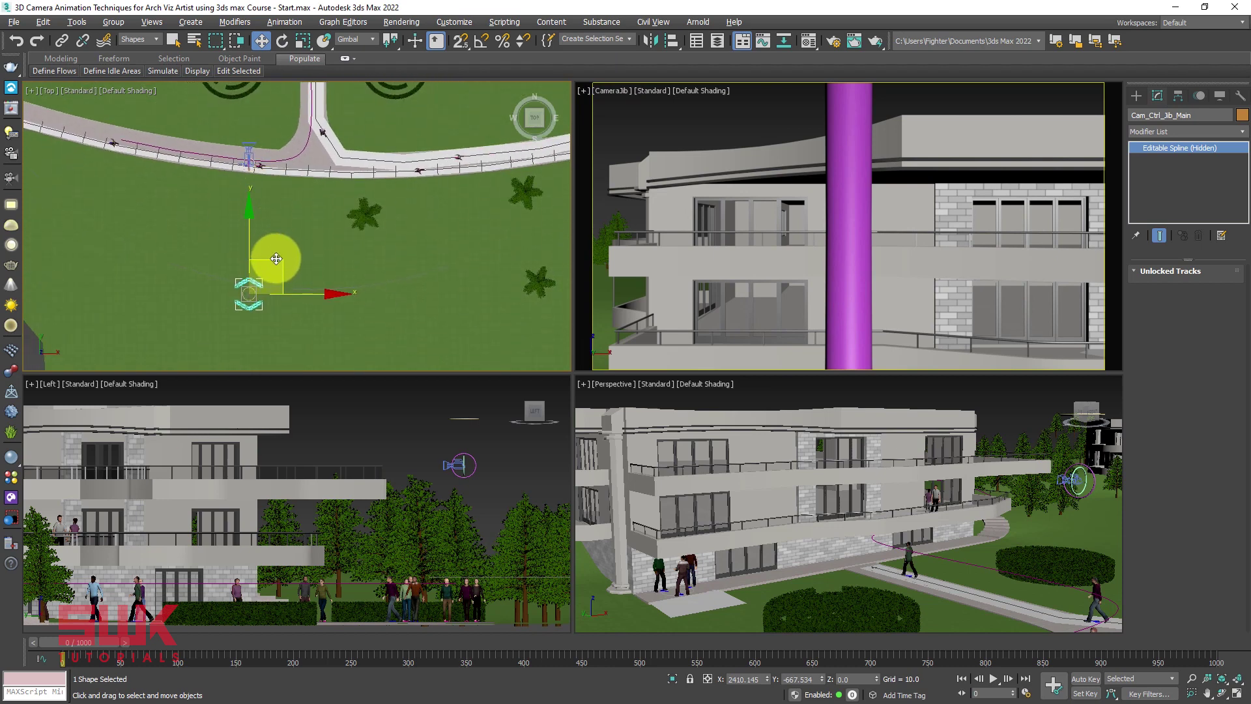
{"action": "scroll", "coordinate": [328, 472], "scroll_direction": "down", "scroll_amount": 8}
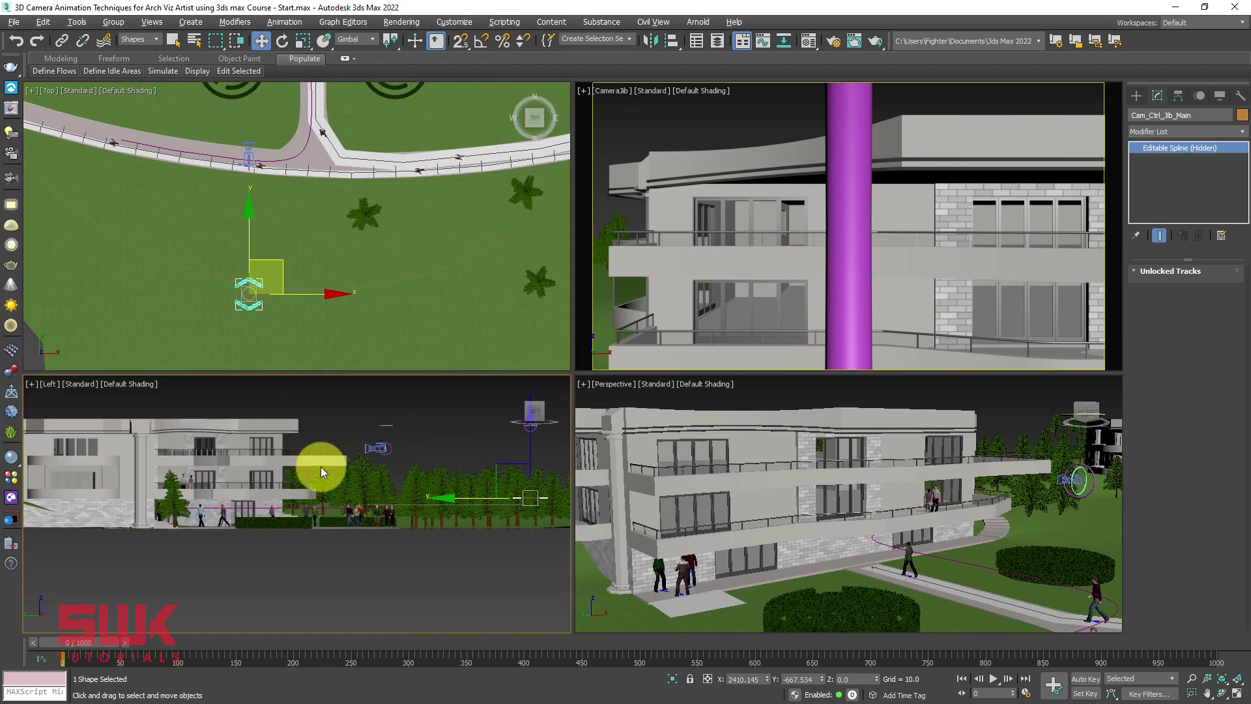
{"action": "scroll", "coordinate": [405, 480], "scroll_direction": "up", "scroll_amount": 2}
{"action": "scroll", "coordinate": [411, 462], "scroll_direction": "down", "scroll_amount": 2}
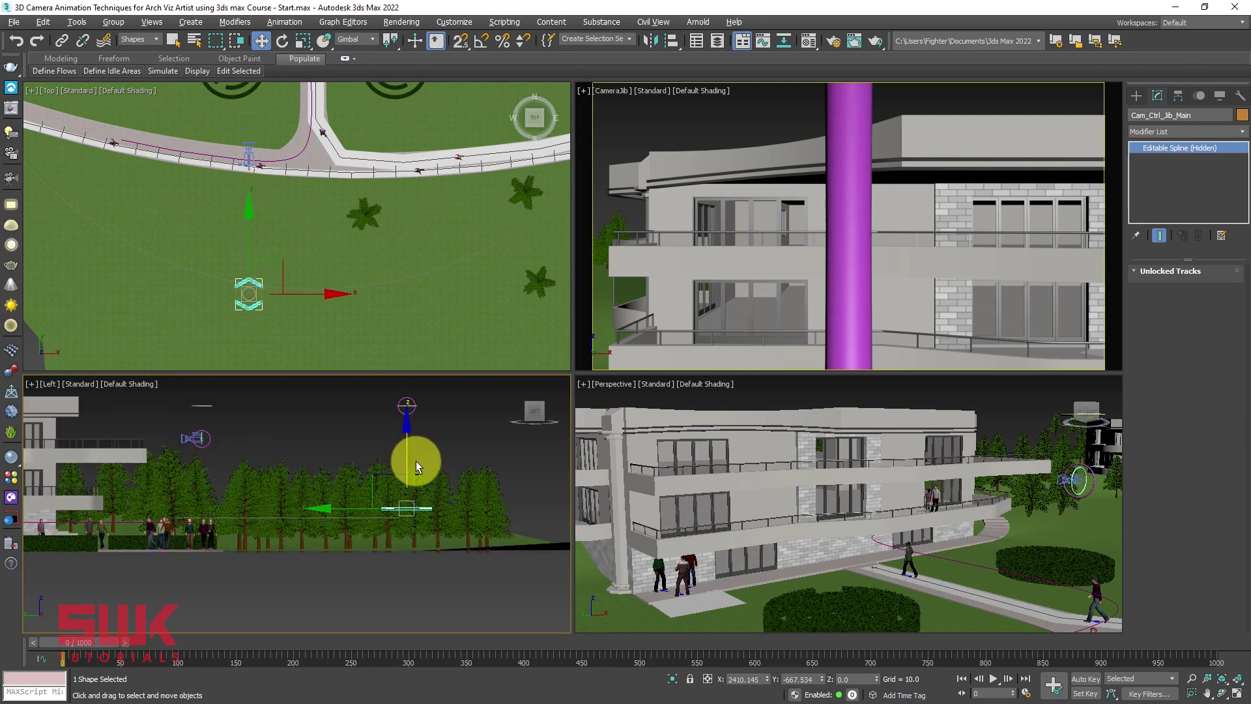
{"action": "key", "text": "alt+w"}
{"action": "left_click_drag", "start_coordinate": [796, 264], "coordinate": [799, 345]}
Lower the jib's pan control to a local Z of about 207 so the camera frames the ground floor.
{"action": "left_click", "coordinate": [463, 249]}
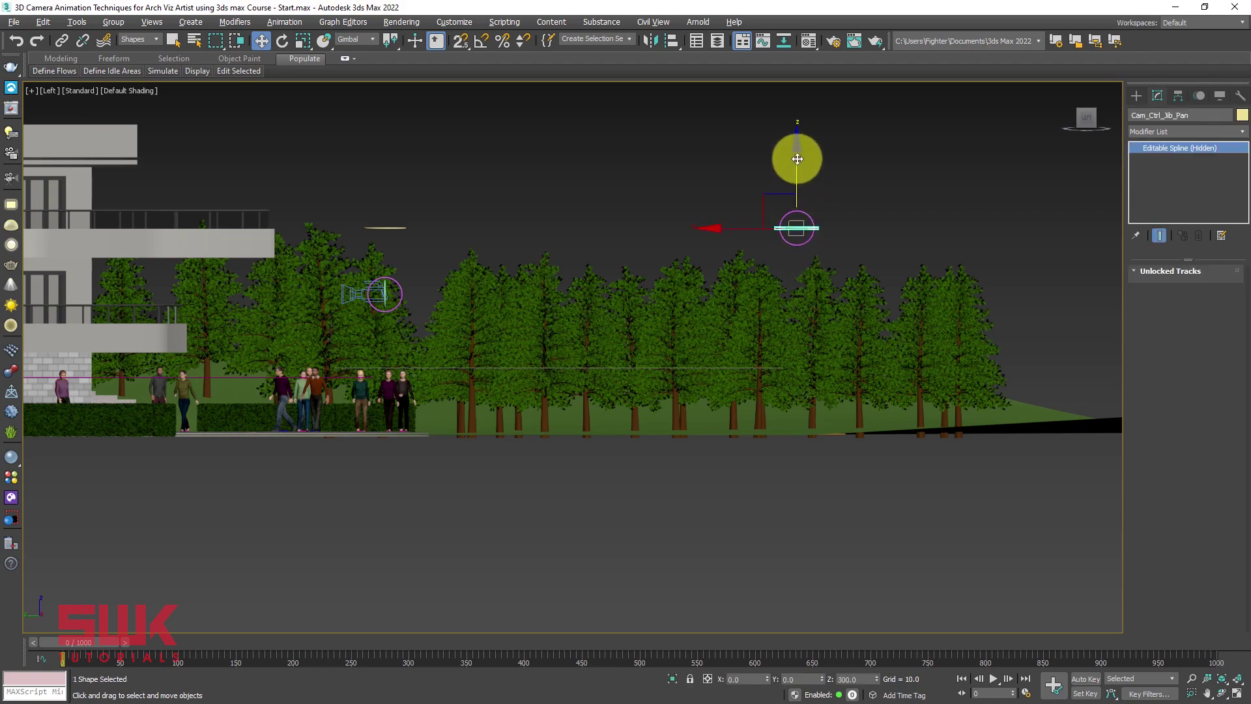
{"action": "left_click_drag", "start_coordinate": [798, 159], "coordinate": [796, 167]}
{"action": "key", "text": "alt+w"}
{"action": "scroll", "coordinate": [387, 416], "scroll_direction": "up", "scroll_amount": 1}
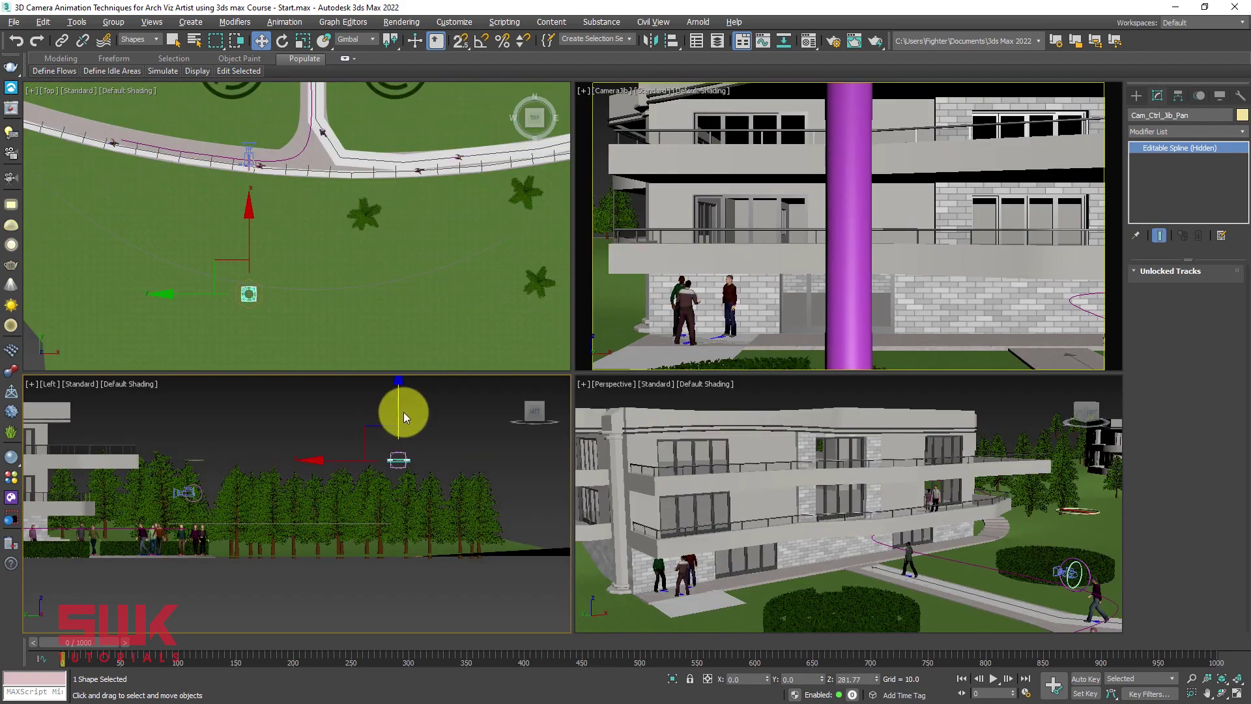
{"action": "mouse_move", "coordinate": [398, 403]}
{"action": "left_mouse_down"}
{"action": "mouse_move", "coordinate": [395, 438]}
{"action": "mouse_move", "coordinate": [402, 426]}
{"action": "left_mouse_up"}
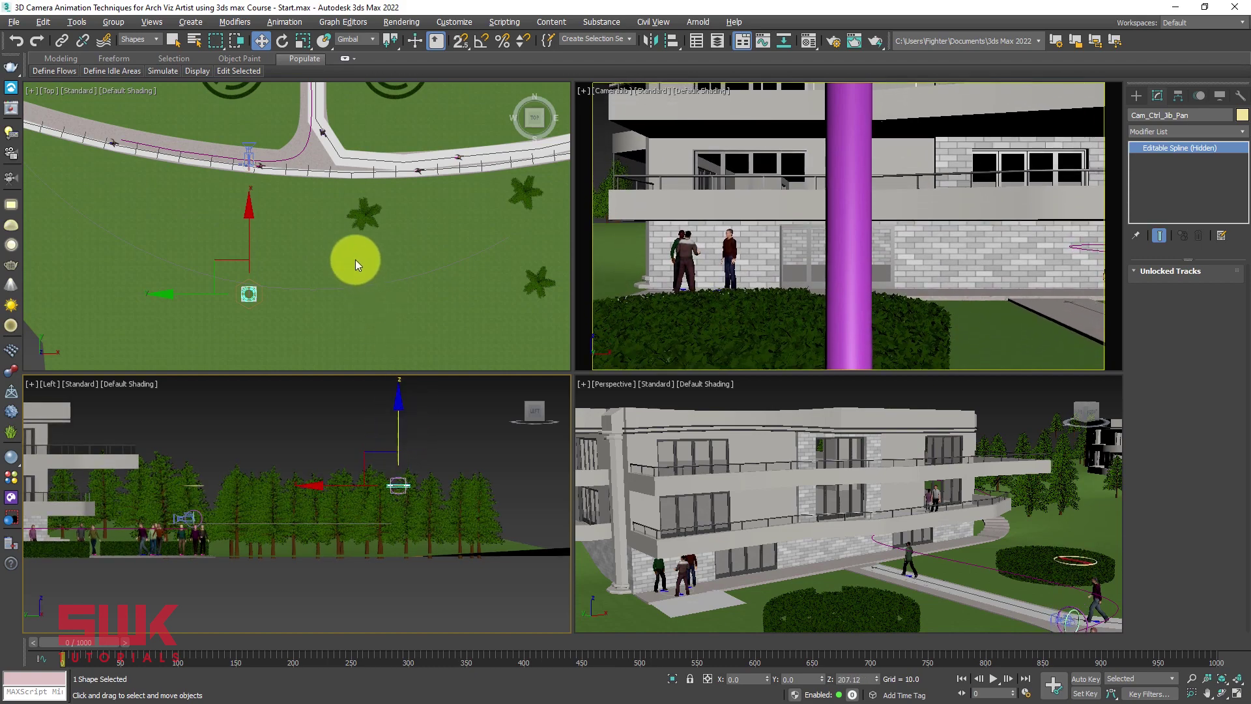
Move the jib's main control along the lawn to about X 2586 and Y -646, closer to the building entrance path.
{"action": "scroll", "coordinate": [356, 263], "scroll_direction": "up", "scroll_amount": 3}
{"action": "left_click", "coordinate": [331, 319]}
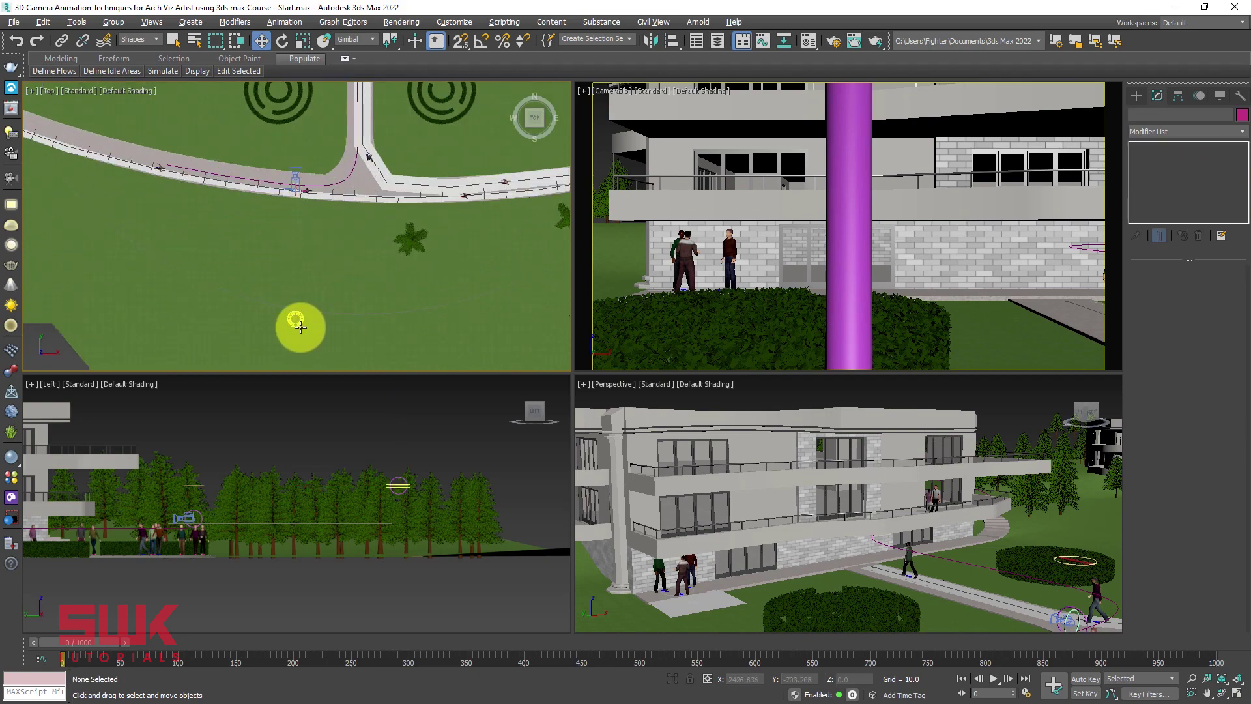
{"action": "left_click", "coordinate": [300, 327]}
{"action": "scroll", "coordinate": [260, 248], "scroll_direction": "down", "scroll_amount": 4}
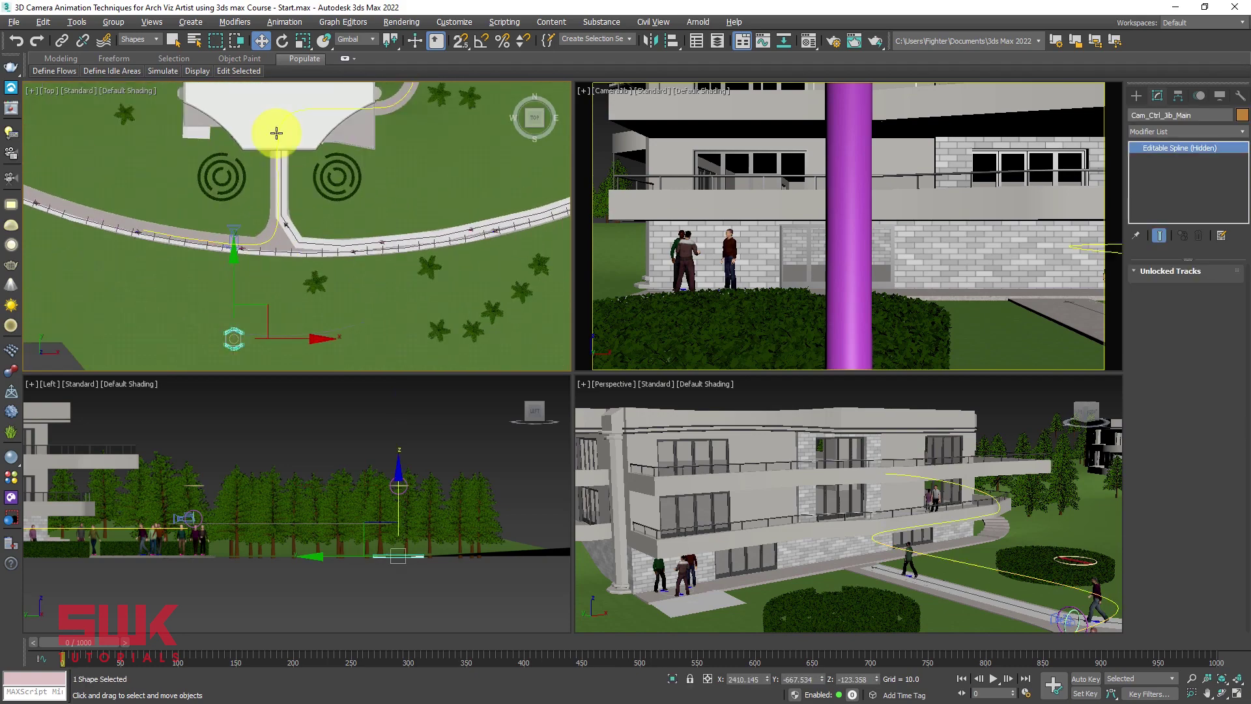
{"action": "left_click_drag", "start_coordinate": [307, 339], "coordinate": [285, 300]}
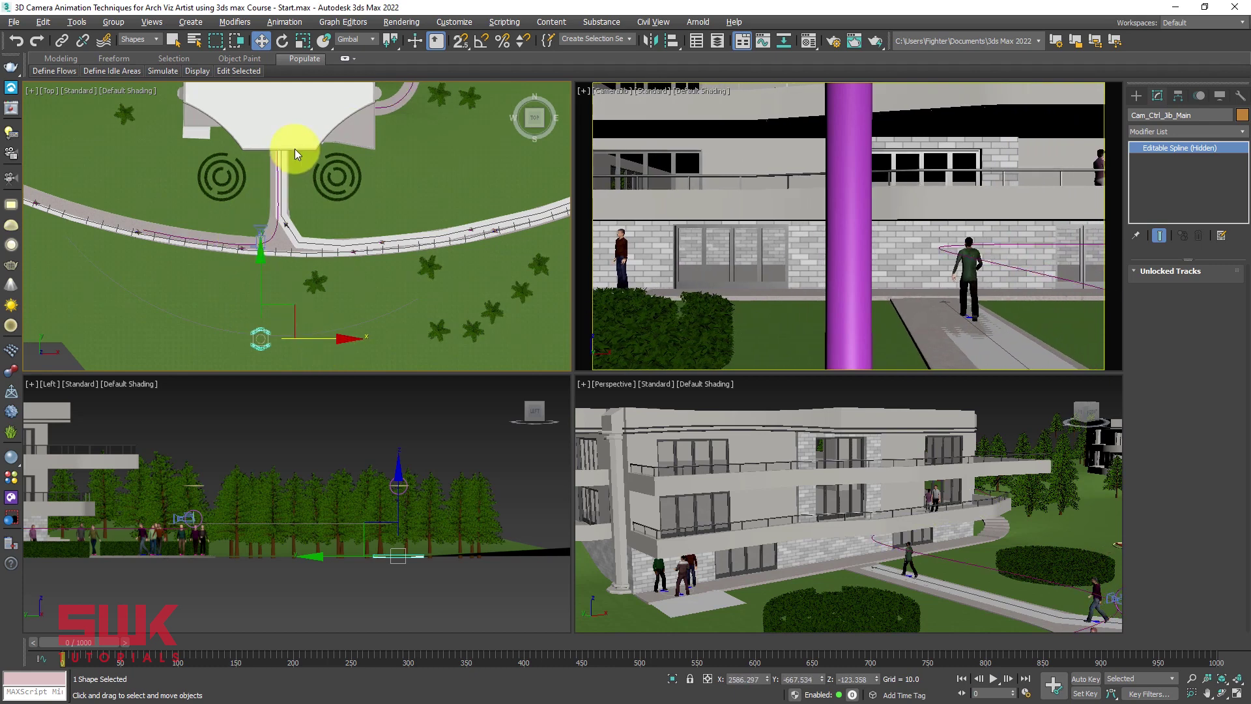
{"action": "middle_click_drag", "start_coordinate": [244, 261], "coordinate": [245, 225]}
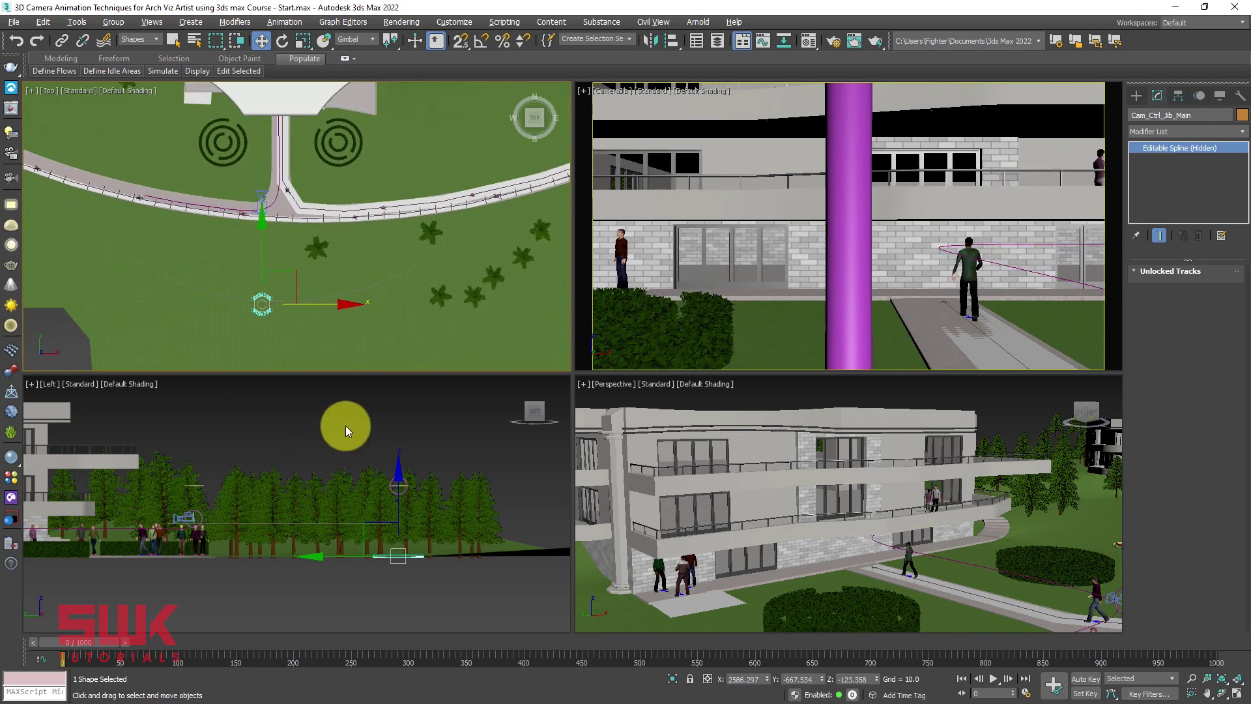
{"action": "left_click_drag", "start_coordinate": [311, 549], "coordinate": [302, 545]}
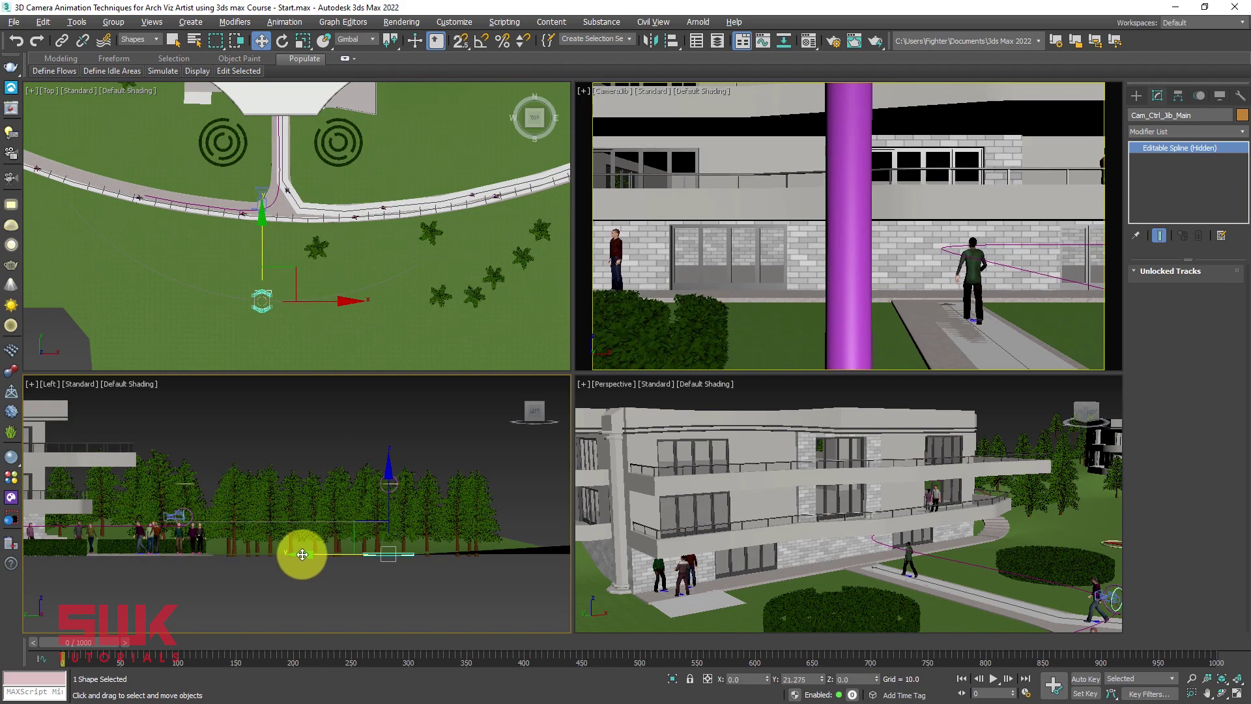
Shorten the jib arm by moving the length control back from the walkway to about X 409.
{"action": "scroll", "coordinate": [237, 236], "scroll_direction": "up", "scroll_amount": 2}
{"action": "scroll", "coordinate": [248, 221], "scroll_direction": "up", "scroll_amount": 2}
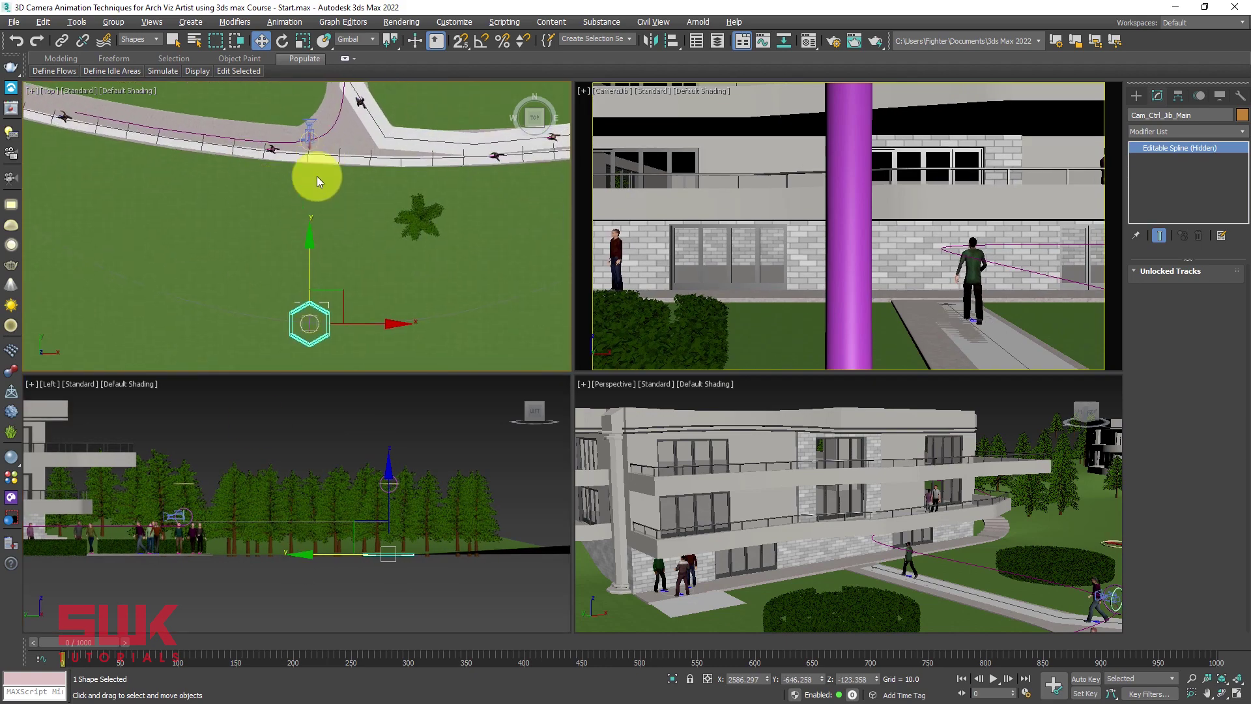
{"action": "left_click", "coordinate": [308, 146]}
{"action": "scroll", "coordinate": [319, 150], "scroll_direction": "up", "scroll_amount": 4}
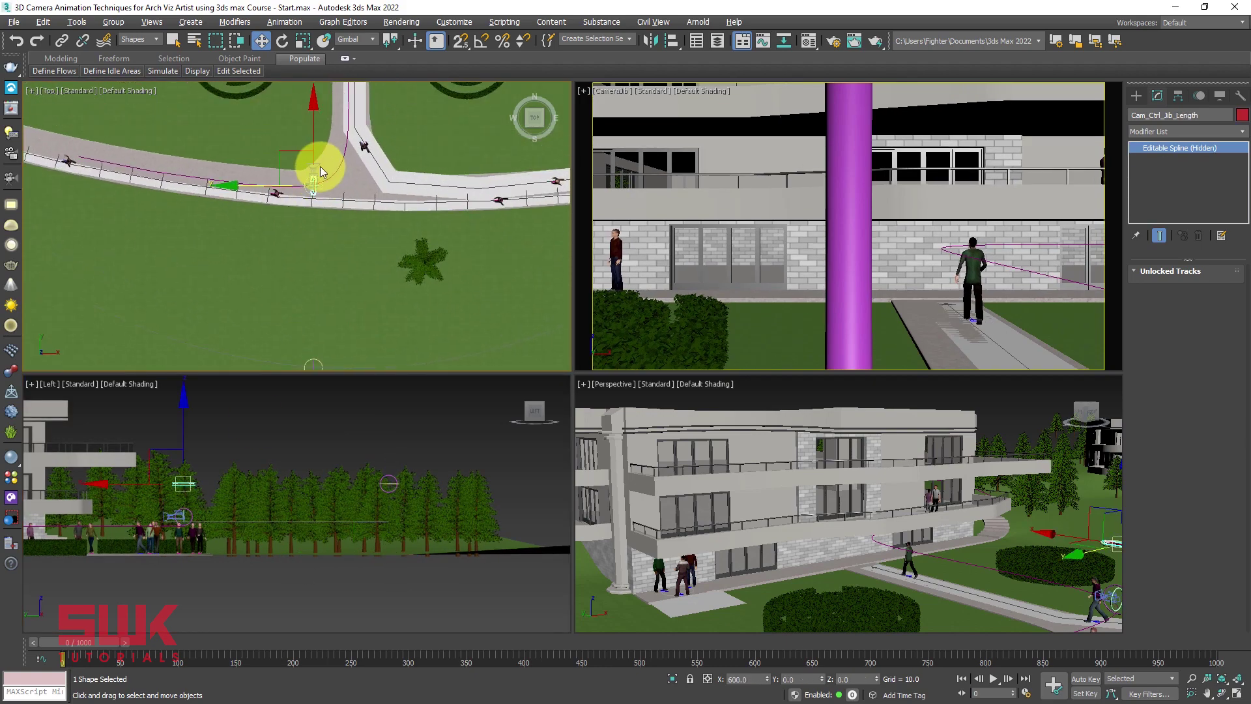
{"action": "left_click_drag", "start_coordinate": [305, 165], "coordinate": [290, 261]}
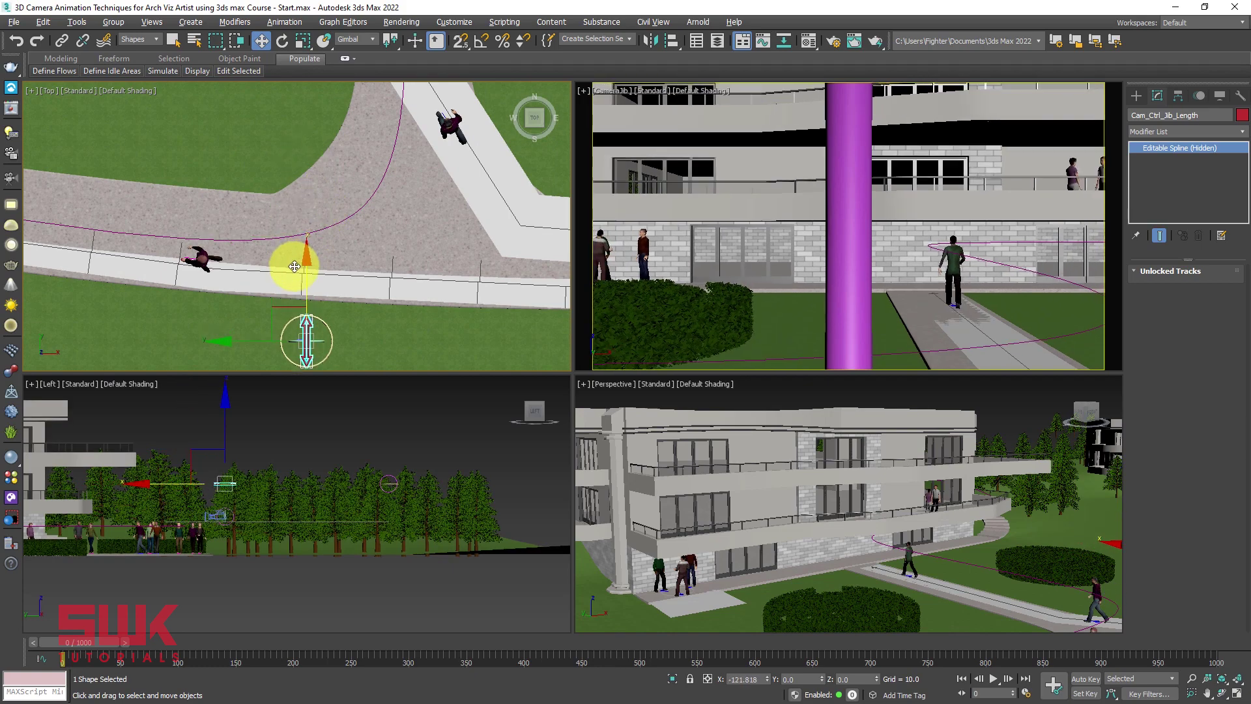
{"action": "scroll", "coordinate": [287, 215], "scroll_direction": "down", "scroll_amount": 3}
{"action": "middle_click_drag", "start_coordinate": [307, 172], "coordinate": [304, 148]}
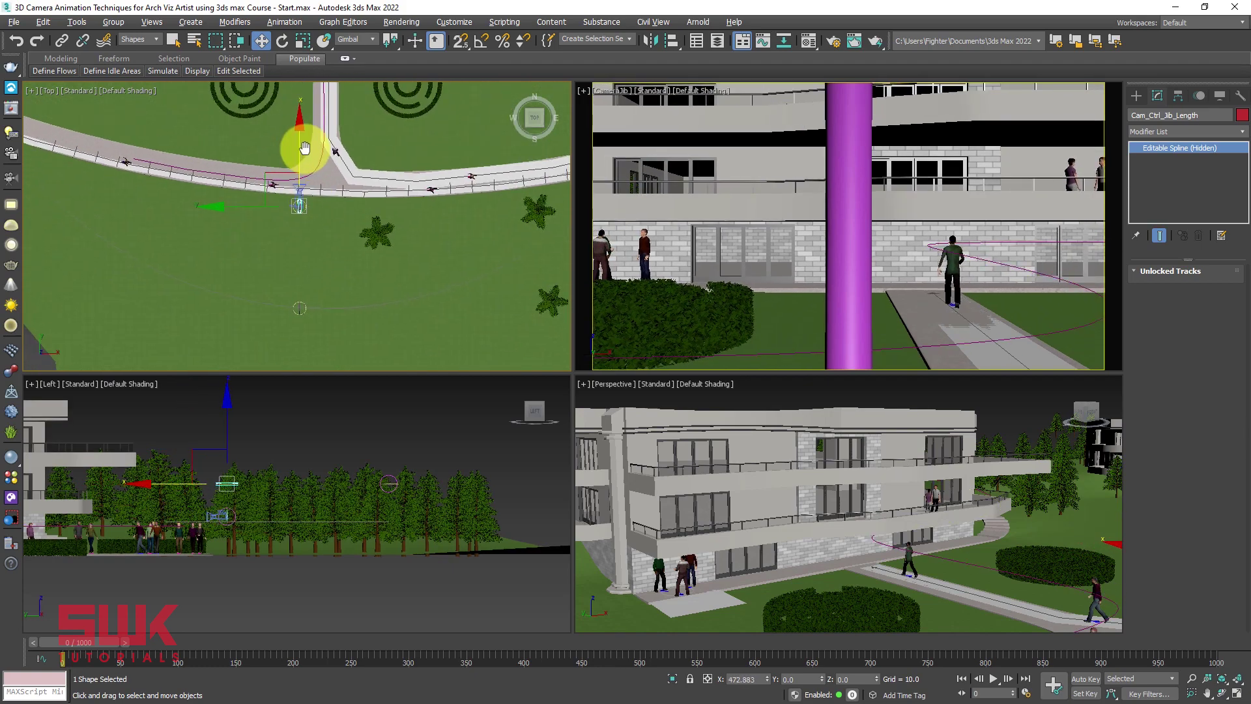
{"action": "left_click_drag", "start_coordinate": [299, 138], "coordinate": [293, 139]}
{"action": "left_click", "coordinate": [315, 267]}
{"action": "left_click", "coordinate": [356, 426]}
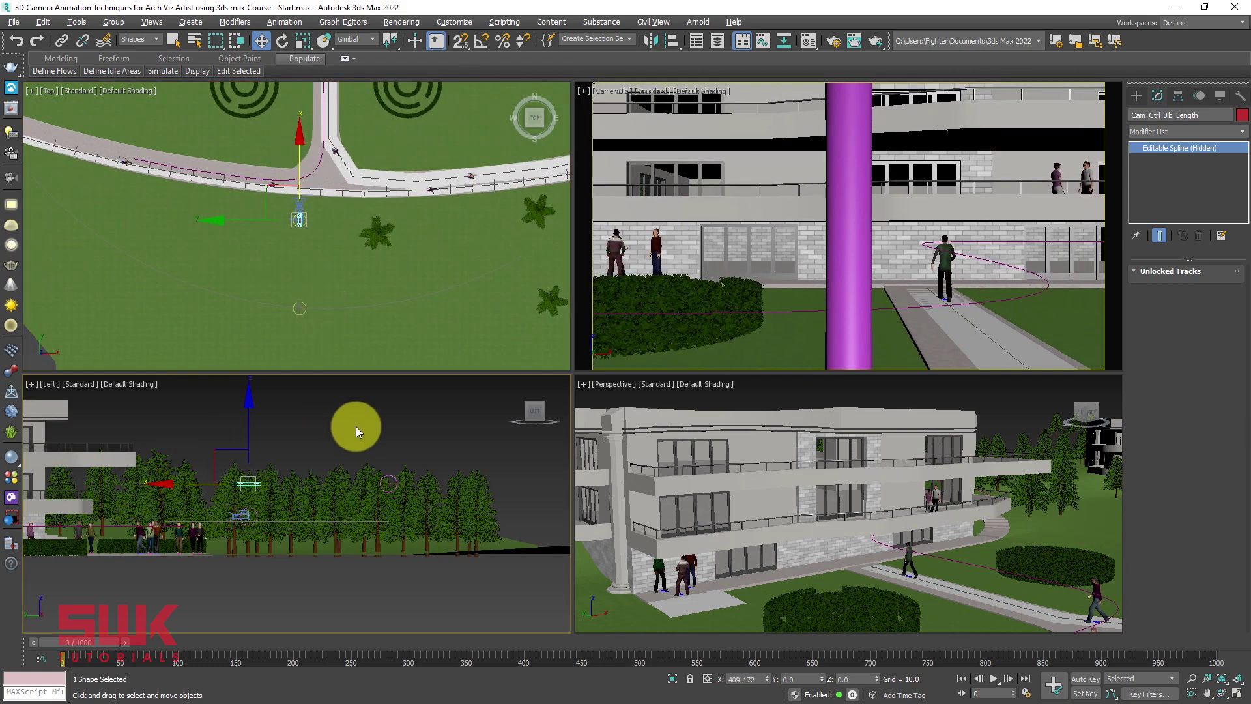
Rotate the jib's pan control about 20 degrees around Z to swing the arm sideways, then clear the selection.
{"action": "left_click", "coordinate": [403, 490]}
{"action": "left_click", "coordinate": [391, 484]}
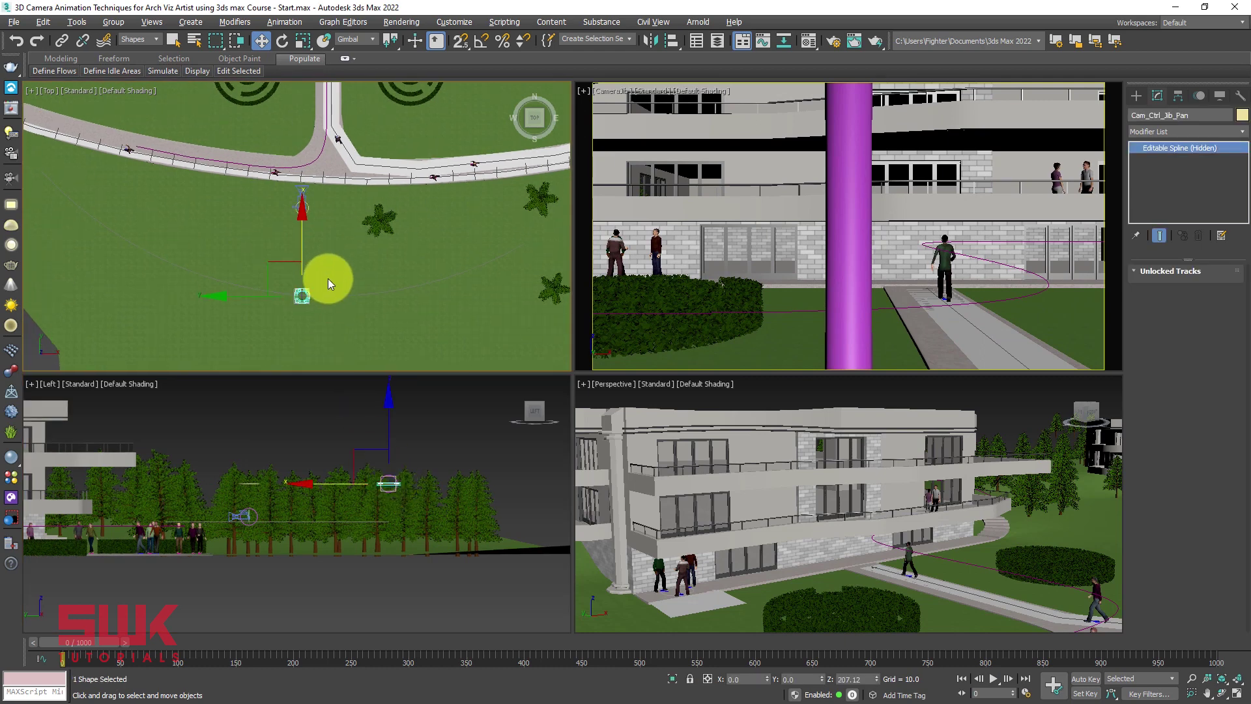
{"action": "scroll", "coordinate": [328, 279], "scroll_direction": "up", "scroll_amount": 5}
{"action": "scroll", "coordinate": [354, 298], "scroll_direction": "down", "scroll_amount": 5}
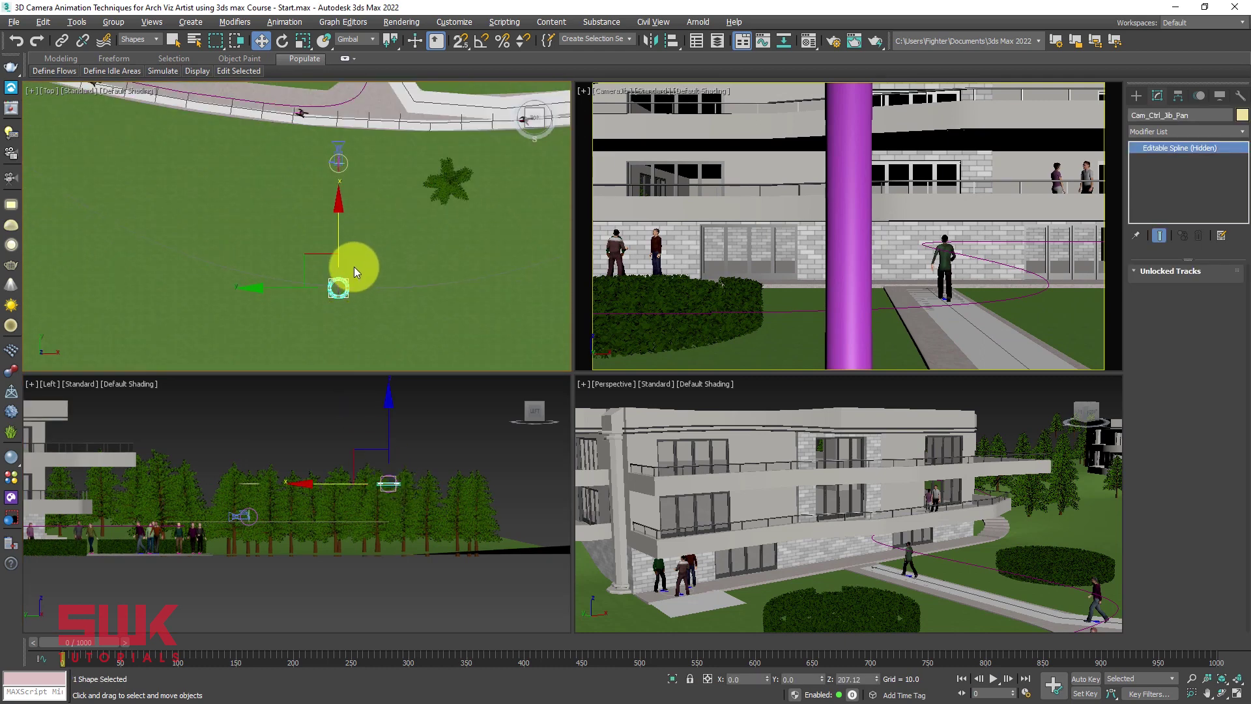
{"action": "key", "text": "e"}
{"action": "left_click_drag", "start_coordinate": [389, 276], "coordinate": [375, 253]}
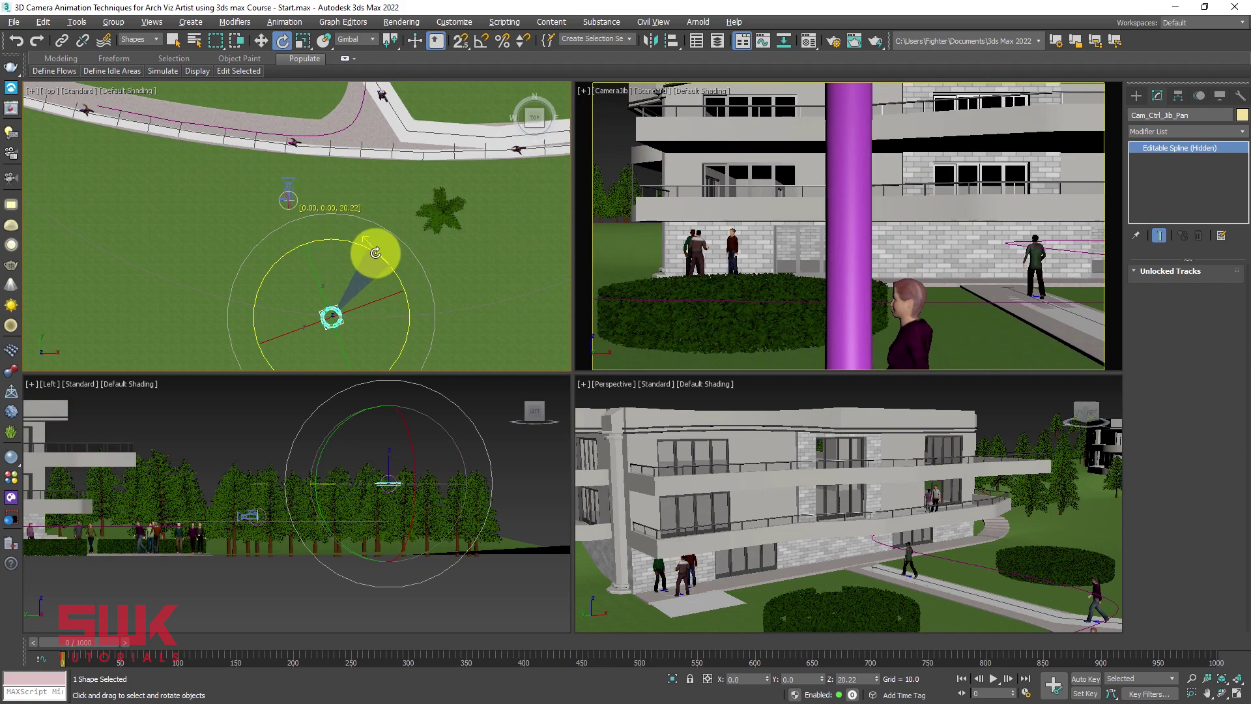
{"action": "mouse_move", "coordinate": [467, 432]}
{"action": "left_mouse_down"}
{"action": "mouse_move", "coordinate": [391, 456]}
{"action": "mouse_move", "coordinate": [489, 456]}
{"action": "mouse_move", "coordinate": [481, 446]}
{"action": "left_mouse_up"}
{"action": "left_click", "coordinate": [506, 431]}
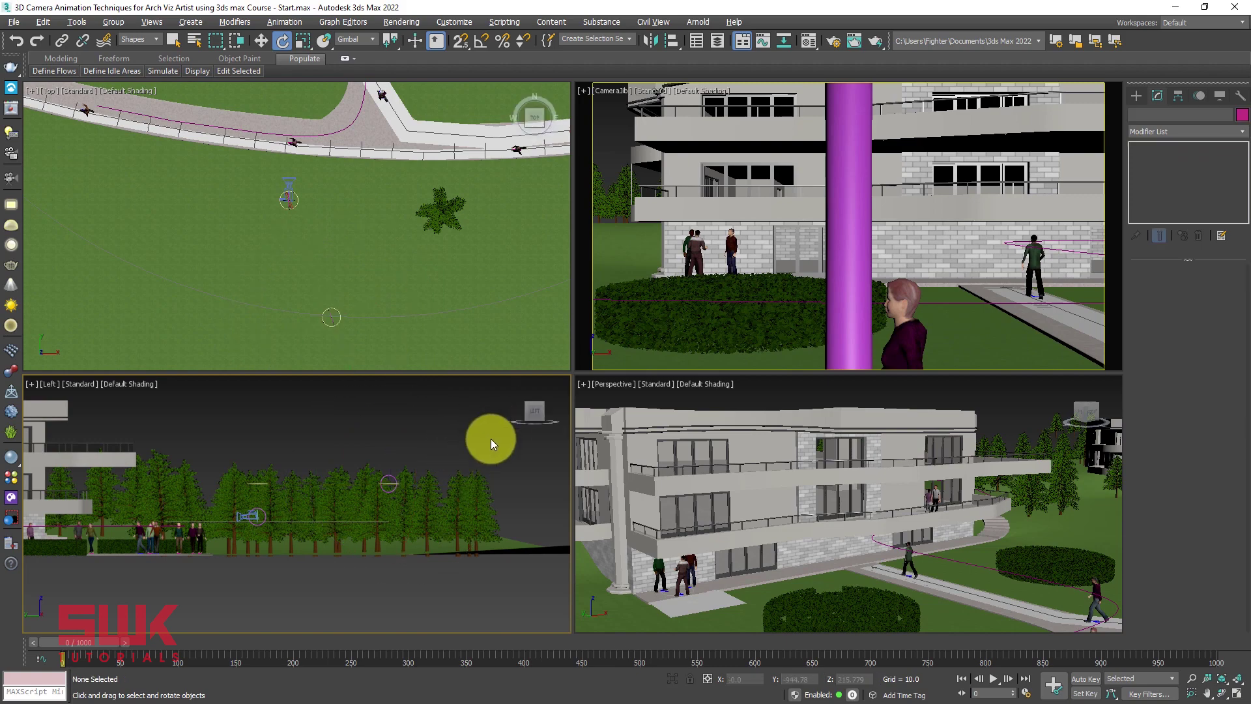
Change the Left viewport to Perspective, frame the jib's tilt control and rotate it to about 10.3 degrees around Y.
{"action": "key", "text": "p"}
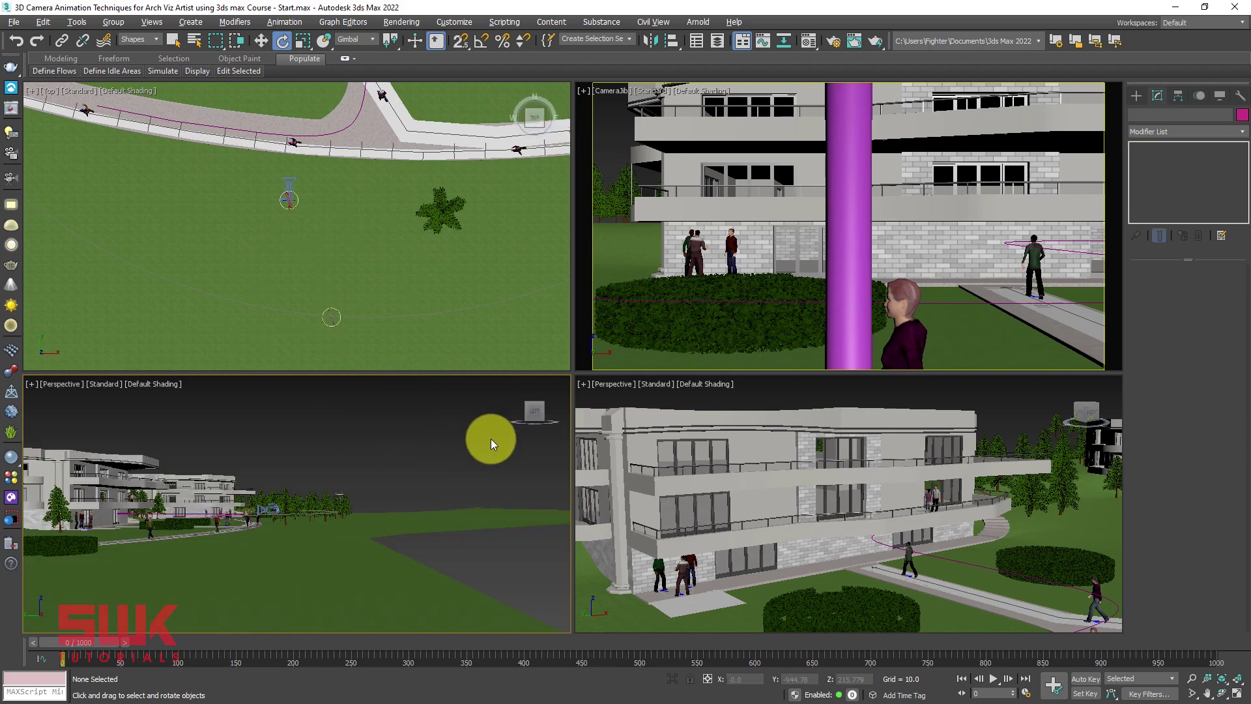
{"action": "left_click", "coordinate": [338, 490]}
{"action": "key", "text": "z"}
{"action": "mouse_move", "coordinate": [327, 468]}
{"action": "middle_mouse_down", "text": "alt"}
{"action": "mouse_move", "coordinate": [335, 447]}
{"action": "mouse_move", "coordinate": [347, 453]}
{"action": "middle_mouse_up", "text": "alt"}
{"action": "left_click_drag", "start_coordinate": [337, 445], "coordinate": [335, 441]}
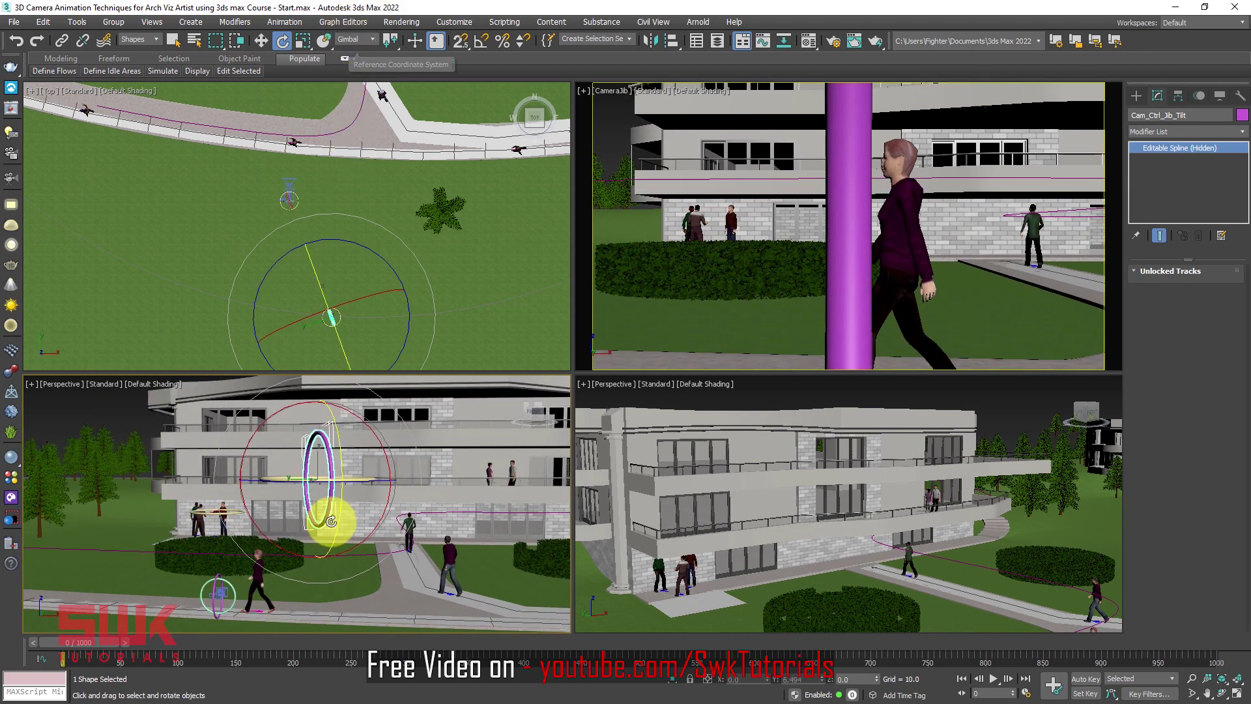
{"action": "middle_click_drag", "start_coordinate": [331, 521], "coordinate": [342, 521], "text": "alt"}
{"action": "left_click_drag", "start_coordinate": [353, 458], "coordinate": [367, 463]}
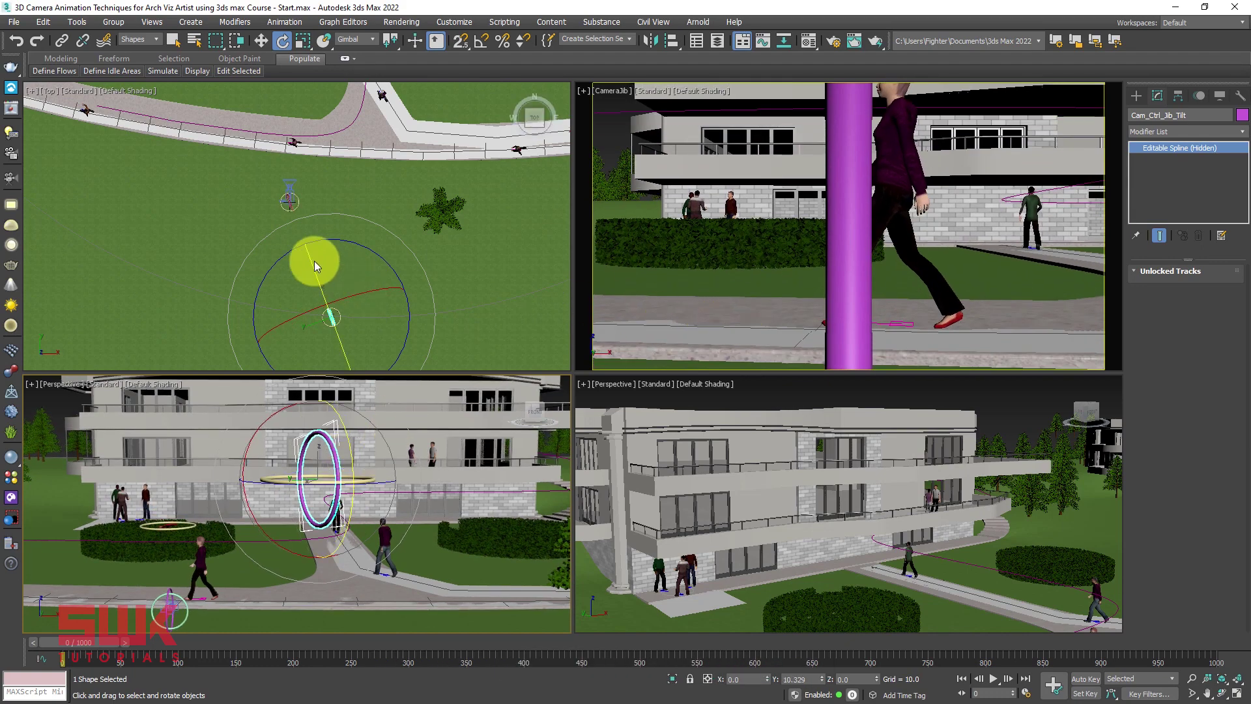
Turn on See-Through in the object properties of Cam_Ctrl_for_CamTilting, the ring blocking the camera view, and deselect it.
{"action": "middle_click_drag", "start_coordinate": [315, 266], "coordinate": [333, 255], "text": "alt"}
{"action": "left_click", "coordinate": [850, 154]}
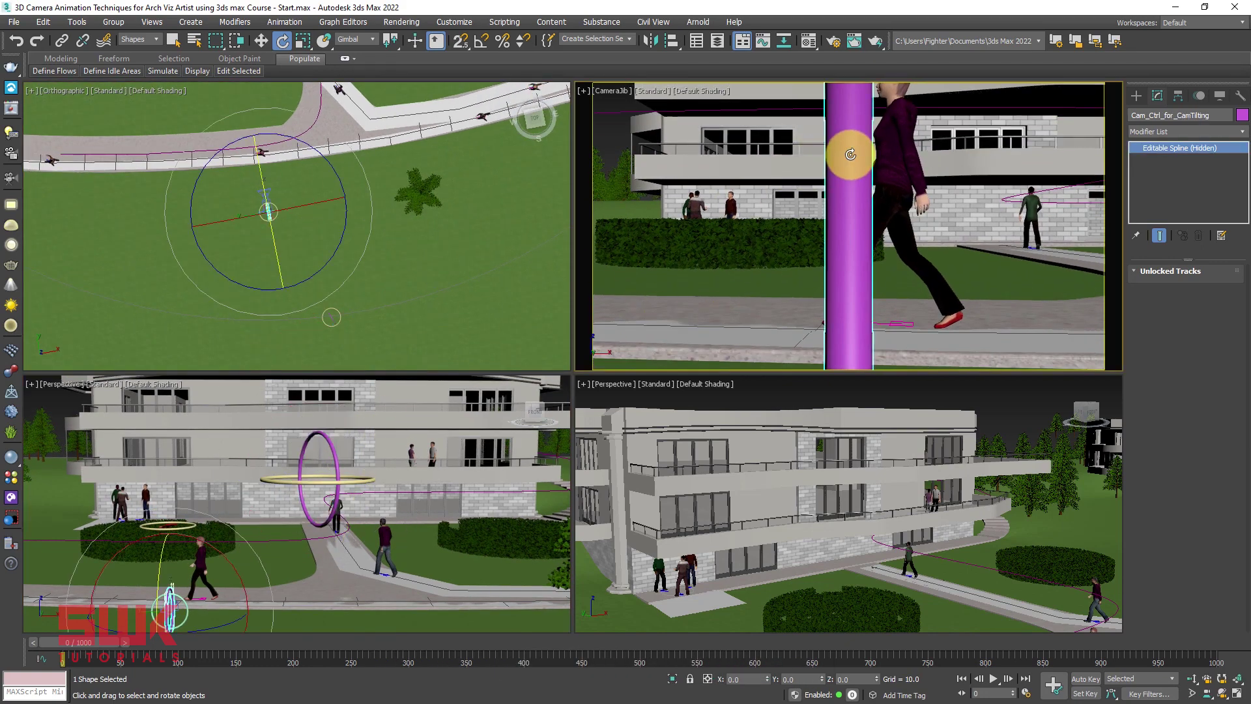
{"action": "right_click", "coordinate": [851, 155]}
{"action": "left_click", "coordinate": [870, 251]}
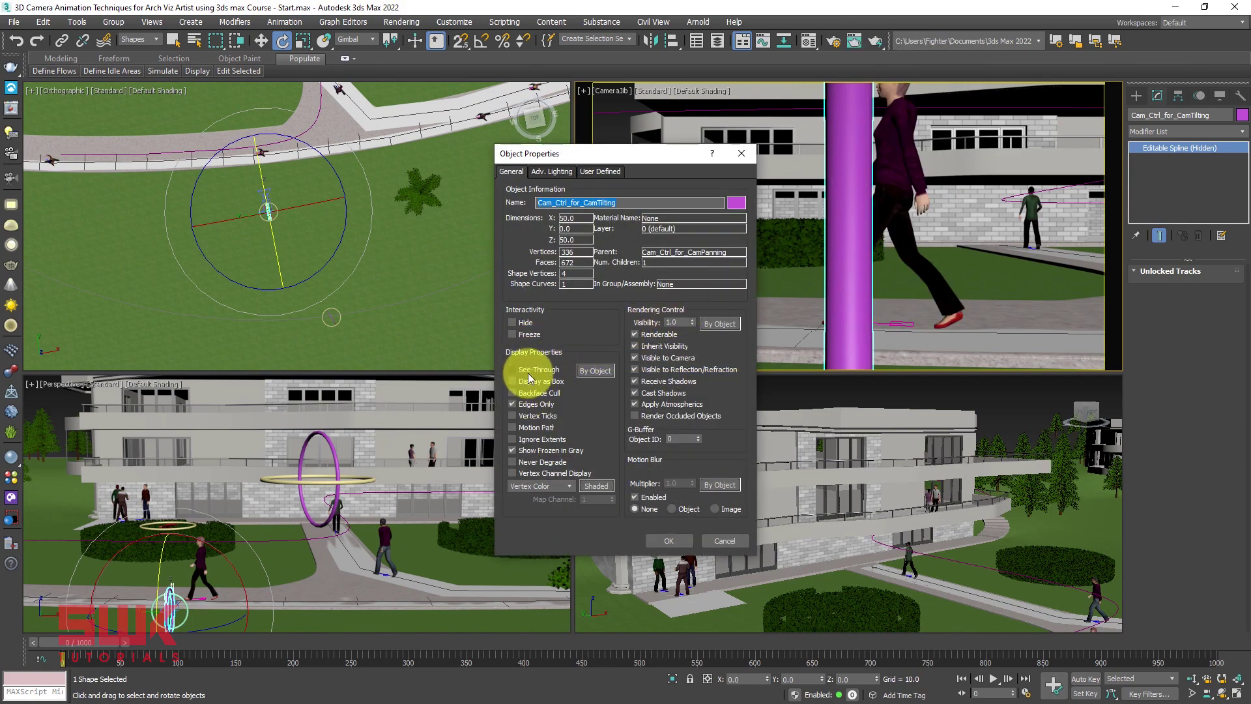
{"action": "left_click", "coordinate": [671, 540]}
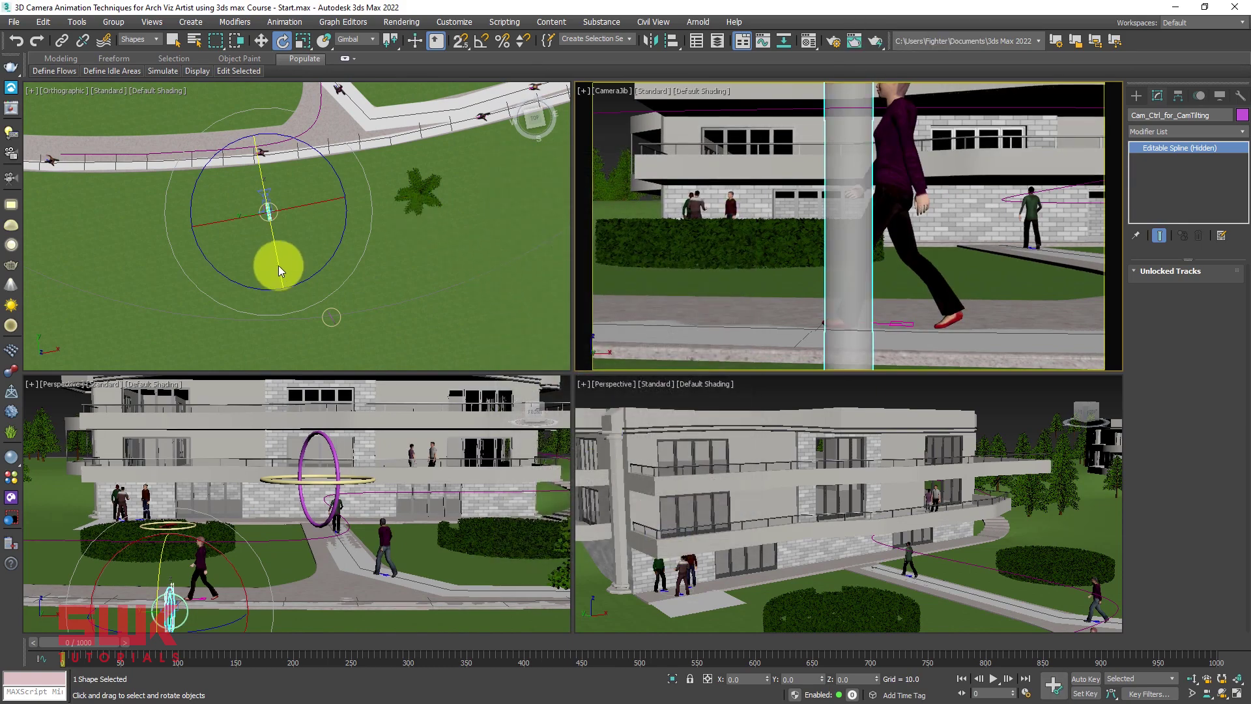
{"action": "right_click", "coordinate": [310, 525]}
{"action": "left_click", "coordinate": [55, 397]}
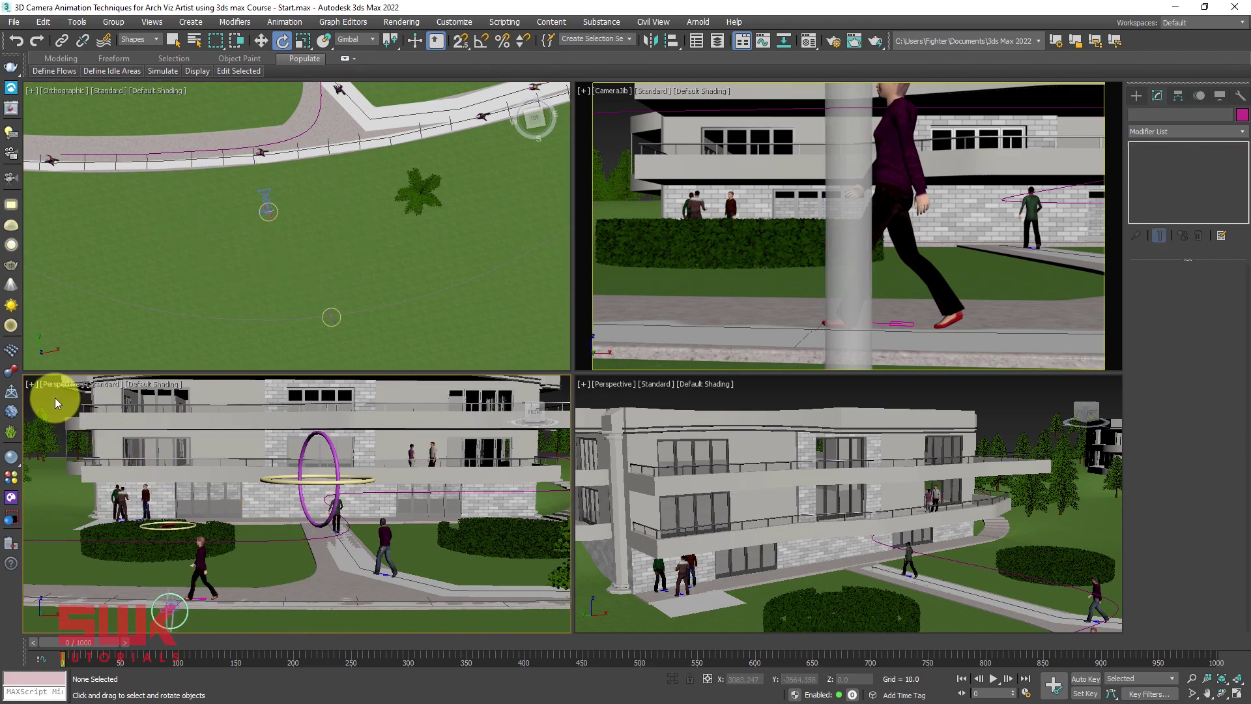
Extend the jib arm toward the walkway by moving the length control to about X 513, and clear the selection.
{"action": "middle_click_drag", "start_coordinate": [330, 525], "coordinate": [330, 511]}
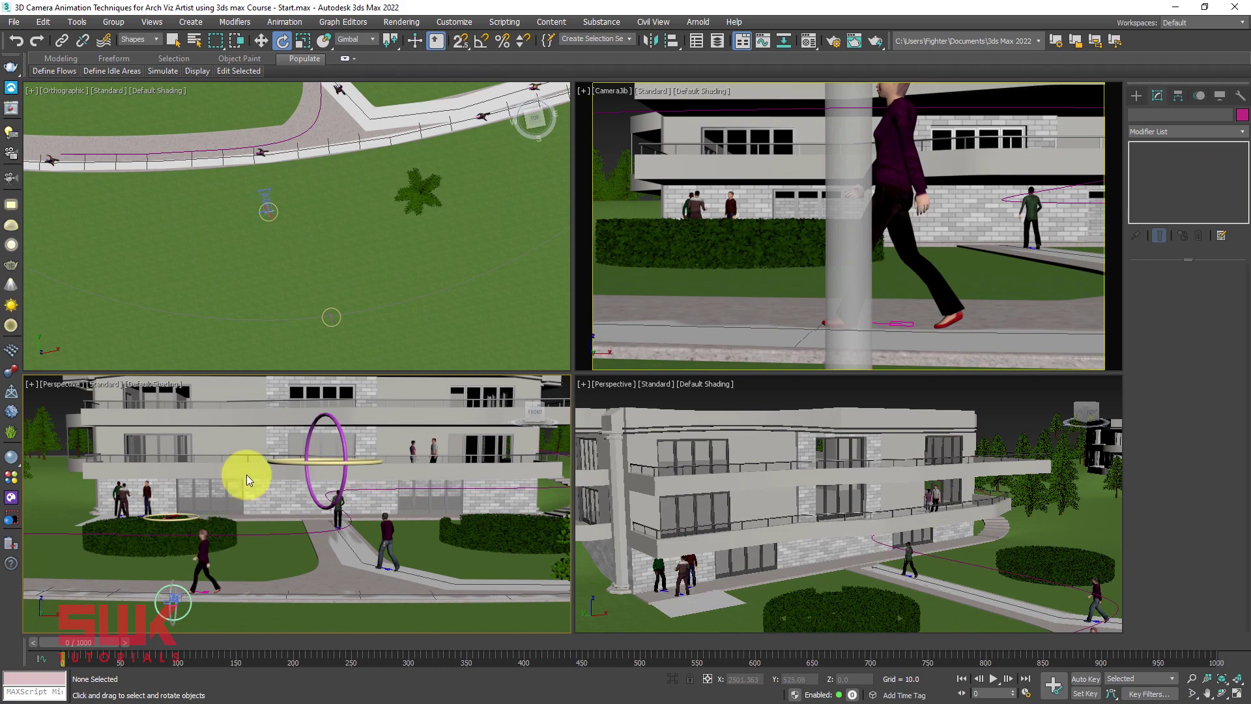
{"action": "middle_click_drag", "start_coordinate": [205, 549], "coordinate": [256, 533], "text": "alt"}
{"action": "left_click", "coordinate": [116, 484]}
{"action": "left_click", "coordinate": [266, 451]}
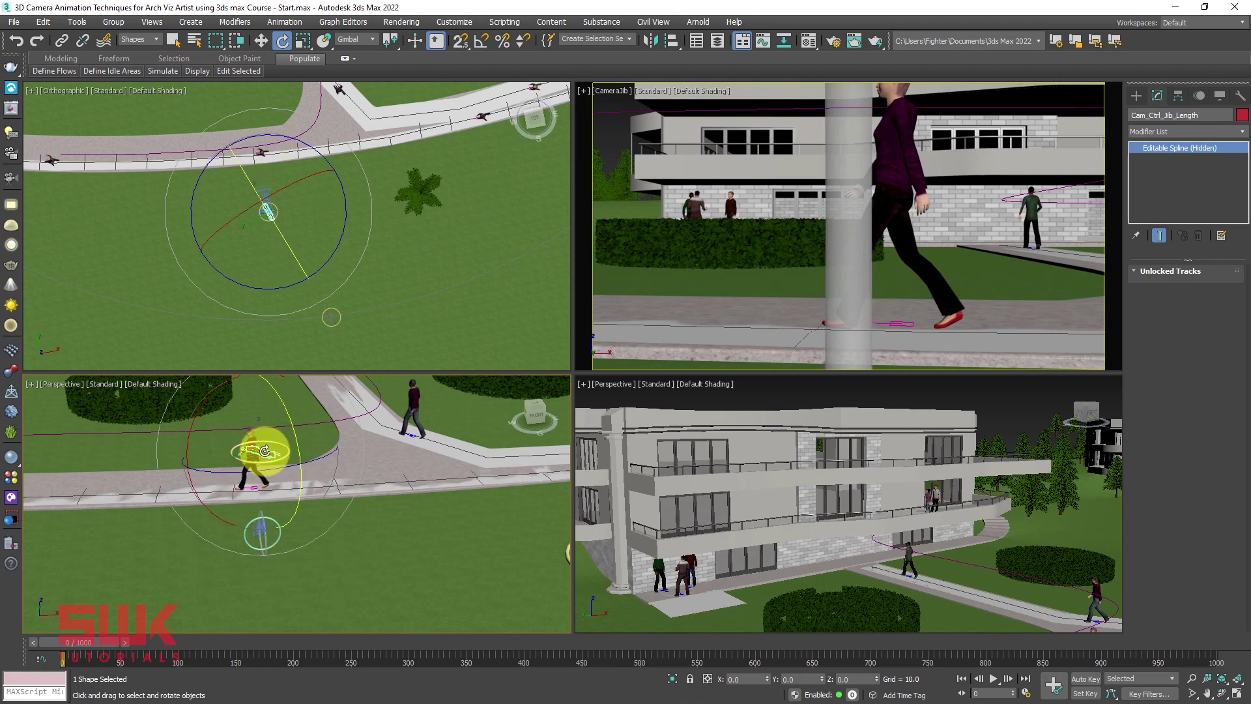
{"action": "key", "text": "q"}
{"action": "key", "text": "w"}
{"action": "middle_click_drag", "start_coordinate": [292, 452], "coordinate": [267, 464], "text": "alt"}
{"action": "left_click", "coordinate": [225, 459]}
{"action": "left_click", "coordinate": [275, 478]}
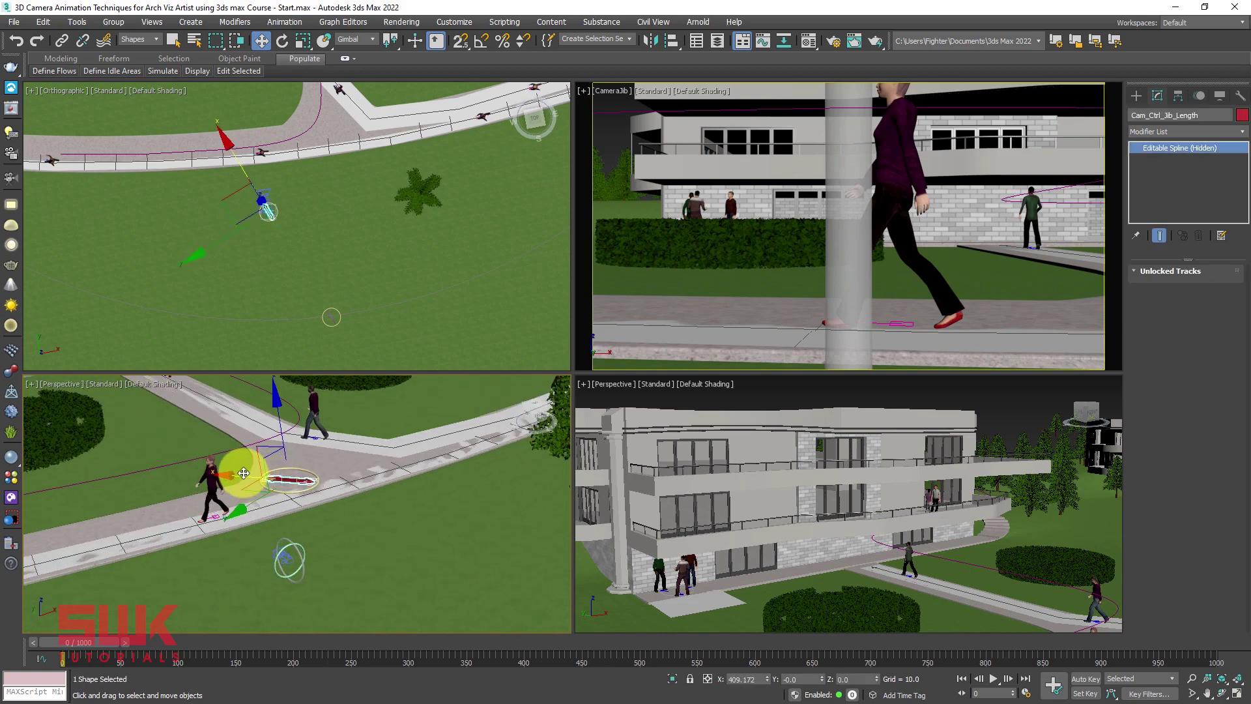
{"action": "left_click_drag", "start_coordinate": [229, 475], "coordinate": [152, 462]}
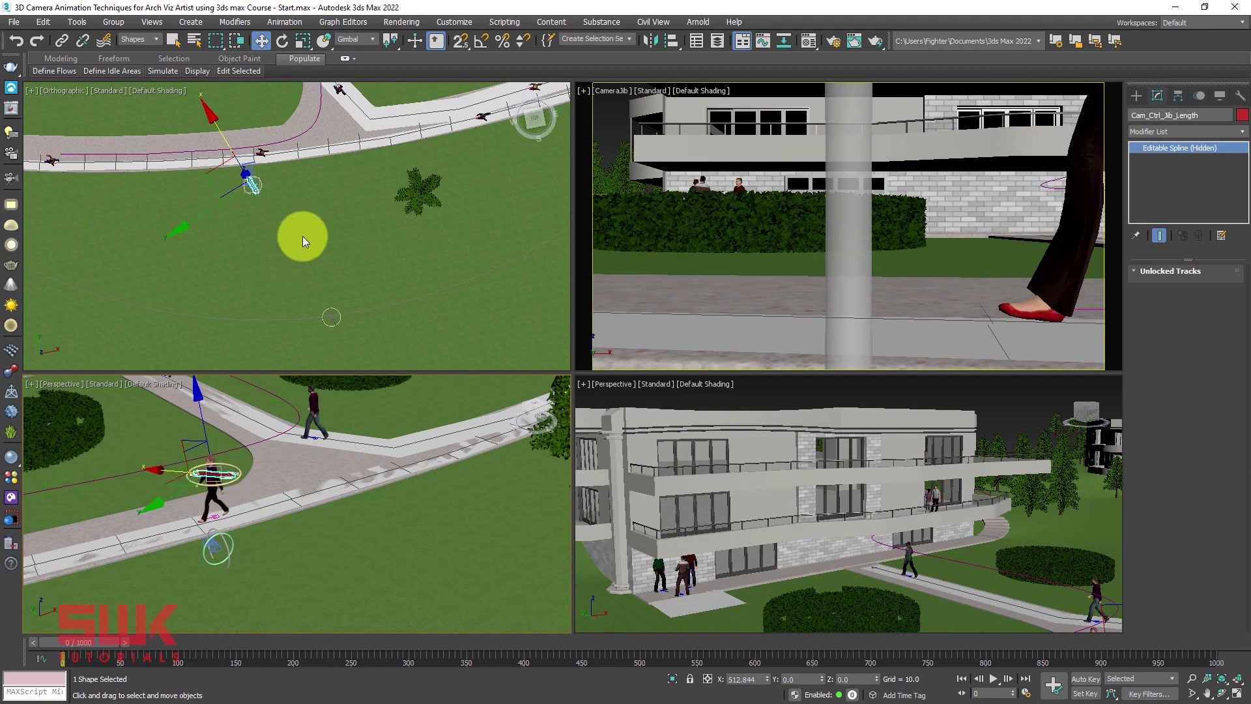
{"action": "left_click", "coordinate": [325, 320]}
{"action": "scroll", "coordinate": [108, 467], "scroll_direction": "down", "scroll_amount": 10}
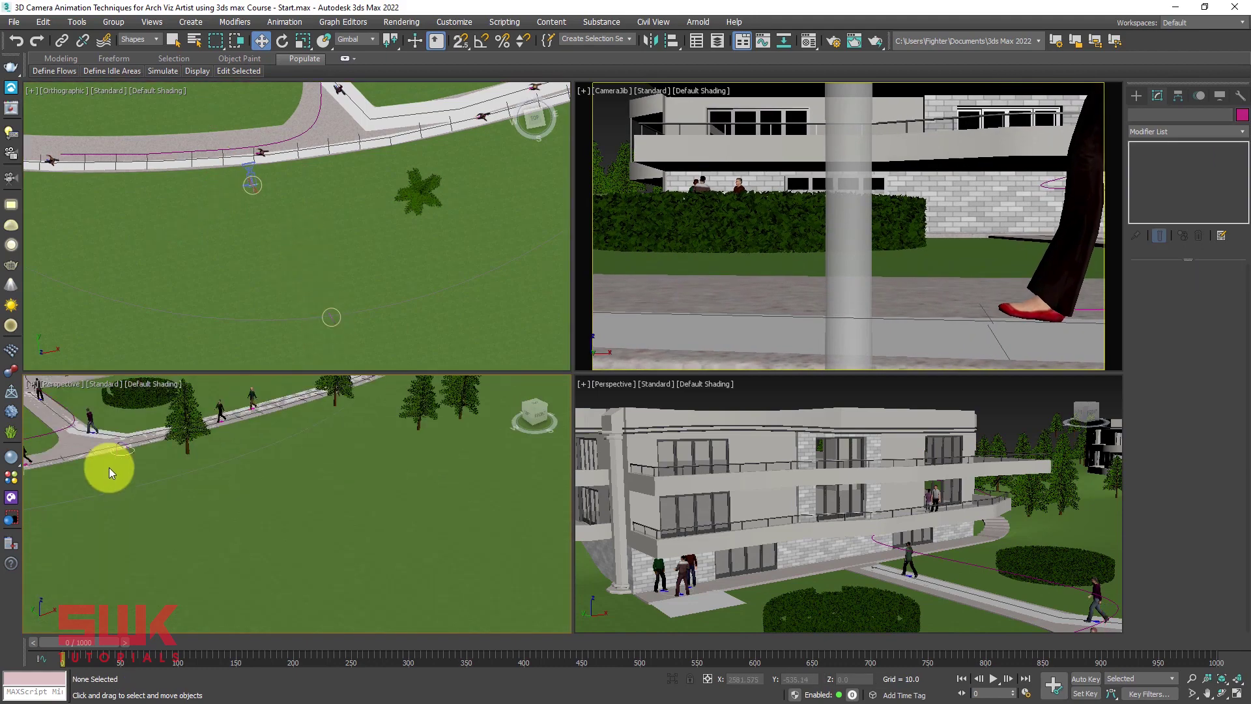
Select the jib's tilt control and rotate it to about 12.5 degrees around Y to lower the camera toward the ground.
{"action": "left_click", "coordinate": [328, 315]}
{"action": "scroll", "coordinate": [261, 469], "scroll_direction": "up", "scroll_amount": 10}
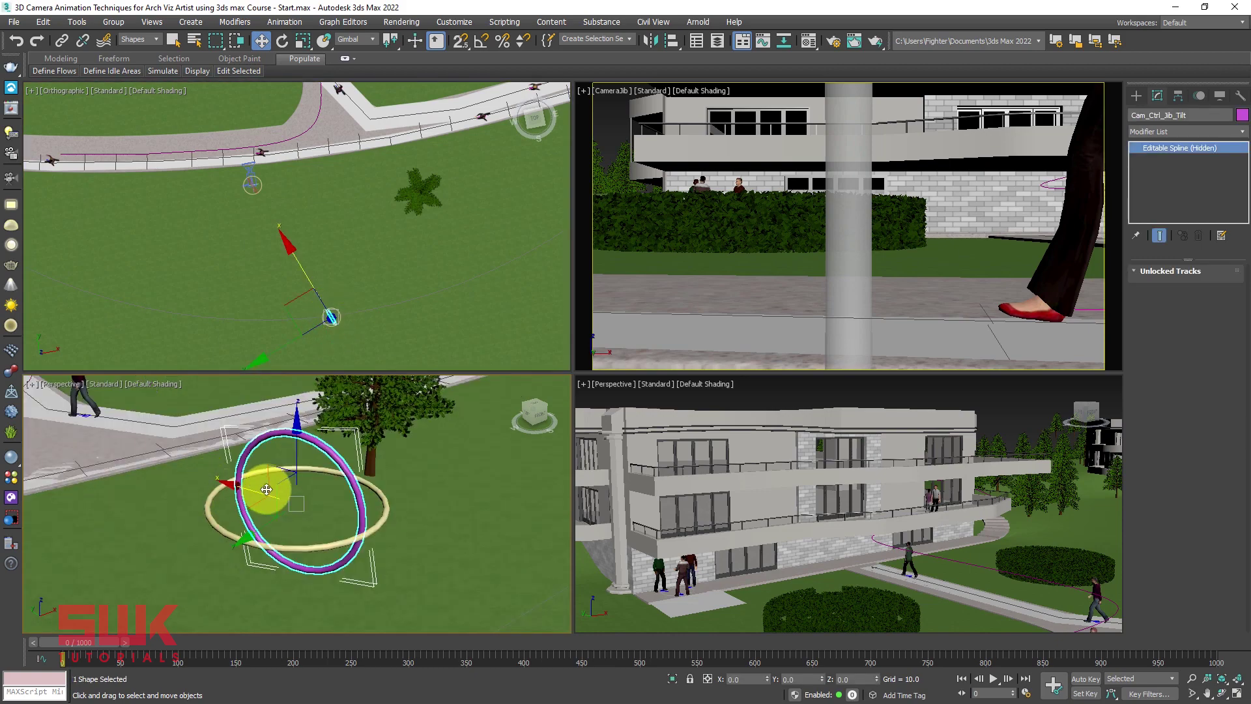
{"action": "scroll", "coordinate": [307, 458], "scroll_direction": "up", "scroll_amount": 2}
{"action": "key", "text": "e"}
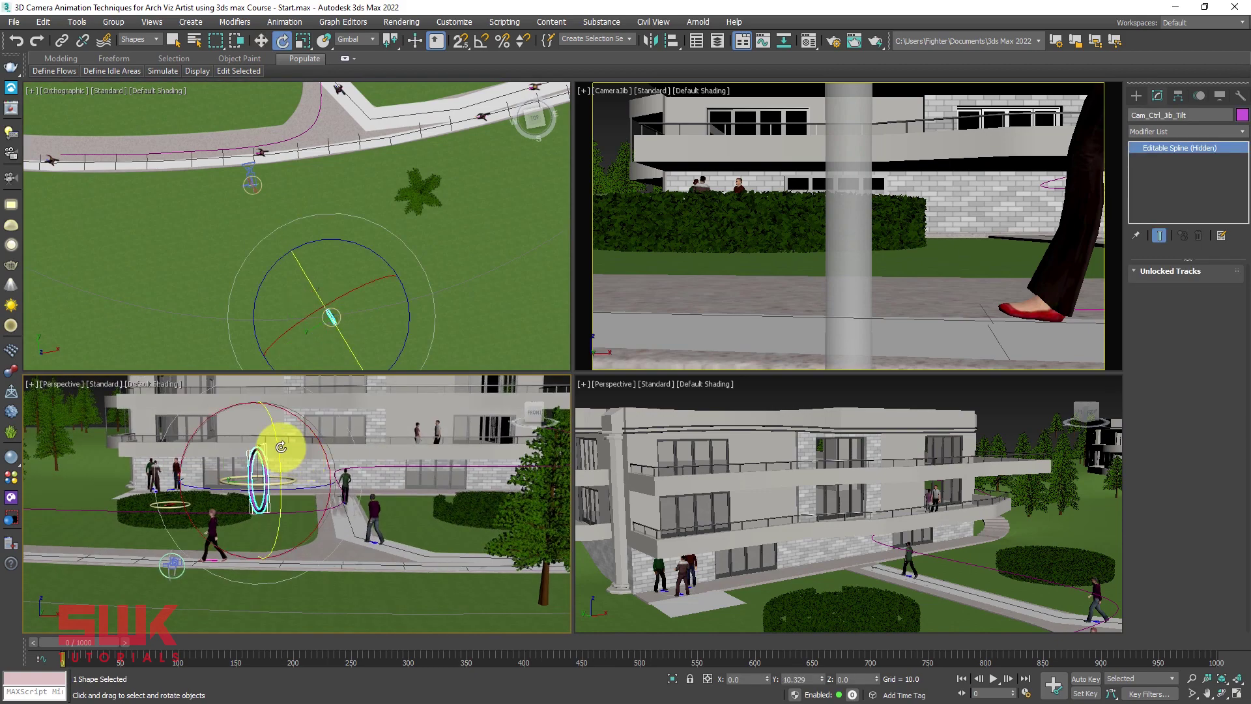
{"action": "left_click_drag", "start_coordinate": [279, 441], "coordinate": [265, 445]}
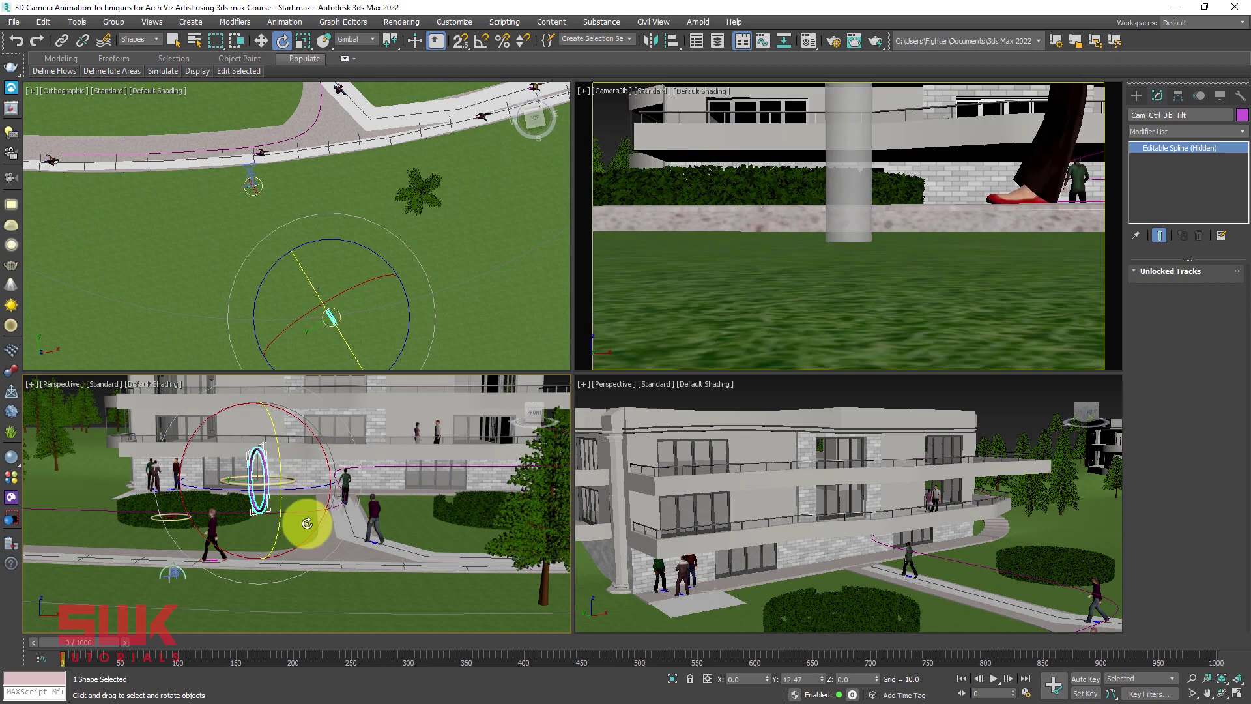
Swing the jib arm slightly with the pan control around Z and clear the selection.
{"action": "left_click", "coordinate": [179, 443]}
{"action": "left_click", "coordinate": [241, 482]}
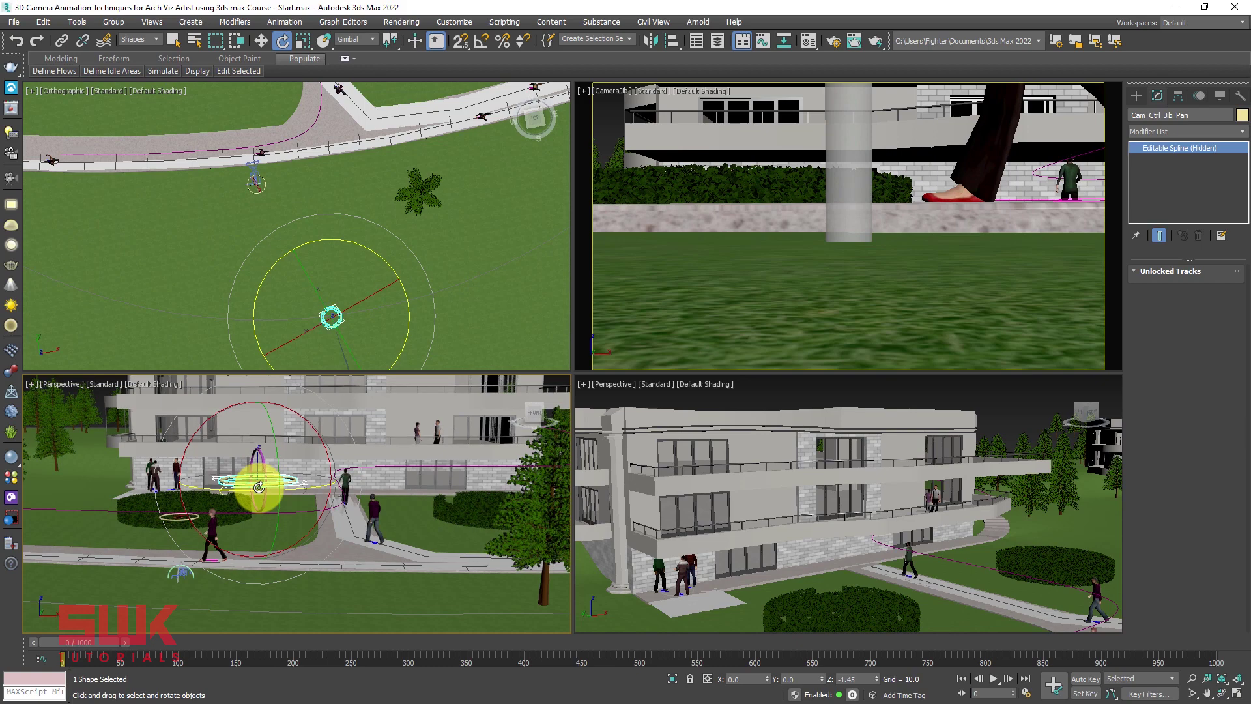
{"action": "left_click", "coordinate": [239, 213]}
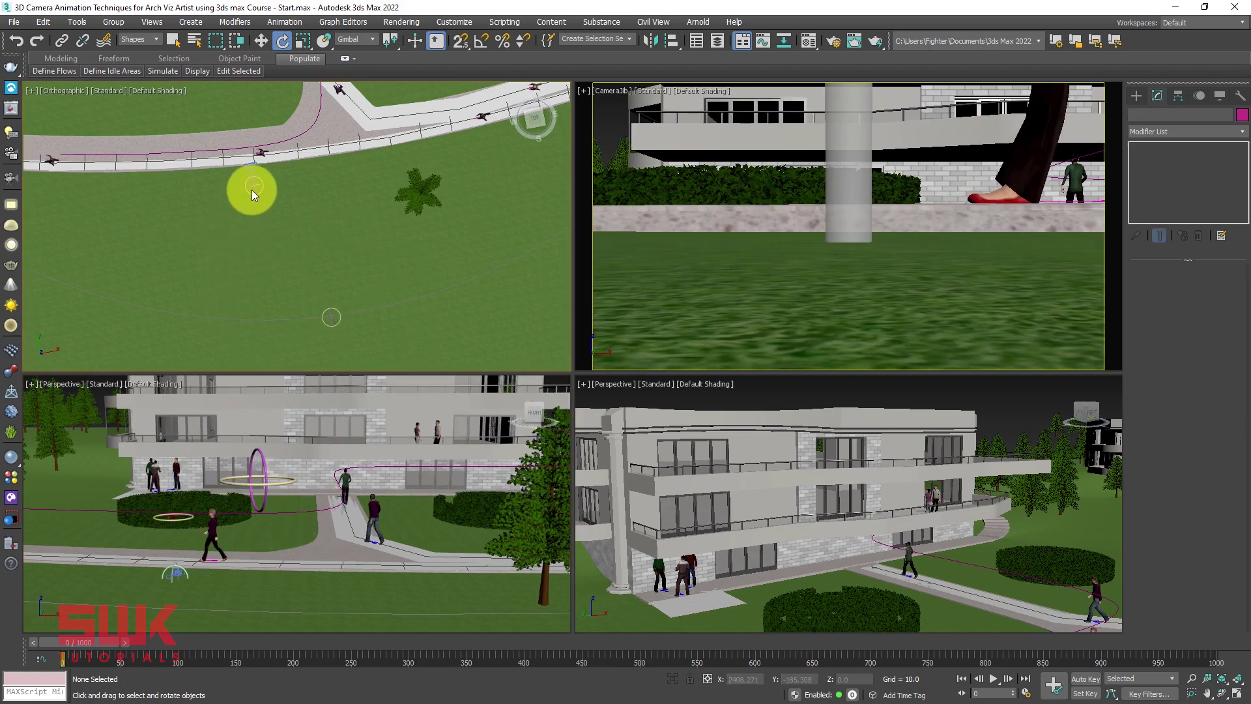
Extend the jib arm further toward the walkway by moving the length control to about X 535.
{"action": "left_click", "coordinate": [251, 190]}
{"action": "key", "text": "w"}
{"action": "left_click_drag", "start_coordinate": [224, 139], "coordinate": [220, 148]}
{"action": "left_click", "coordinate": [349, 424]}
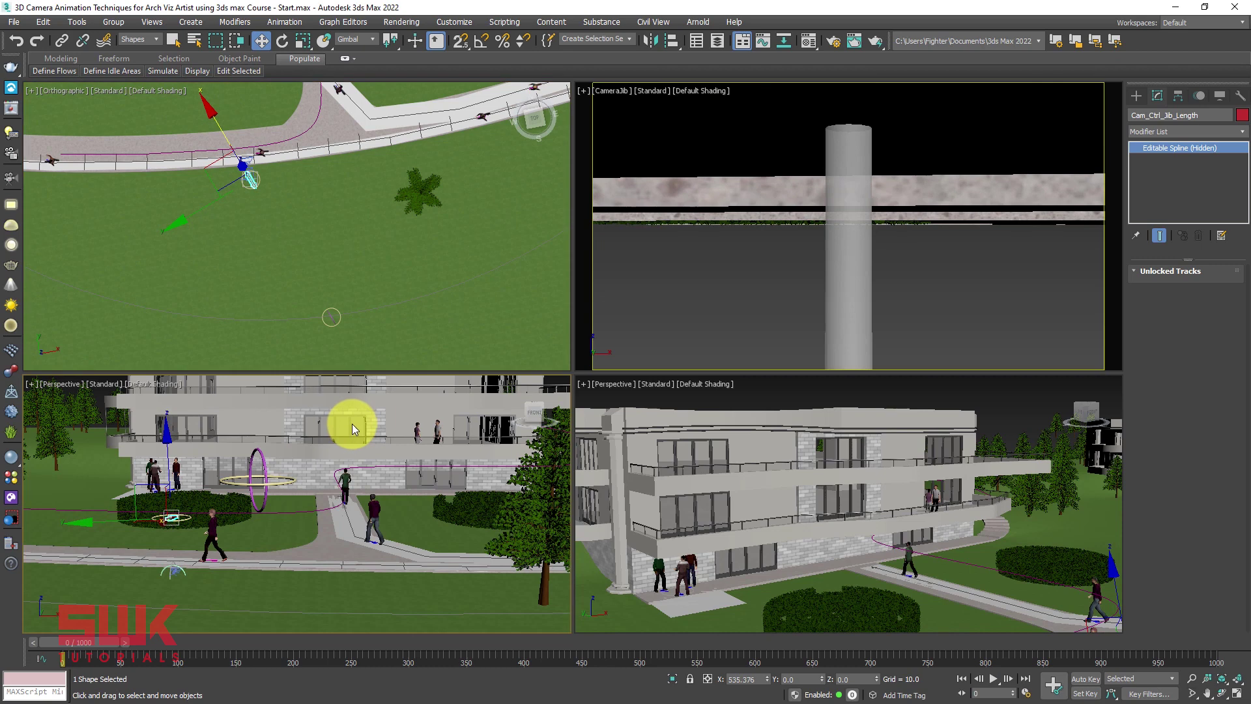
Rotate the jib's tilt control to about 11.5 degrees around Y to lift the camera just above the grass.
{"action": "left_click", "coordinate": [261, 468]}
{"action": "key", "text": "e"}
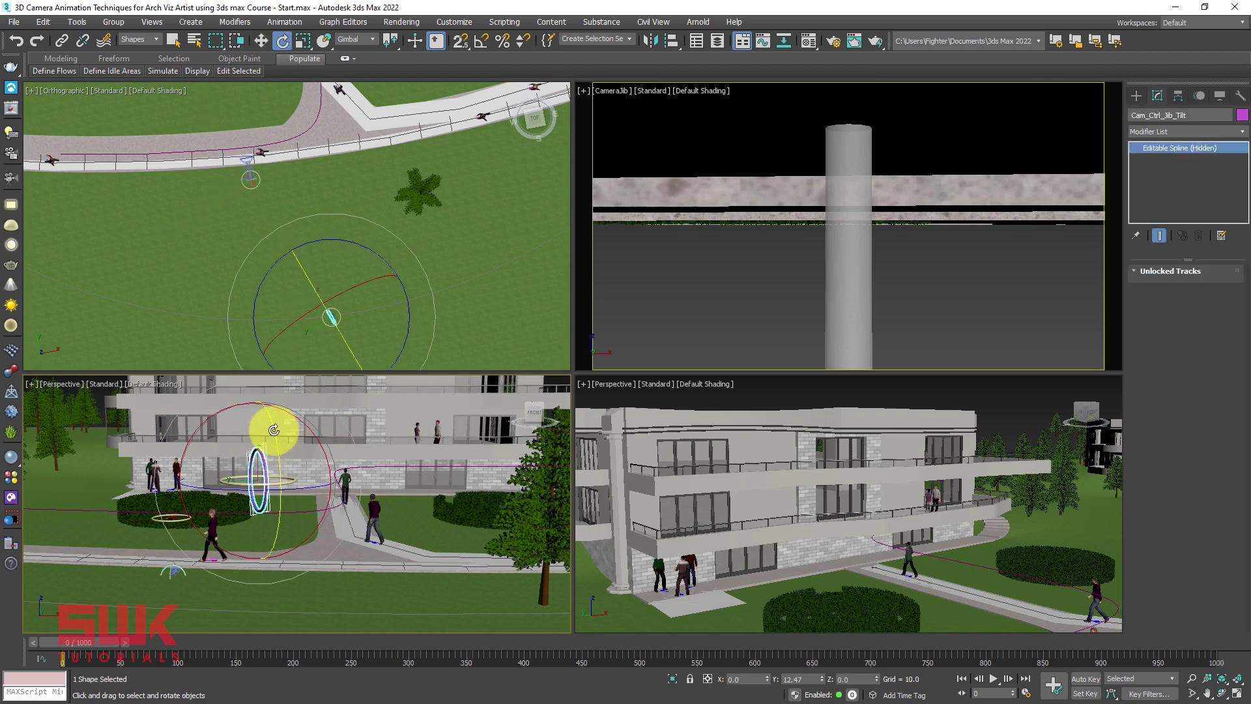
{"action": "left_click_drag", "start_coordinate": [273, 430], "coordinate": [272, 432]}
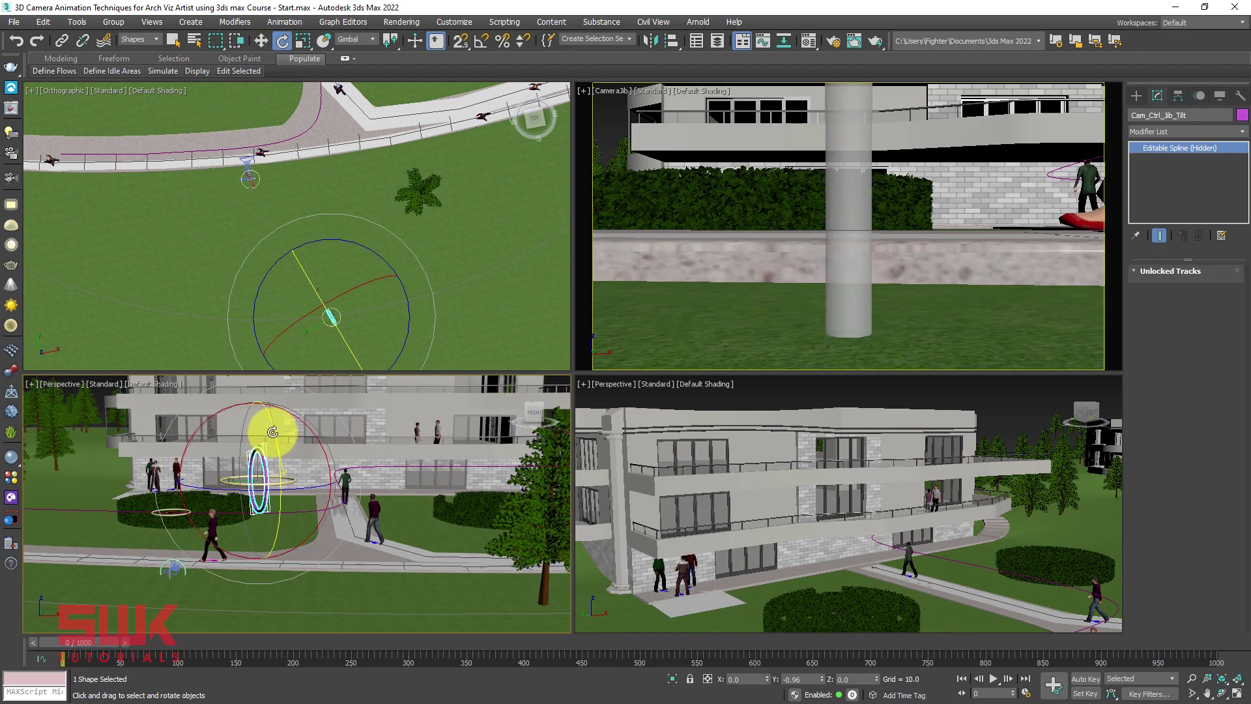
Rotate the jib's pan control to about 17 degrees around Z and maximize the camera viewport.
{"action": "left_click", "coordinate": [380, 300]}
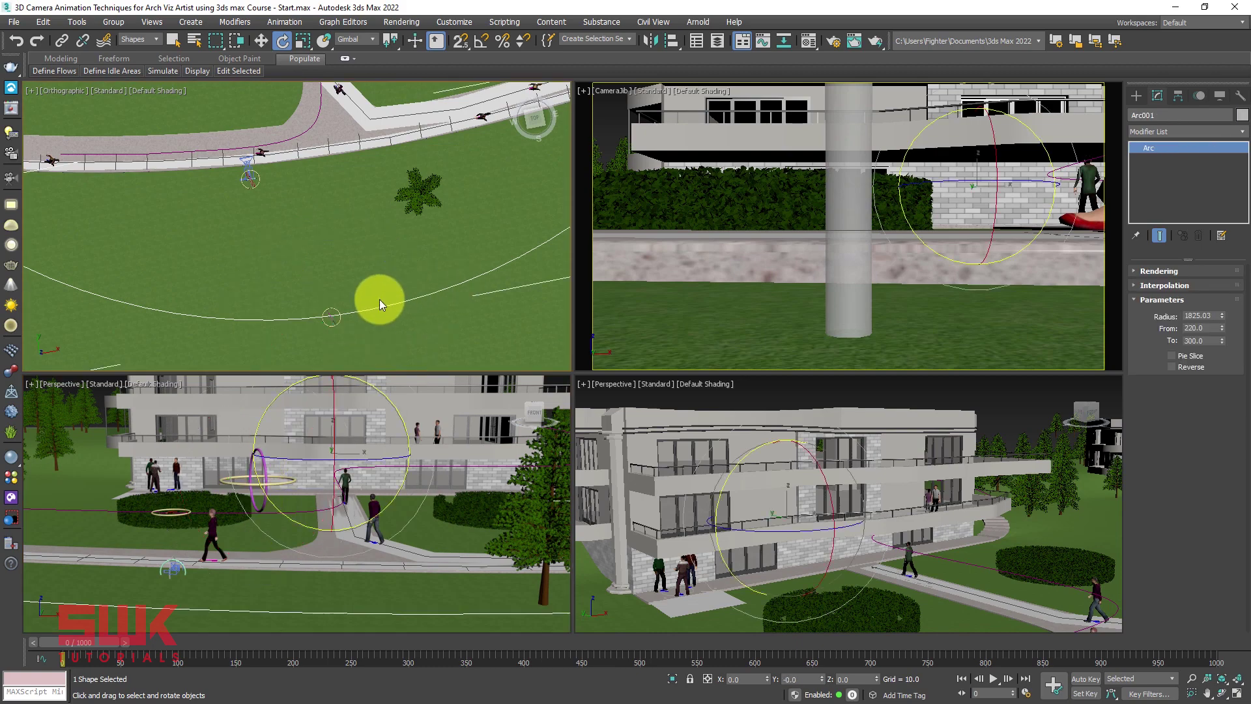
{"action": "left_click", "coordinate": [345, 322]}
{"action": "left_click_drag", "start_coordinate": [399, 322], "coordinate": [401, 327]}
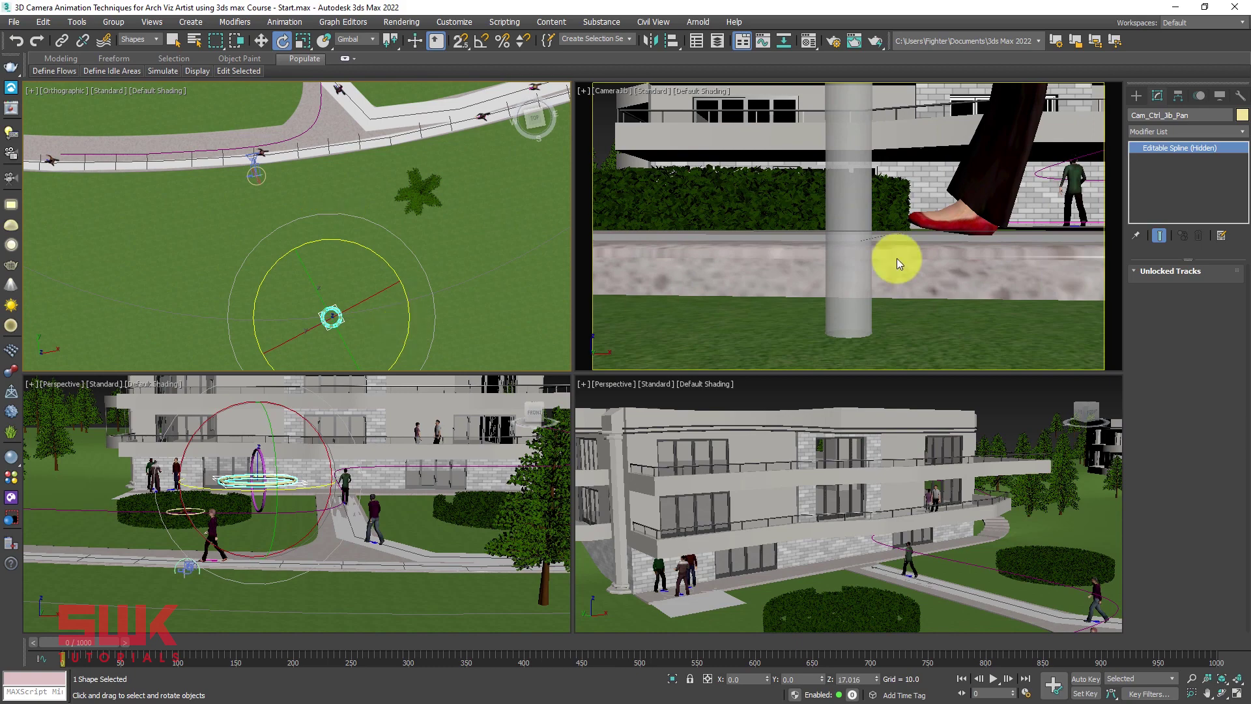
{"action": "right_click", "coordinate": [897, 258]}
{"action": "key", "text": "alt+w"}
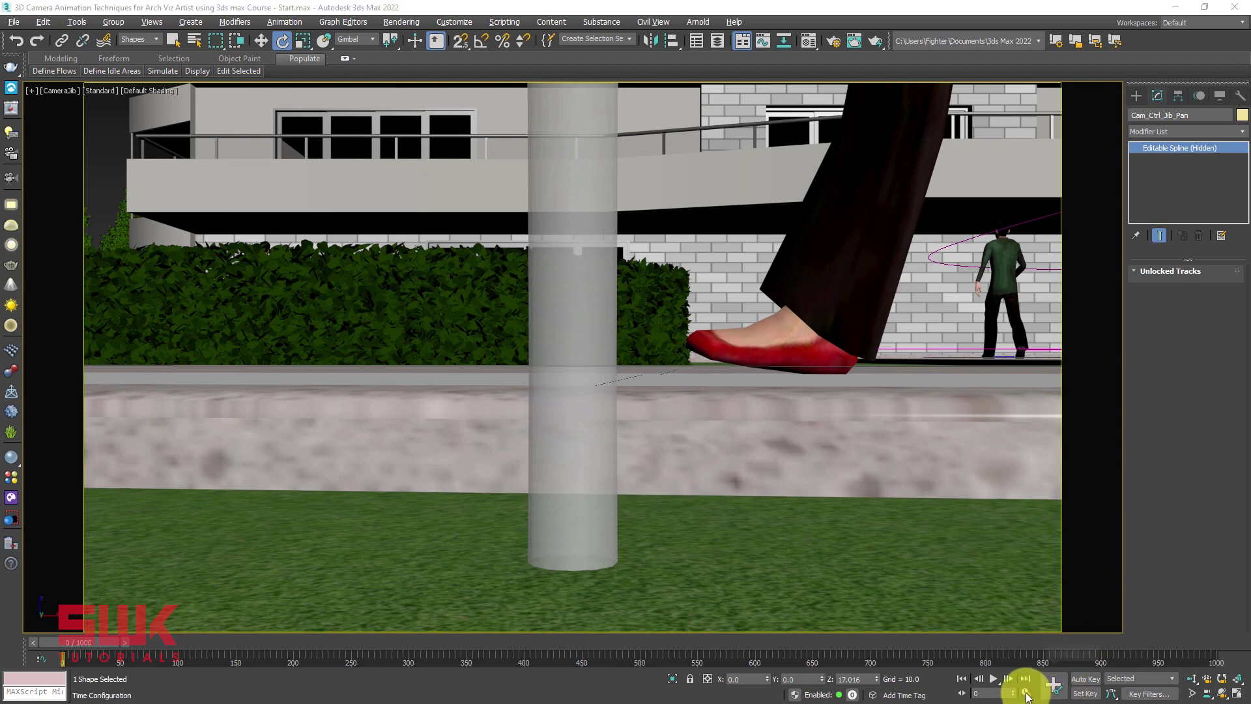
Configure the animation time to NTSC with playback not limited to the active viewport and an end time of 360.
{"action": "left_click", "coordinate": [1027, 695]}
{"action": "left_click", "coordinate": [531, 229]}
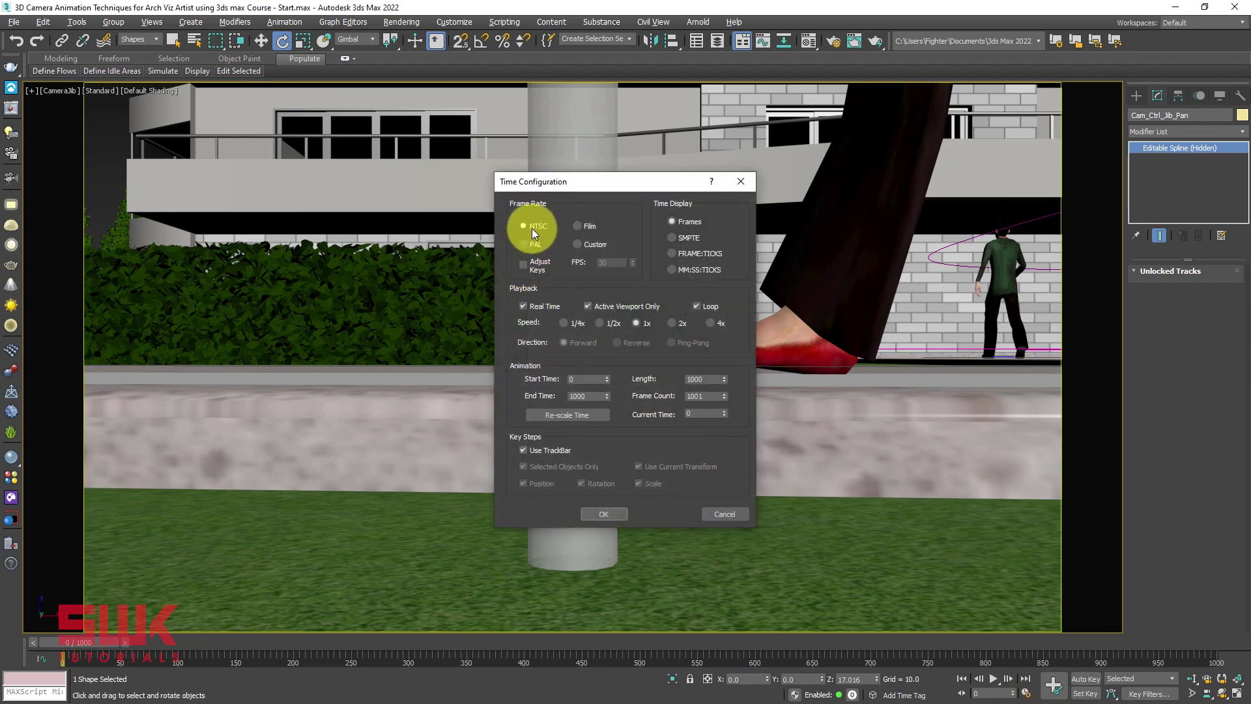
{"action": "left_click", "coordinate": [588, 307]}
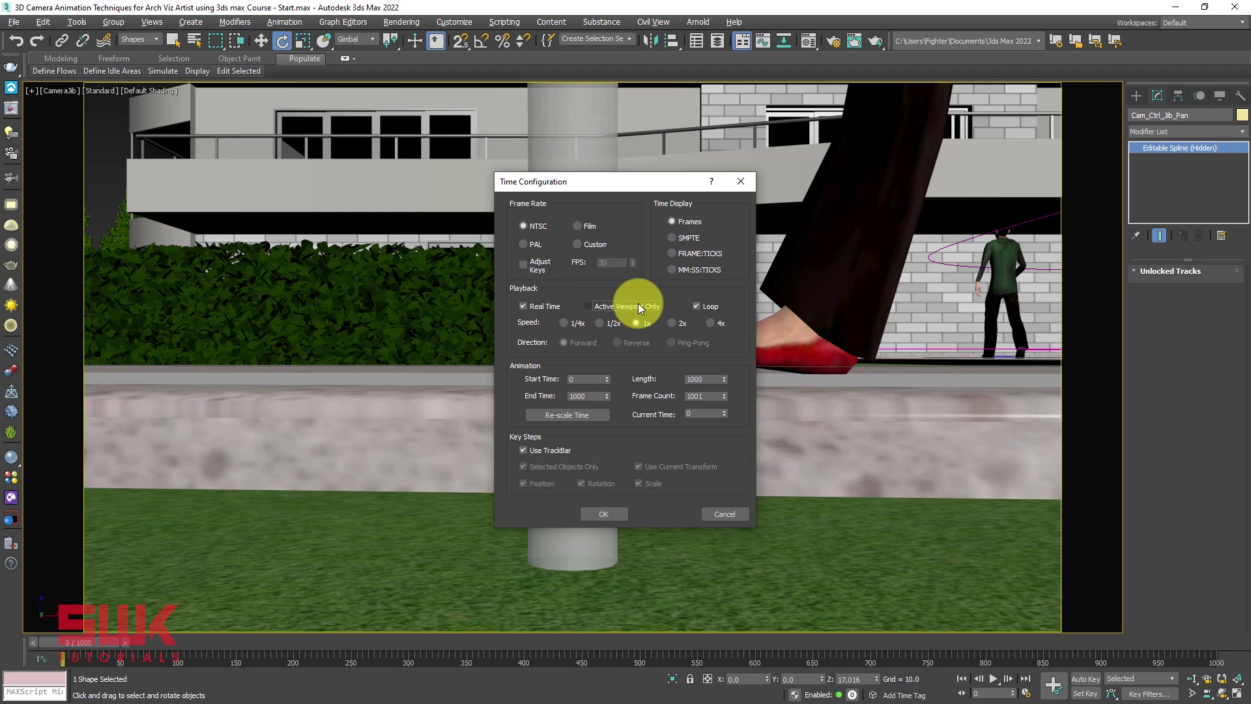
{"action": "double_click", "coordinate": [585, 395]}
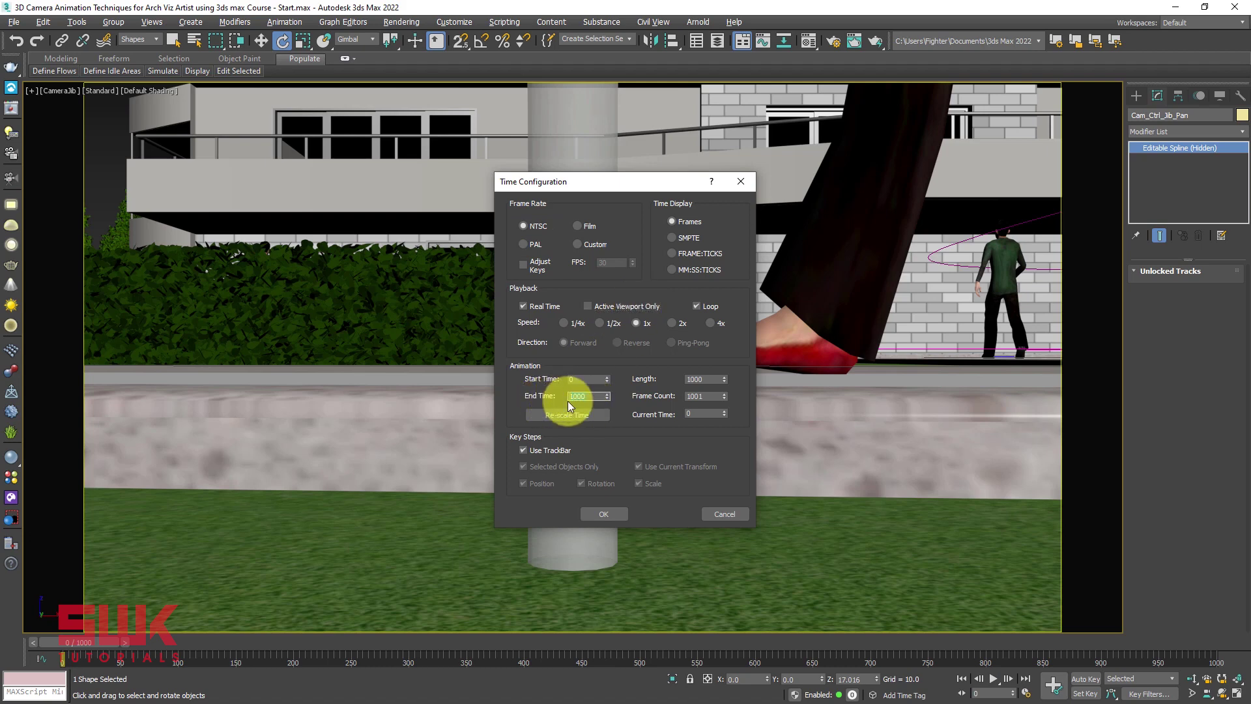
{"action": "type", "text": "360"}
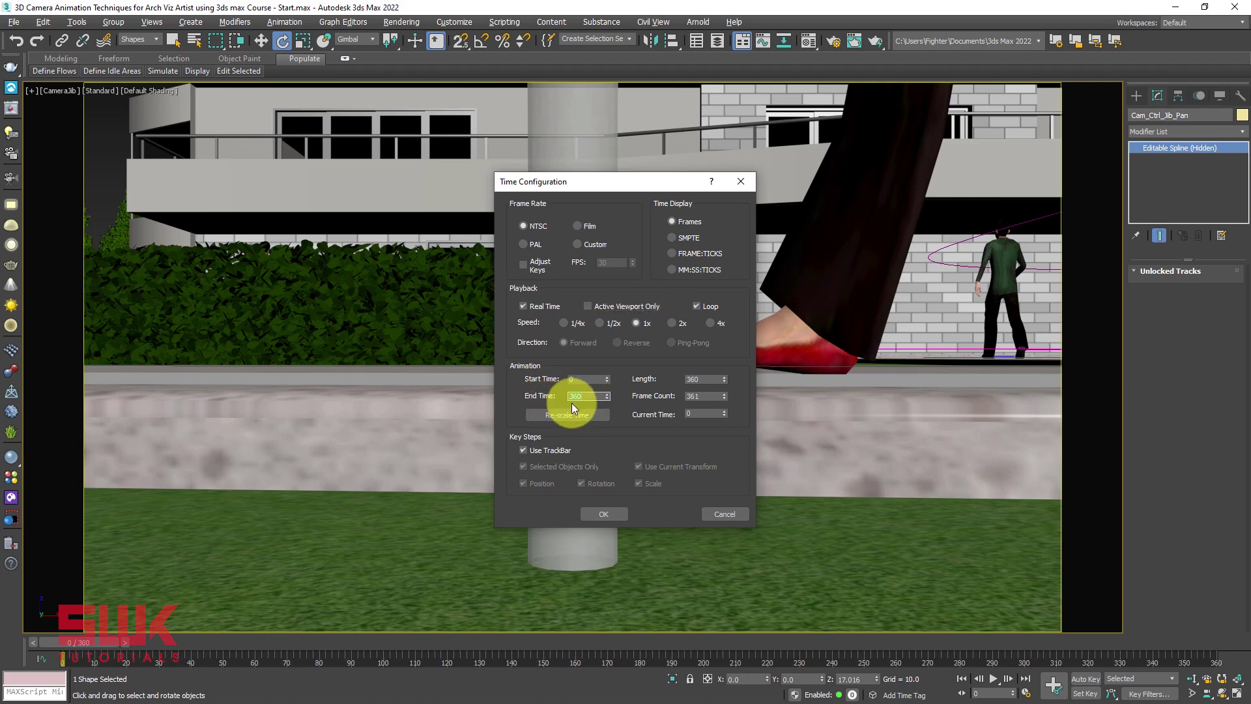
{"action": "left_click", "coordinate": [592, 515]}
With Auto Key on at frame 360, rotate the jib's pan control around Z until the arm reaches the path junction, and deselect it.
{"action": "left_click_drag", "start_coordinate": [92, 640], "coordinate": [1212, 646]}
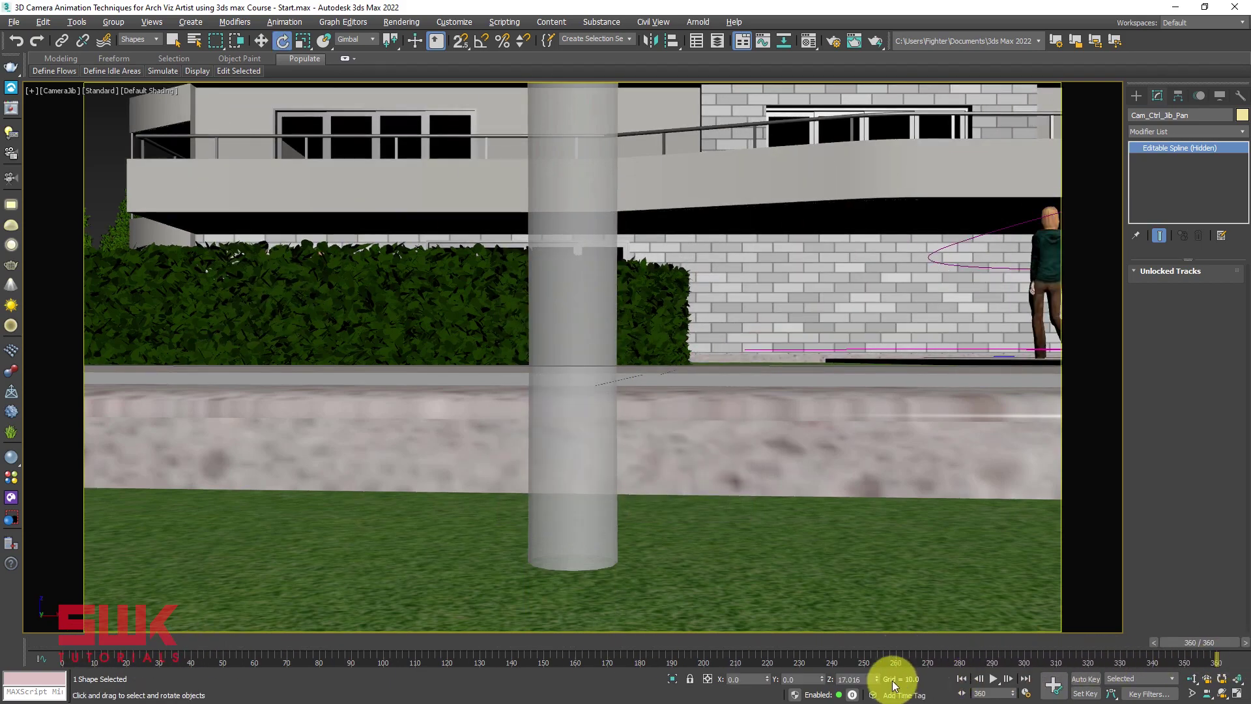
{"action": "left_click", "coordinate": [1084, 679]}
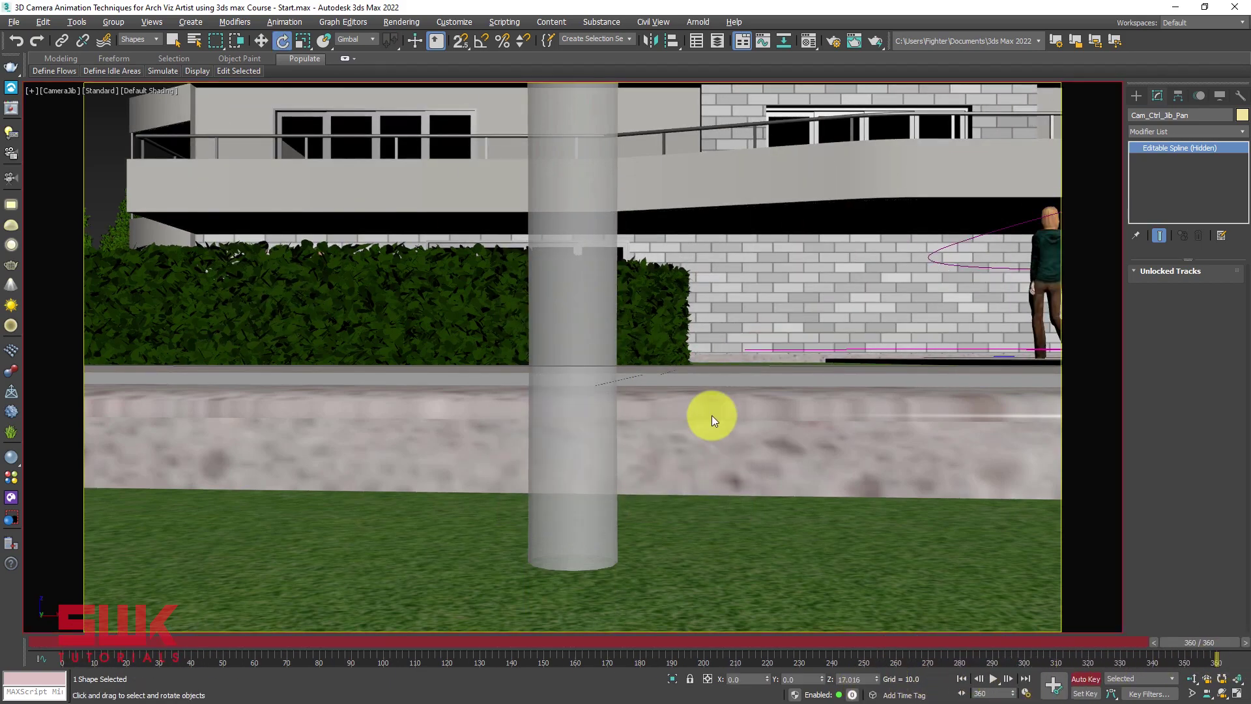
{"action": "key", "text": "alt+w"}
{"action": "scroll", "coordinate": [341, 257], "scroll_direction": "down", "scroll_amount": 3}
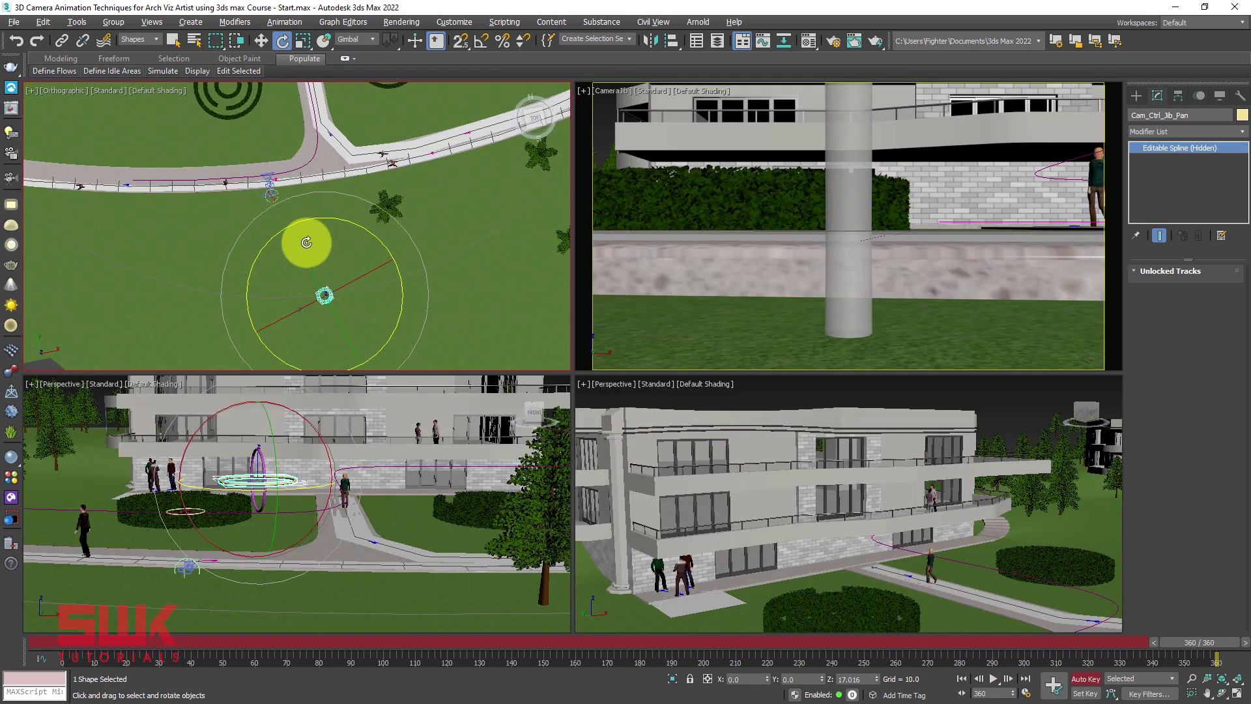
{"action": "middle_click_drag", "start_coordinate": [330, 230], "coordinate": [323, 247]}
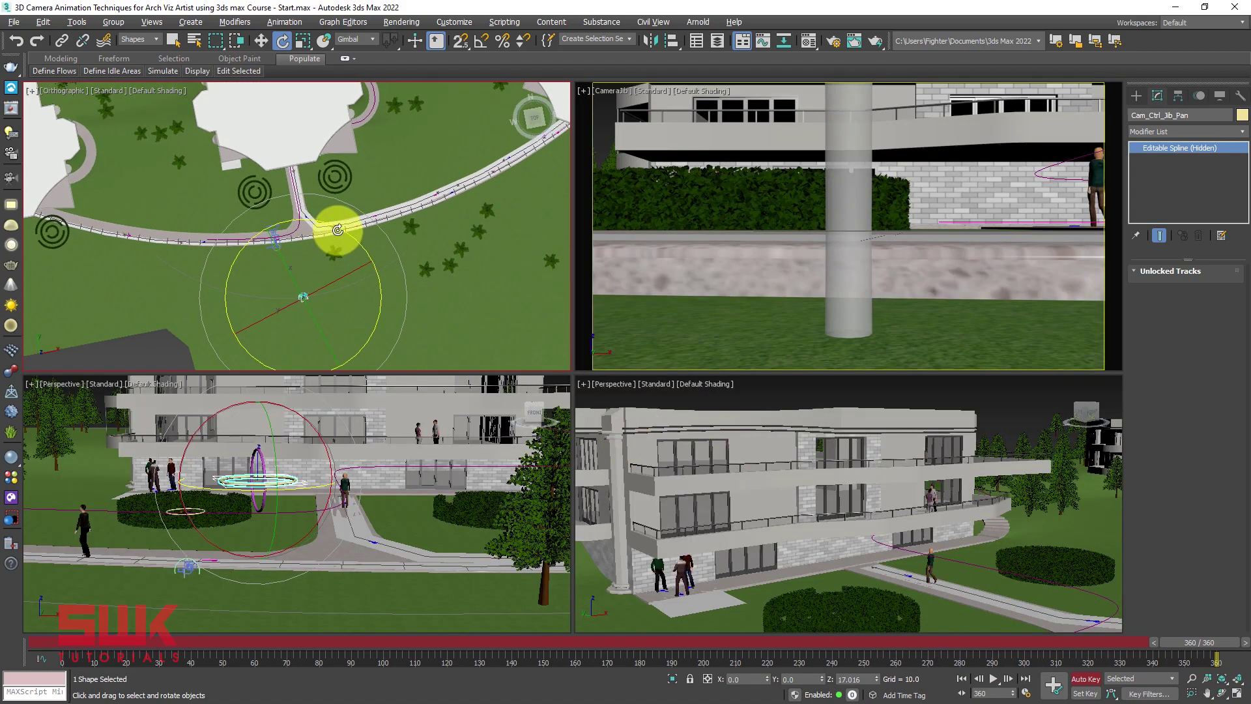
{"action": "left_click_drag", "start_coordinate": [337, 230], "coordinate": [334, 229]}
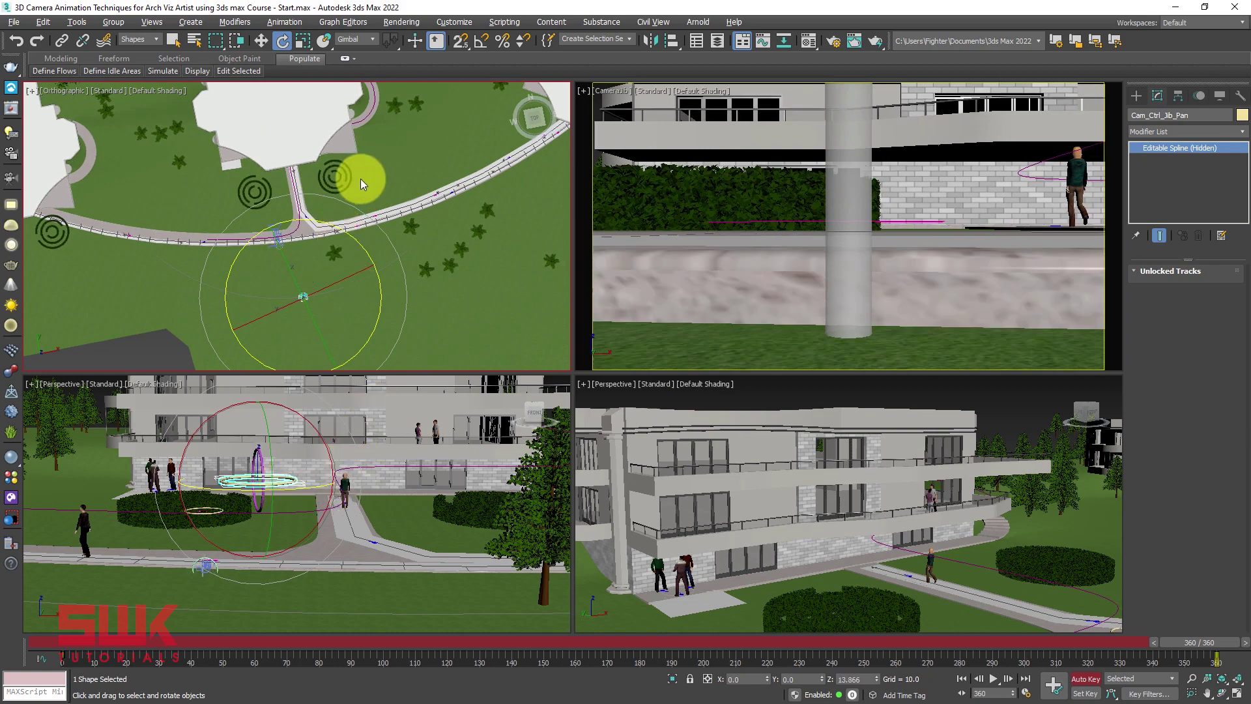
{"action": "middle_click_drag", "start_coordinate": [361, 178], "coordinate": [359, 185]}
{"action": "left_click_drag", "start_coordinate": [335, 229], "coordinate": [369, 252]}
{"action": "left_click", "coordinate": [436, 299]}
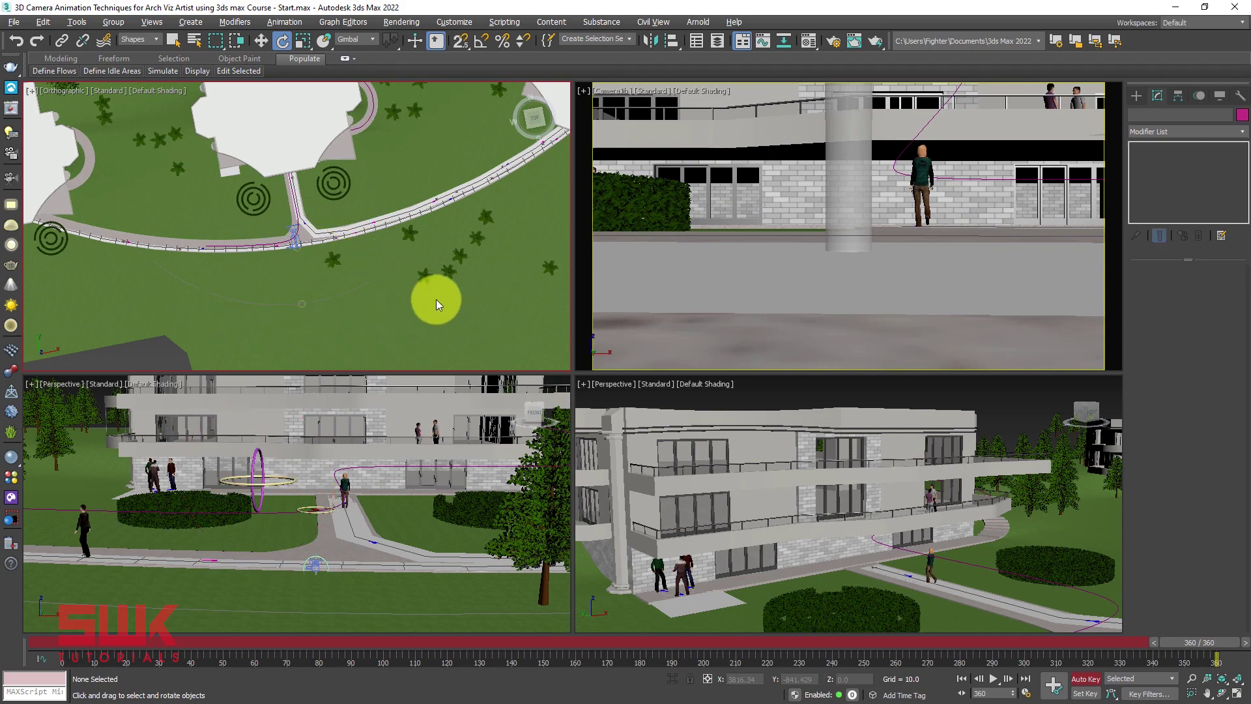
Rotate the jib's tilt control to about -20.8 degrees around Y at frame 360 to raise the camera to the upper floors.
{"action": "left_click", "coordinate": [258, 456]}
{"action": "left_click_drag", "start_coordinate": [248, 422], "coordinate": [238, 461]}
{"action": "left_click", "coordinate": [326, 315]}
Rotate the jib's pan control to about -13.4 degrees around Z at frame 360 to center the building in the camera view.
{"action": "scroll", "coordinate": [305, 312], "scroll_direction": "up", "scroll_amount": 8}
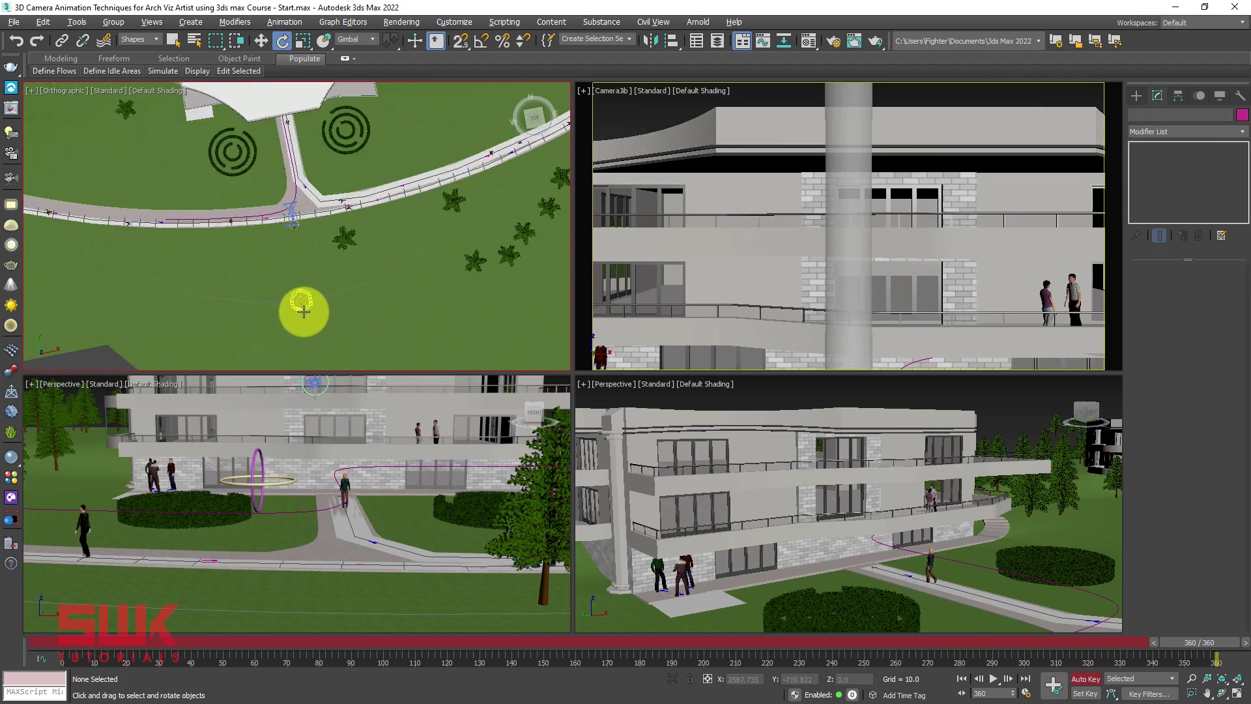
{"action": "left_click", "coordinate": [300, 281]}
{"action": "middle_click_drag", "start_coordinate": [306, 286], "coordinate": [345, 257]}
{"action": "left_click_drag", "start_coordinate": [345, 255], "coordinate": [352, 263]}
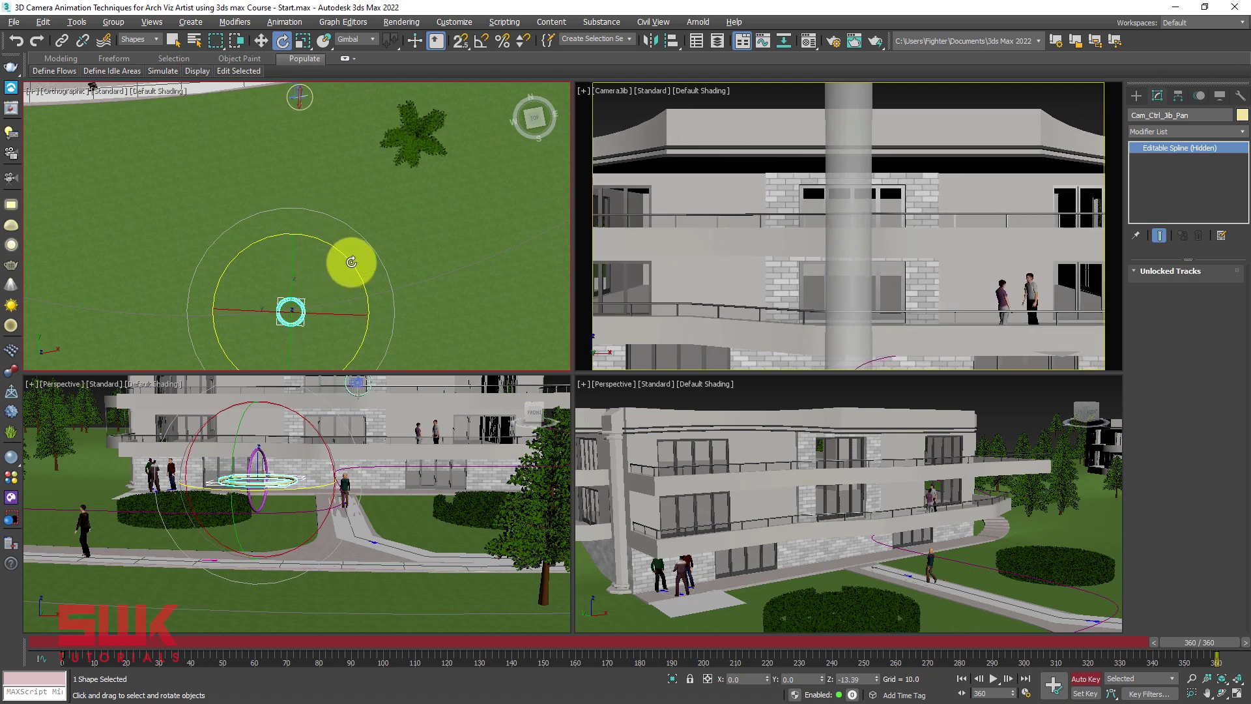
Adjust the jib's tilt control to about -19.8 degrees around Y and maximize the camera viewport.
{"action": "left_click", "coordinate": [291, 311]}
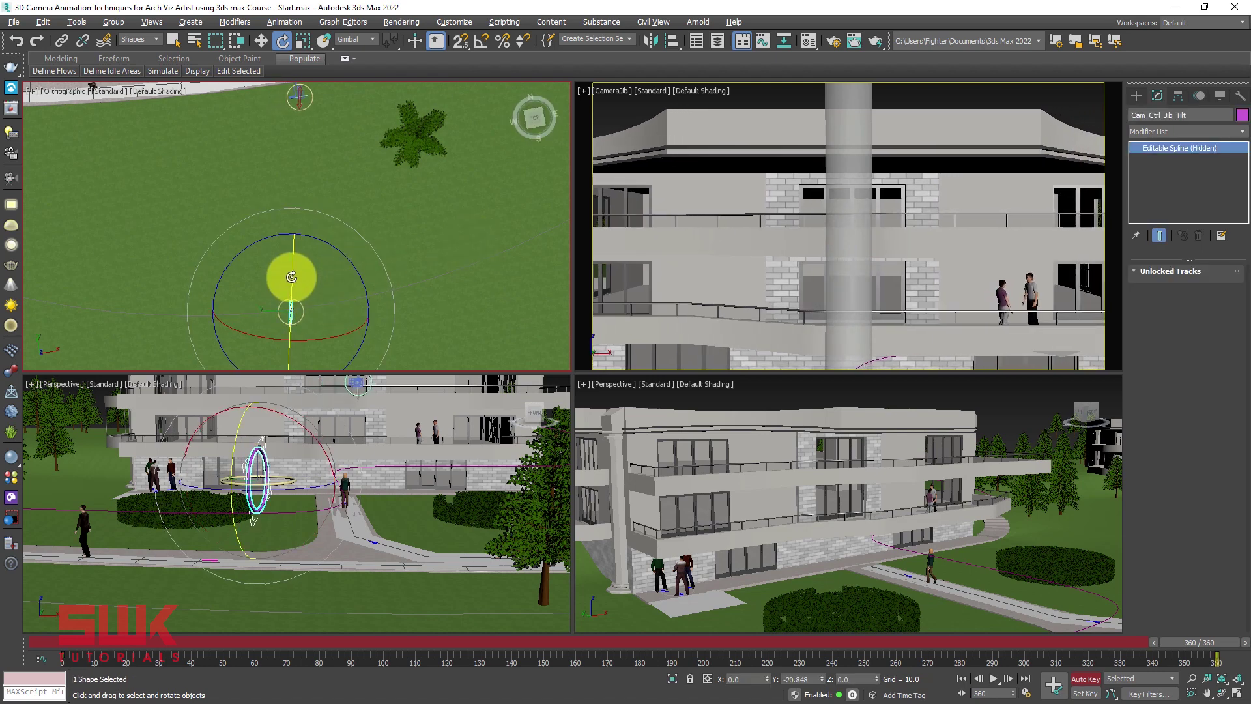
{"action": "left_click_drag", "start_coordinate": [292, 274], "coordinate": [292, 272]}
{"action": "right_click", "coordinate": [647, 240]}
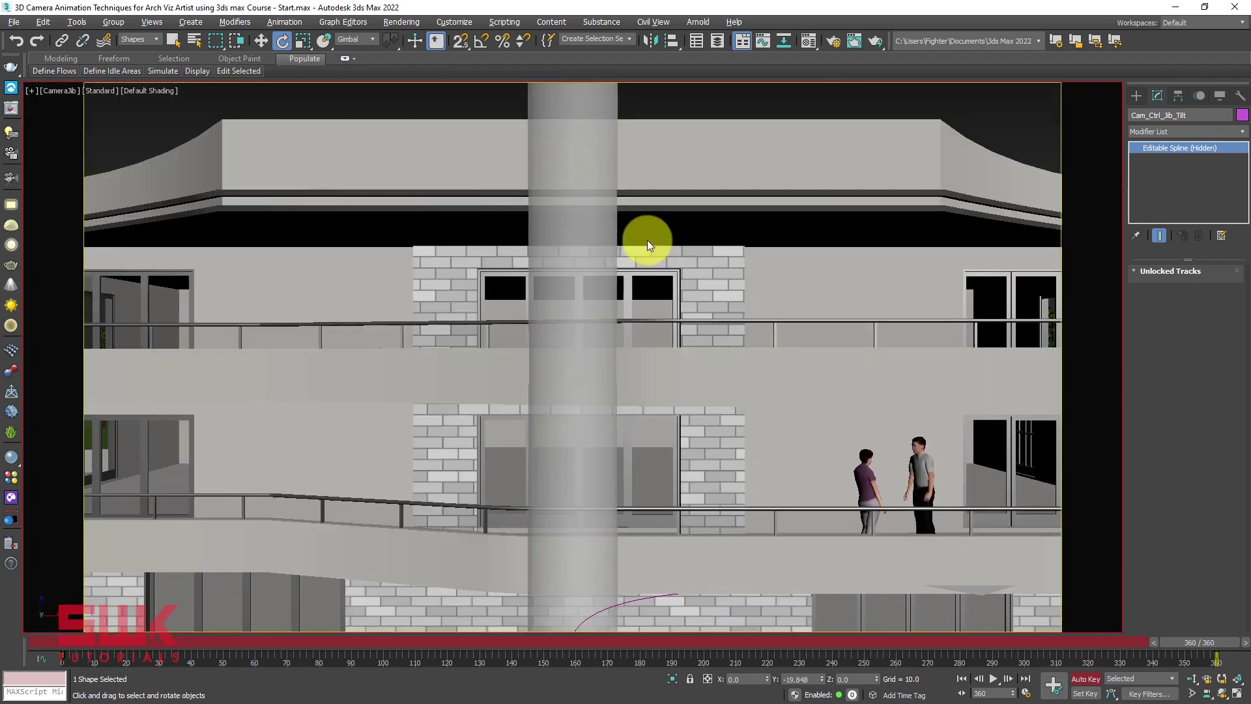
{"action": "key", "text": "alt+w"}
Play the crane shot from the first frame in the camera view, stop it and return to frame 0.
{"action": "left_click", "coordinate": [962, 679]}
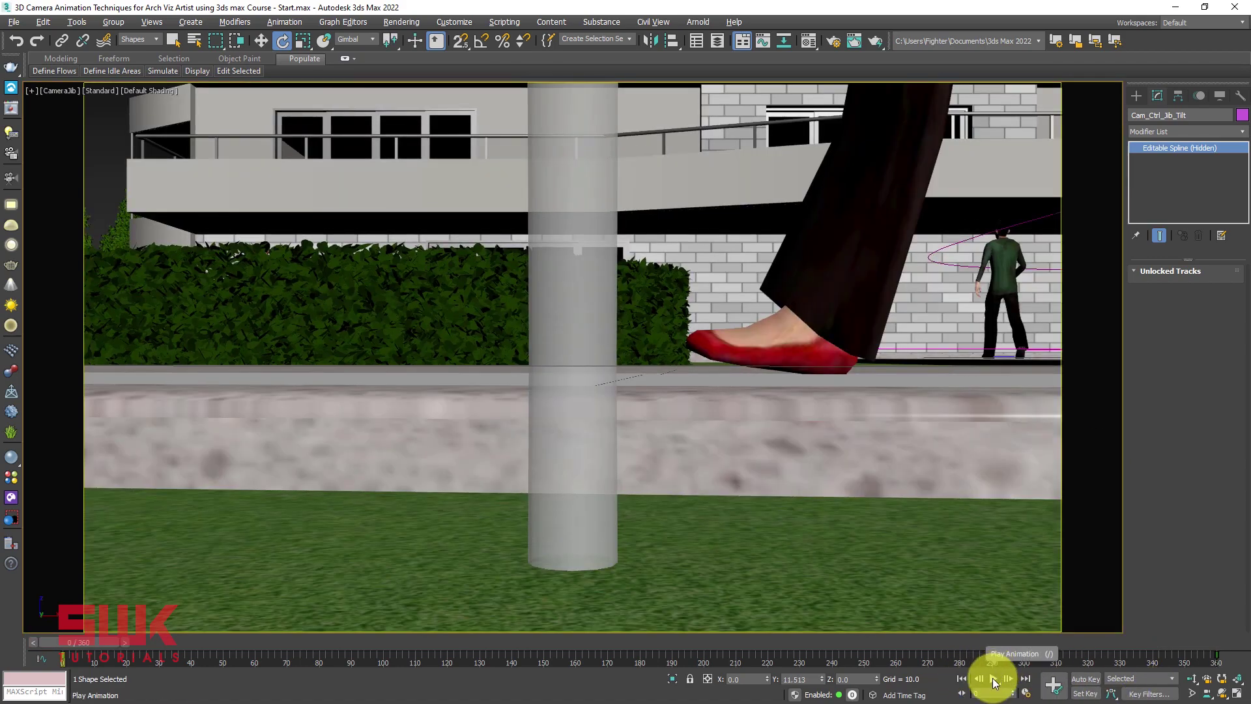
{"action": "left_click", "coordinate": [993, 680]}
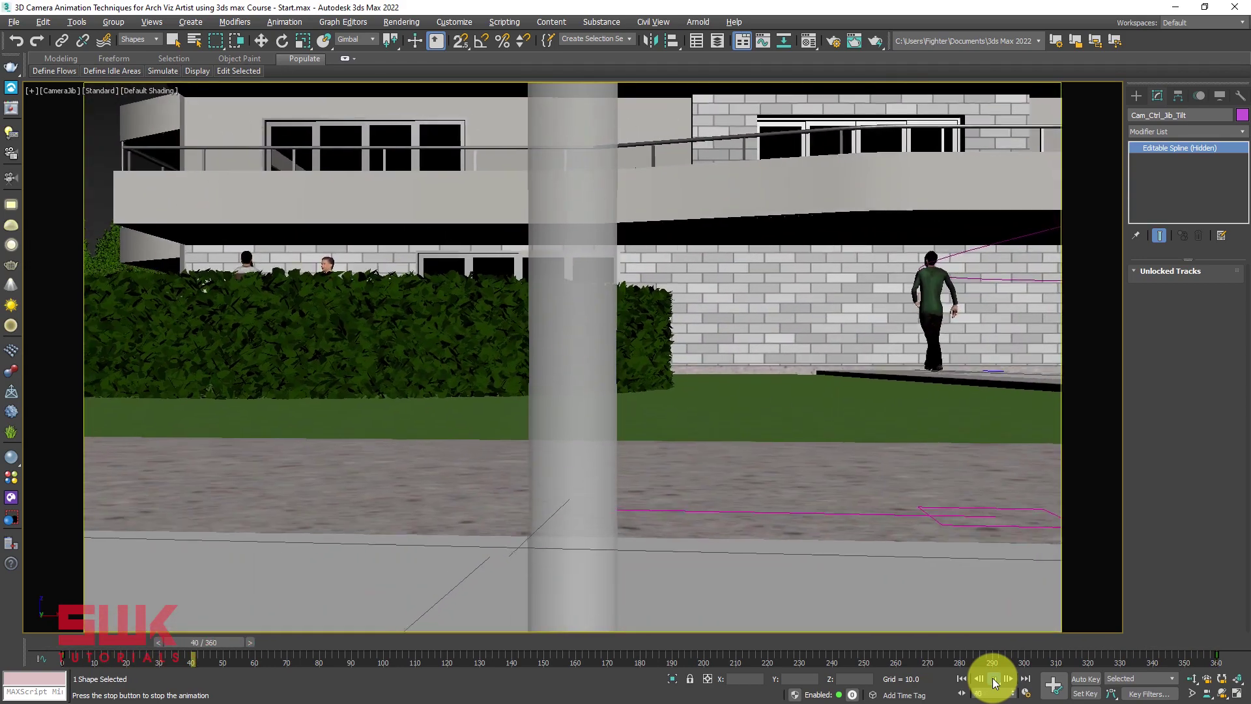
{"action": "left_click", "coordinate": [993, 679]}
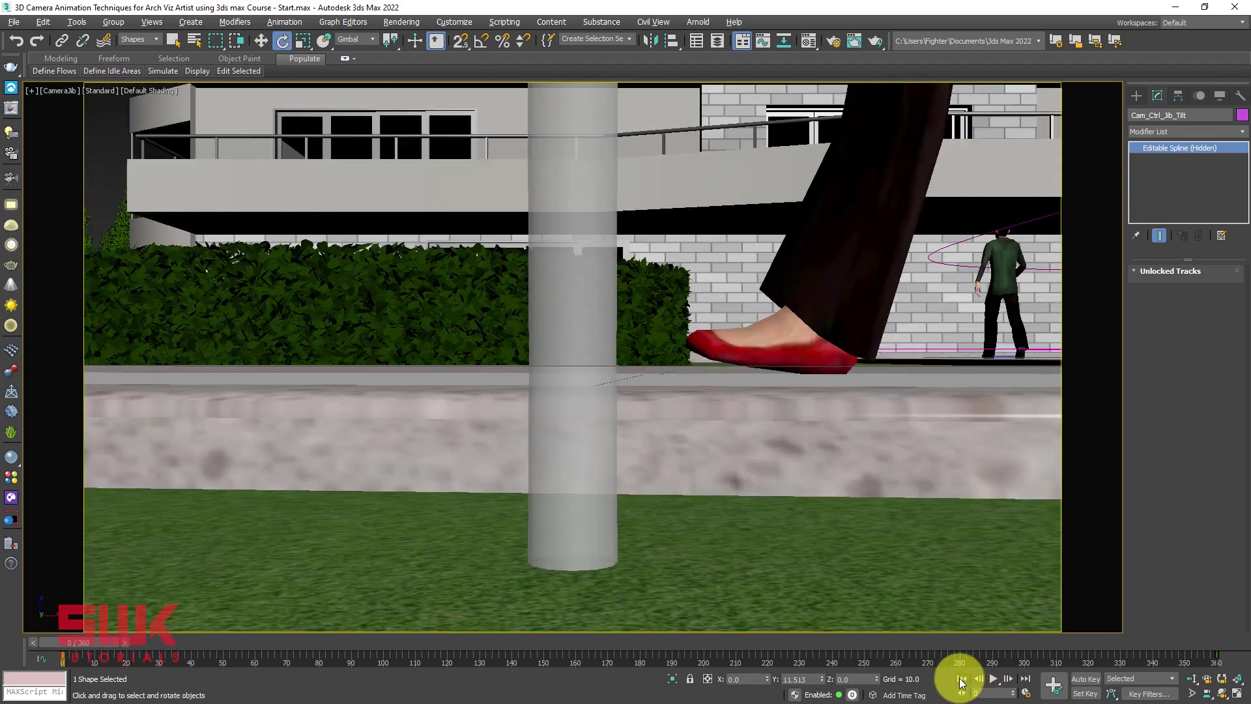
{"action": "left_click", "coordinate": [962, 678]}
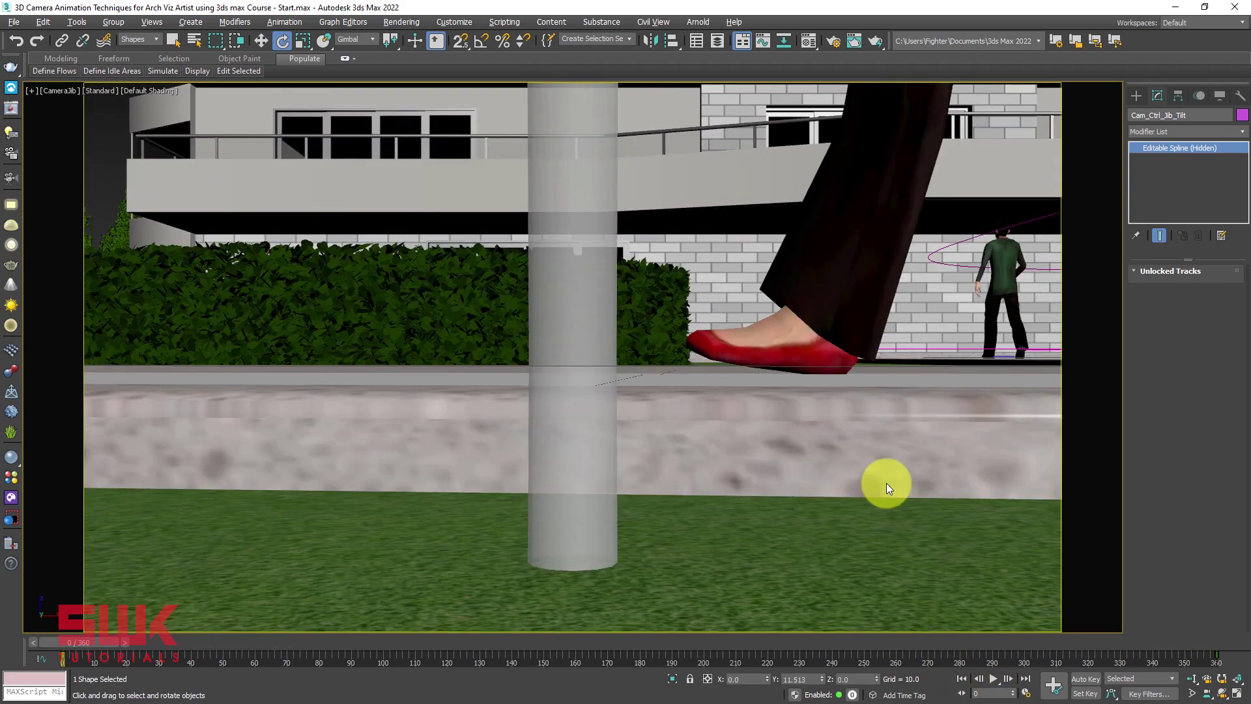
Open the Curve Editor, move its window clear of the camera view and restore the four-viewport layout.
{"action": "left_click", "coordinate": [768, 40]}
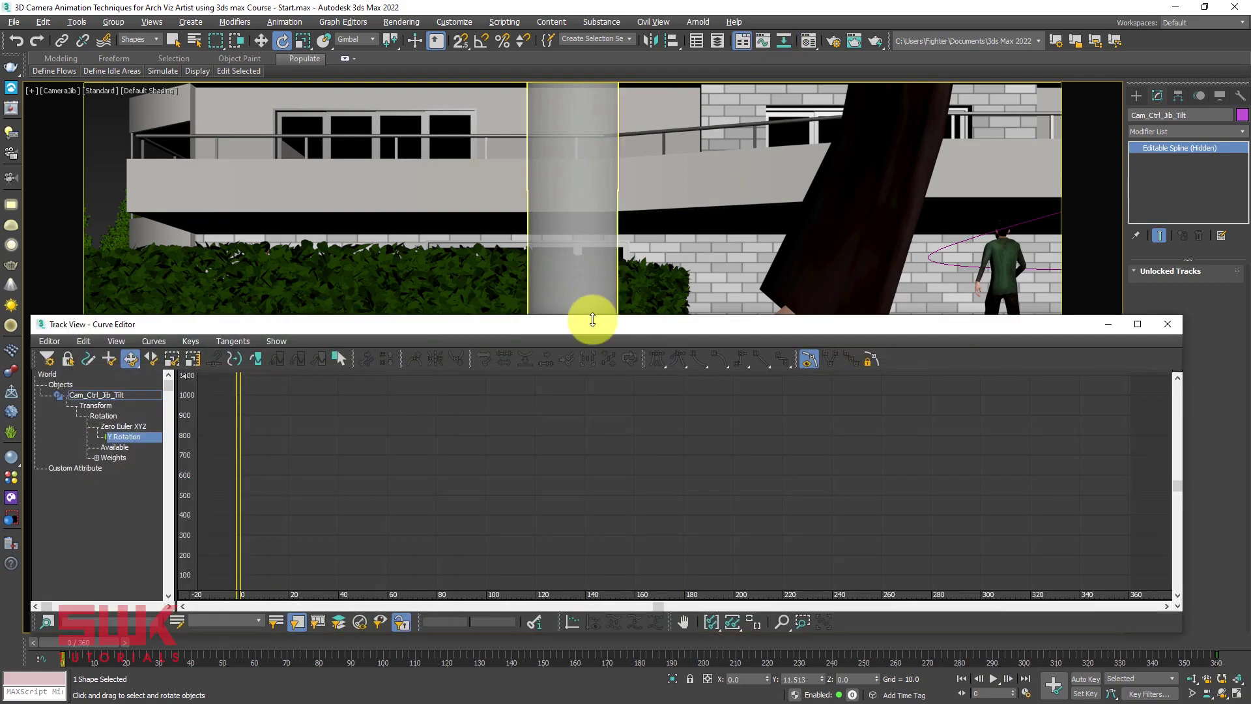
{"action": "left_click_drag", "start_coordinate": [543, 327], "coordinate": [741, 223]}
{"action": "key", "text": "alt+w"}
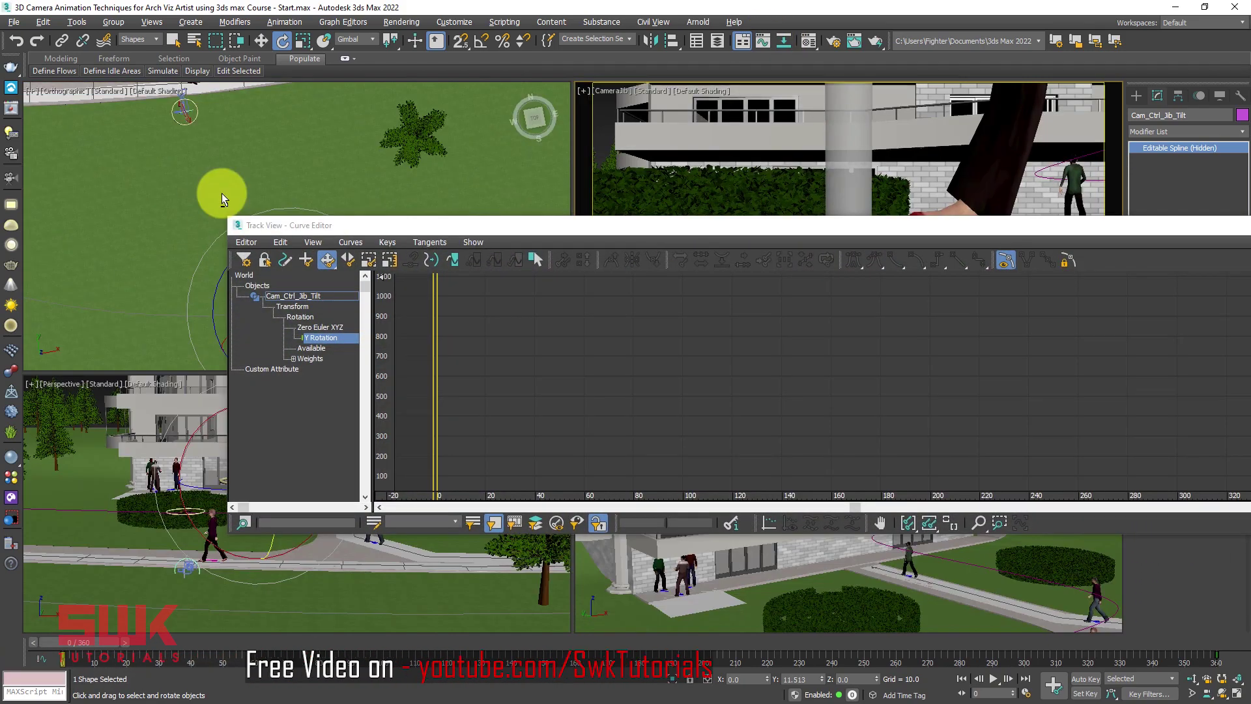
Select the jib's pan and tilt controls together and fit their rotation curves in the Curve Editor.
{"action": "left_click", "coordinate": [68, 132]}
{"action": "middle_click_drag", "start_coordinate": [159, 214], "coordinate": [62, 127]}
{"action": "scroll", "coordinate": [222, 223], "scroll_direction": "up", "scroll_amount": 4}
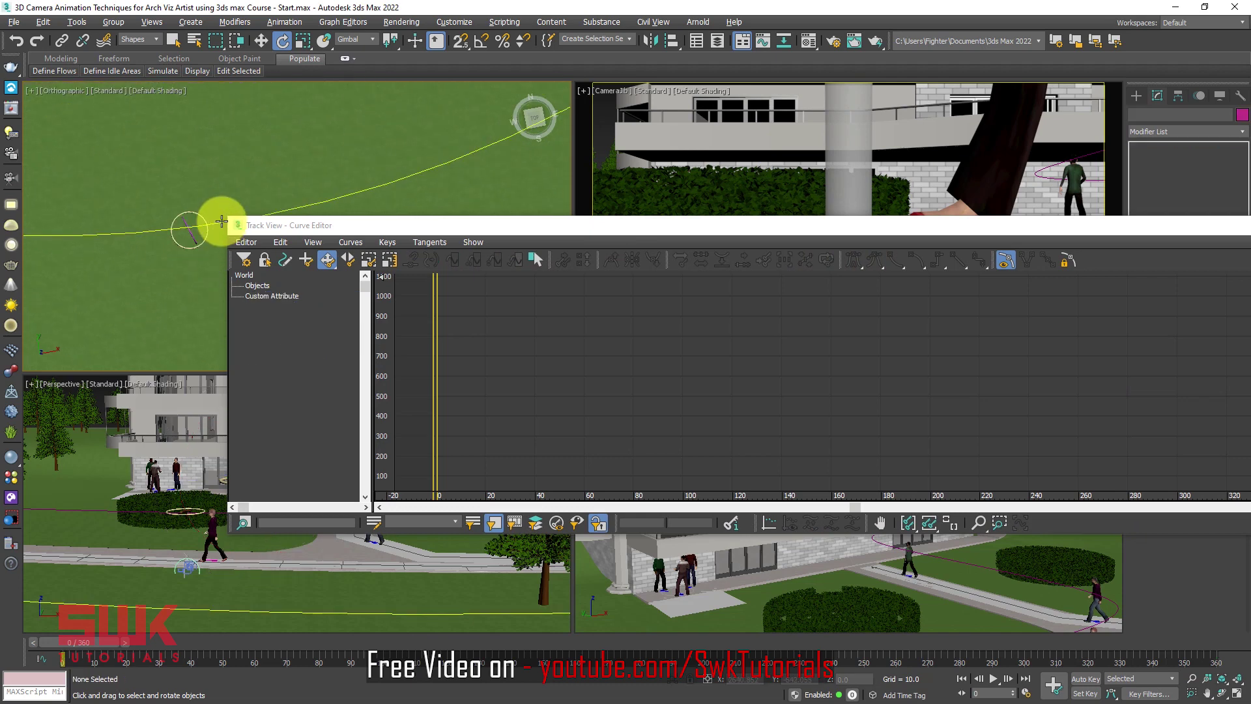
{"action": "double_click", "coordinate": [154, 272]}
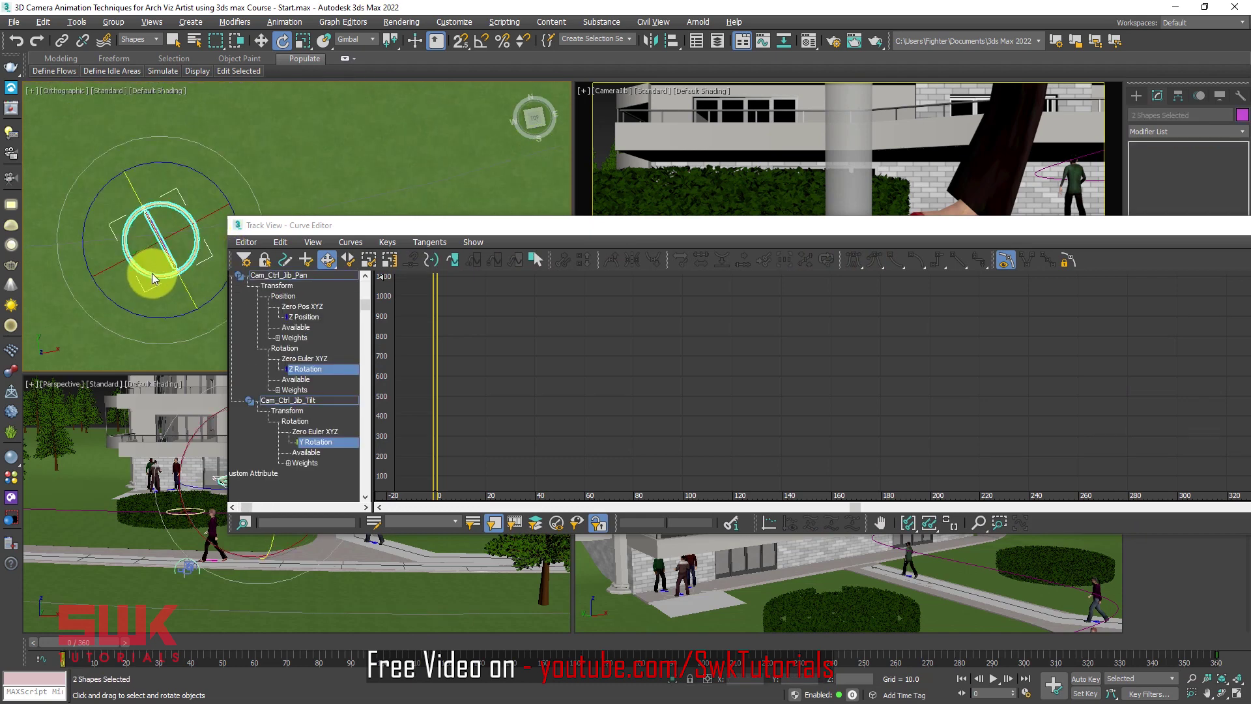
{"action": "left_click", "coordinate": [610, 354]}
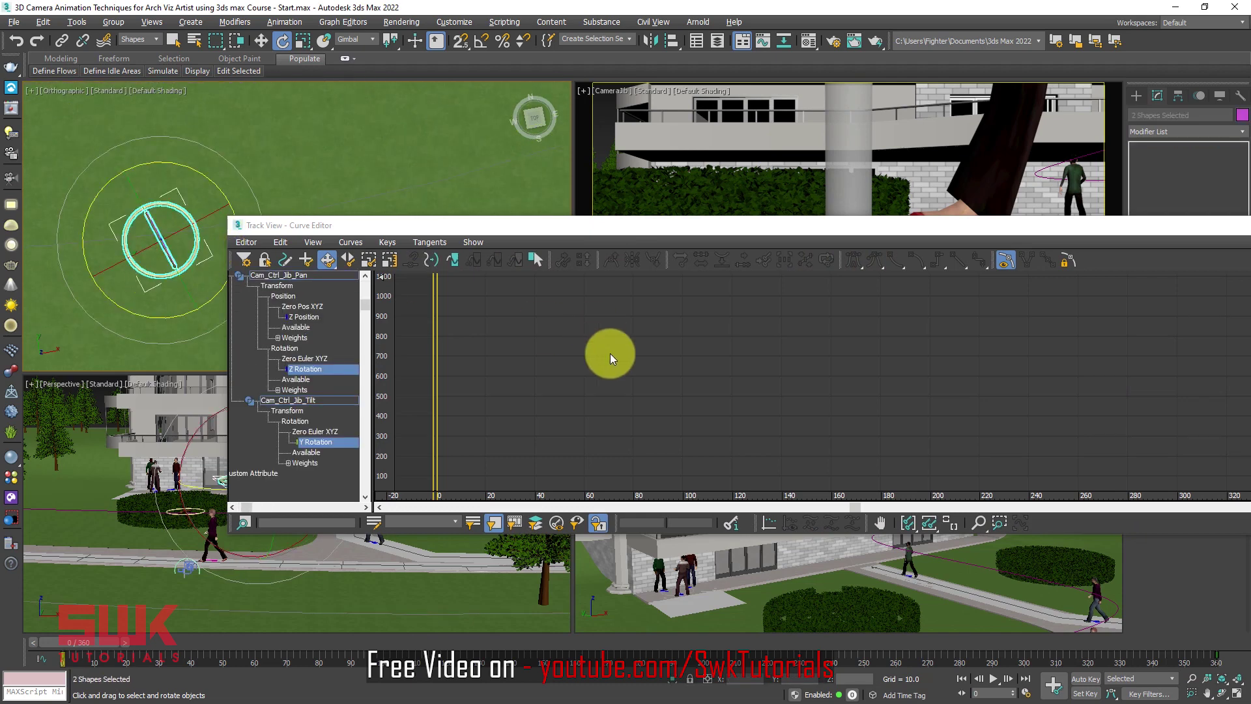
{"action": "left_click", "coordinate": [951, 525]}
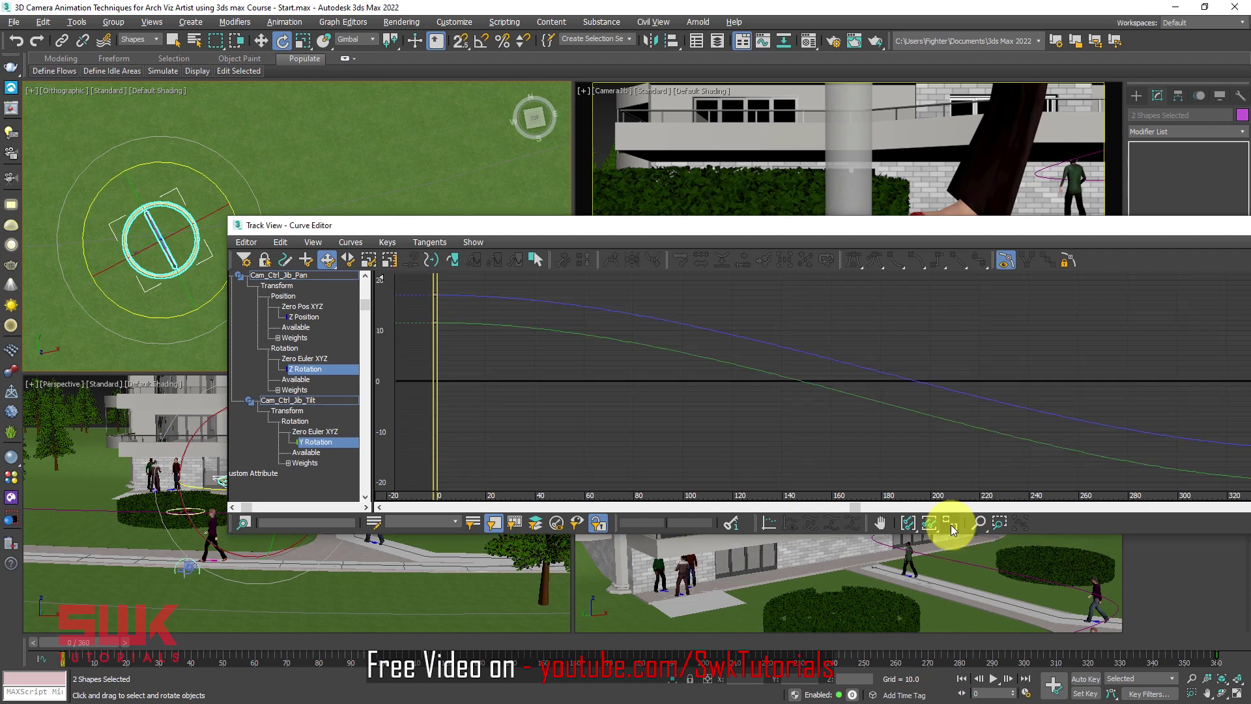
Set the pan and tilt rotation curves to slow tangents at the frame 0 keys and fast tangents at the frame 360 keys.
{"action": "left_click_drag", "start_coordinate": [455, 283], "coordinate": [422, 351]}
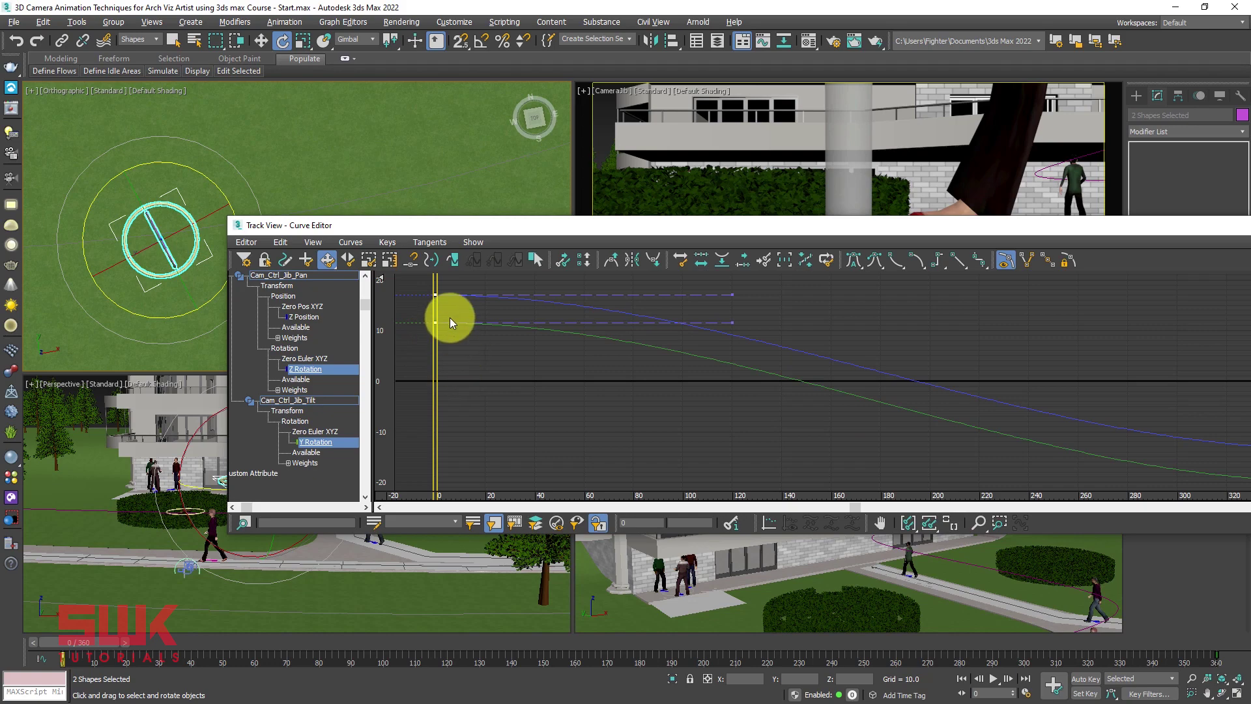
{"action": "left_click", "coordinate": [912, 259]}
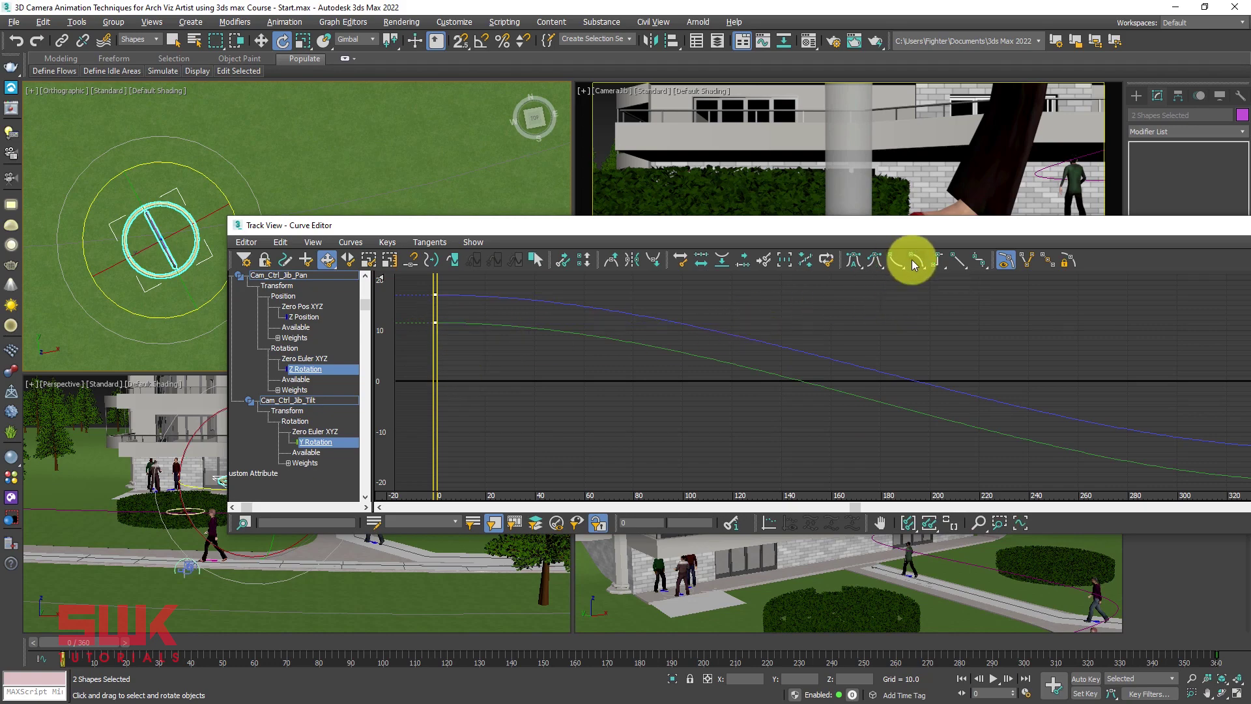
{"action": "left_click_drag", "start_coordinate": [834, 223], "coordinate": [666, 189]}
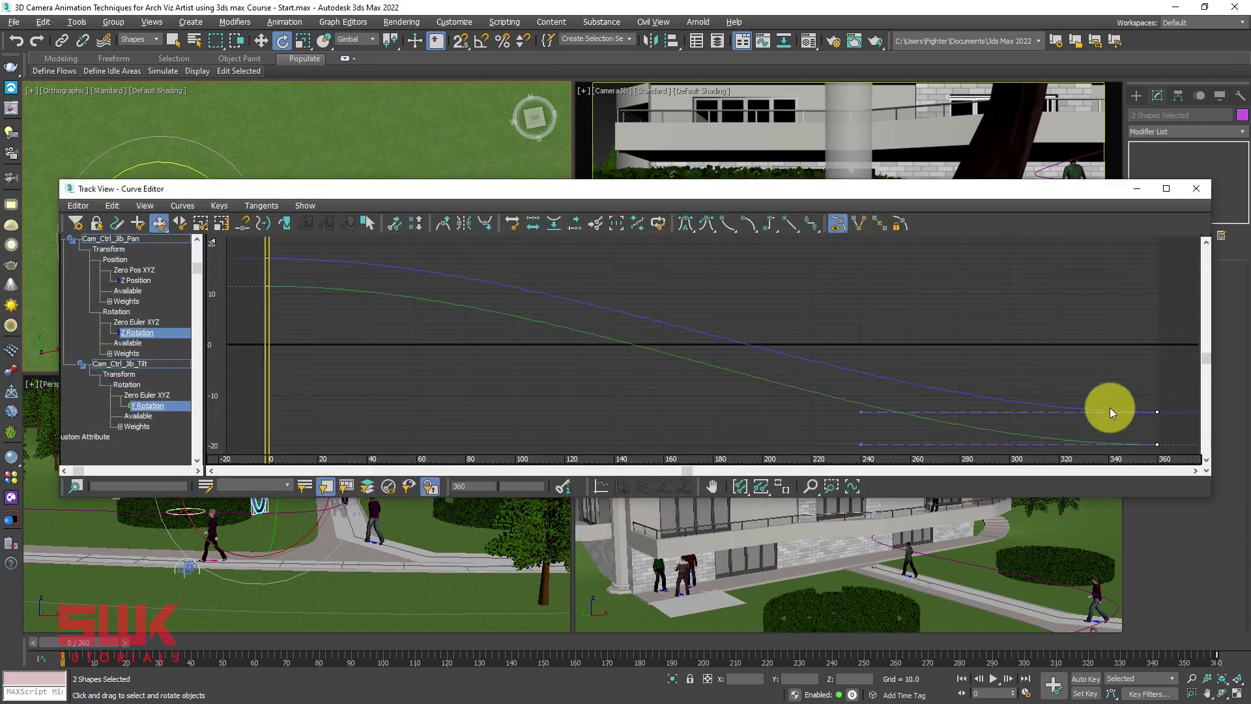
{"action": "left_click", "coordinate": [729, 225]}
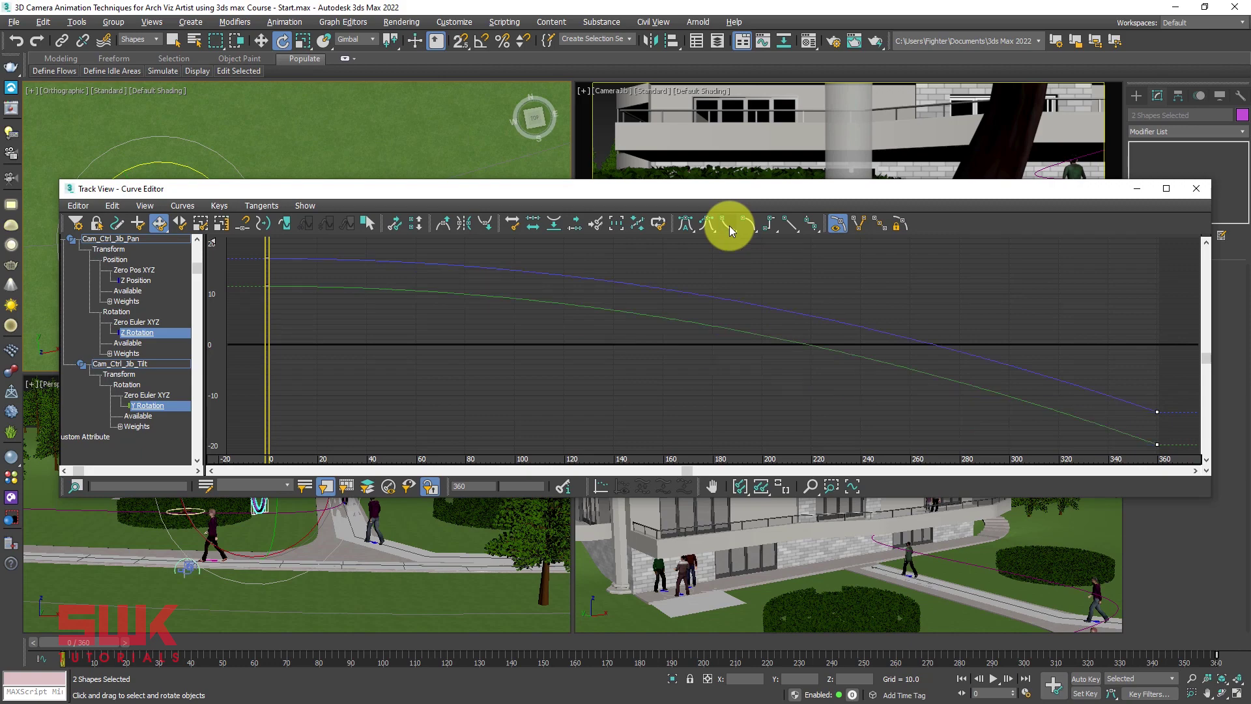
Close the Curve Editor, maximize the camera viewport and play the crane shot from frame 0.
{"action": "left_click", "coordinate": [1196, 193]}
{"action": "key", "text": "alt+w"}
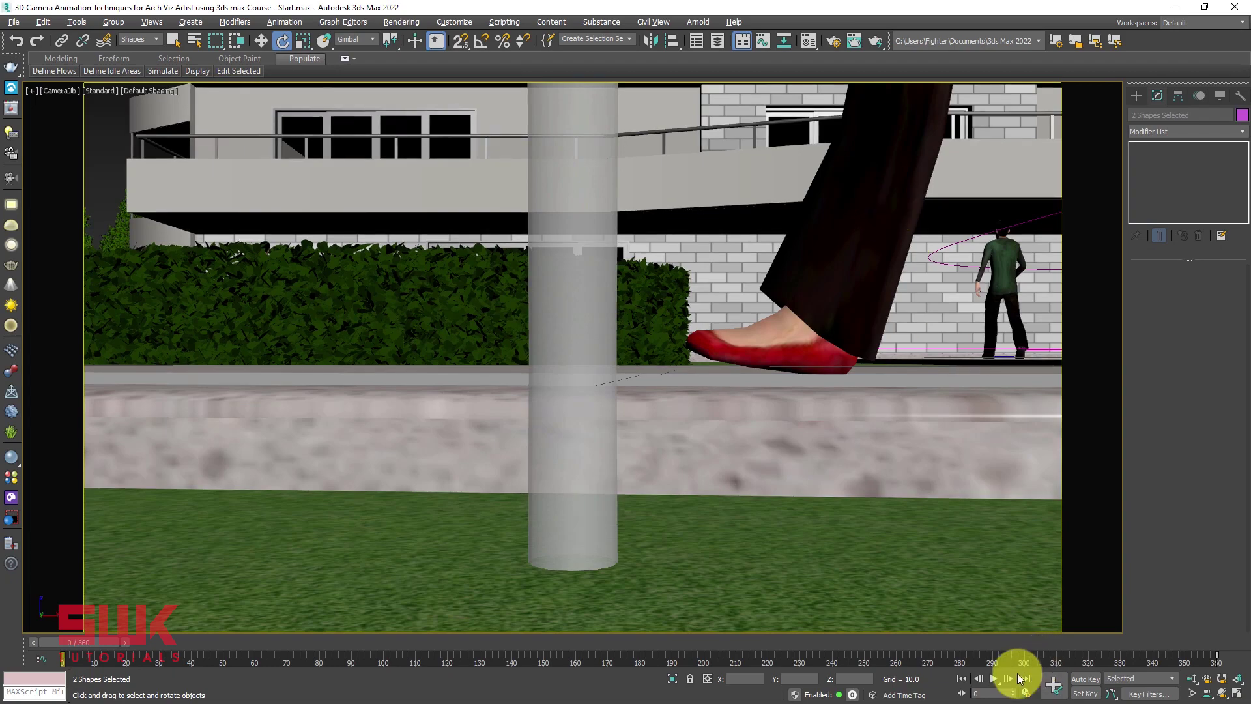
{"action": "left_click", "coordinate": [995, 680]}
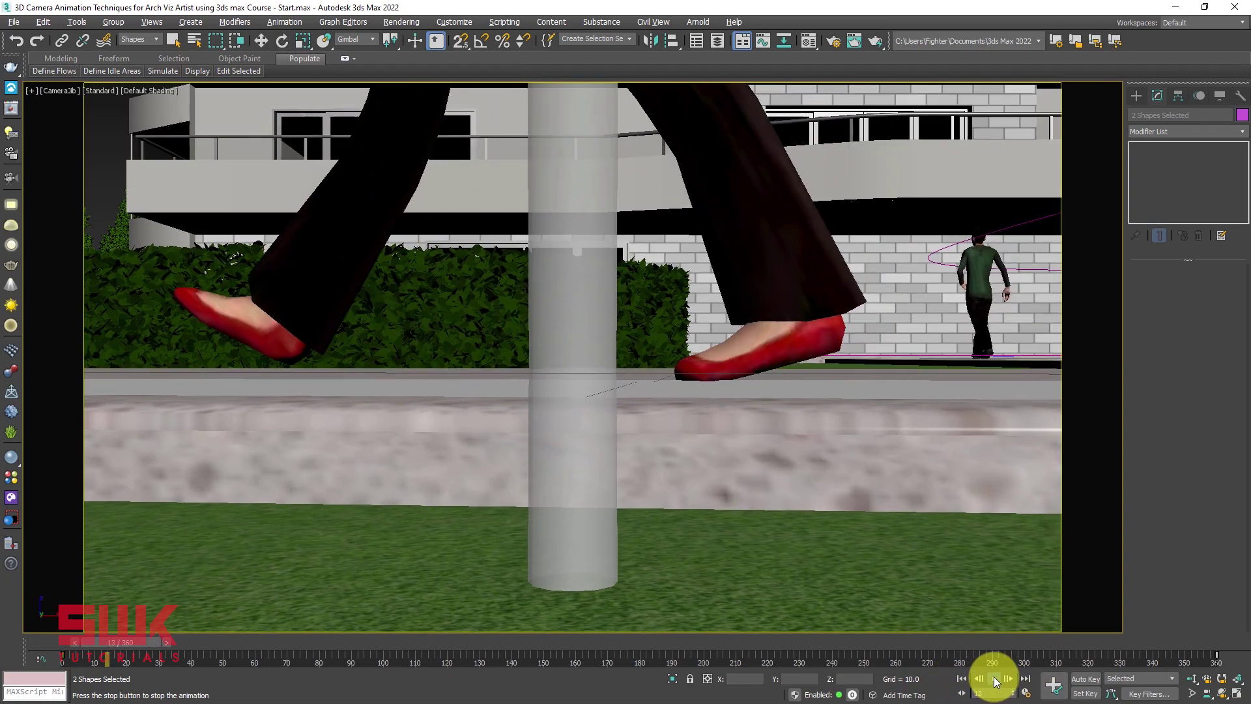